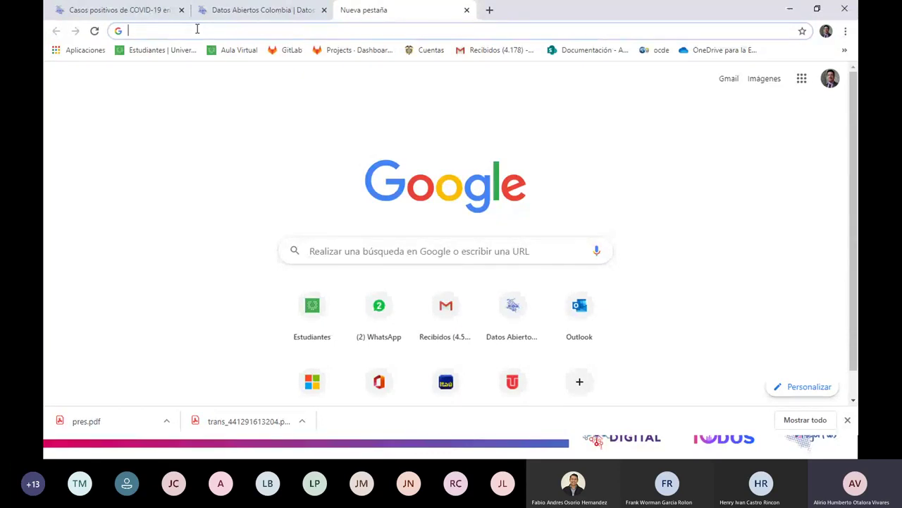
Open the datos.gov.co portal in the new browser tab
text(datos)
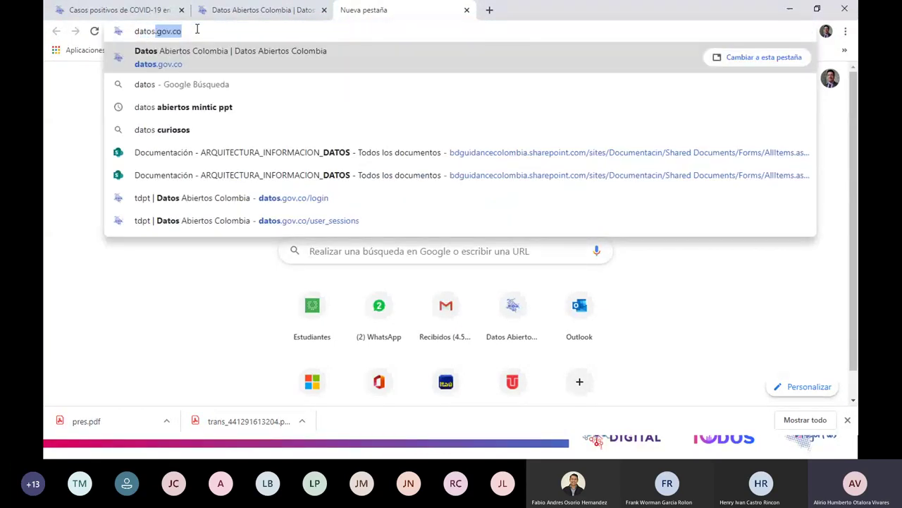
text(.gov.co)
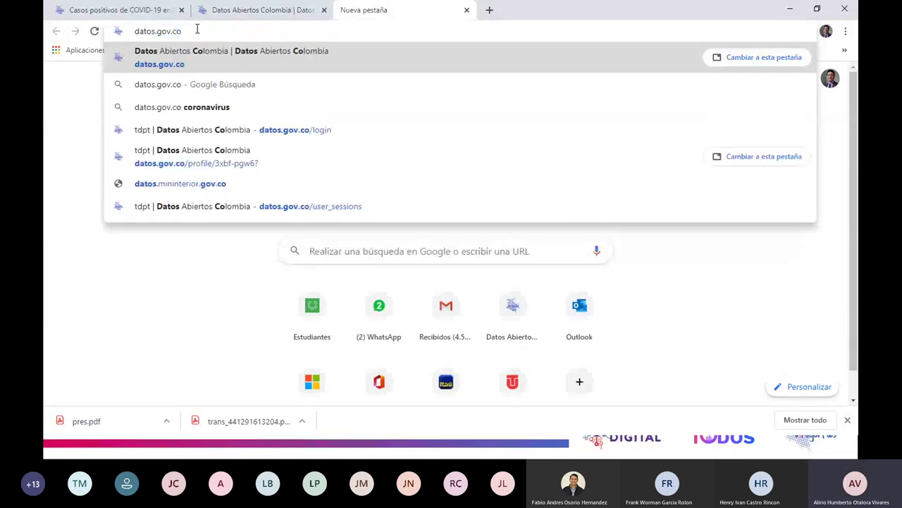
key(Return)
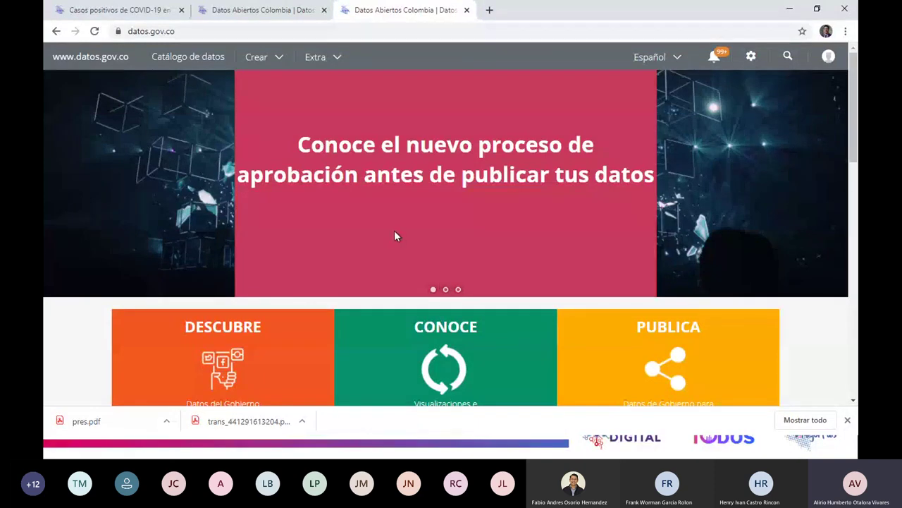
Look over the portal's home page, including the Descubre, Conoce and Publica blocks and the Novedades articles
scroll(399, 234, down, 3)
scroll(399, 240, up, 3)
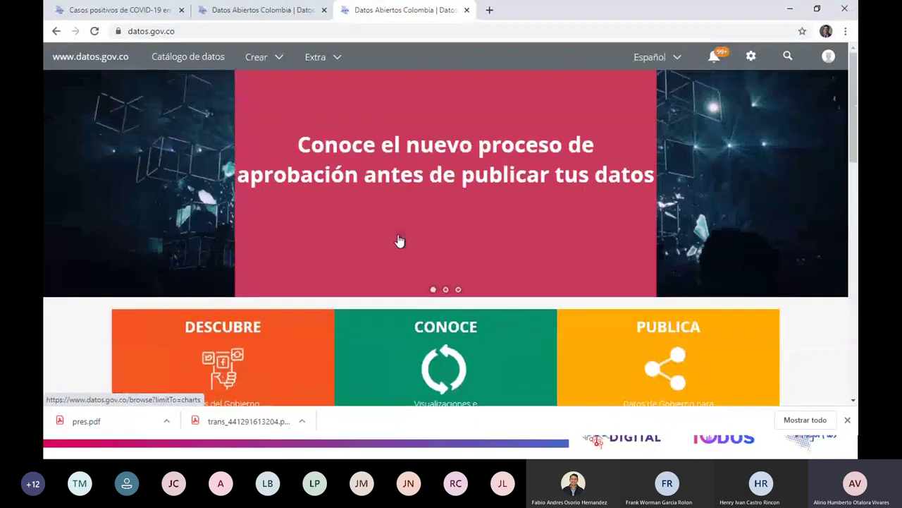
scroll(399, 241, down, 6)
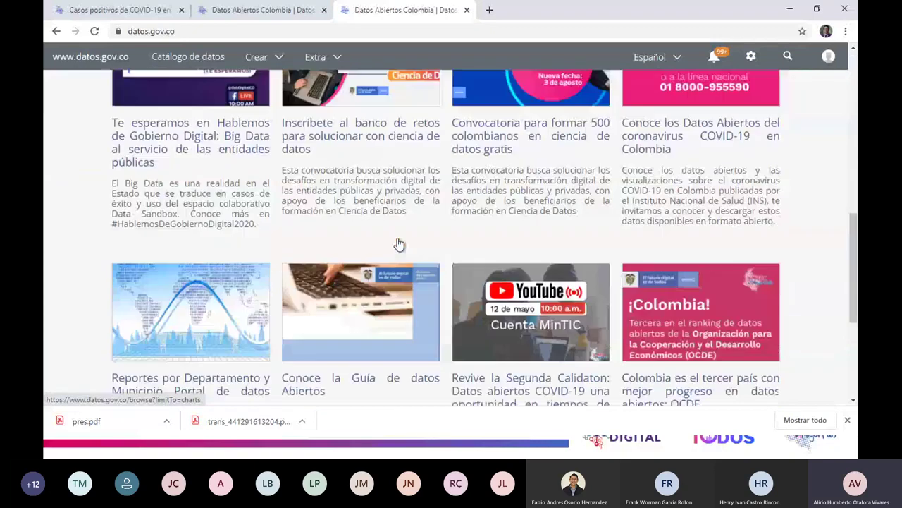
scroll(399, 245, down, 2)
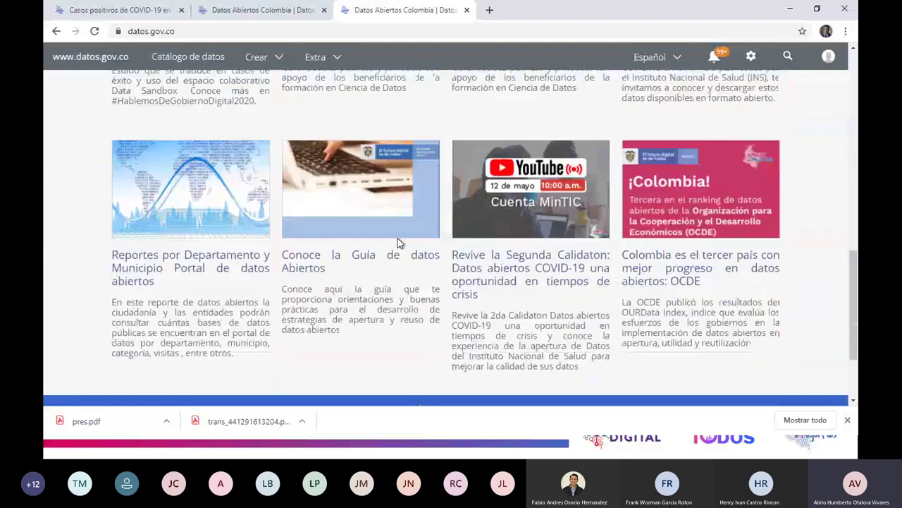
scroll(398, 241, up, 5)
scroll(398, 243, up, 3)
scroll(423, 268, down, 1)
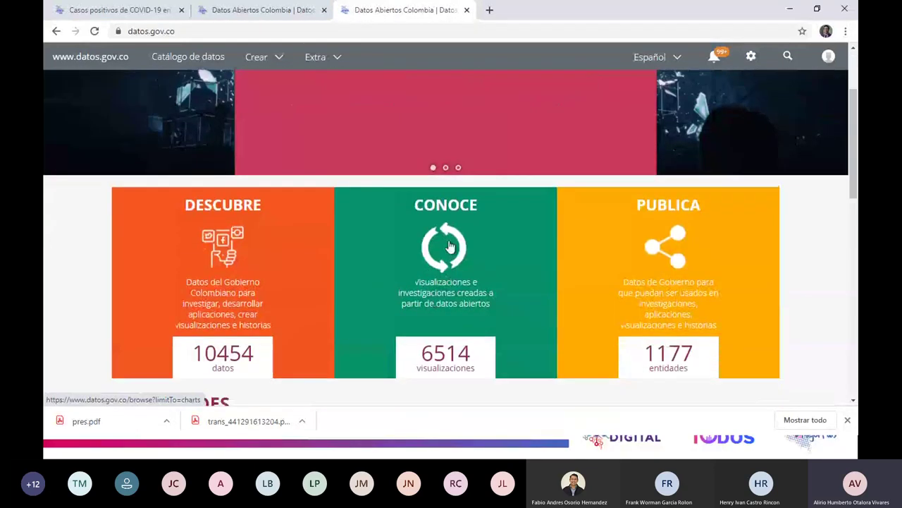
scroll(470, 282, down, 2)
scroll(471, 282, down, 1)
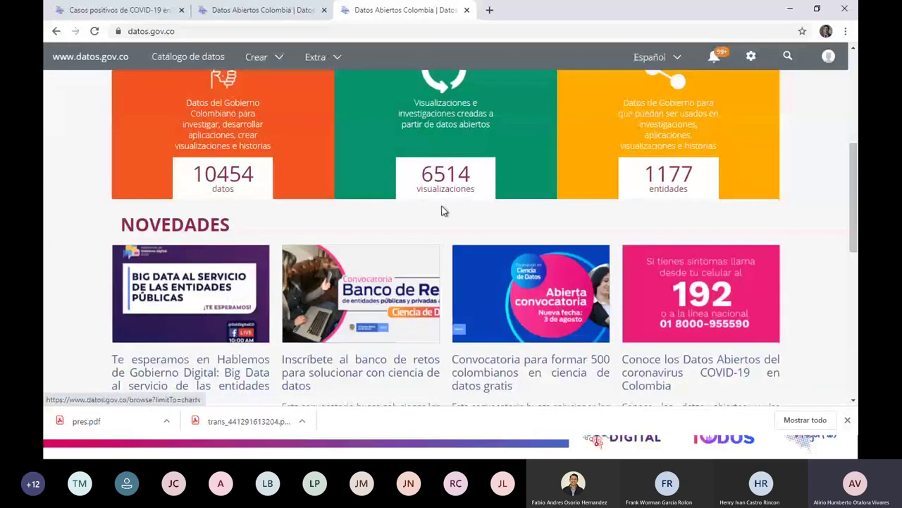
scroll(472, 212, down, 2)
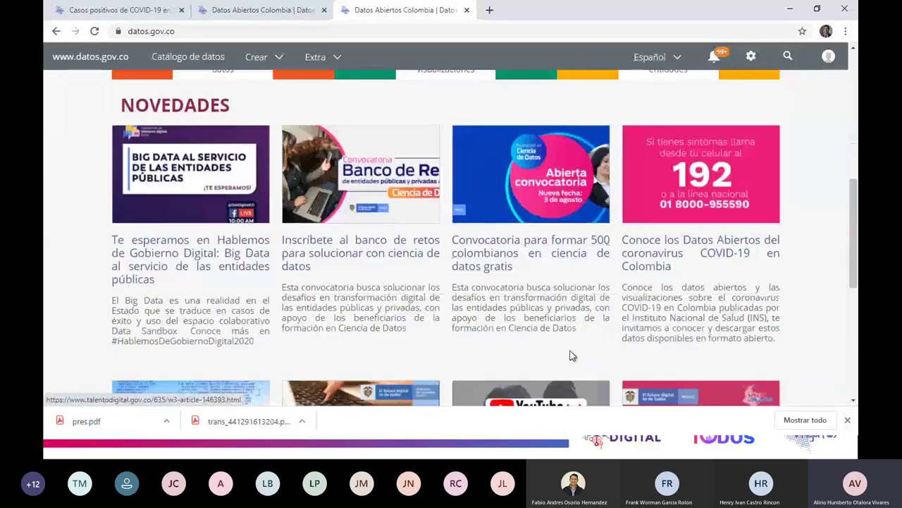
scroll(572, 356, down, 3)
scroll(437, 261, up, 3)
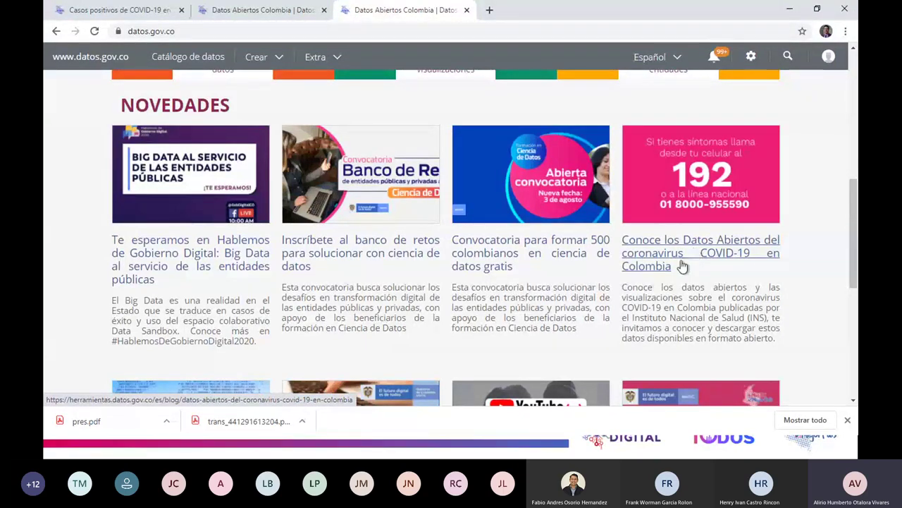
scroll(684, 261, up, 3)
scroll(687, 253, up, 2)
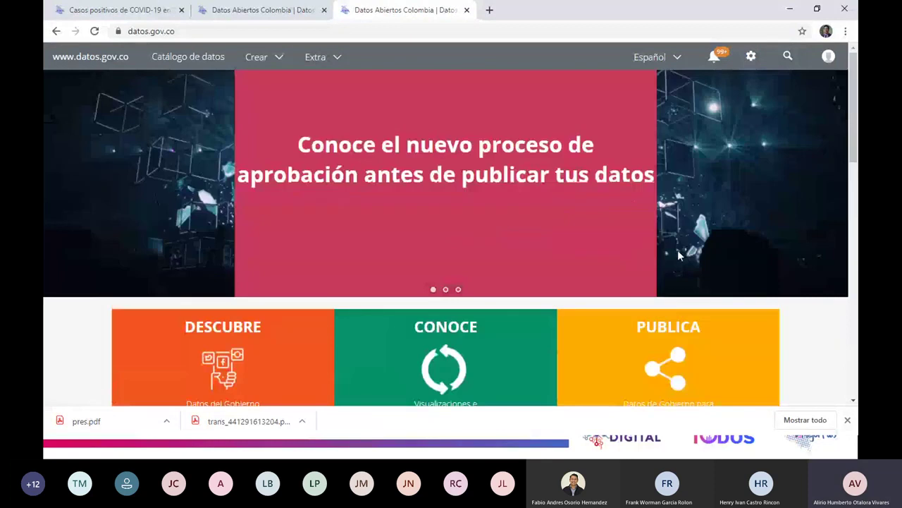
Close the duplicate portal tab and open the Novedades article "Conoce los Datos Abiertos del coronavirus COVID-19 en Colombia"
click(227, 9)
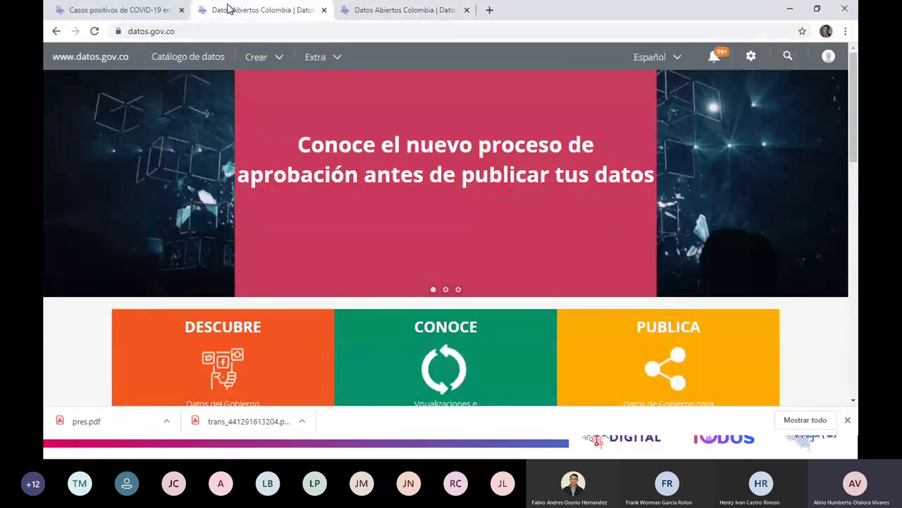
click(466, 10)
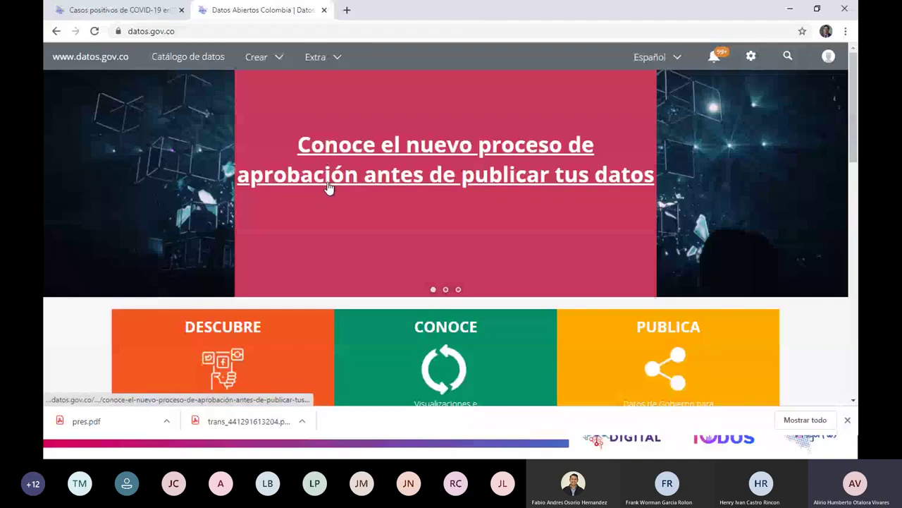
scroll(472, 224, down, 2)
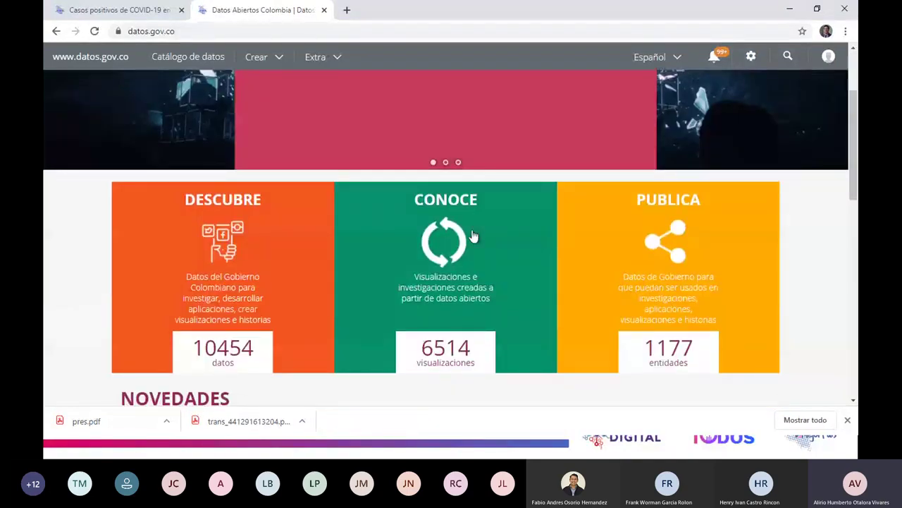
scroll(472, 237, down, 6)
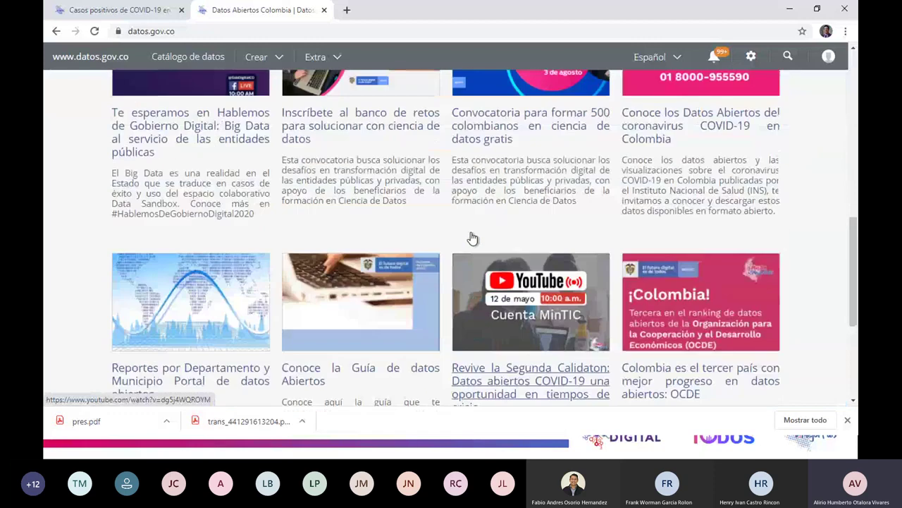
scroll(472, 239, up, 1)
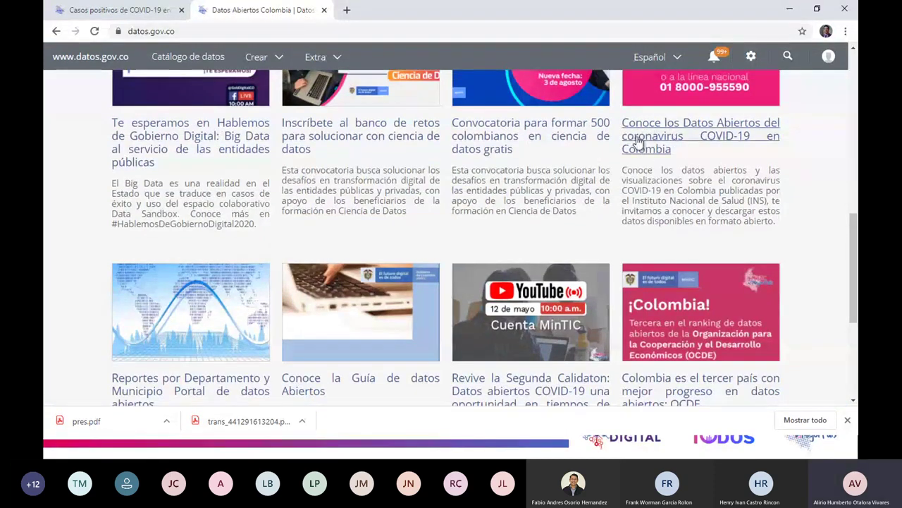
scroll(637, 141, up, 1)
scroll(637, 143, up, 2)
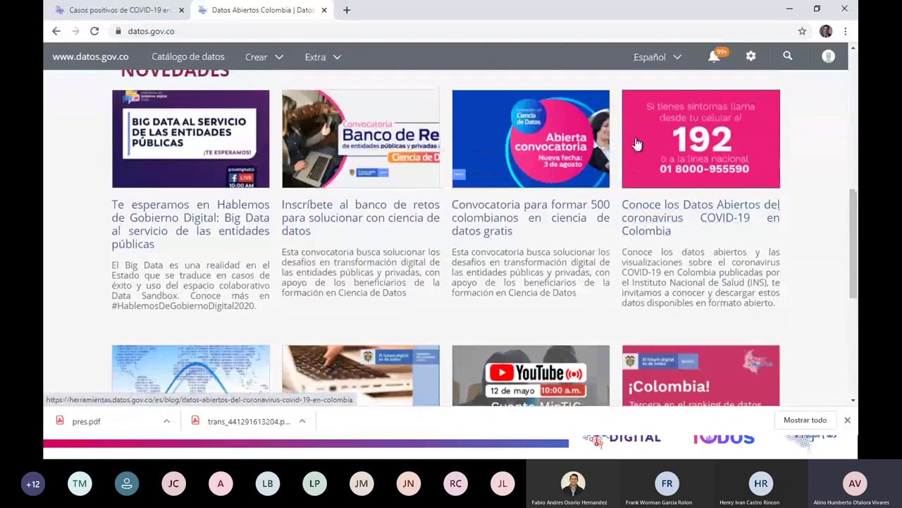
scroll(636, 143, down, 1)
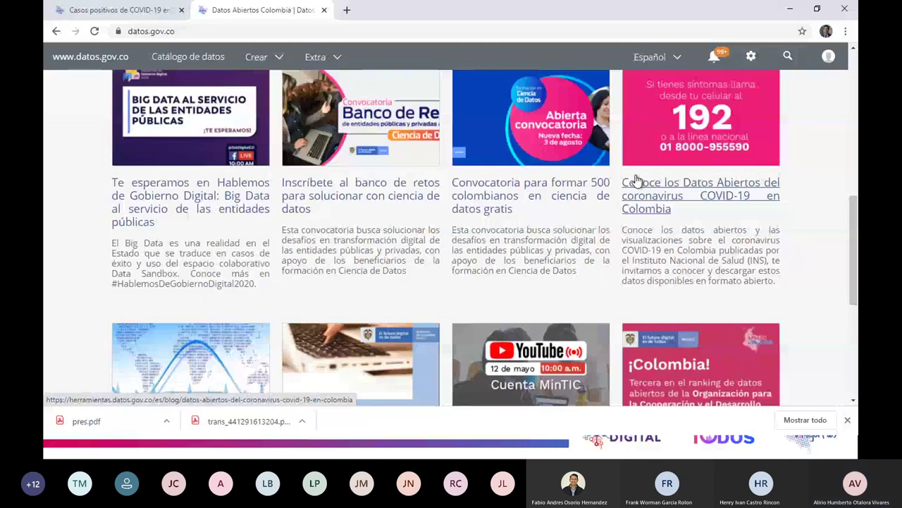
click(669, 189)
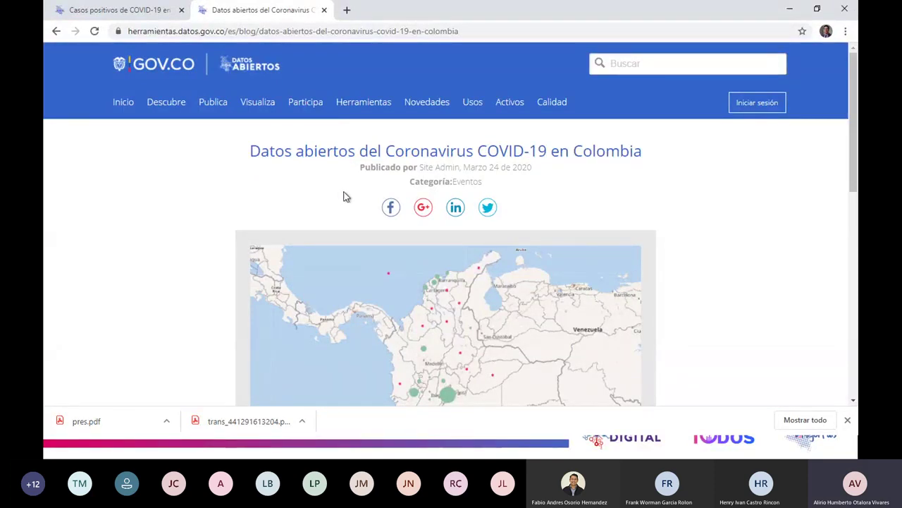
Review the article's map and dataset links, and open the Instituto Nacional de Salud dataset of COVID cases in Colombia
scroll(306, 185, down, 1)
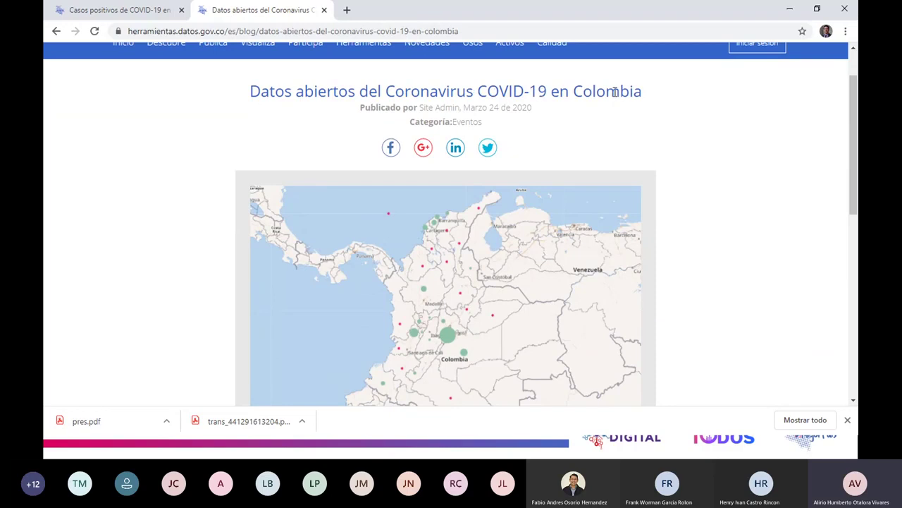
scroll(465, 125, down, 7)
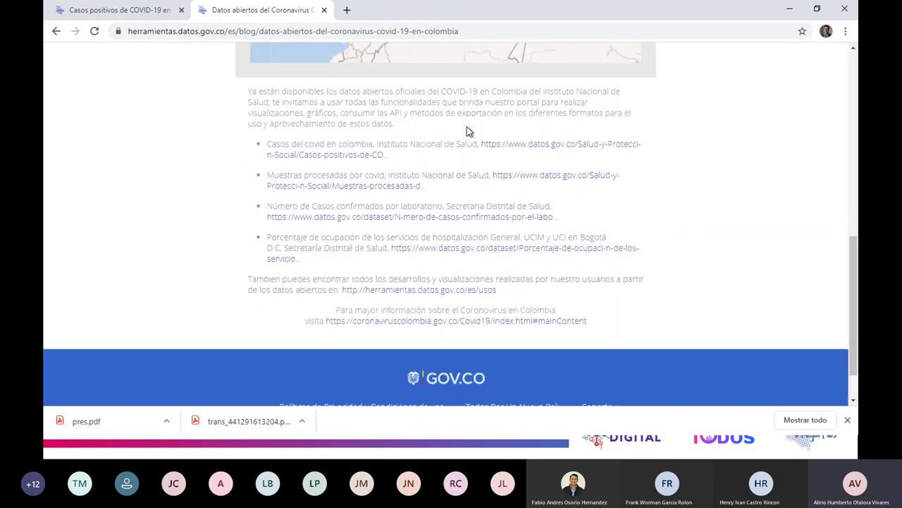
scroll(467, 127, up, 4)
scroll(467, 126, down, 4)
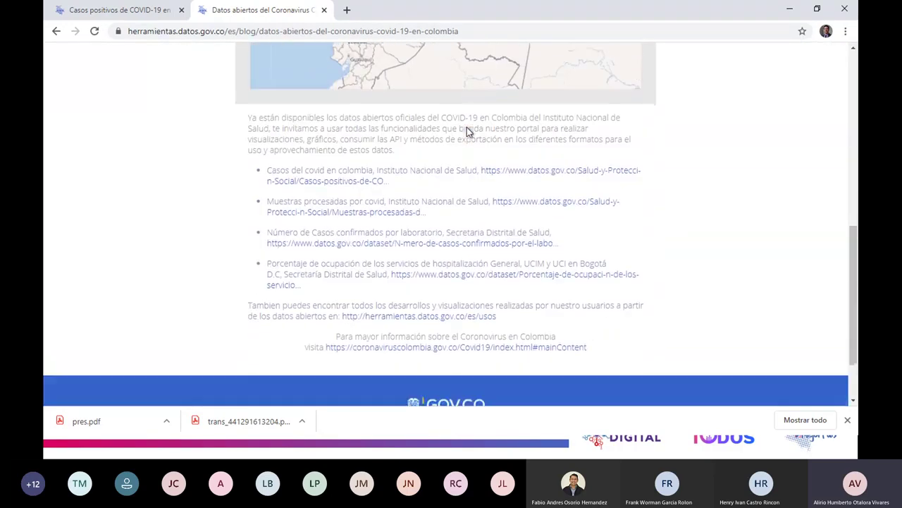
scroll(467, 127, up, 1)
scroll(468, 127, up, 4)
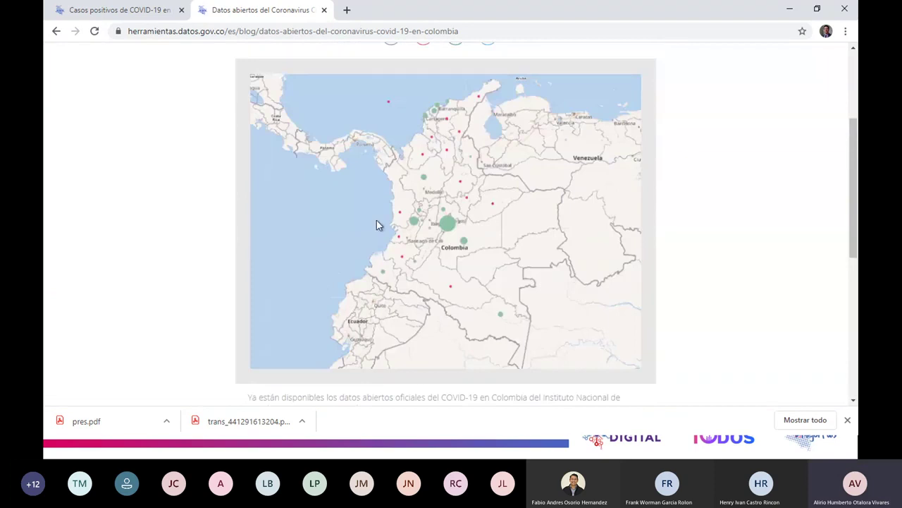
scroll(461, 222, down, 4)
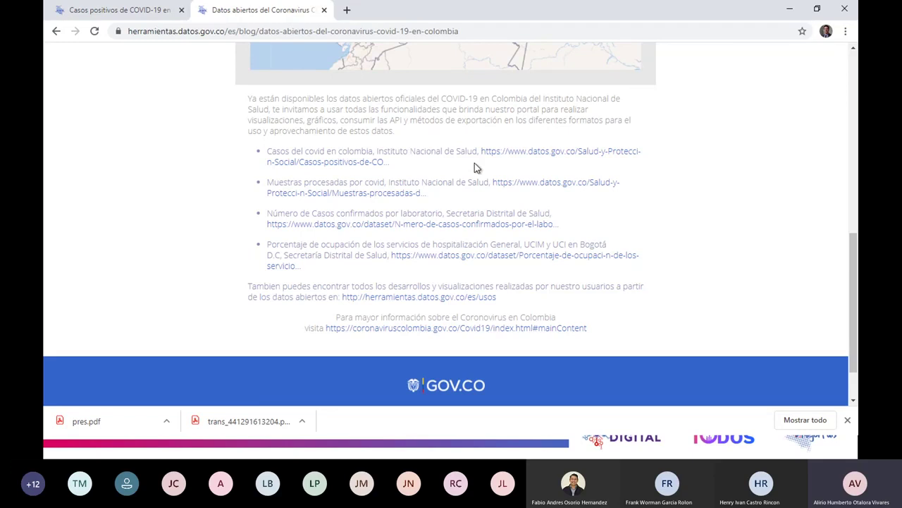
click(544, 156)
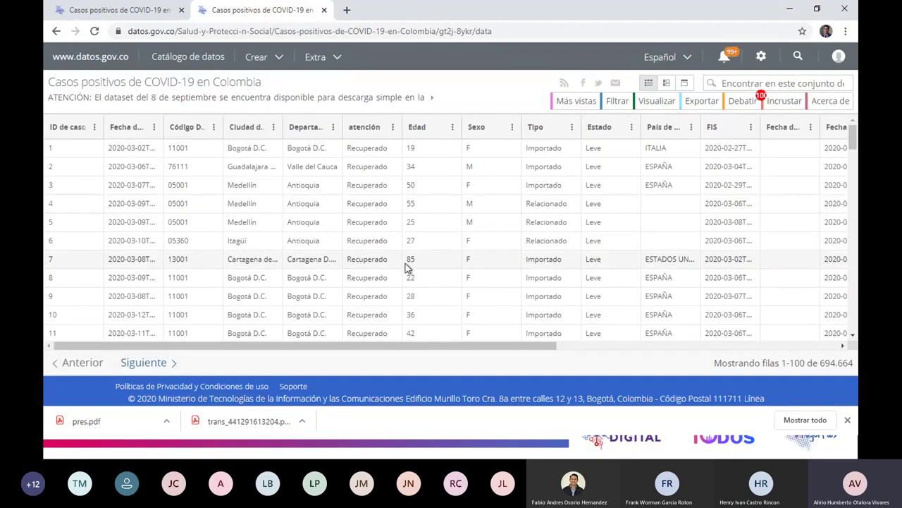
Examine the records and columns in the "Casos positivos de COVID-19 en Colombia" table
scroll(409, 266, down, 2)
scroll(406, 269, up, 2)
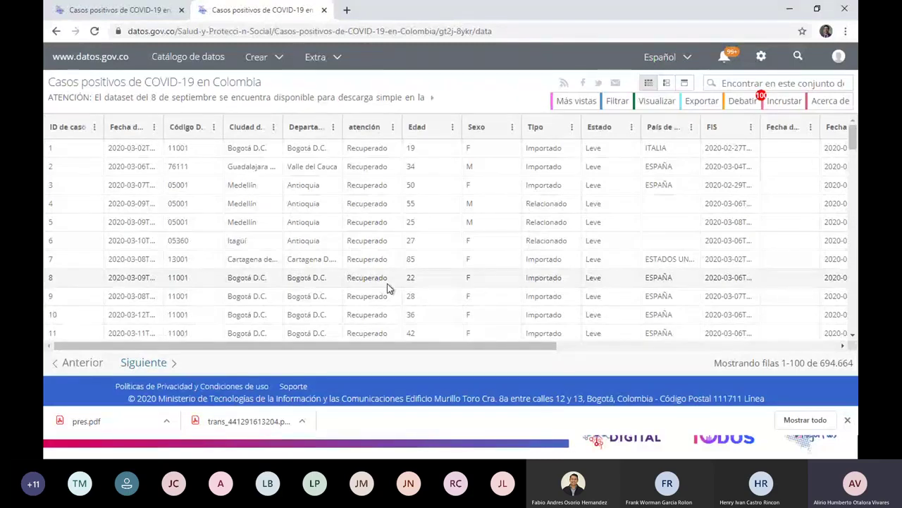
scroll(387, 289, down, 3)
scroll(387, 289, down, 1)
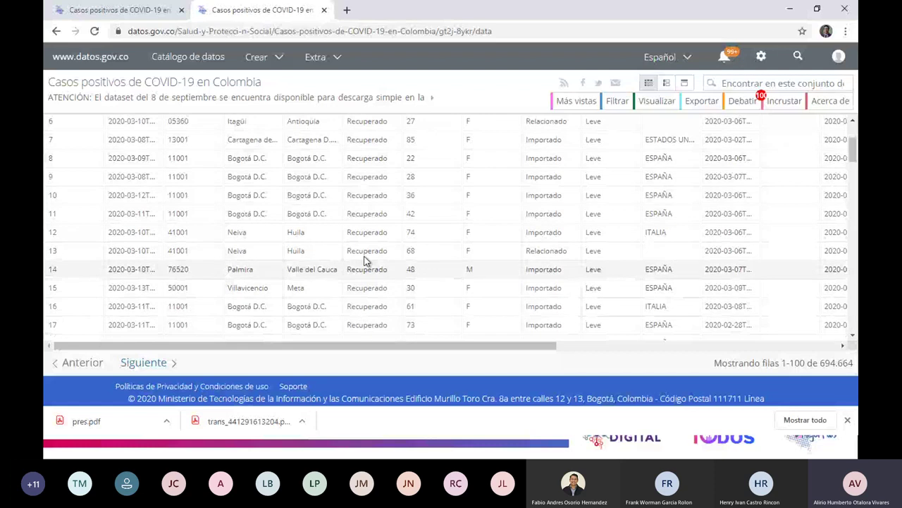
scroll(364, 249, down, 5)
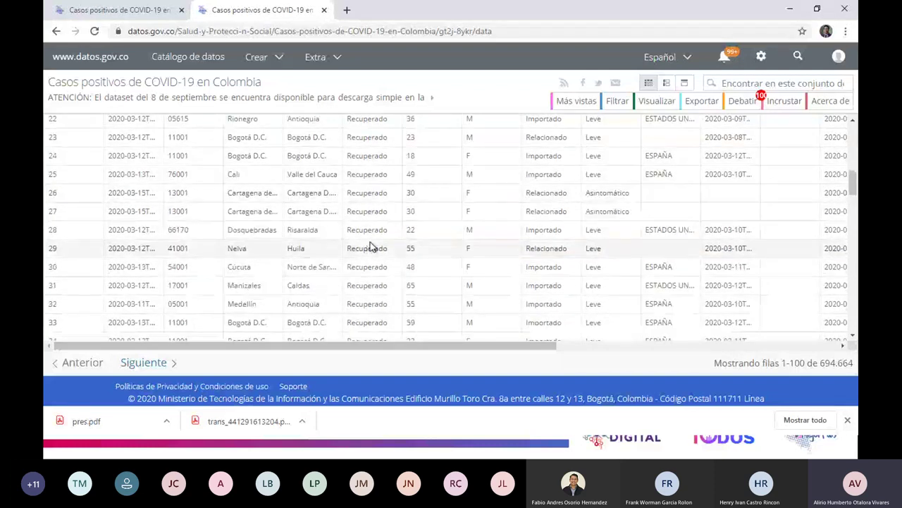
scroll(374, 237, down, 3)
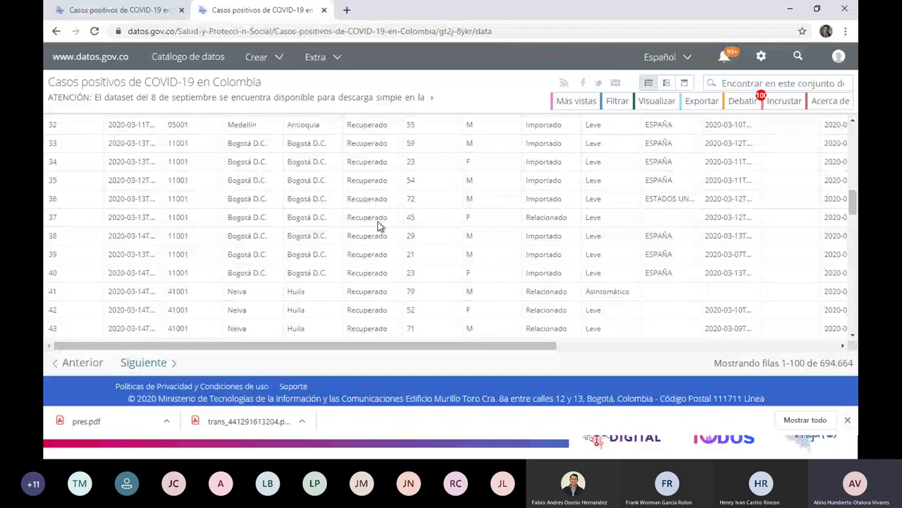
scroll(378, 225, down, 10)
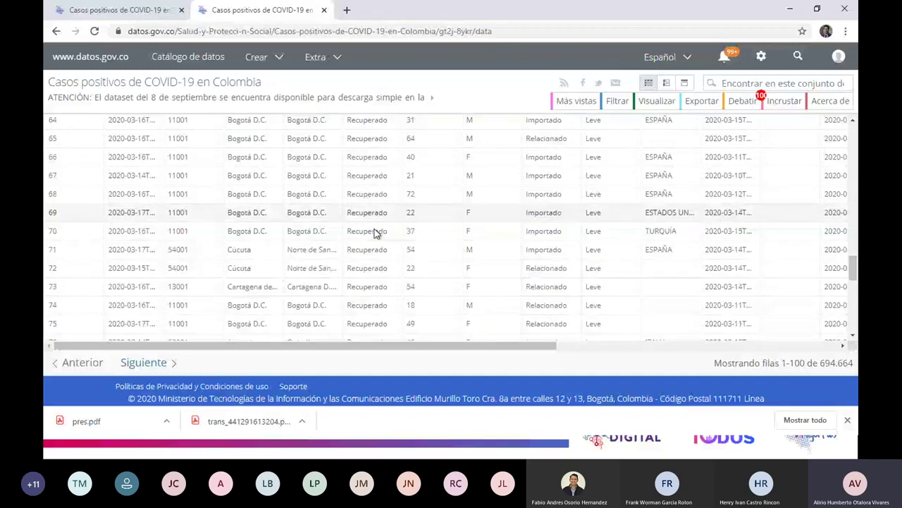
scroll(373, 234, up, 20)
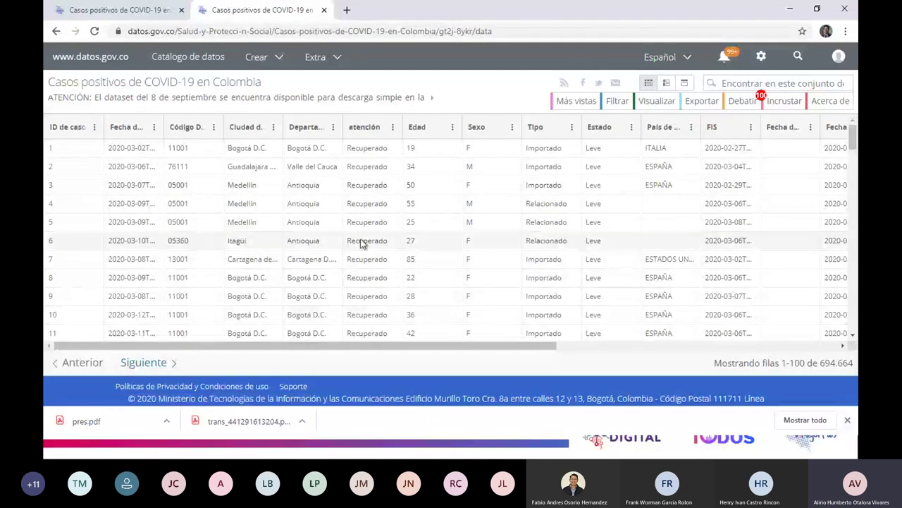
Open the visualization preview for the positive cases dataset and dismiss the translation offer
click(652, 107)
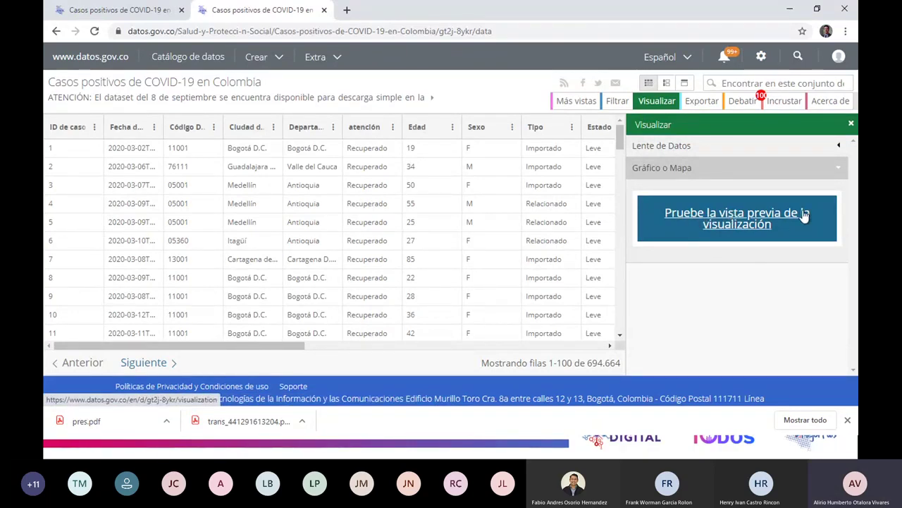
click(732, 218)
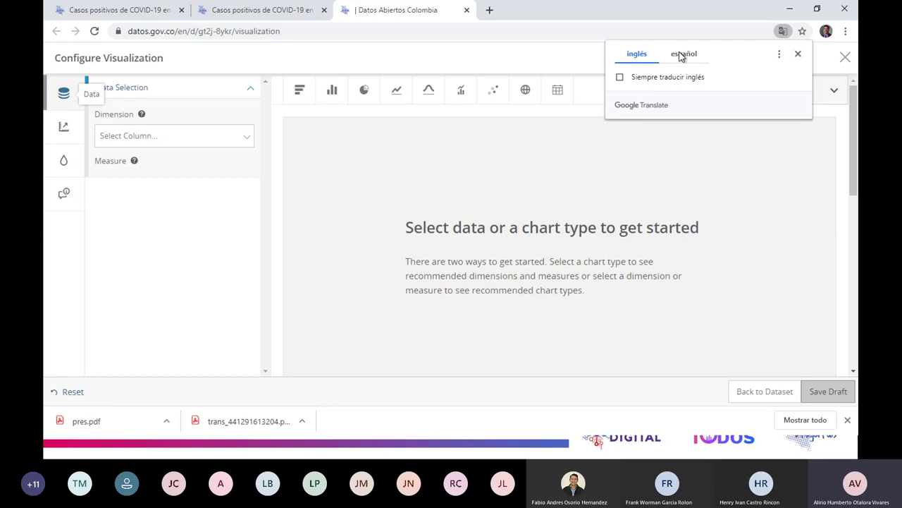
click(799, 54)
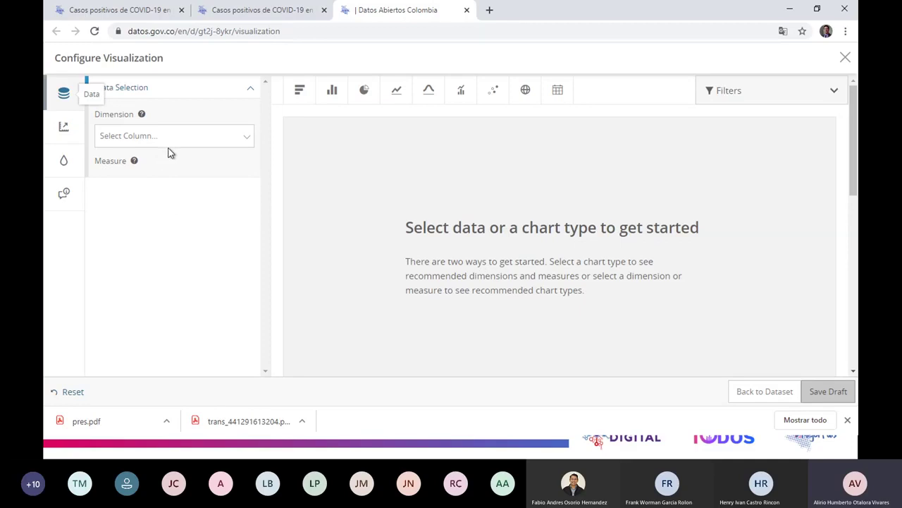
Set the dimension to Ciudad de ubicación and display the row counts as a horizontal bar chart
click(249, 142)
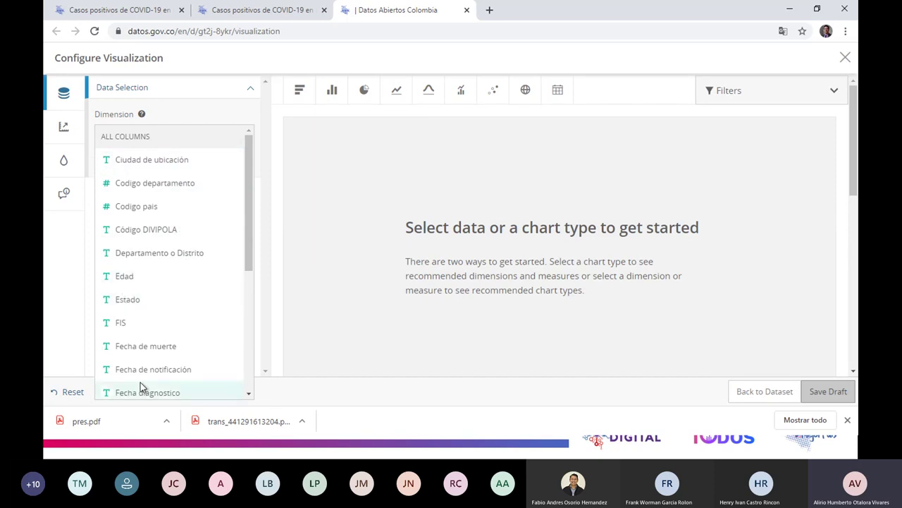
click(162, 161)
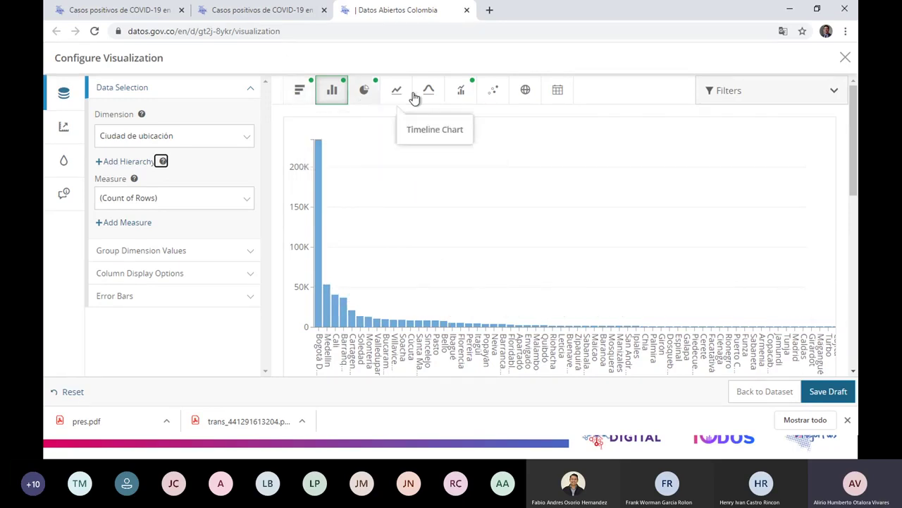
click(299, 91)
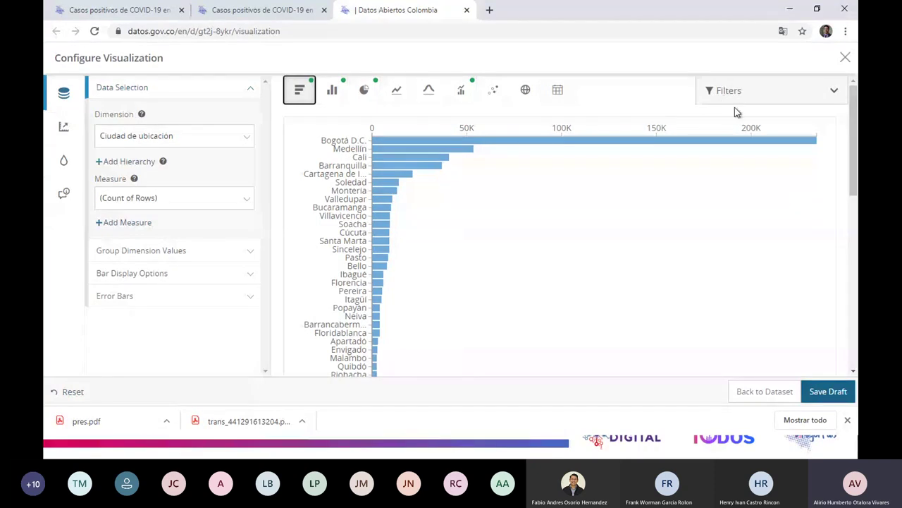
Translate the visualization page into Spanish and switch it back to English
click(783, 31)
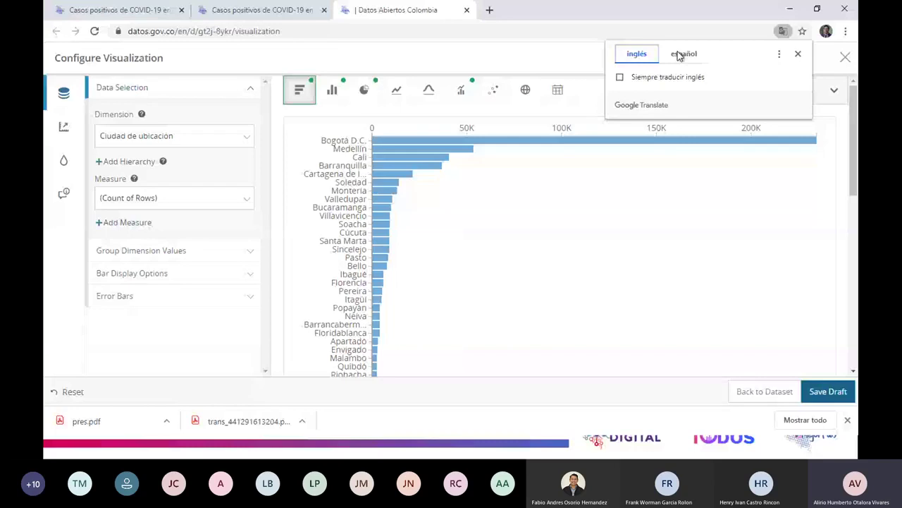
click(682, 54)
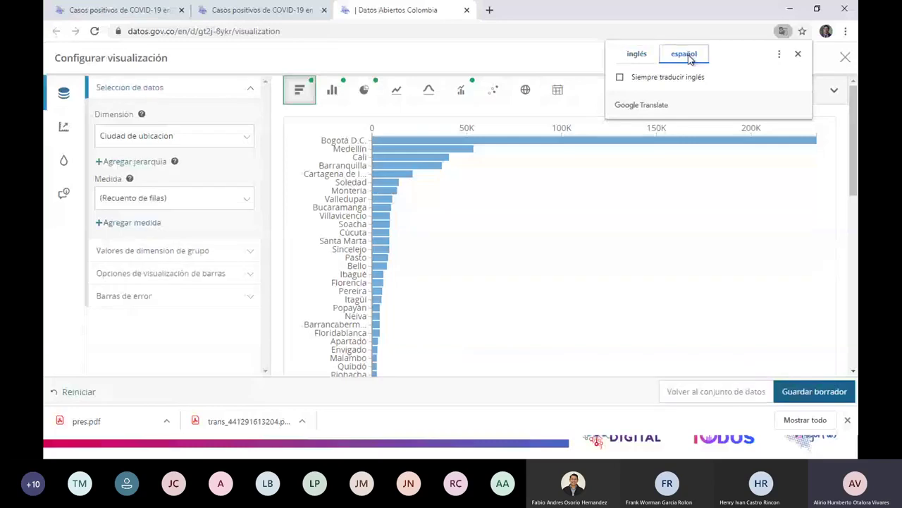
click(691, 125)
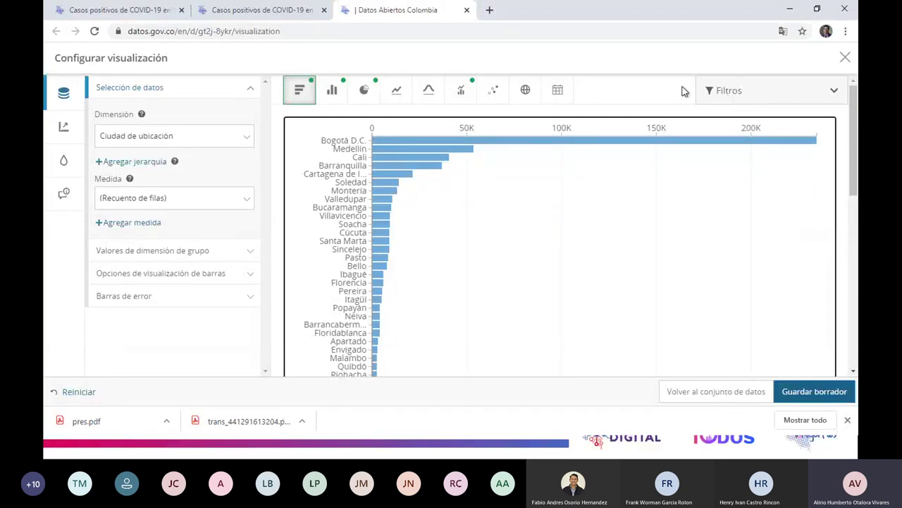
click(782, 31)
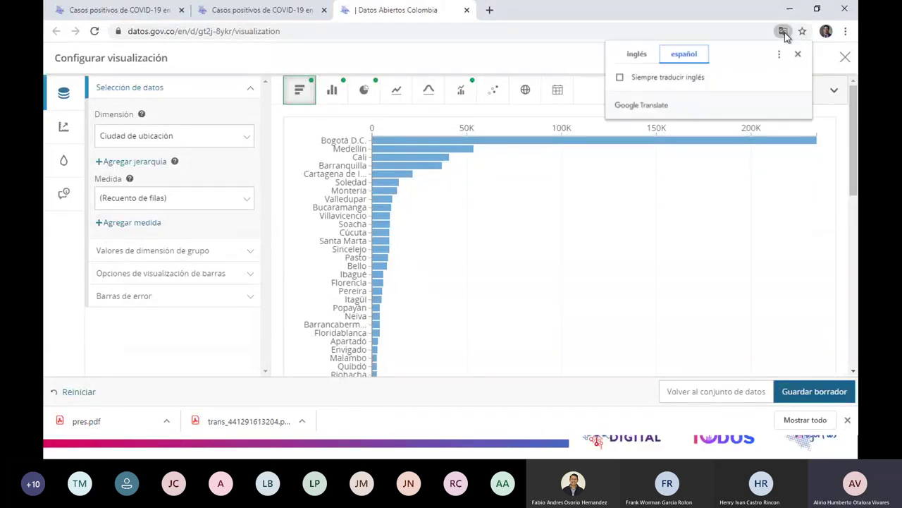
click(625, 61)
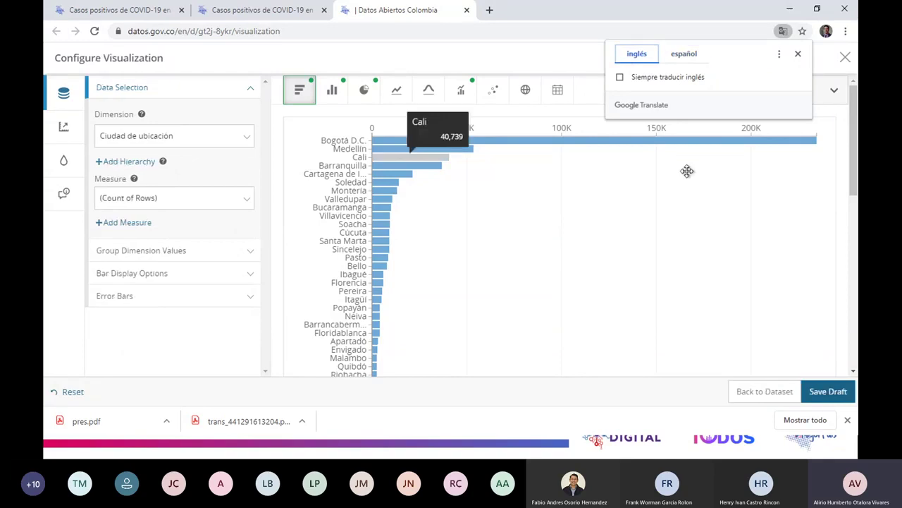
Add a filter on the Departamento o Distrito column to the chart
click(835, 94)
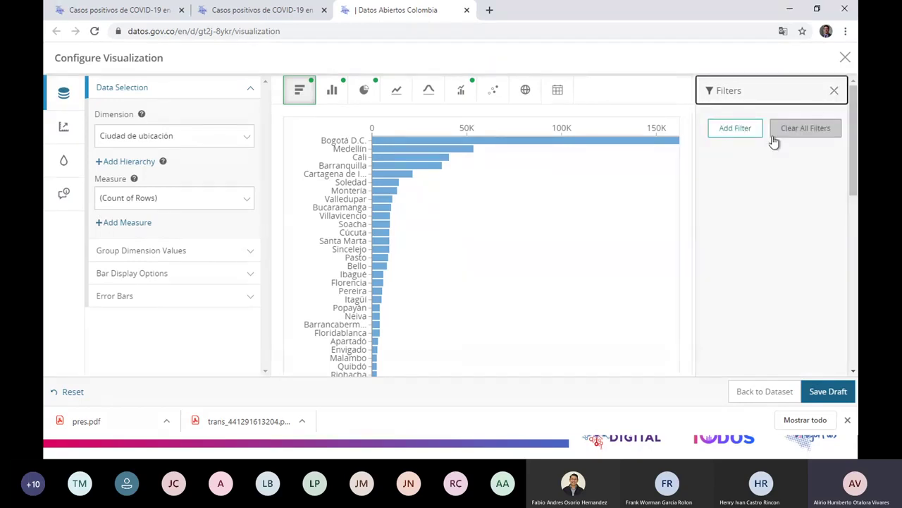
click(733, 131)
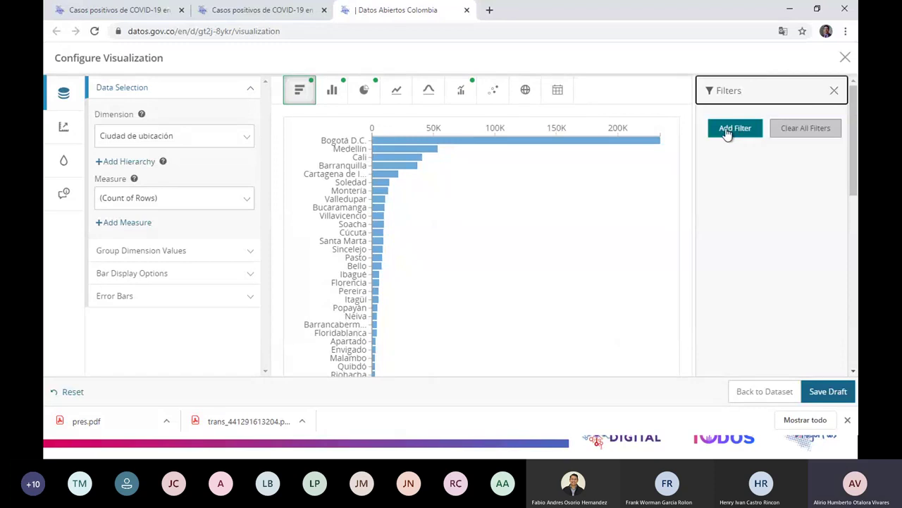
click(727, 133)
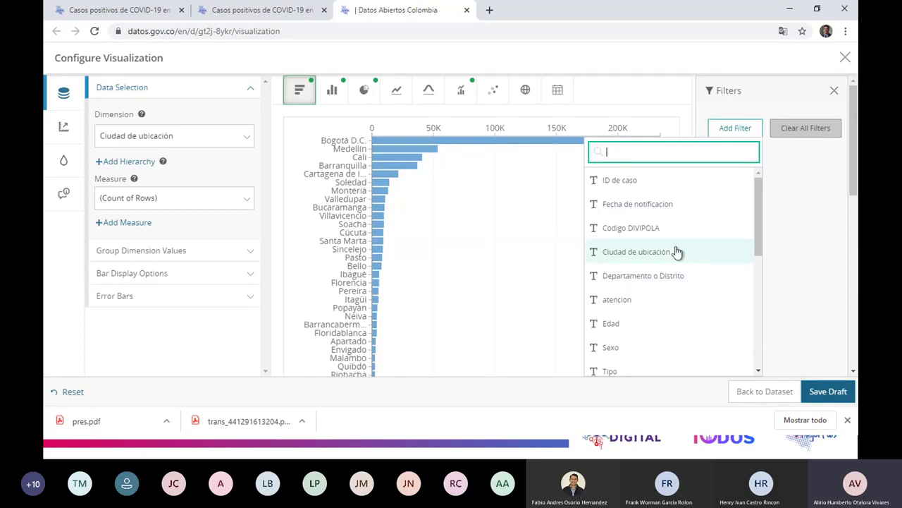
click(657, 281)
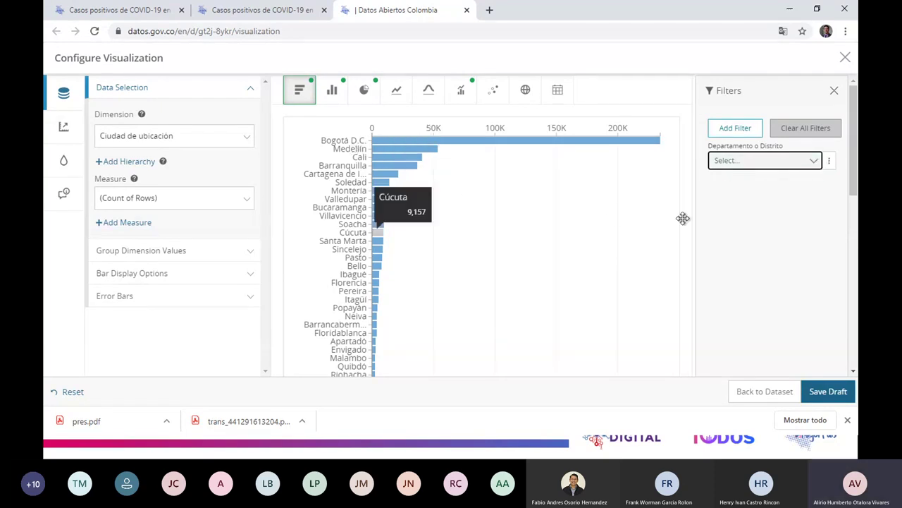
Try to select Atlántico as the value of the Departamento o Distrito filter
click(816, 163)
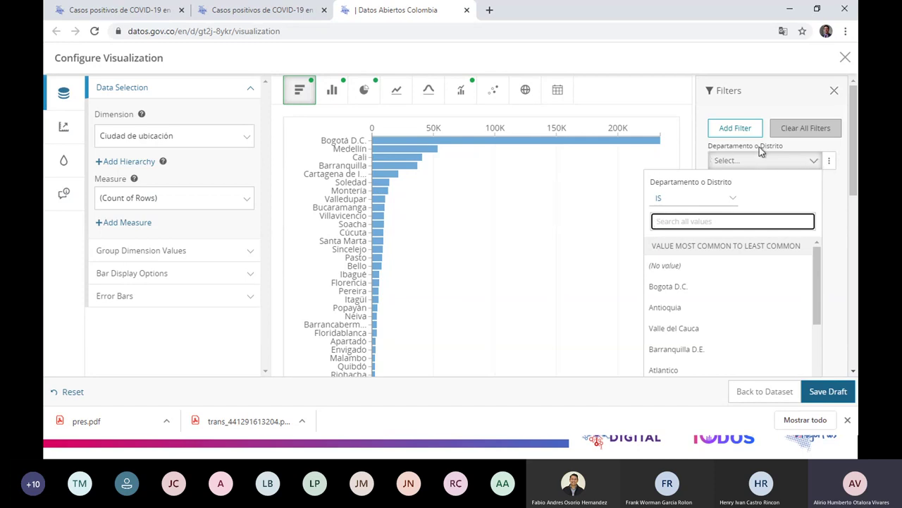
drag(817, 259, 814, 313)
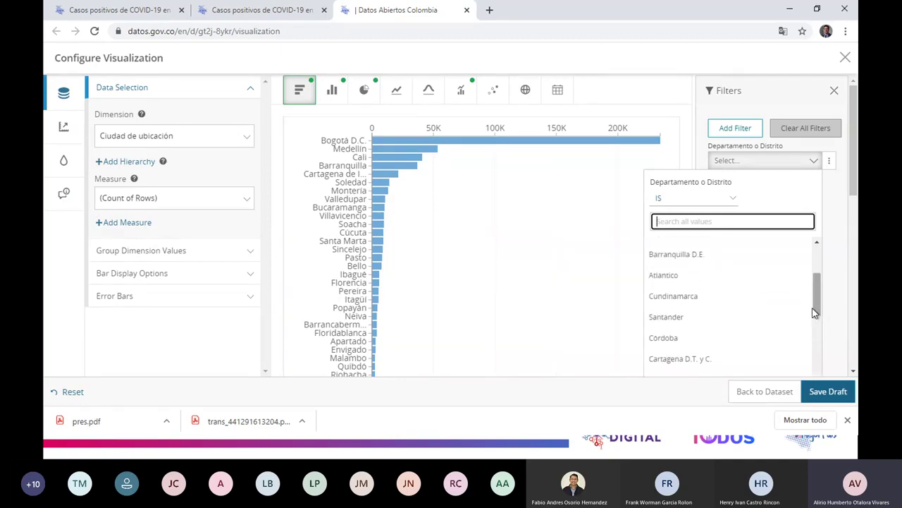
click(664, 276)
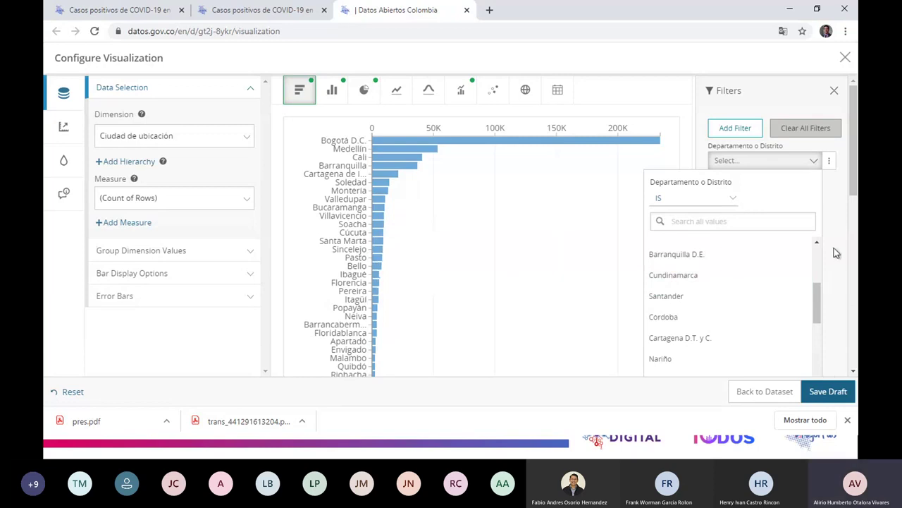
click(833, 192)
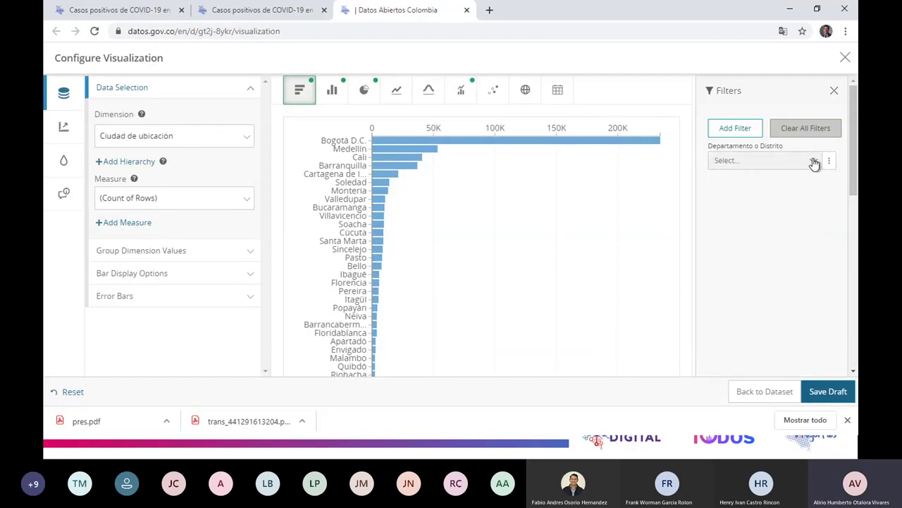
click(815, 162)
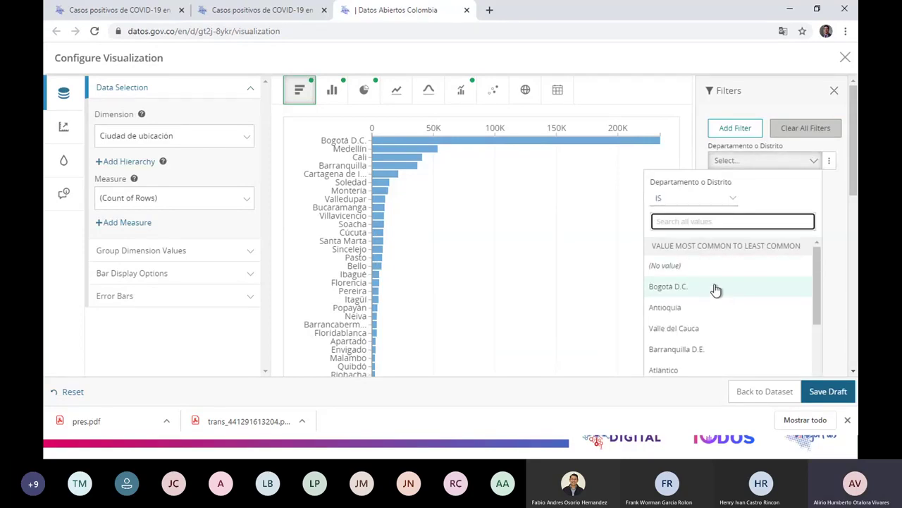
scroll(679, 321, down, 1)
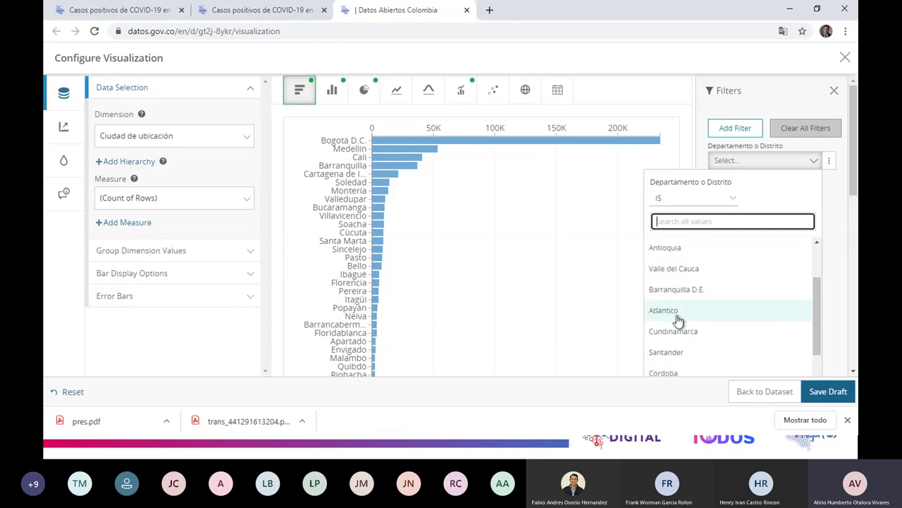
click(677, 314)
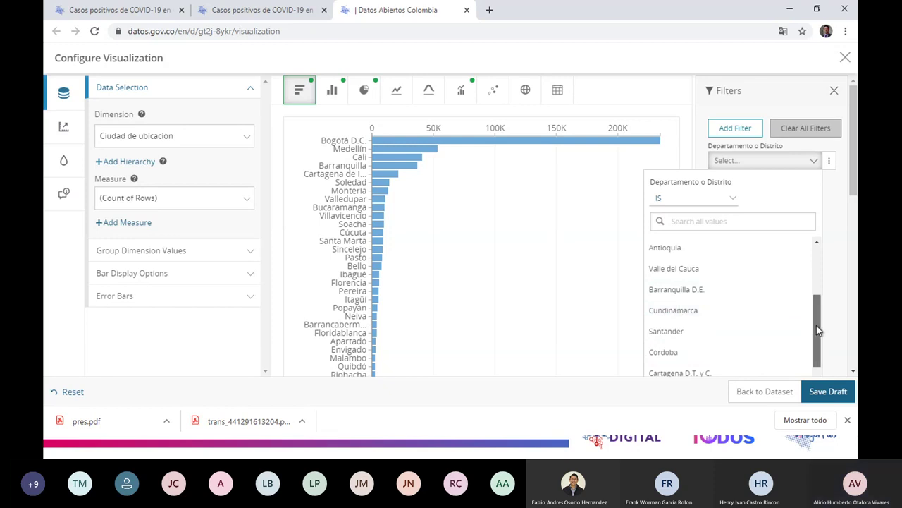
mouse_move(816, 325)
mouse_down()
mouse_move(822, 384)
mouse_move(812, 332)
mouse_up()
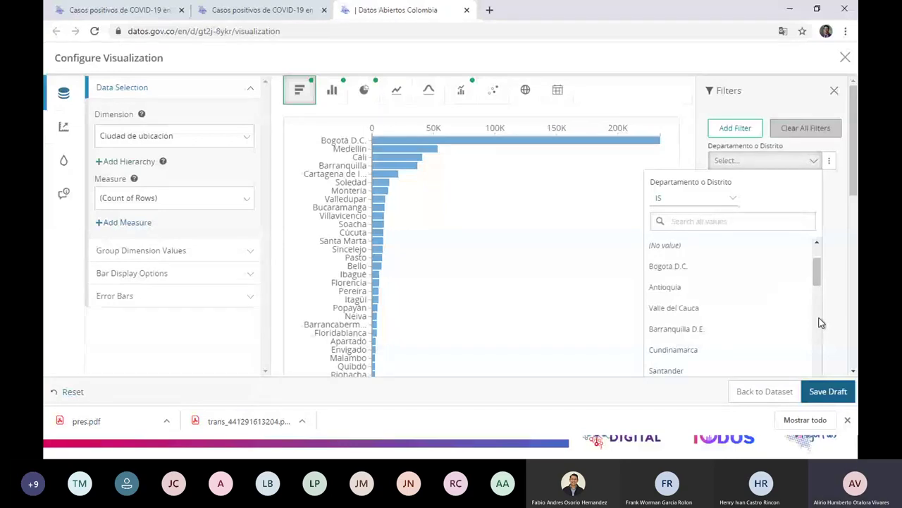
Add a second filter on the Ciudad de ubicación column
click(735, 129)
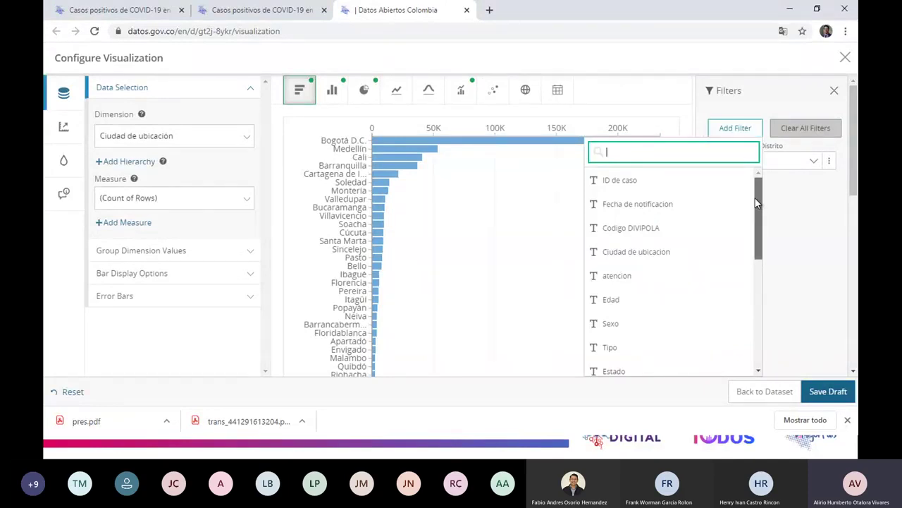
click(653, 255)
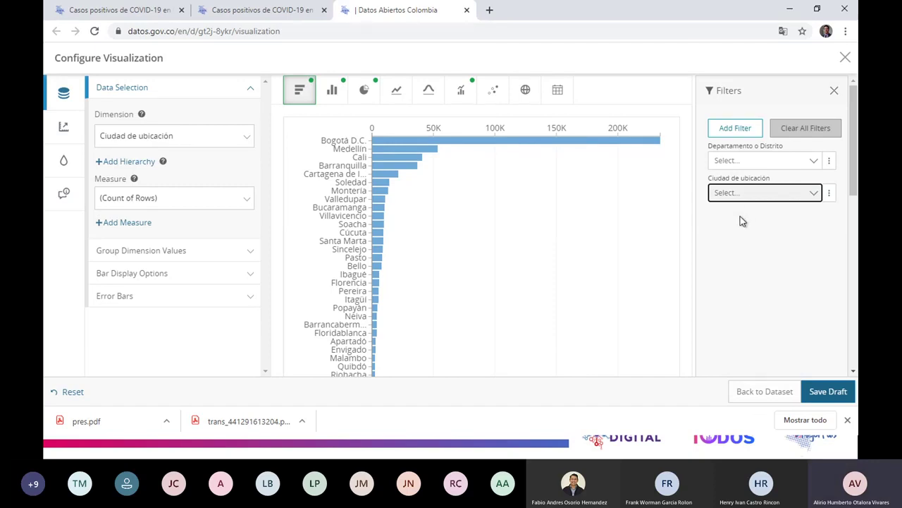
scroll(740, 224, down, 5)
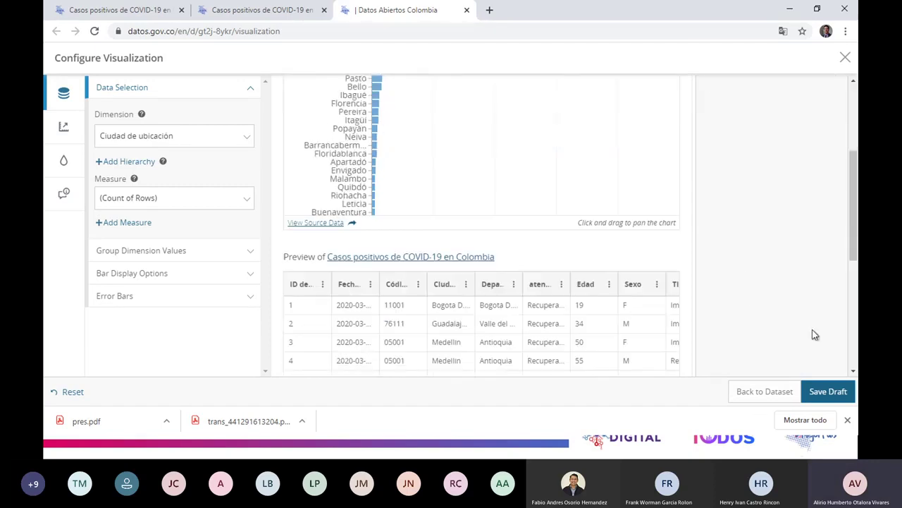
scroll(683, 239, up, 4)
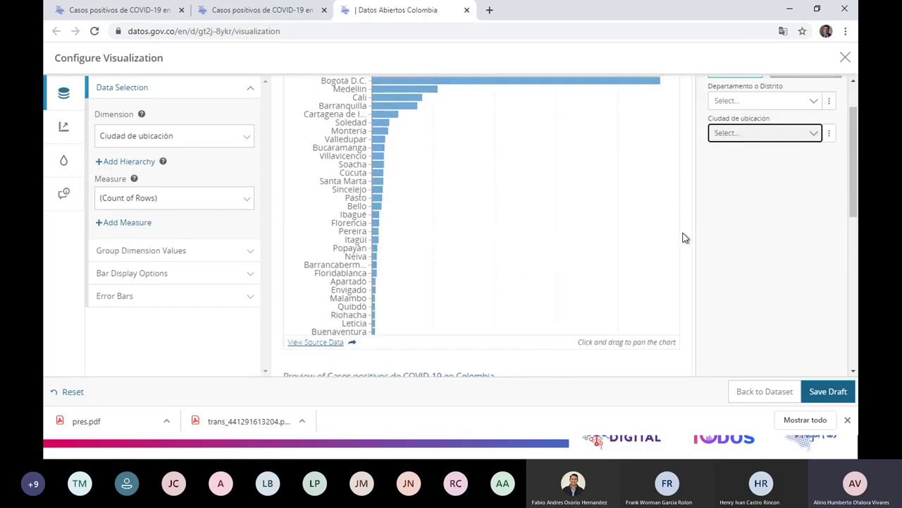
scroll(683, 237, up, 1)
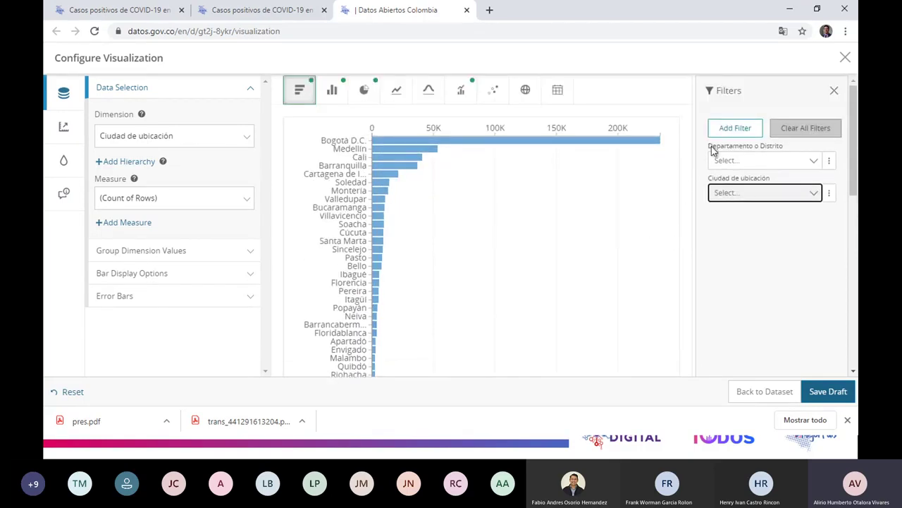
Set the Departamento o Distrito filter's visibility to Hidden and collapse the filters
click(829, 161)
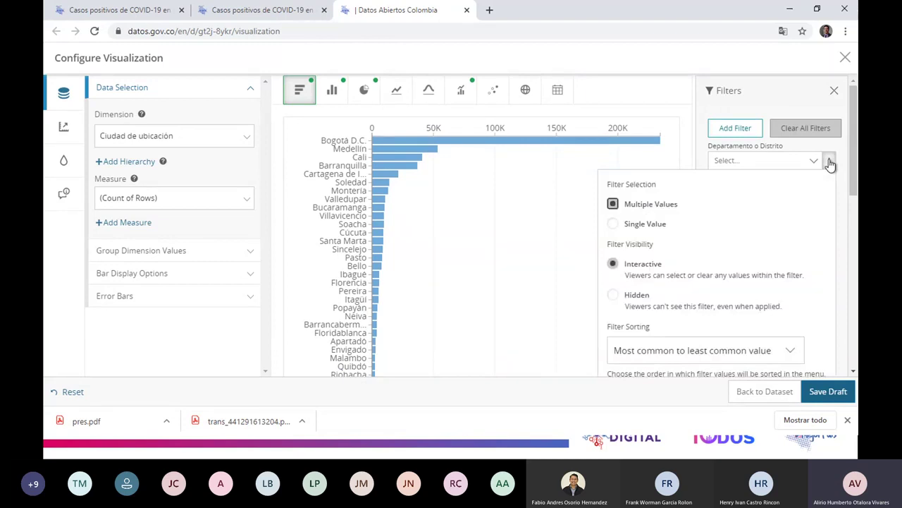
click(614, 296)
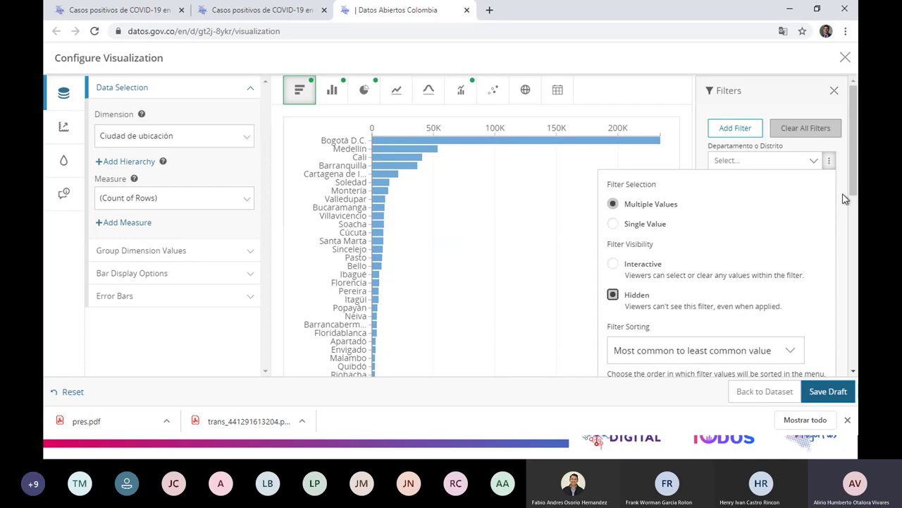
click(753, 97)
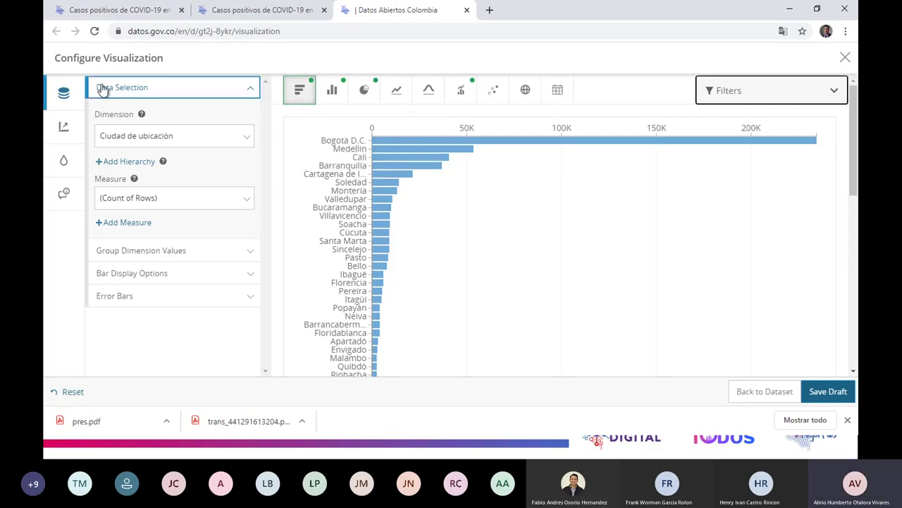
Review the available dimension and measure columns, keeping Ciudad de ubicación and (Count of Rows) selected
click(250, 142)
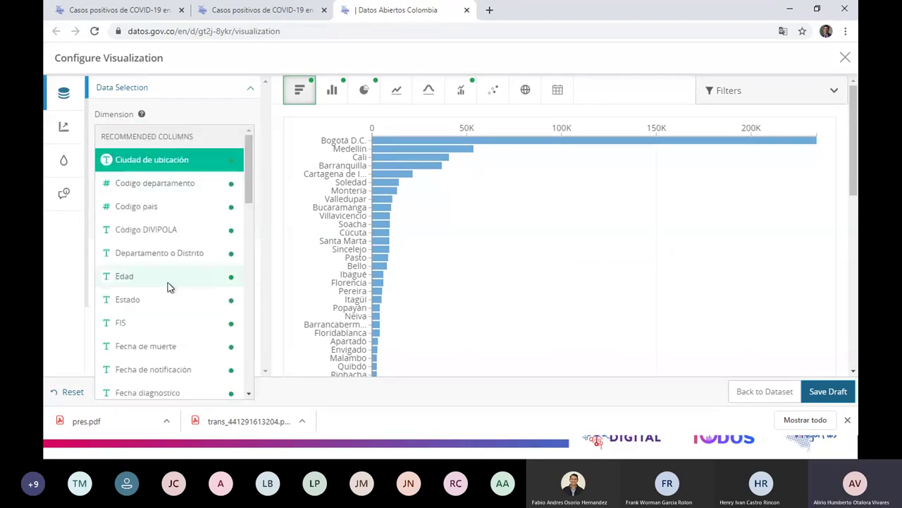
click(180, 161)
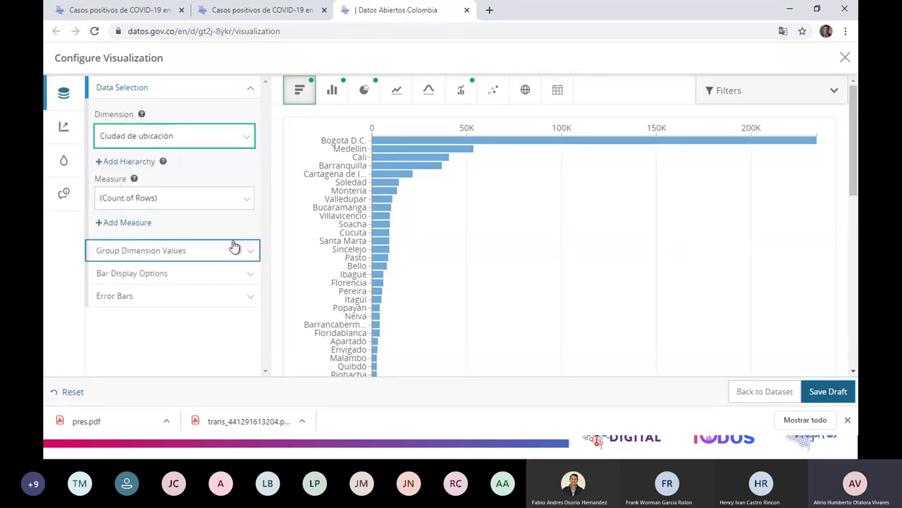
click(245, 203)
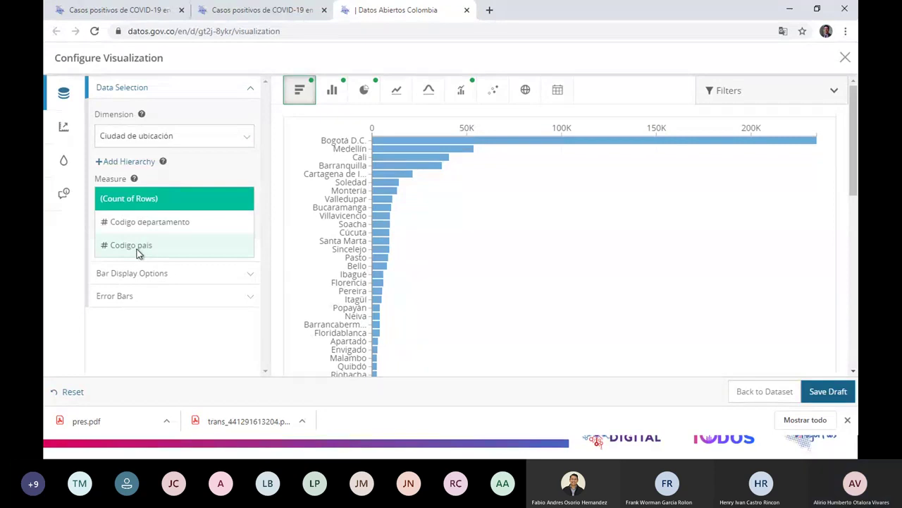
click(226, 158)
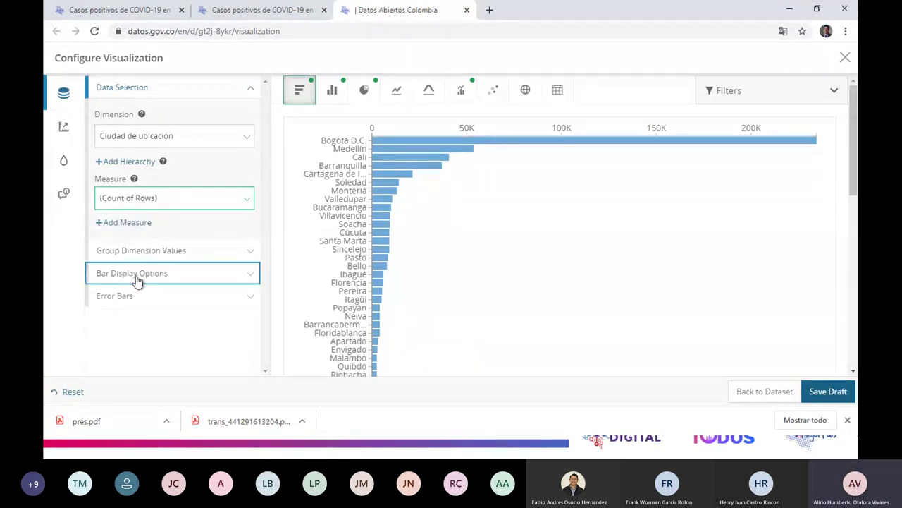
Expand the dimension grouping and bar display options to examine them, and reopen the filters
click(248, 255)
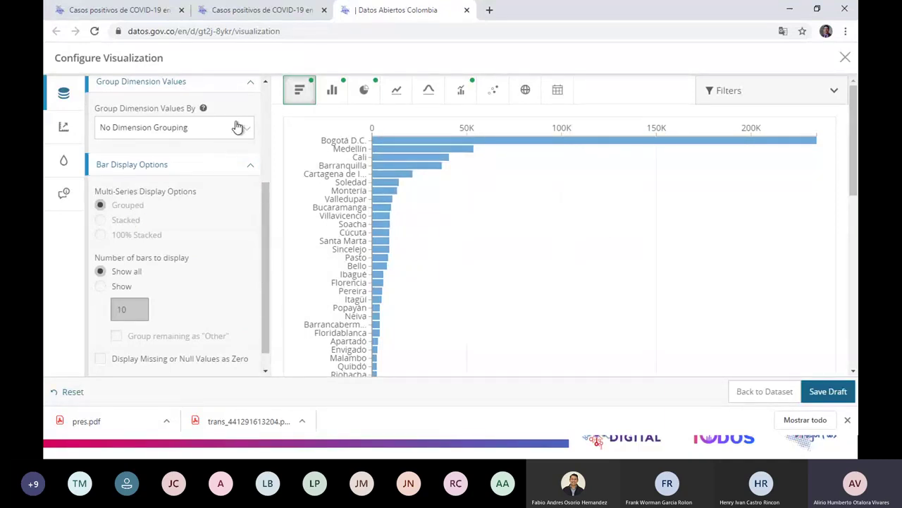
scroll(238, 120, up, 3)
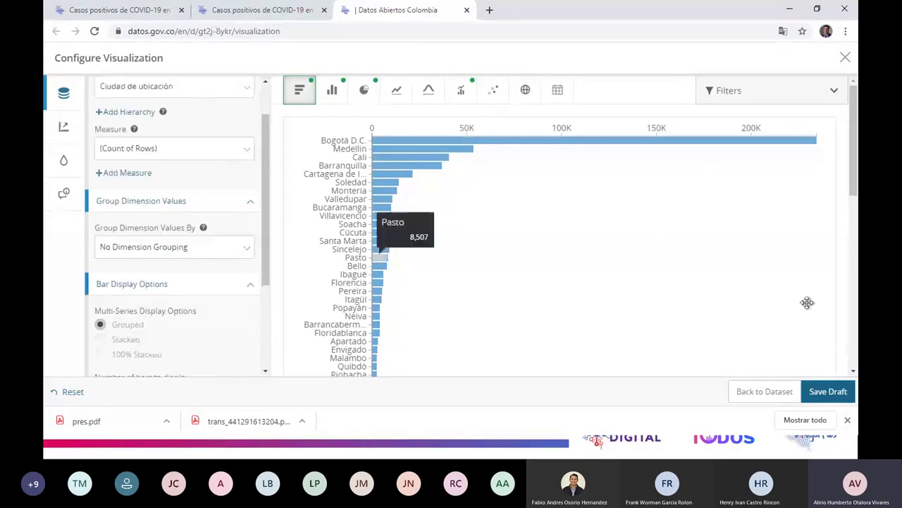
click(833, 92)
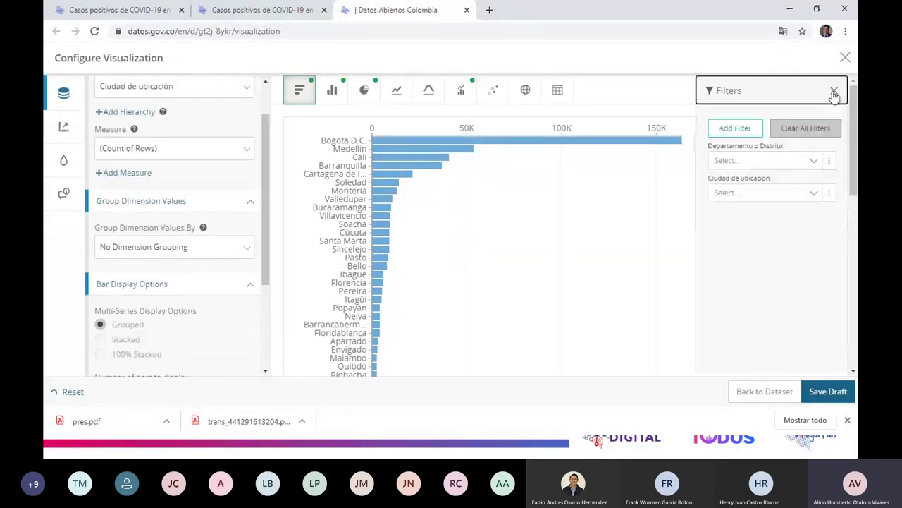
Browse the columns offered for another filter and close the list without adding one
click(733, 128)
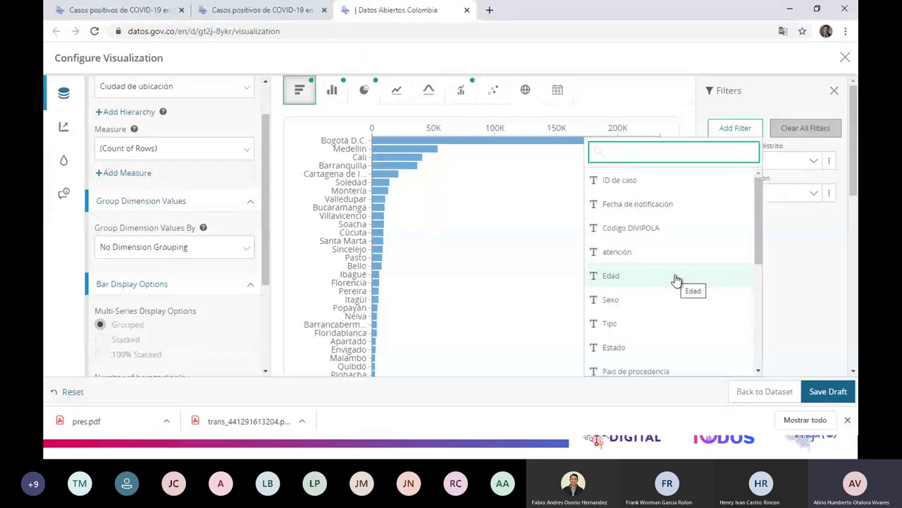
scroll(675, 280, down, 3)
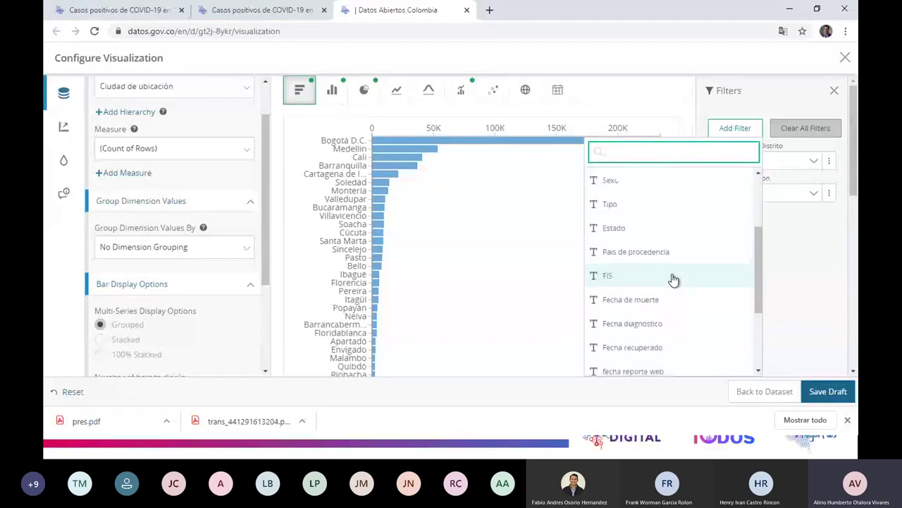
scroll(674, 280, down, 2)
scroll(674, 280, up, 5)
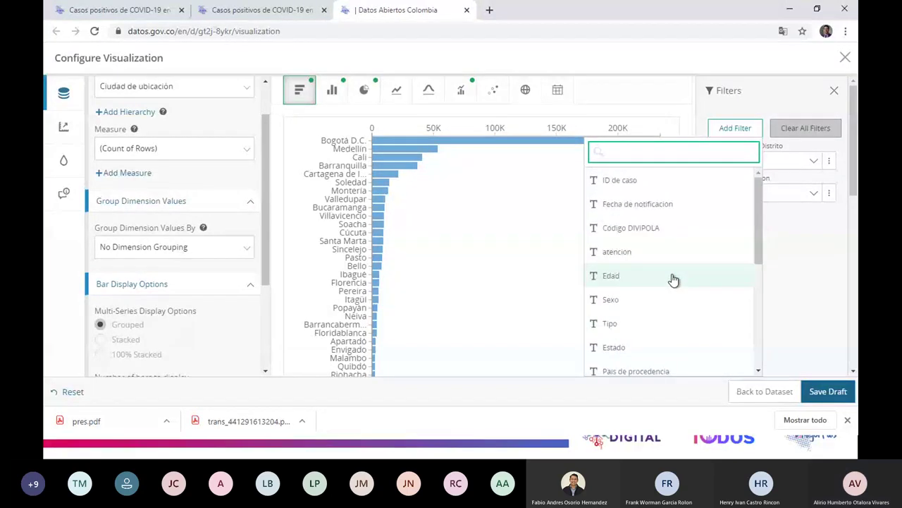
click(808, 227)
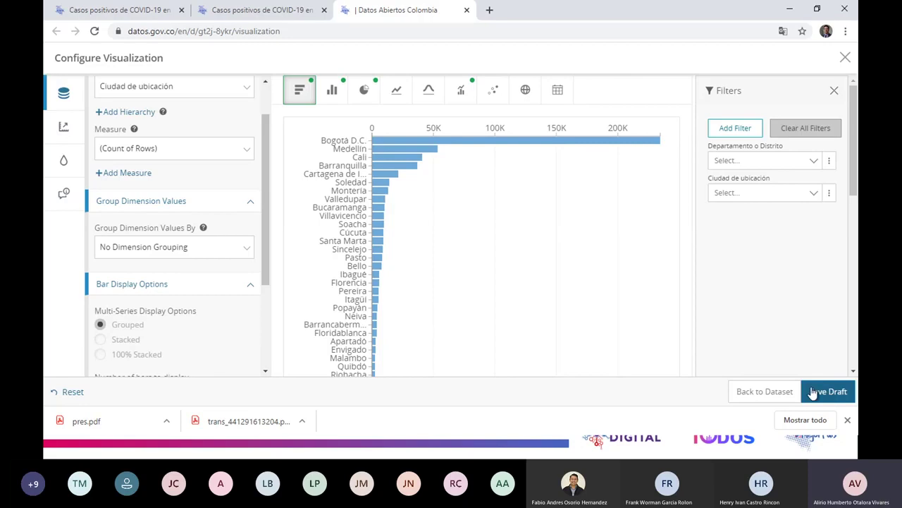
Save the visualization as a draft named "covid 19 Municipio x"
scroll(794, 327, down, 3)
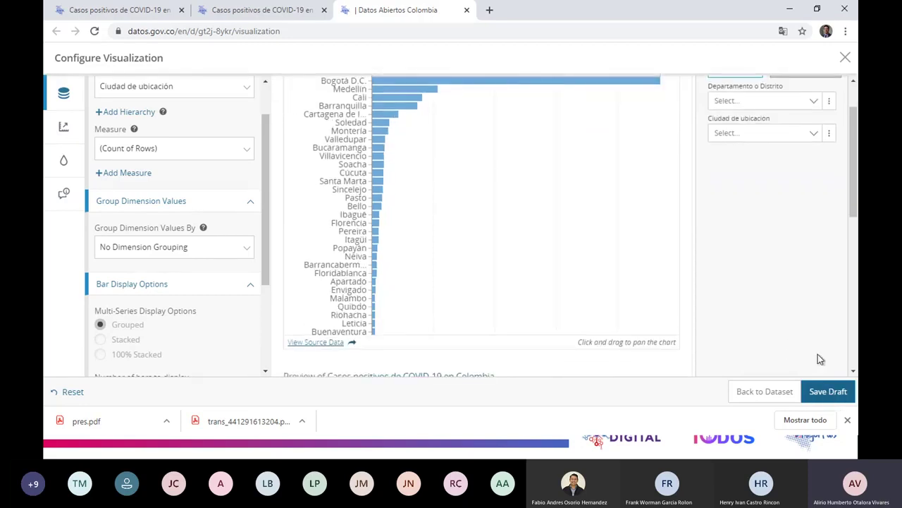
scroll(786, 314, down, 1)
scroll(784, 314, up, 3)
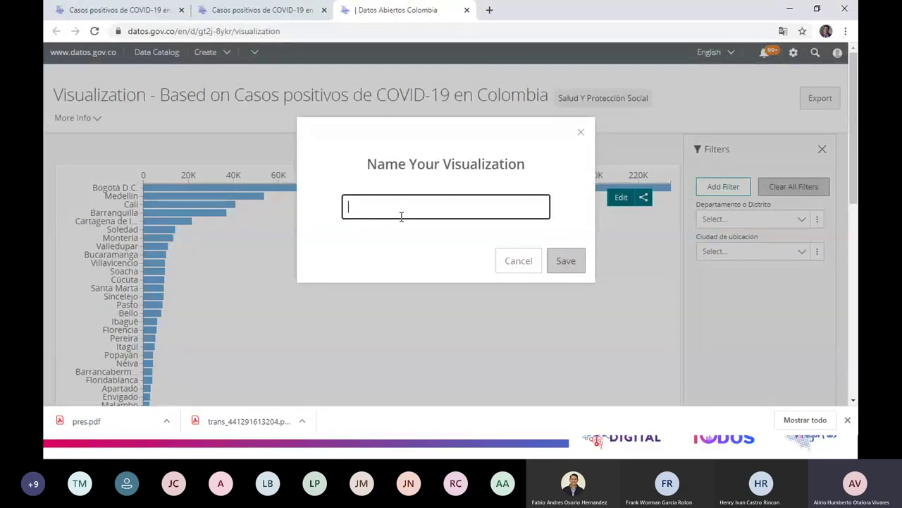
text(covi)
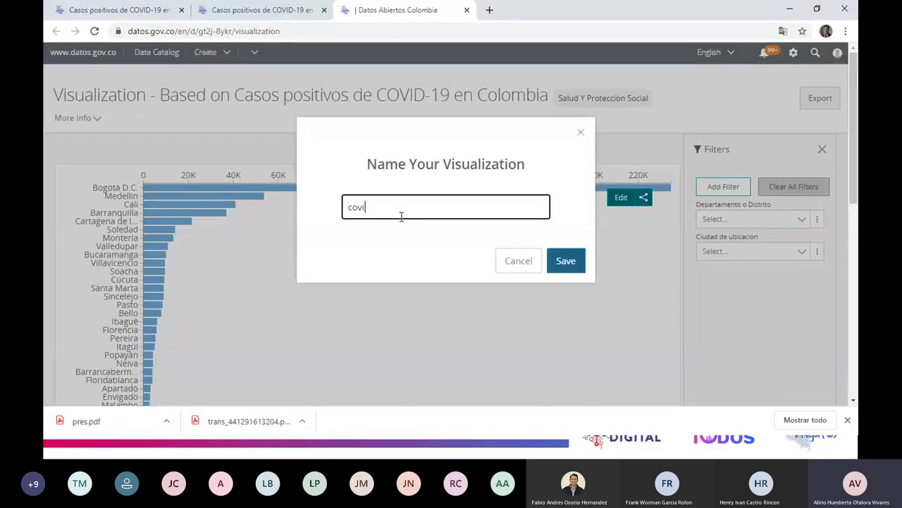
text(d 19 Municip)
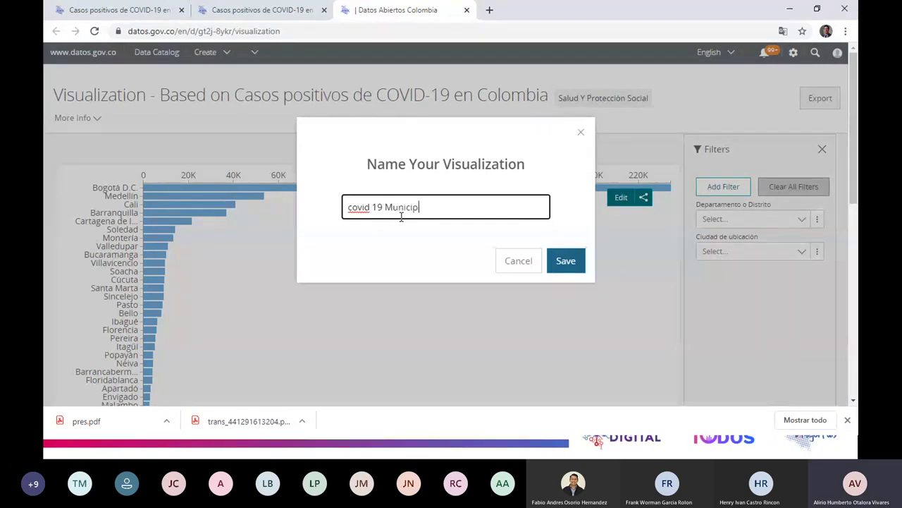
text(io x)
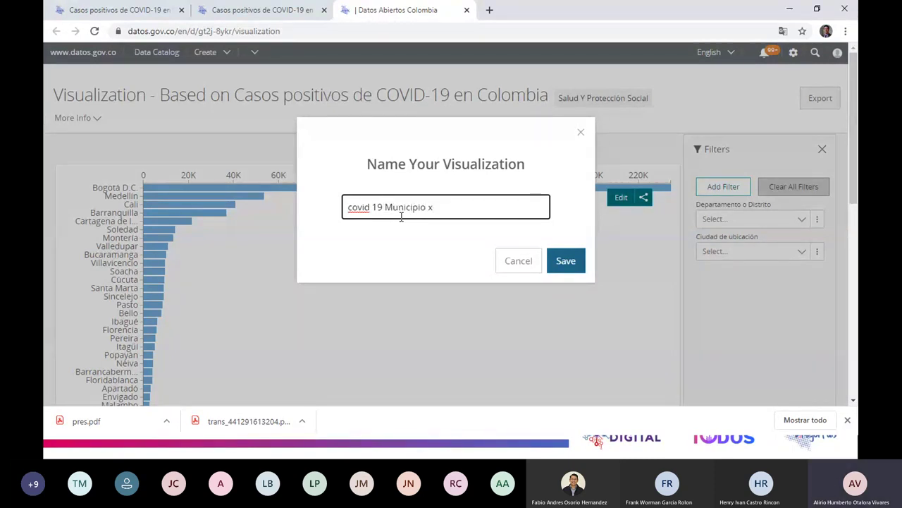
click(568, 261)
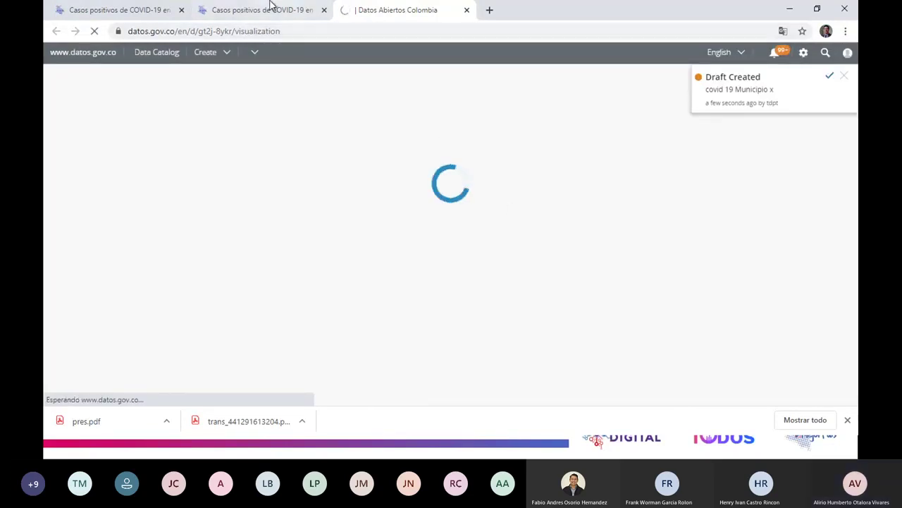
Inspect the saved draft's city bars, reload its page, and look briefly at the source dataset meanwhile
mouse_move(295, 5)
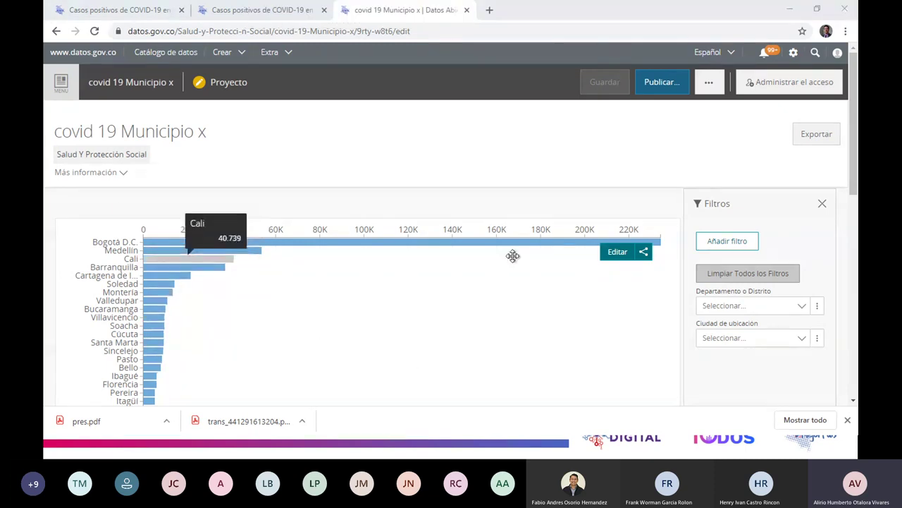
scroll(720, 321, down, 2)
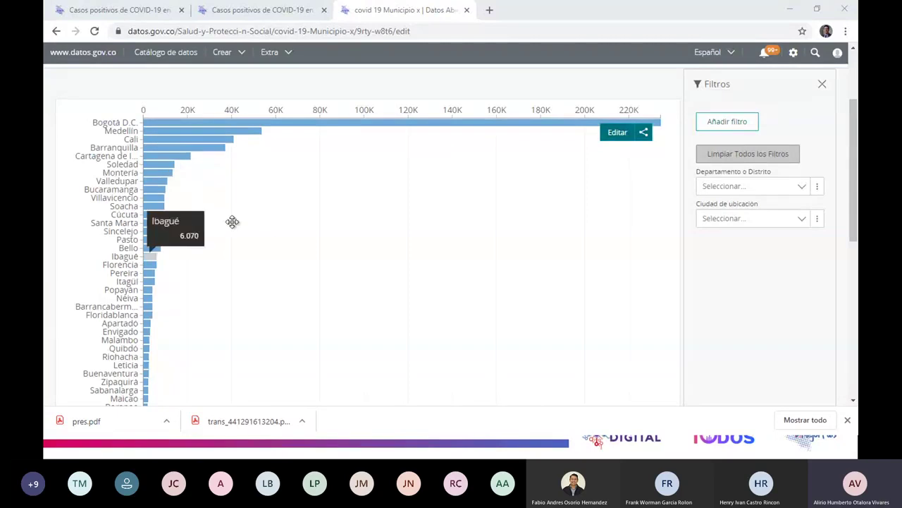
click(95, 31)
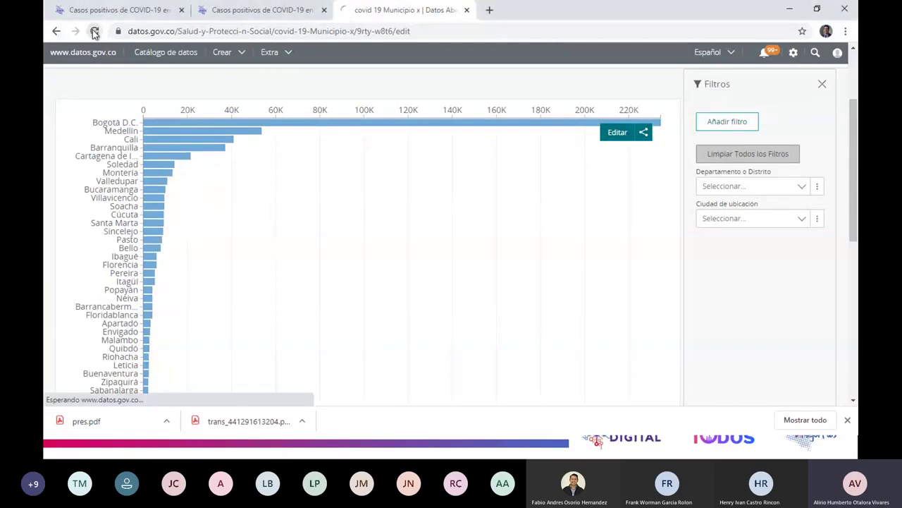
click(238, 9)
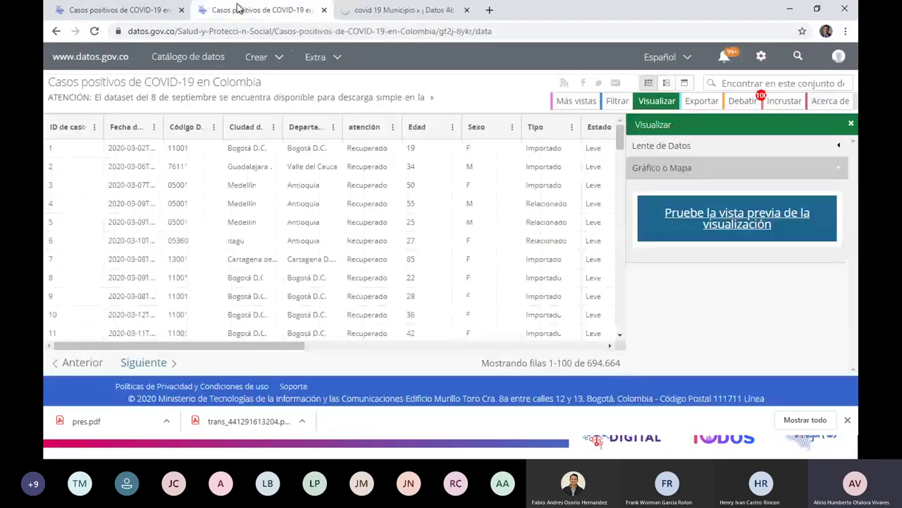
click(390, 9)
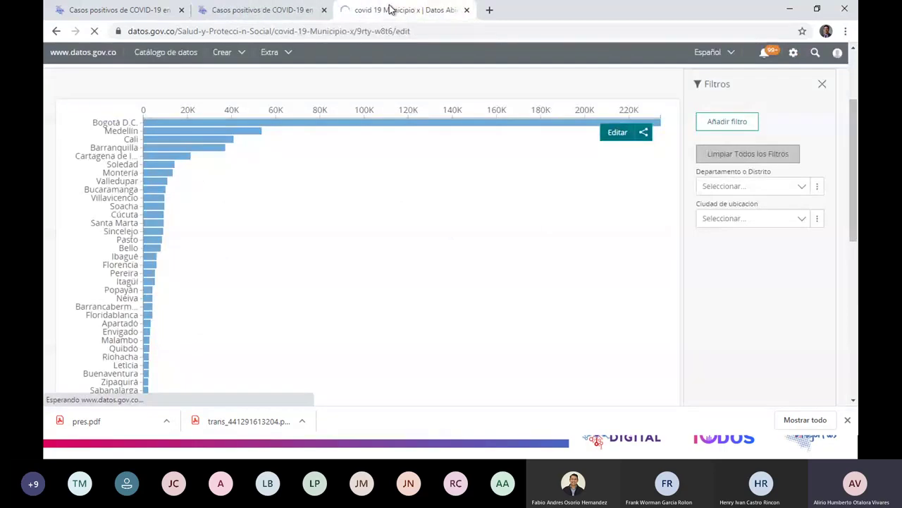
Start a new visualization from the Casos positivos de COVID-19 en Colombia dataset and dismiss the translation offer
click(262, 8)
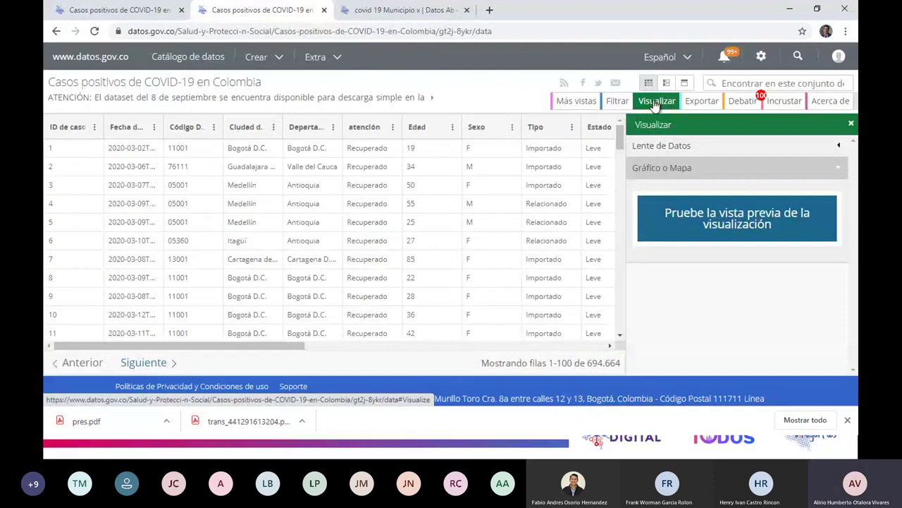
click(714, 216)
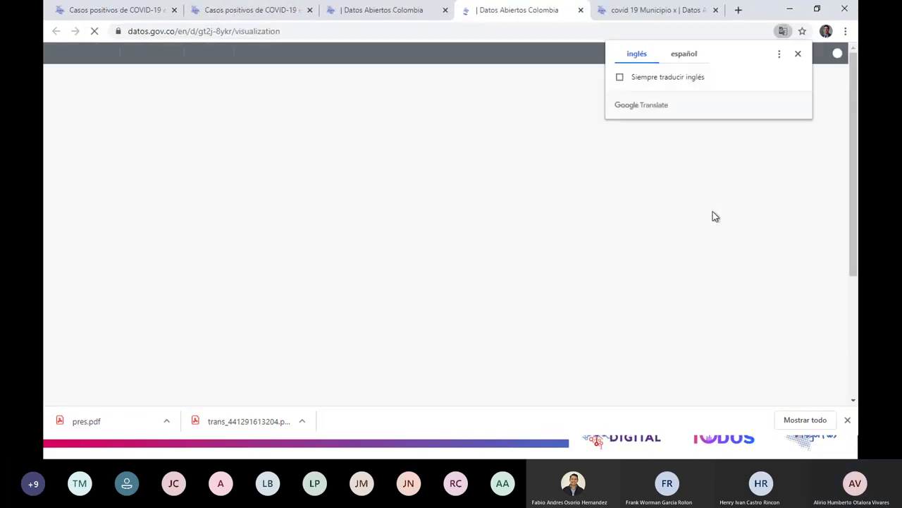
click(798, 54)
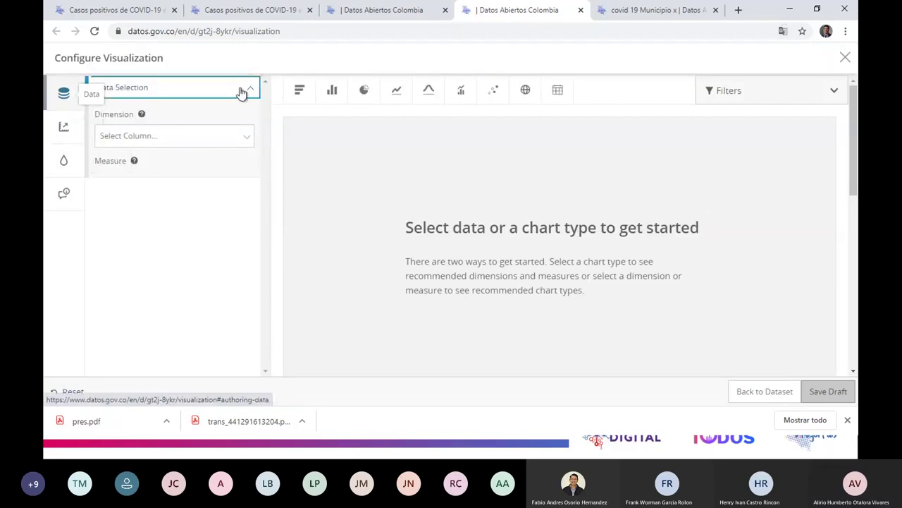
Set Ciudad de ubicación as the dimension and display the data as a horizontal Bar Chart
click(246, 141)
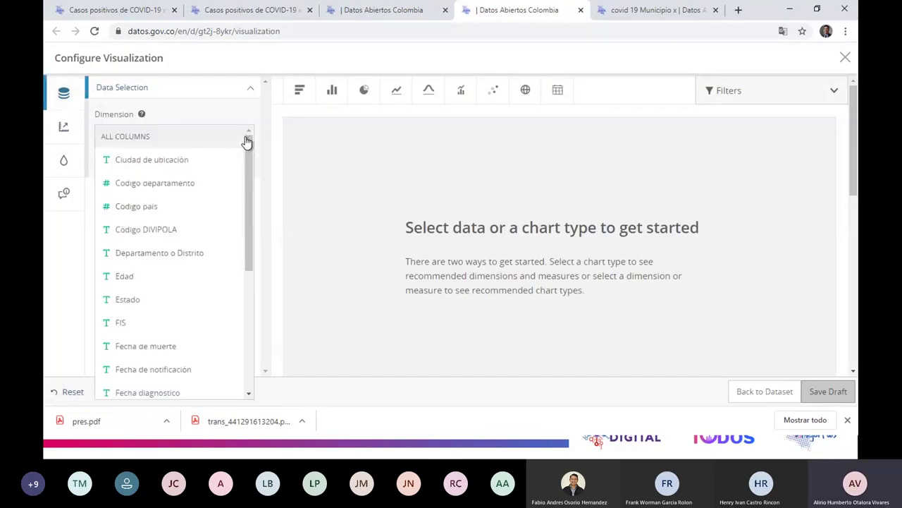
click(175, 160)
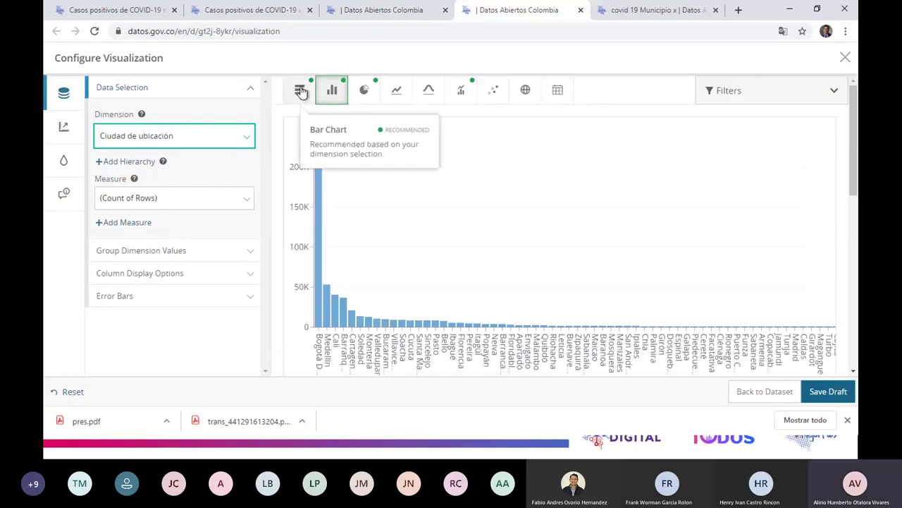
click(300, 90)
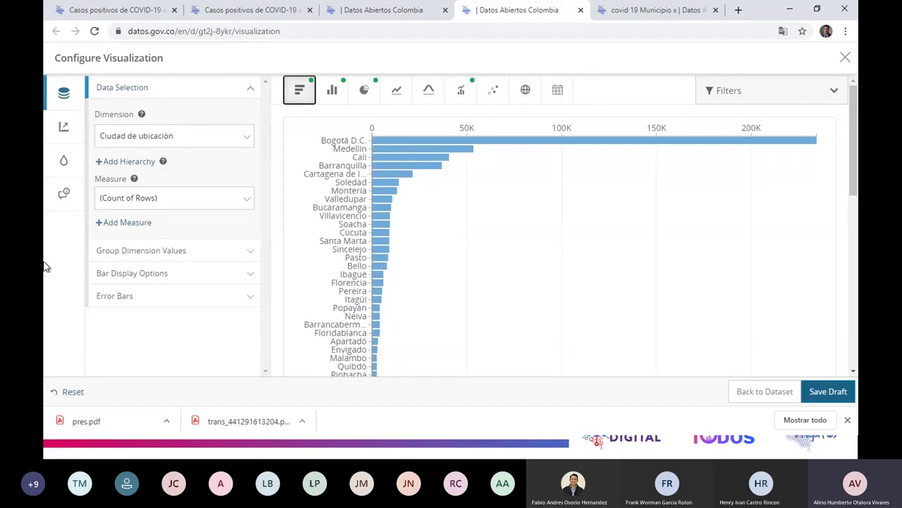
Add a filter on the Departamento o Distrito column
click(835, 91)
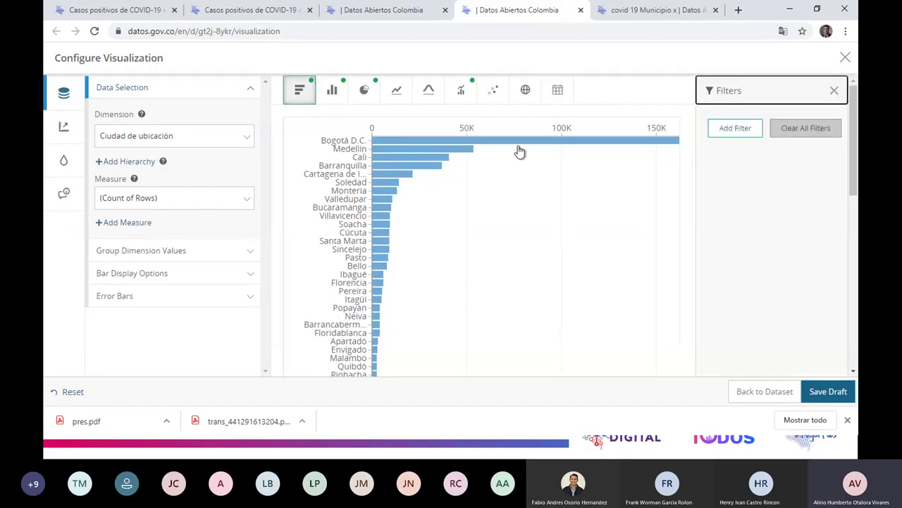
click(740, 129)
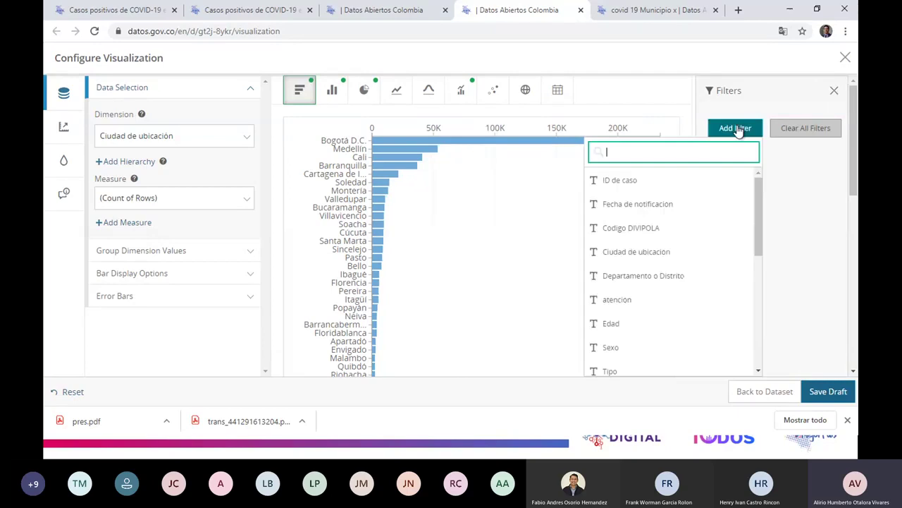
scroll(703, 278, down, 1)
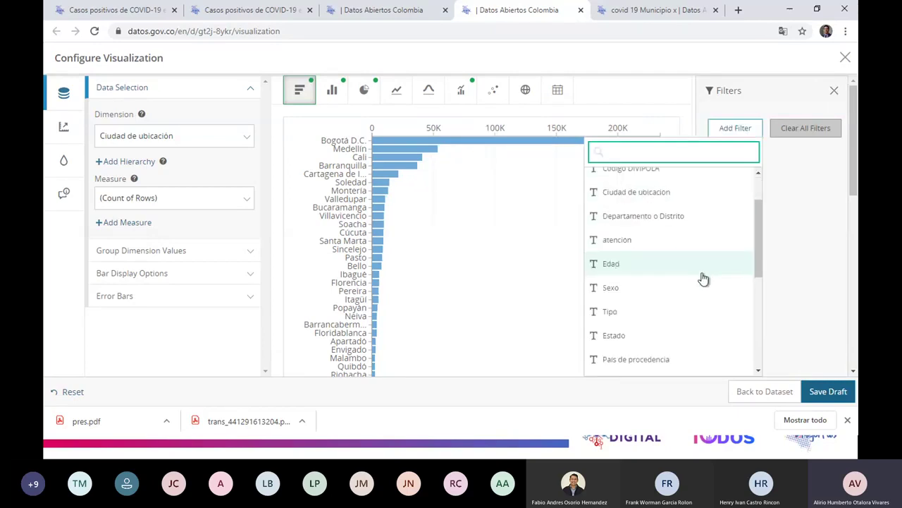
scroll(707, 275, down, 2)
scroll(709, 276, down, 2)
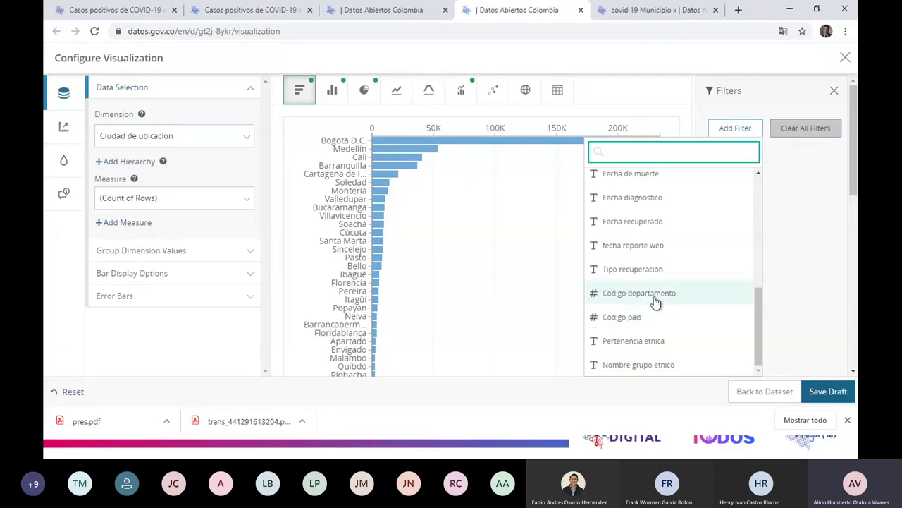
scroll(656, 296, up, 10)
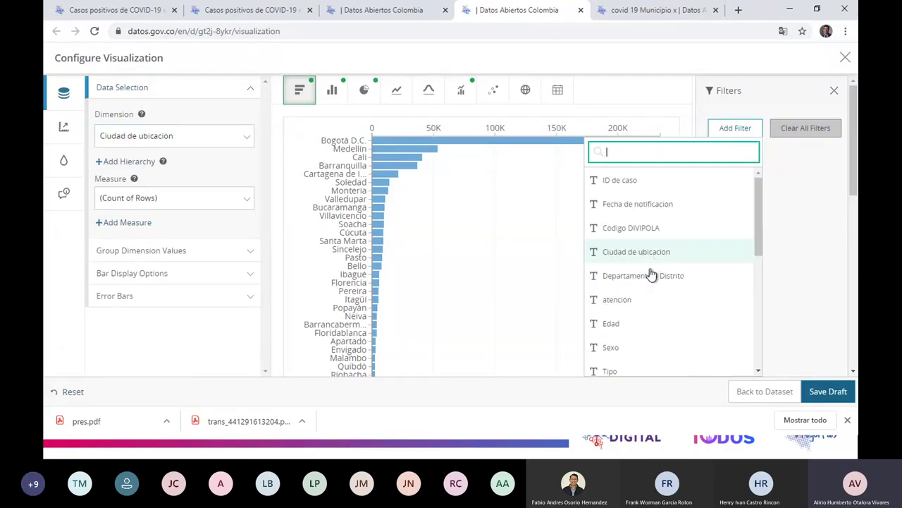
click(656, 275)
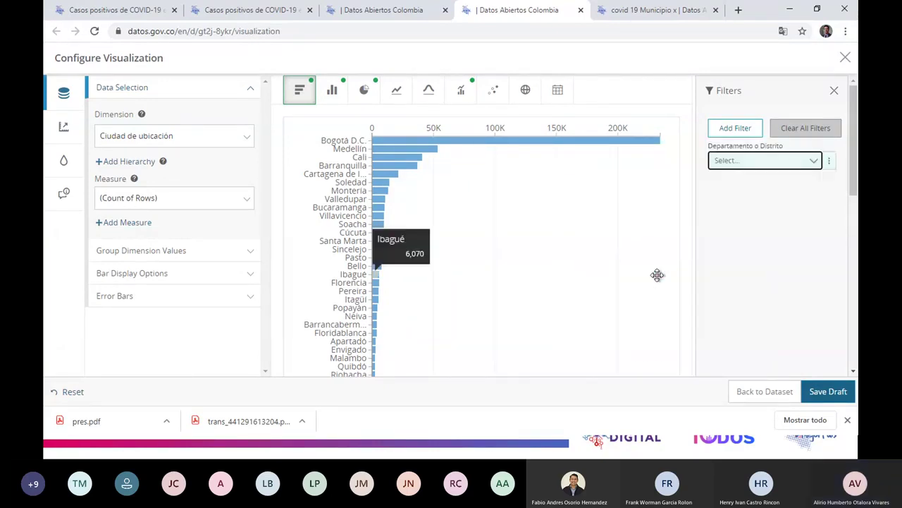
Browse the Departamento o Distrito filter's values and try selecting Atlántico without applying the choice
click(815, 164)
scroll(747, 272, down, 5)
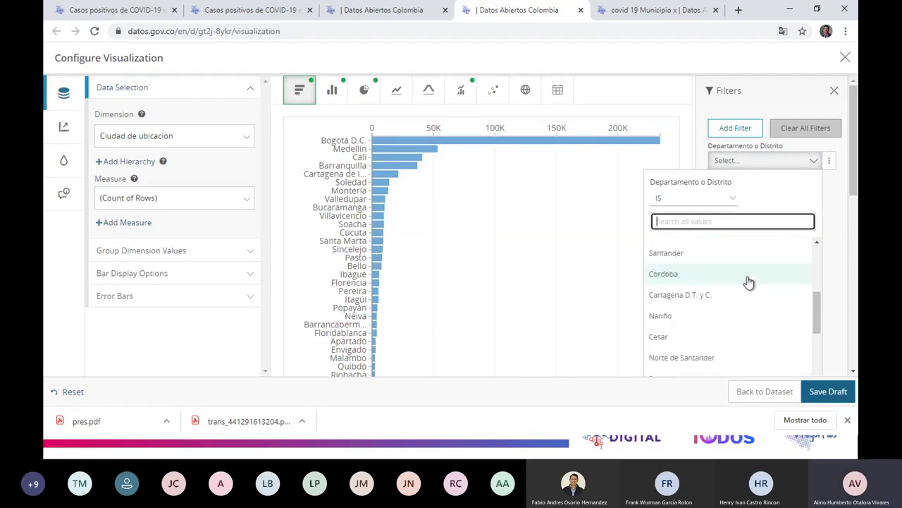
scroll(747, 282, down, 3)
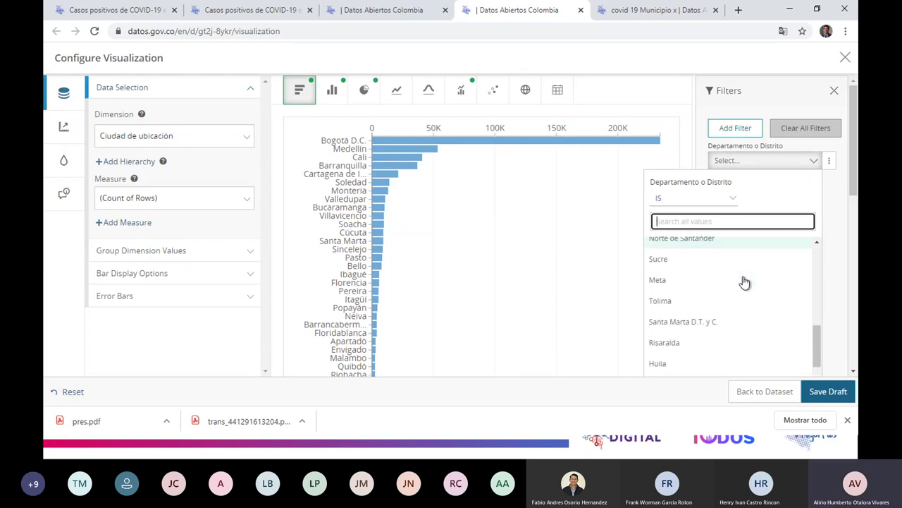
scroll(745, 282, up, 4)
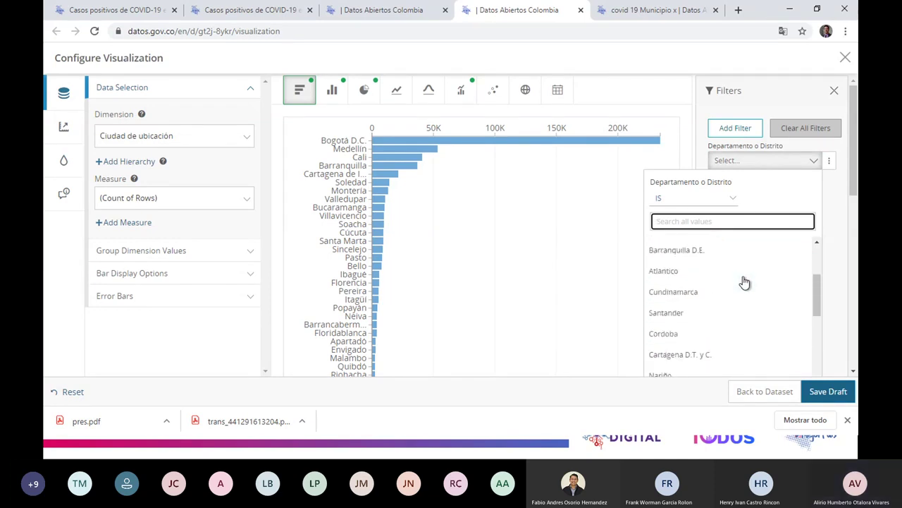
click(671, 273)
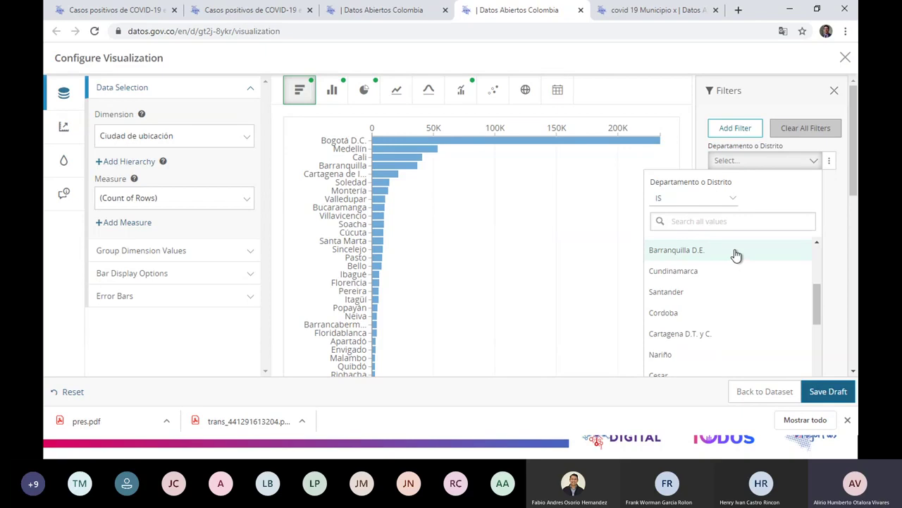
click(613, 248)
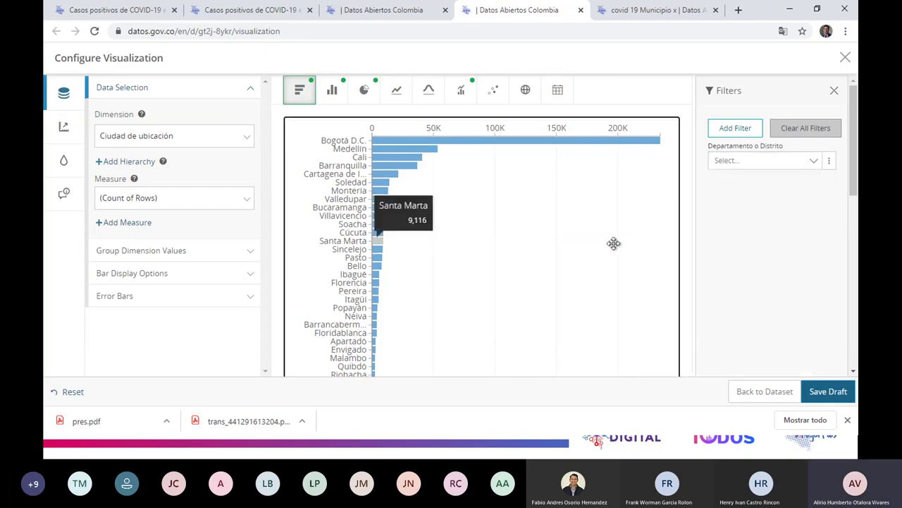
click(812, 162)
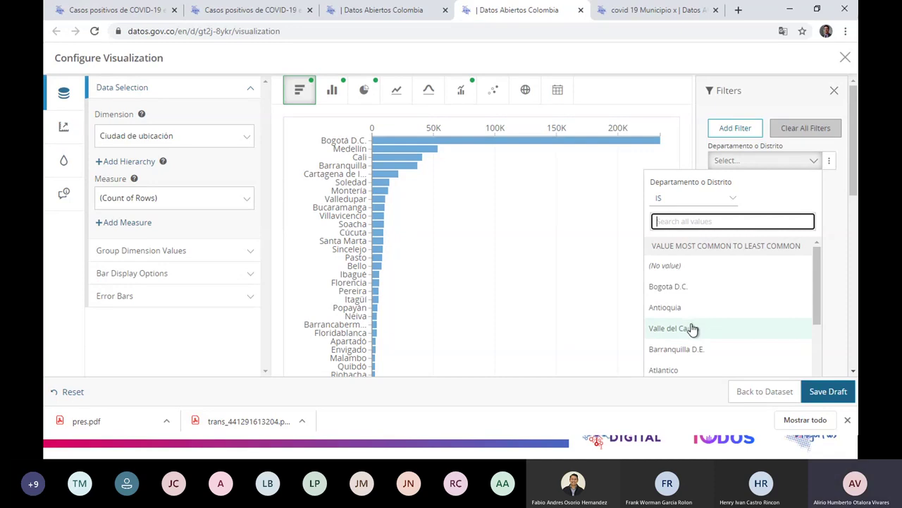
scroll(677, 311, down, 1)
scroll(675, 311, down, 3)
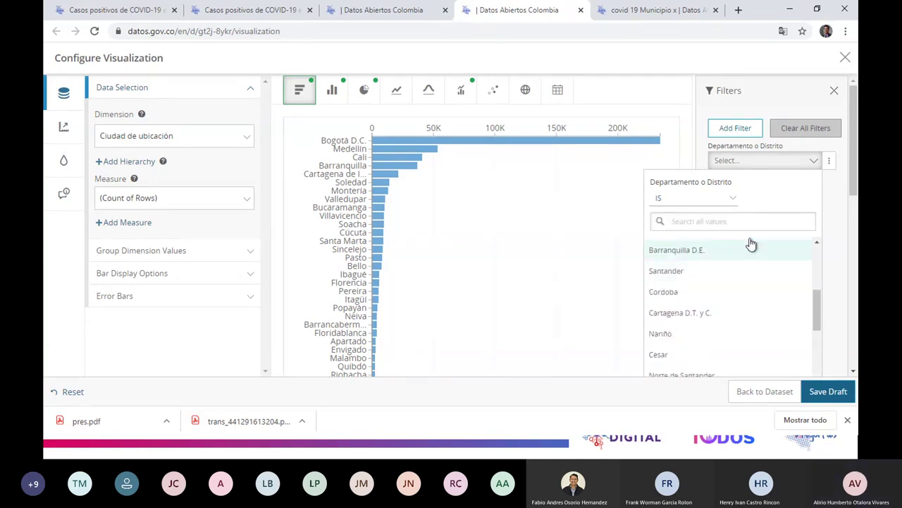
Add a second filter on the Ciudad de ubicación column
click(738, 134)
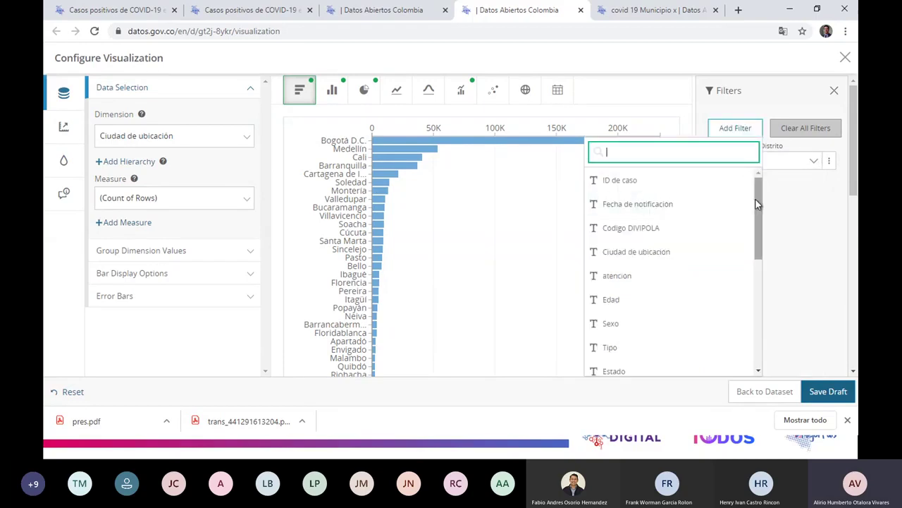
drag(756, 199, 752, 231)
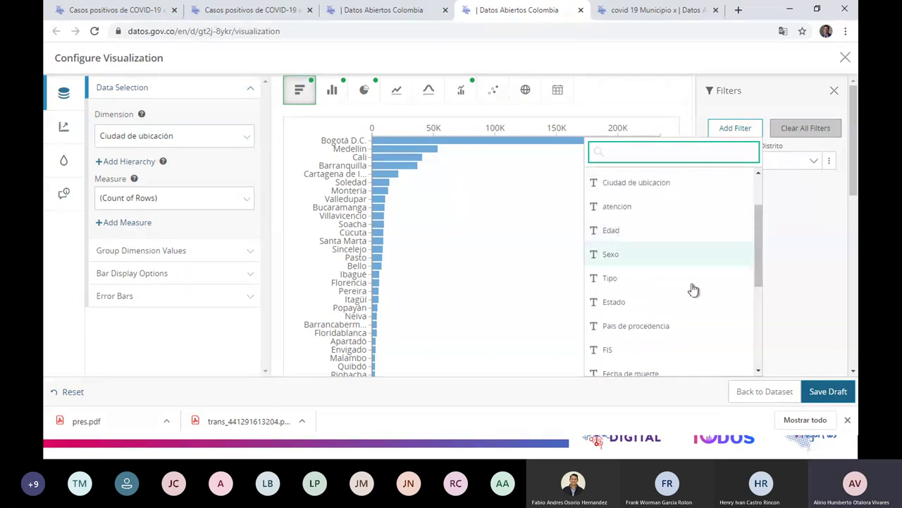
click(636, 184)
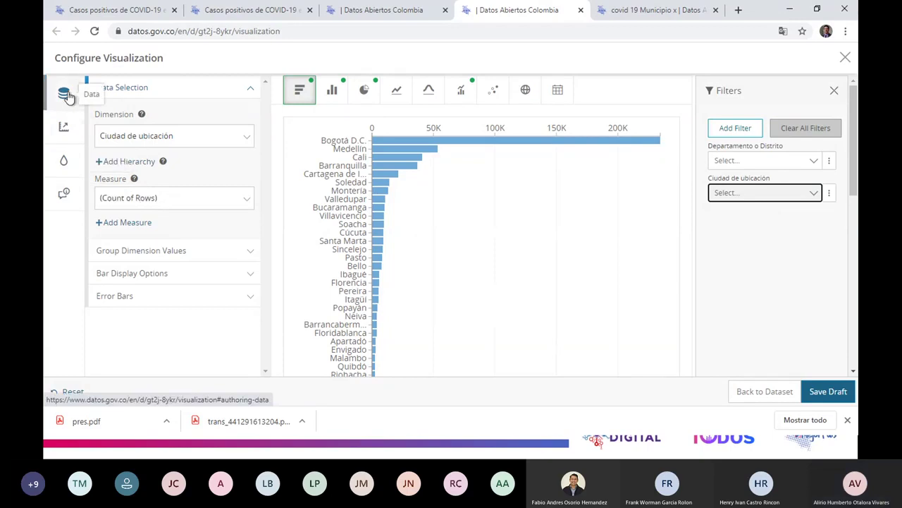
Look over the bar chart and the dataset preview, and check the dimension's column list, keeping Ciudad de ubicación
scroll(762, 212, down, 3)
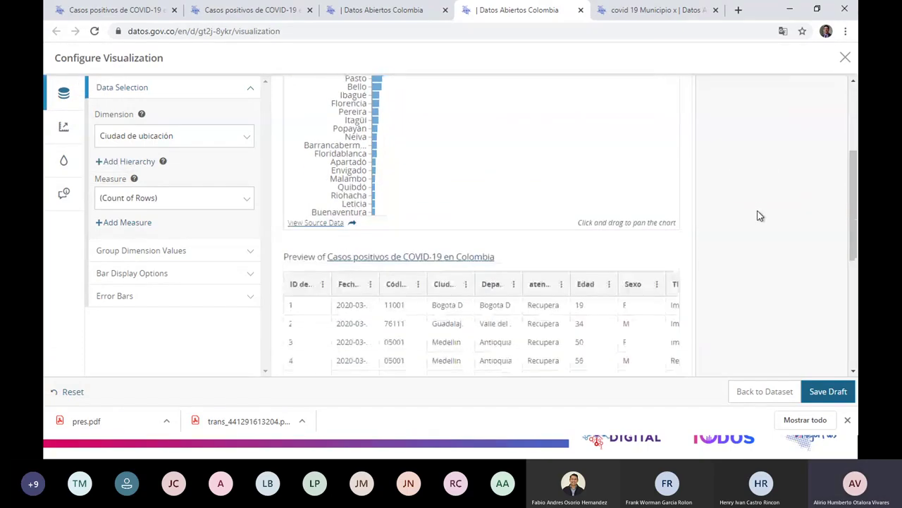
scroll(758, 217, up, 3)
scroll(757, 219, down, 3)
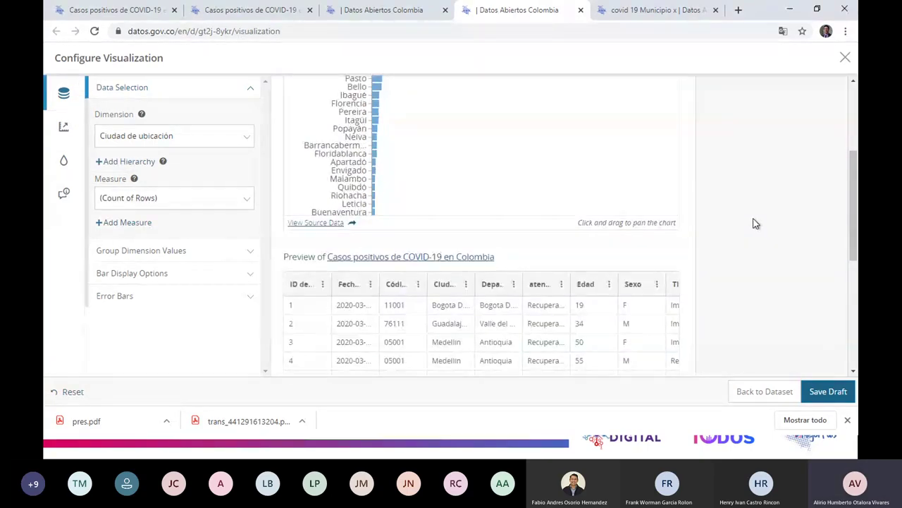
scroll(751, 223, down, 3)
scroll(744, 233, up, 4)
scroll(747, 233, up, 2)
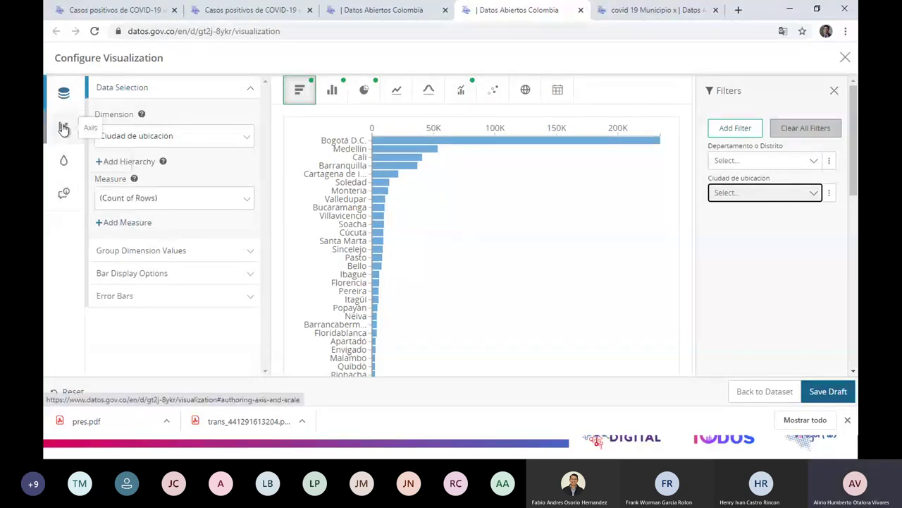
click(246, 141)
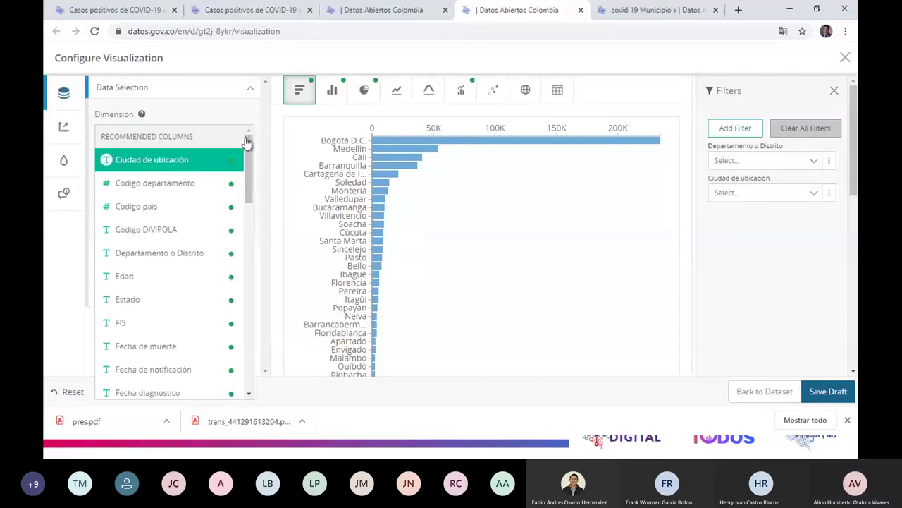
click(204, 161)
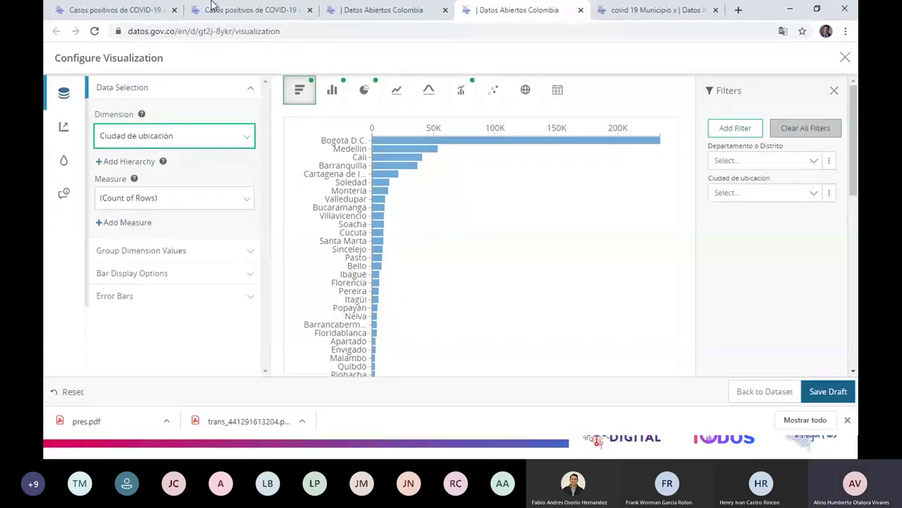
Reload the visualization page to start over with an empty configuration and dismiss the translation offer
click(94, 31)
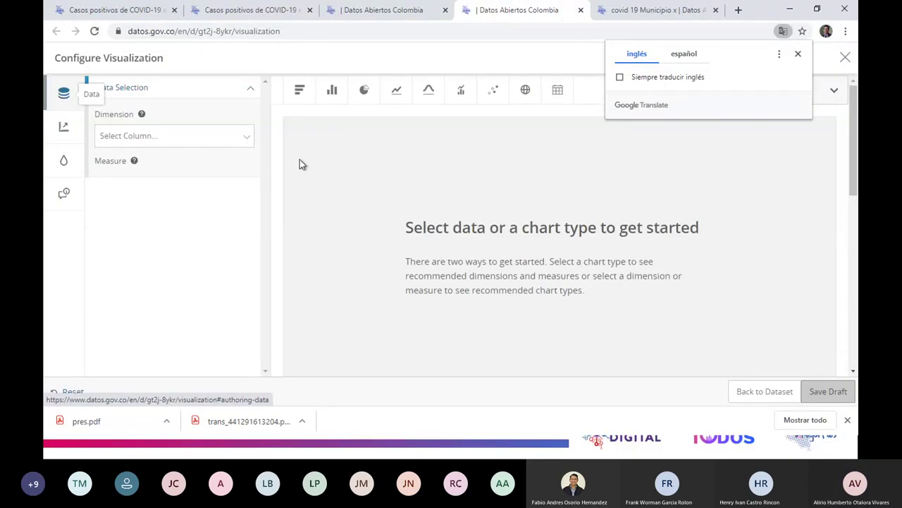
click(798, 56)
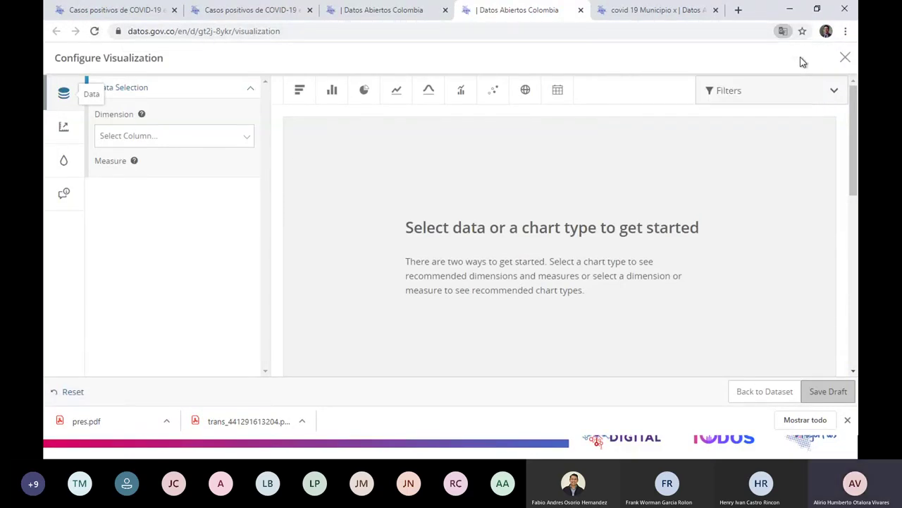
scroll(705, 254, down, 4)
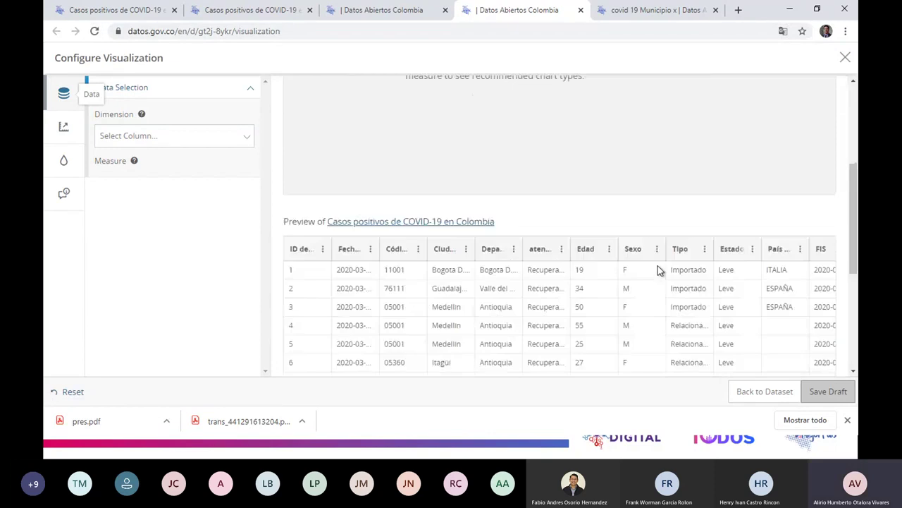
scroll(648, 247, up, 4)
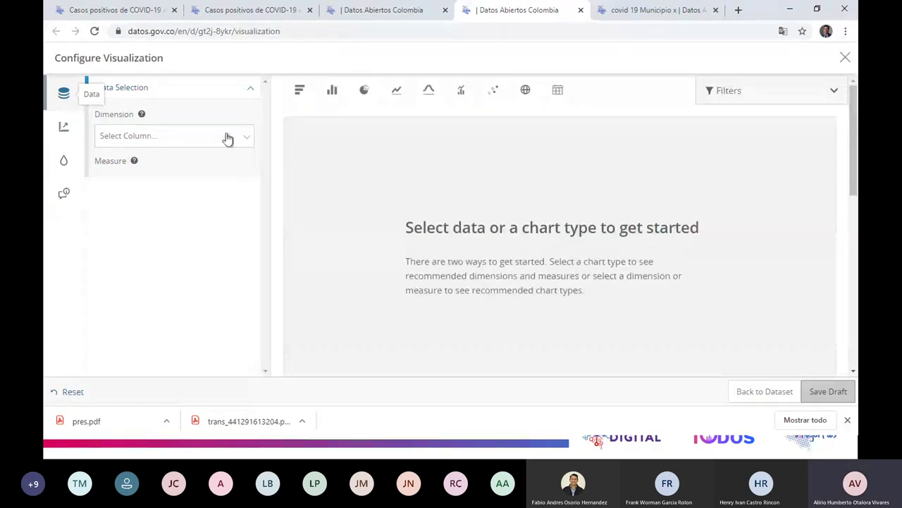
Choose Ciudad de ubicación as the dimension and show the data as a horizontal Bar Chart
click(248, 141)
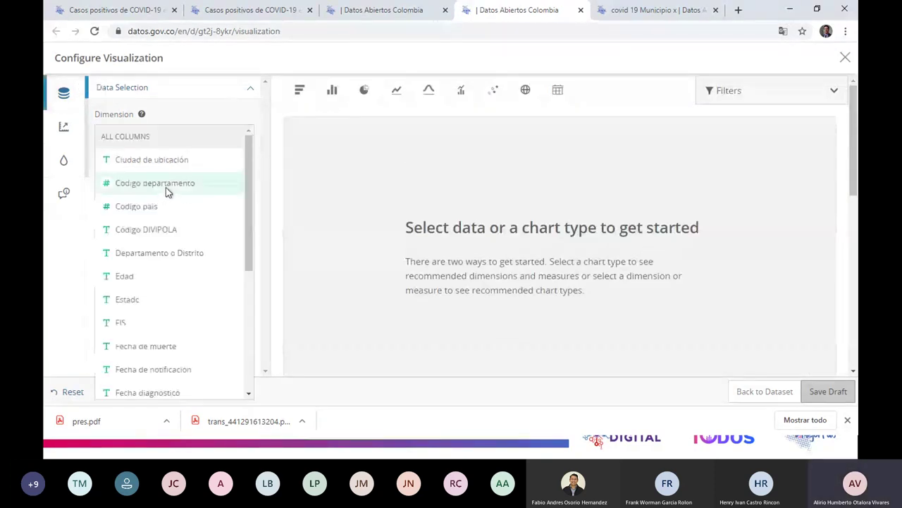
click(166, 161)
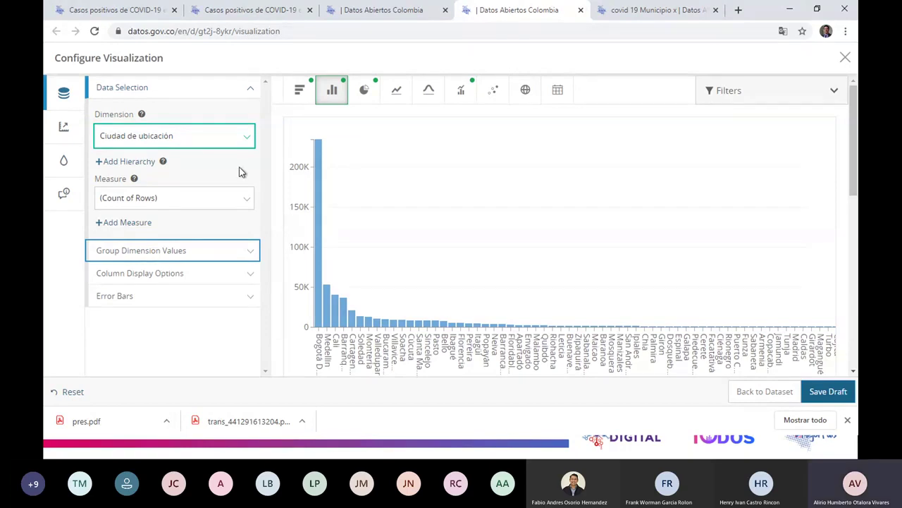
click(300, 90)
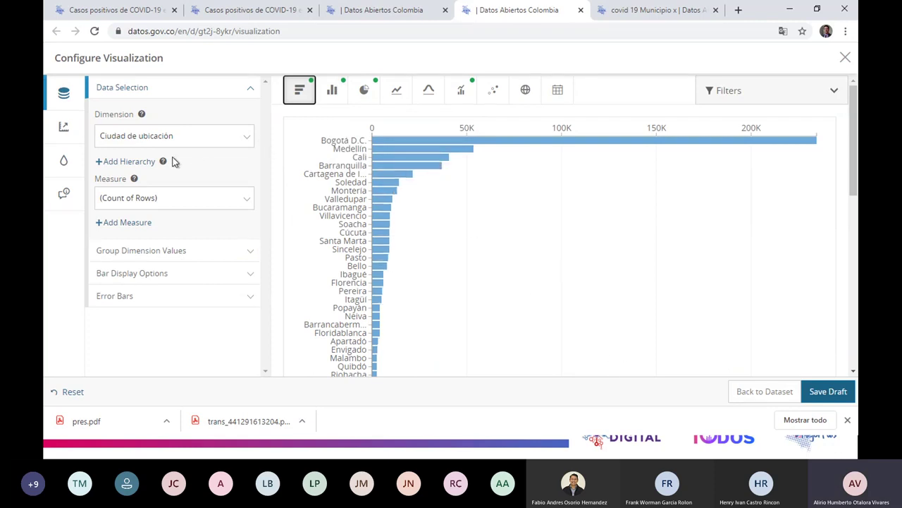
Review the dimension and measure choices and the Group Dimension Values options, keeping Ciudad de ubicación as the dimension
click(244, 142)
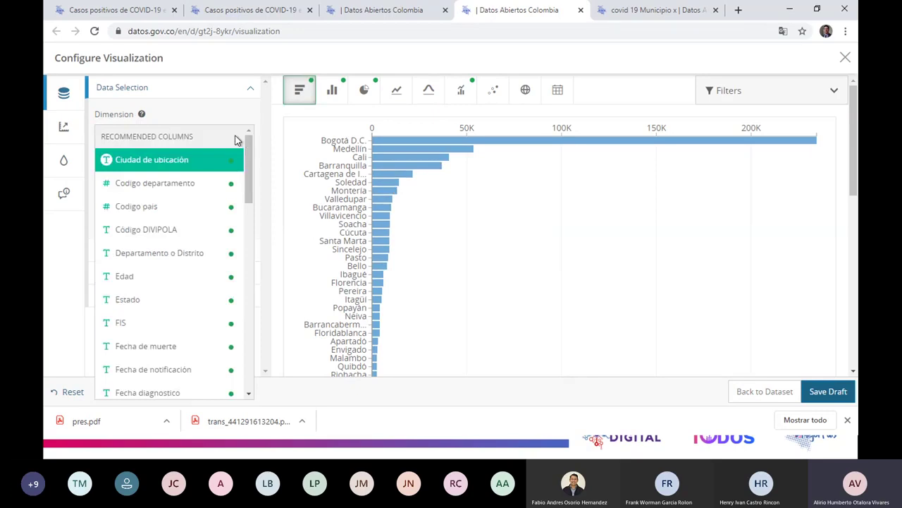
click(200, 160)
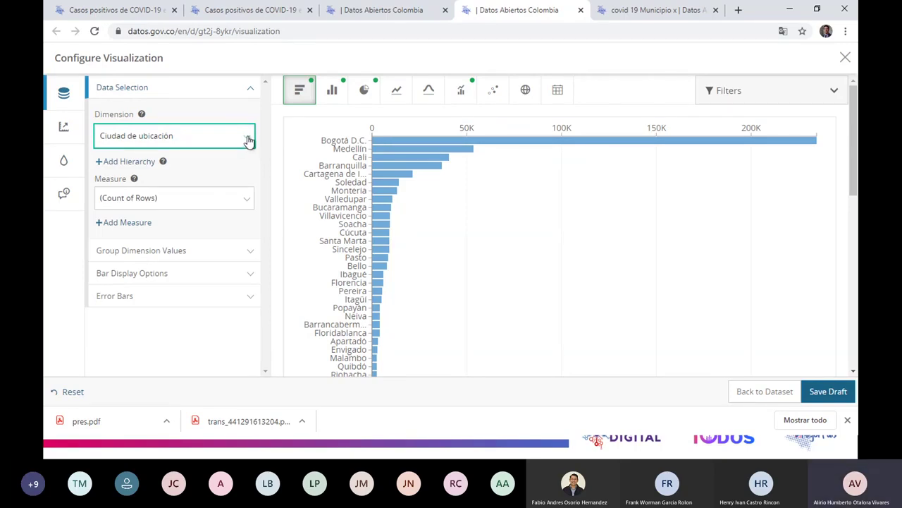
click(247, 202)
click(247, 202)
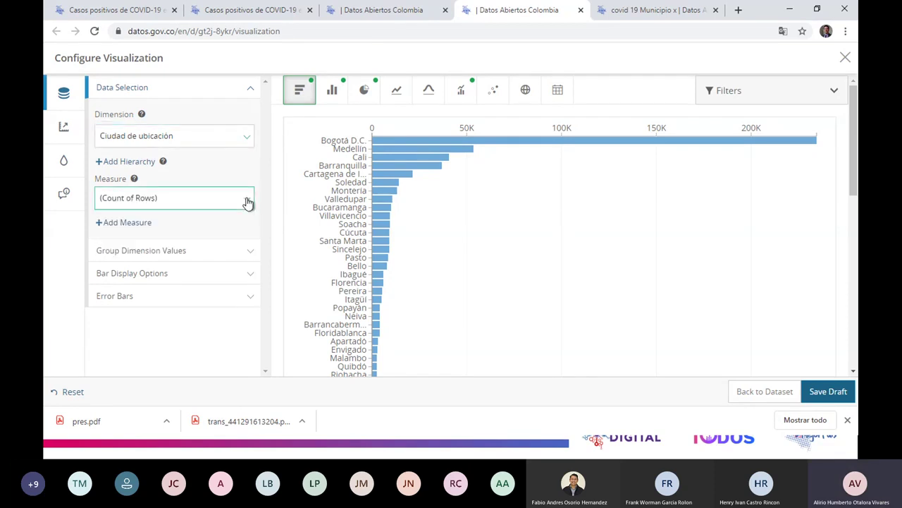
click(247, 203)
click(247, 203)
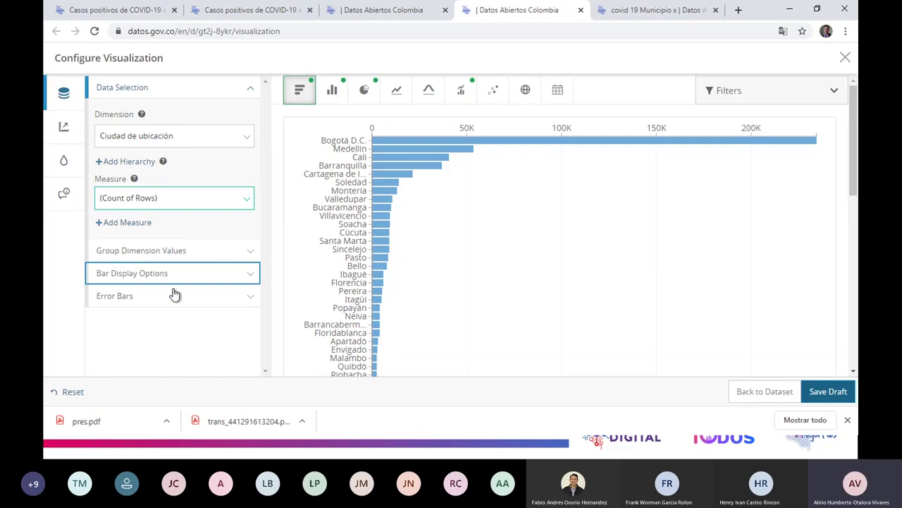
click(254, 253)
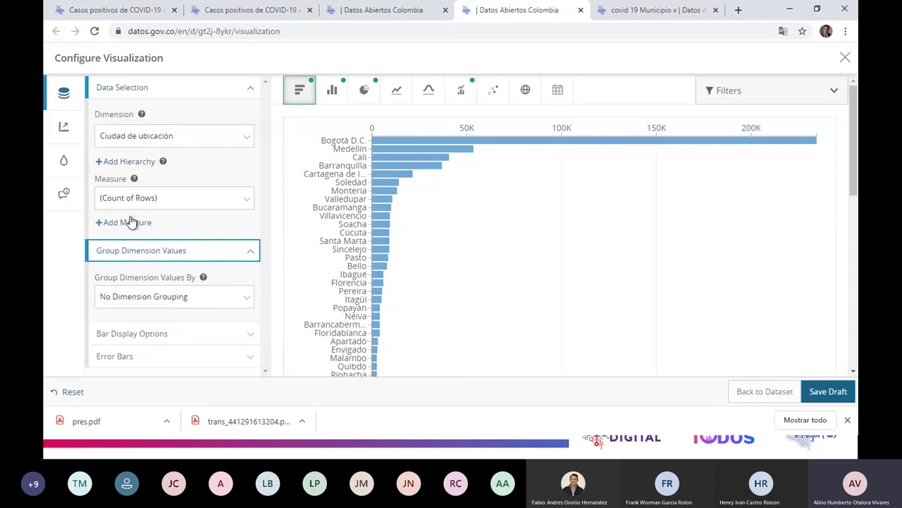
Add a filter on the Departamento o Distrito column to the bar chart
click(830, 96)
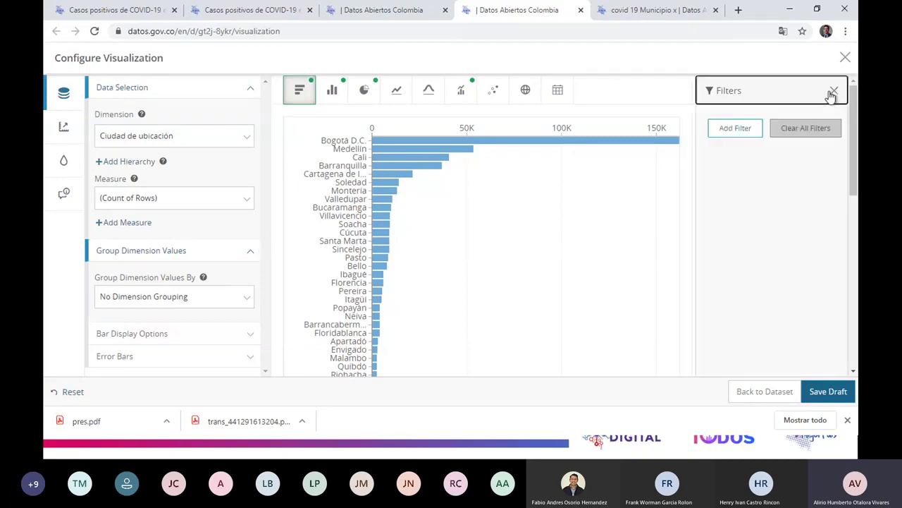
click(735, 129)
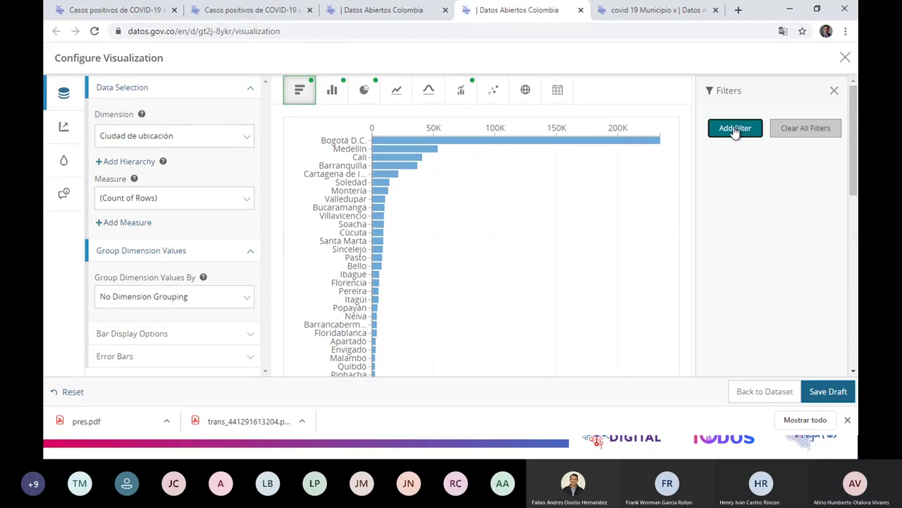
click(733, 128)
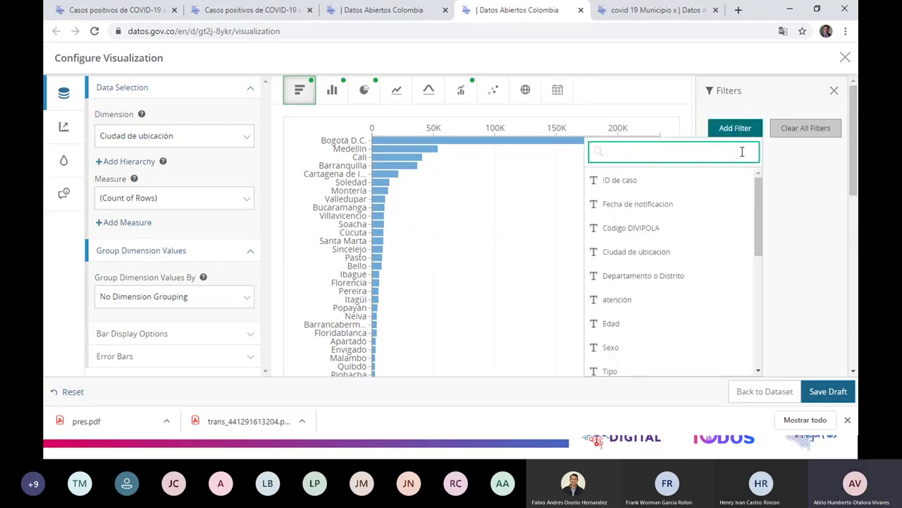
drag(756, 194, 755, 198)
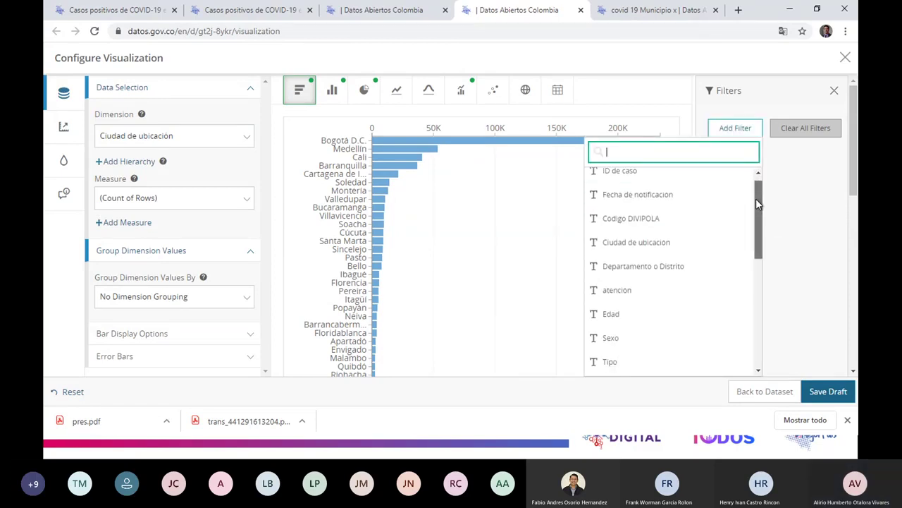
click(674, 267)
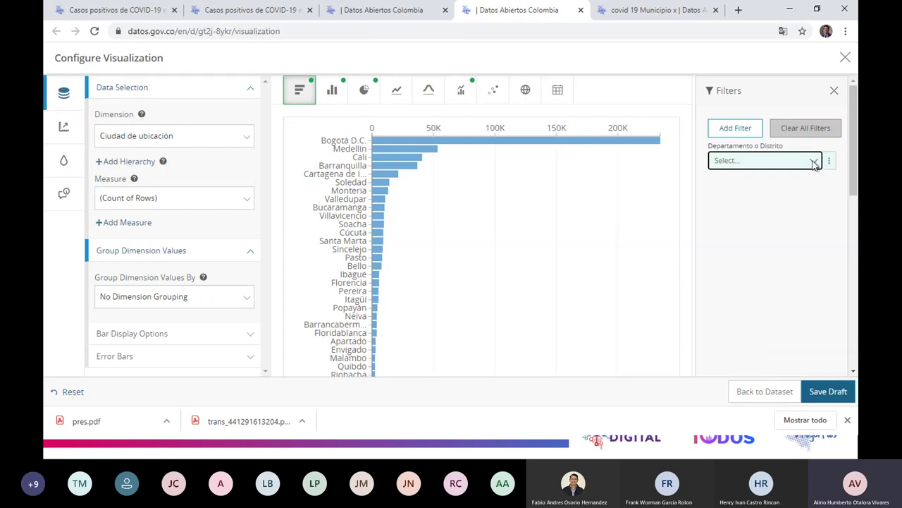
Select Atlántico and Cundinamarca as Departamento o Distrito filter values and review the comparison operators, keeping IS
click(813, 162)
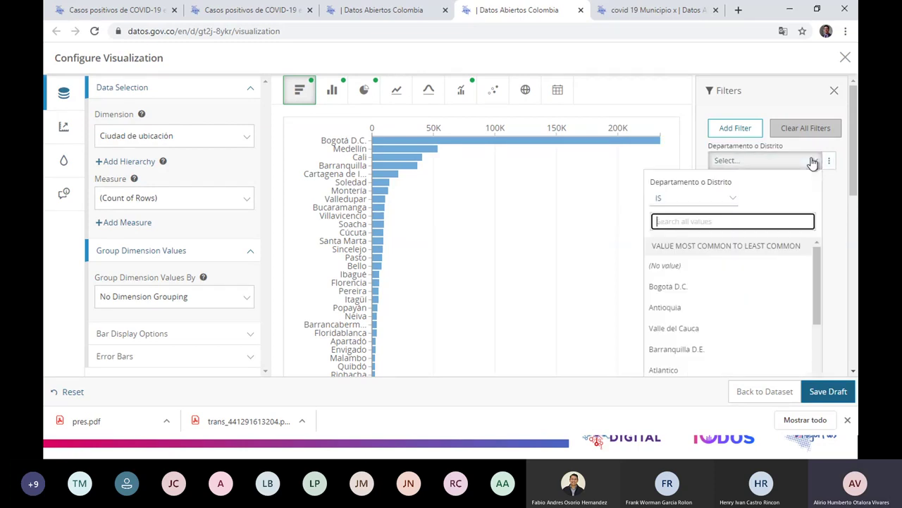
scroll(722, 305, down, 1)
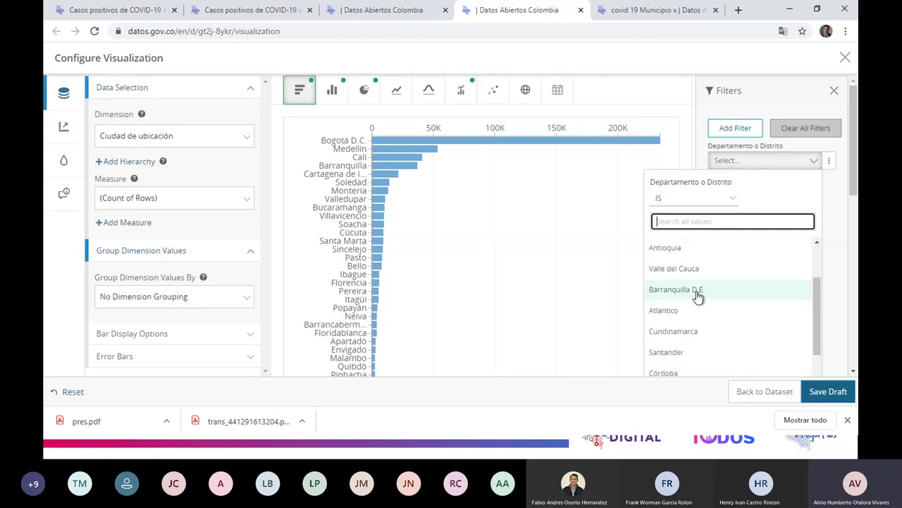
click(677, 314)
click(677, 314)
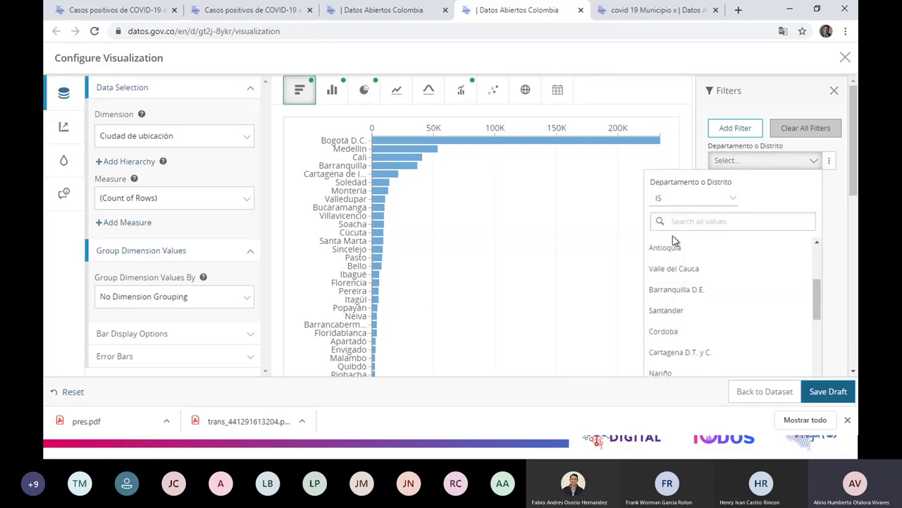
click(729, 200)
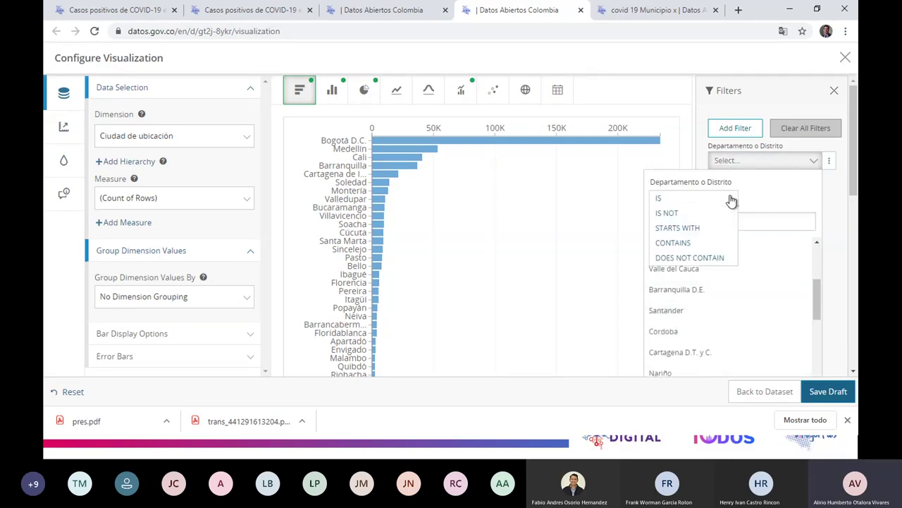
click(731, 200)
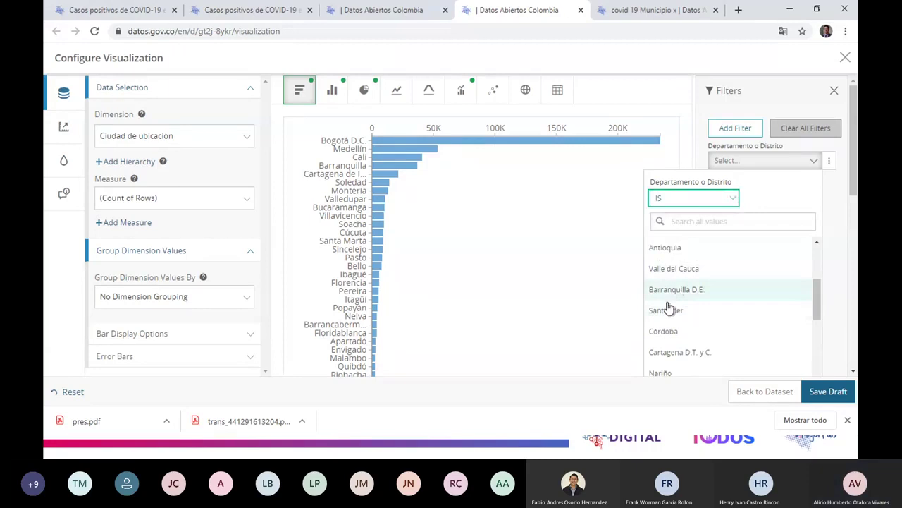
scroll(678, 297, down, 3)
scroll(688, 292, up, 3)
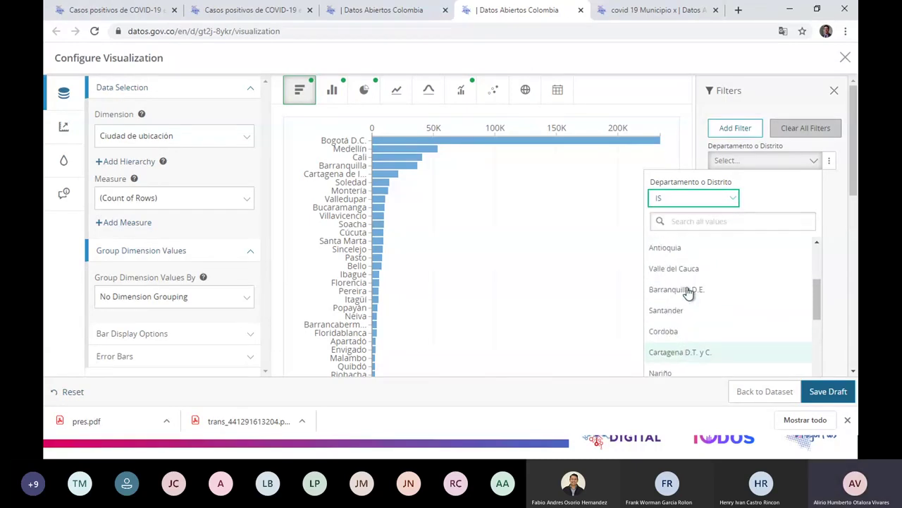
scroll(667, 261, up, 3)
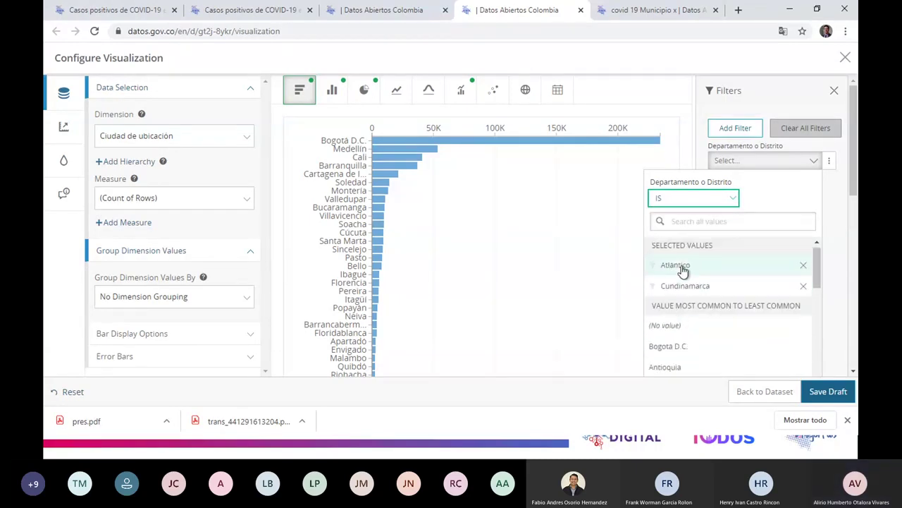
Remove Atlántico and Cundinamarca from the Departamento o Distrito filter's selected values and close the value list
click(683, 271)
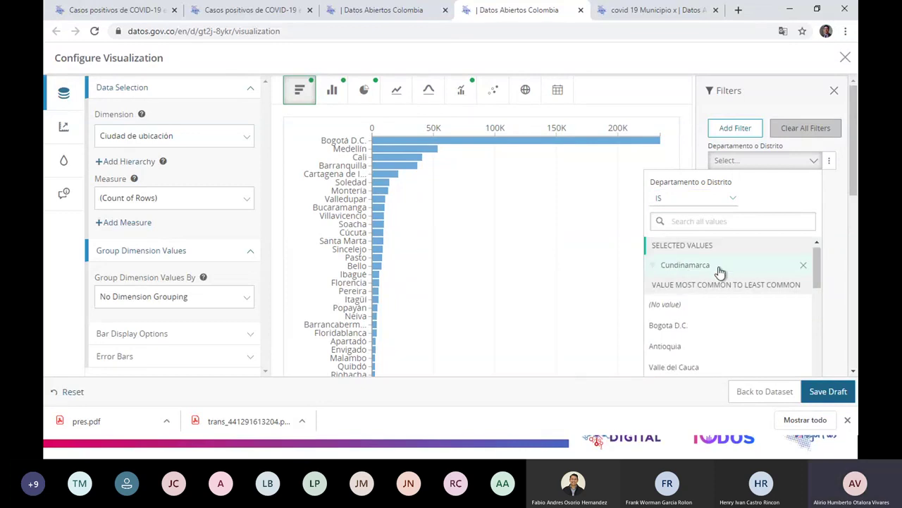
click(803, 267)
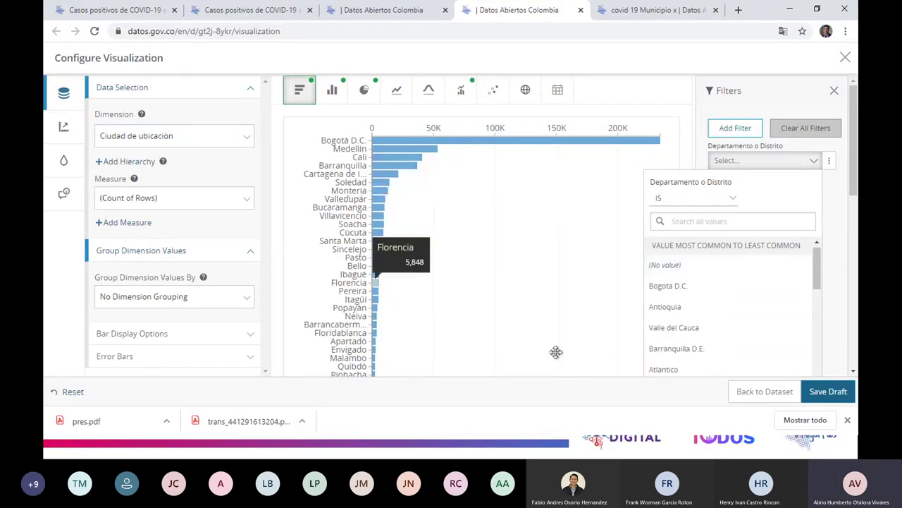
click(837, 190)
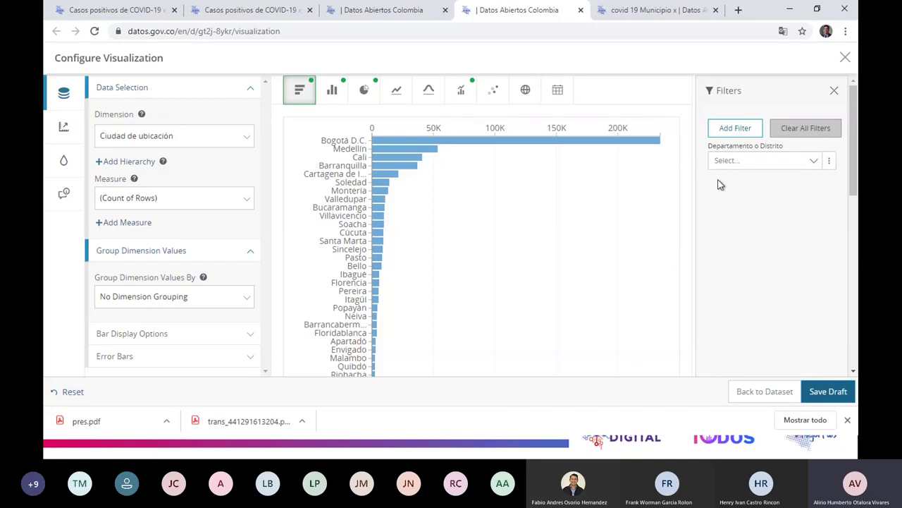
Try choosing Atlántico in the Departamento o Distrito filter, browse the remaining values, and leave the list without applying
click(814, 164)
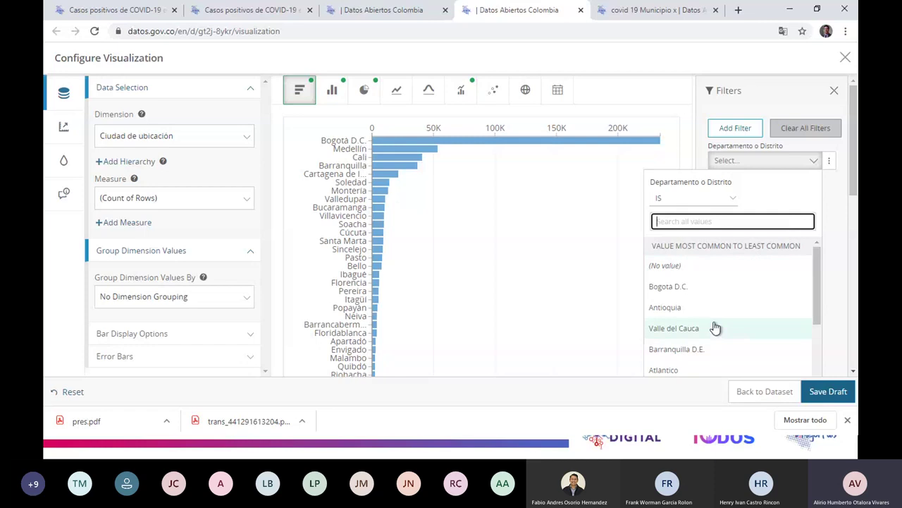
scroll(705, 308, down, 2)
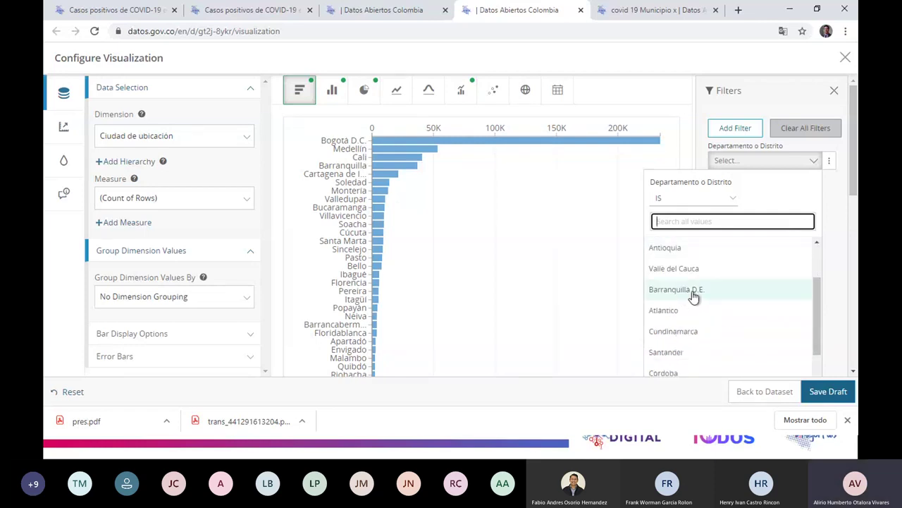
scroll(688, 296, up, 1)
scroll(685, 299, up, 1)
scroll(685, 301, down, 3)
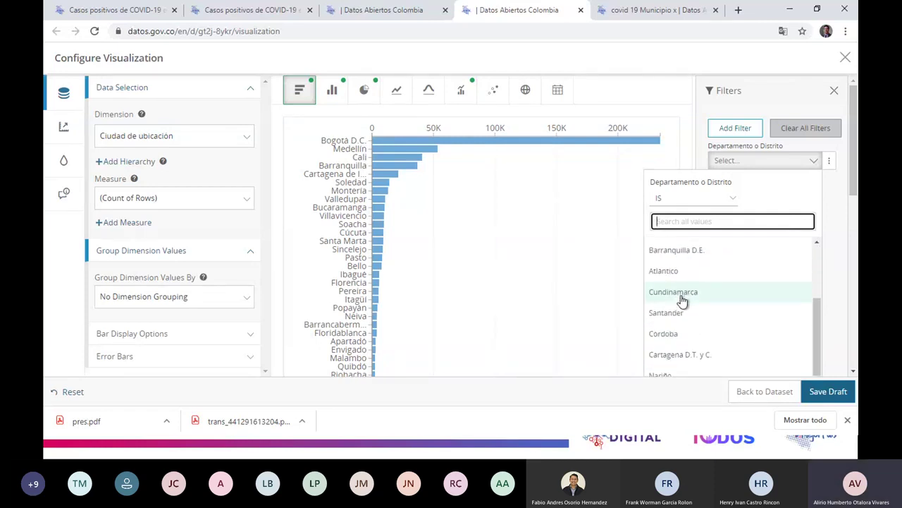
click(661, 271)
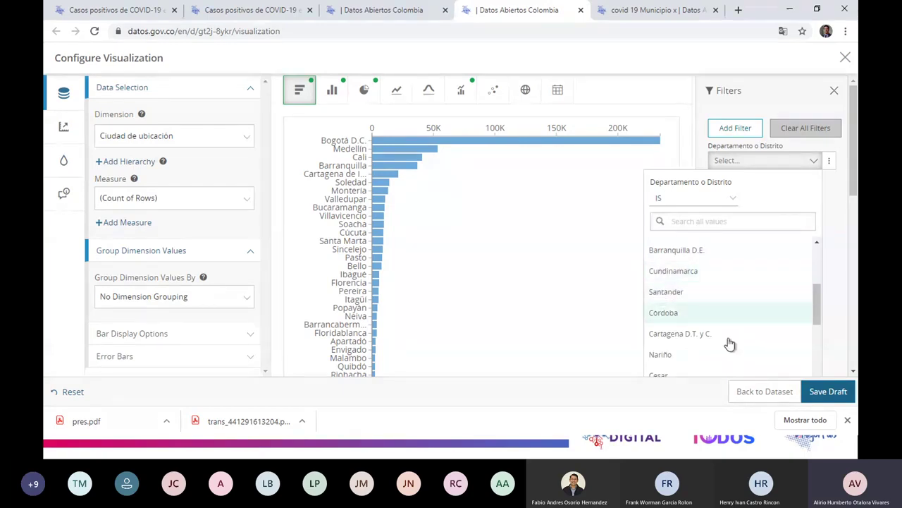
drag(820, 307, 819, 259)
click(817, 128)
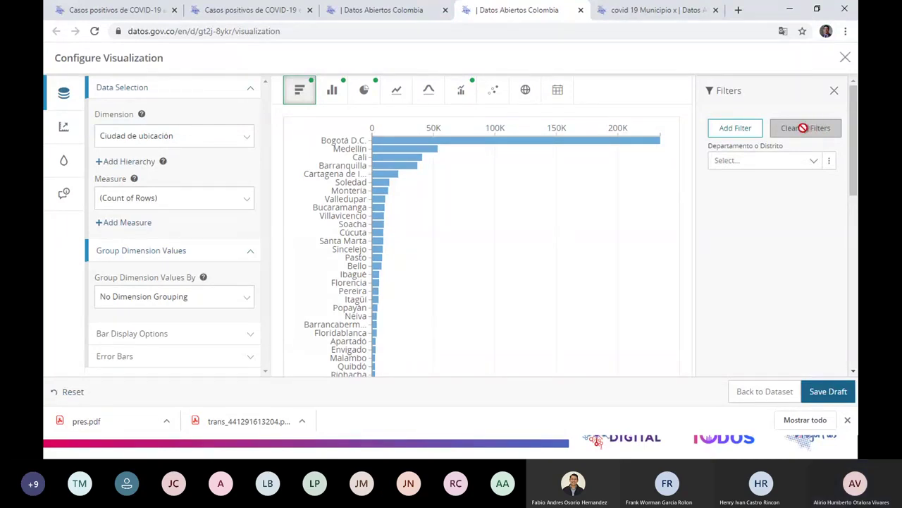
Add a second filter on the Ciudad de ubicación column and look through its city values
click(755, 132)
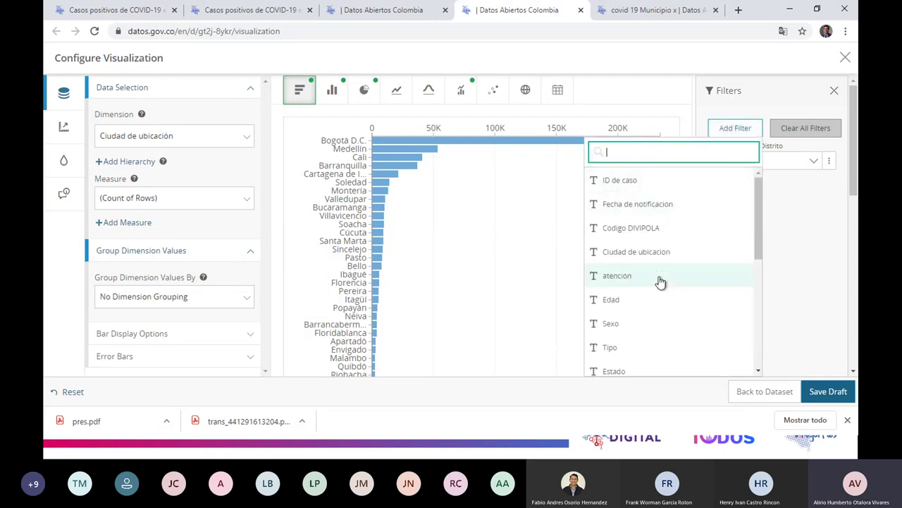
click(638, 252)
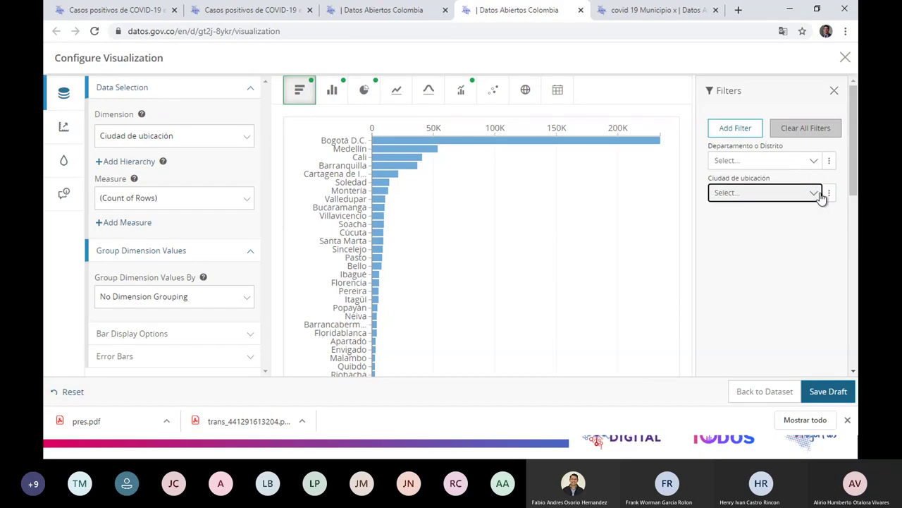
click(818, 195)
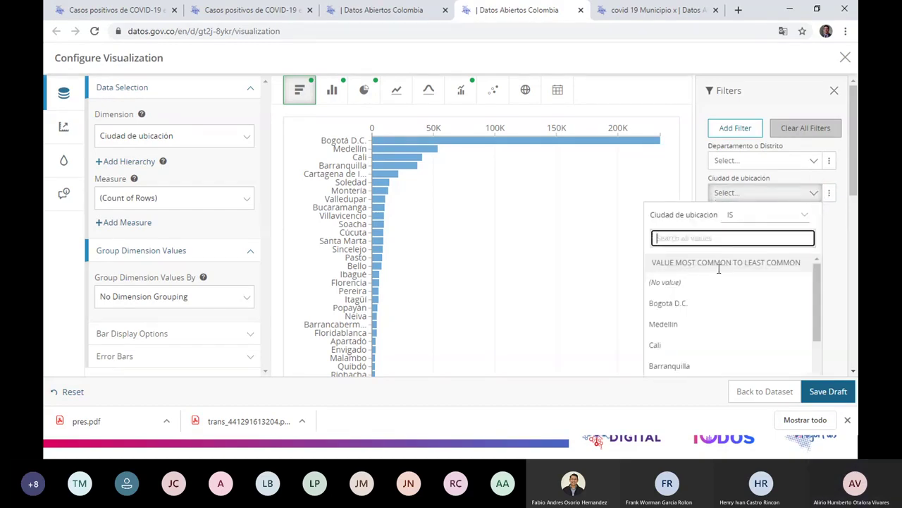
drag(816, 305, 816, 331)
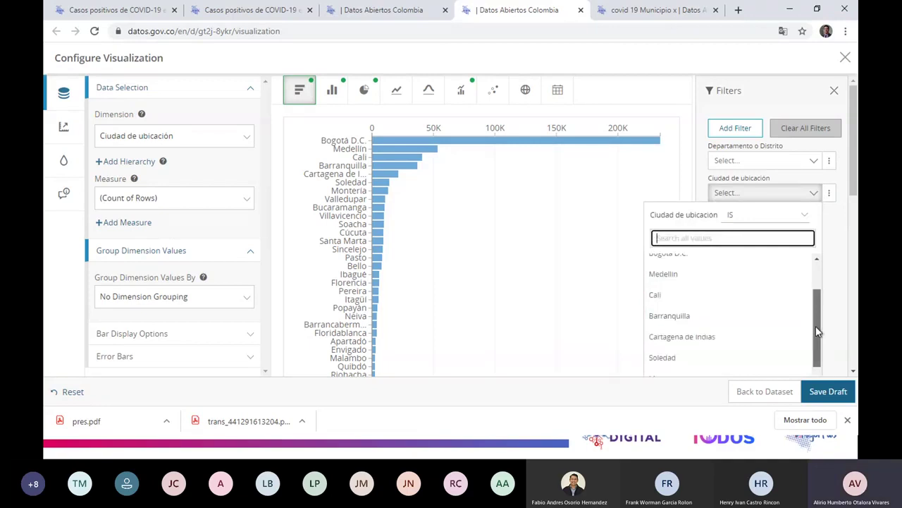
Review the Departamento o Distrito values and the other dataset columns available as filters, without adding another filter
click(813, 162)
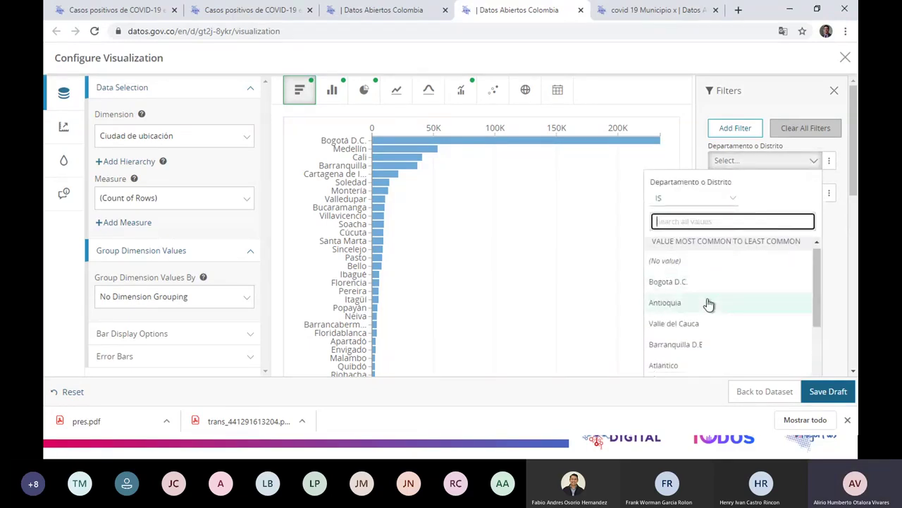
scroll(708, 303, down, 1)
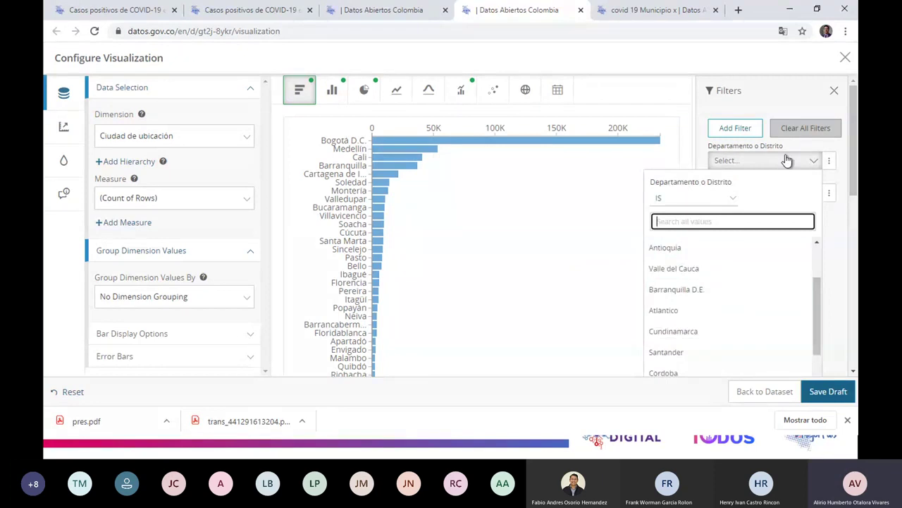
click(736, 127)
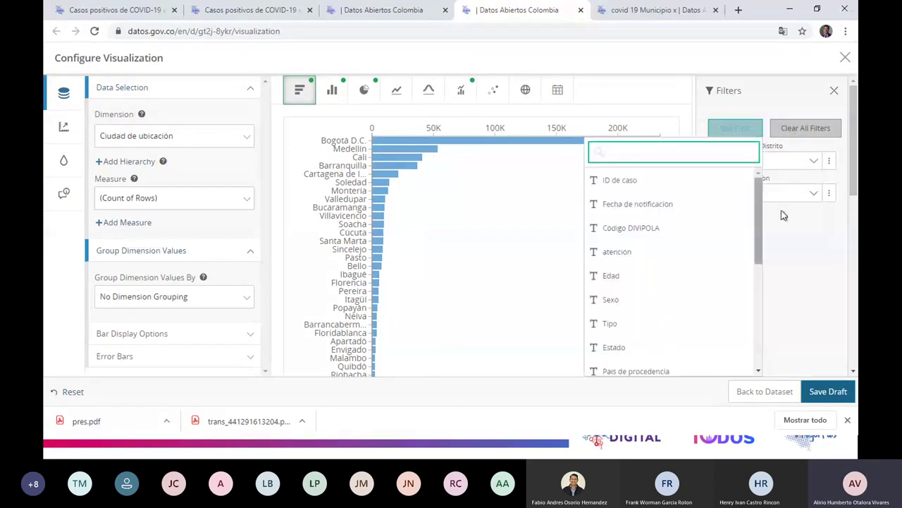
scroll(705, 318, down, 3)
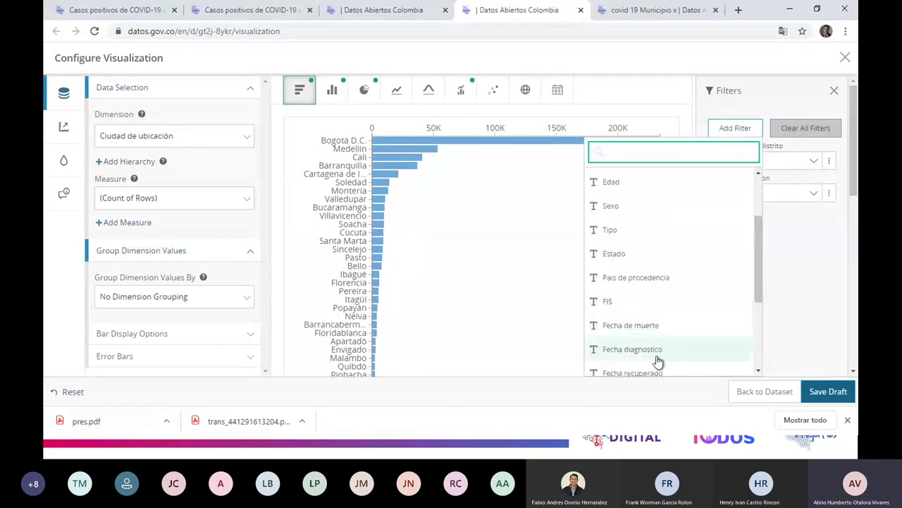
scroll(756, 239, down, 2)
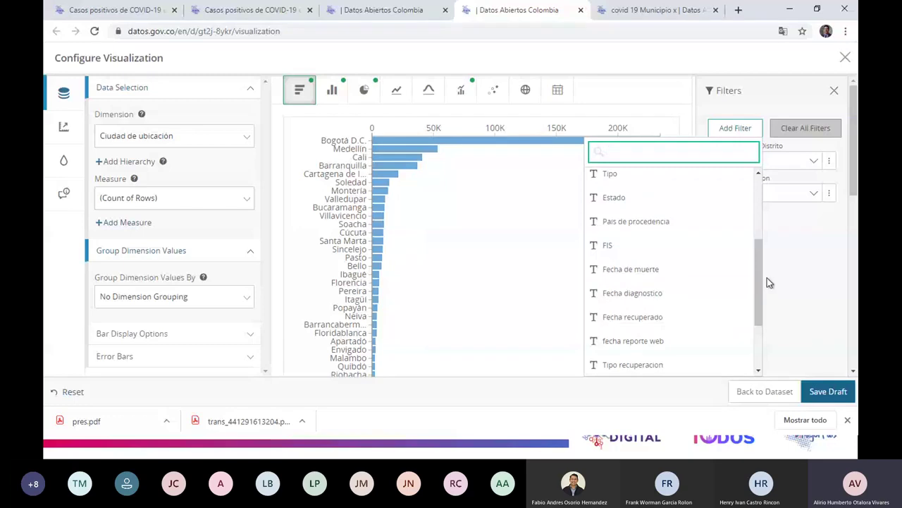
scroll(757, 285, down, 1)
drag(757, 285, 766, 193)
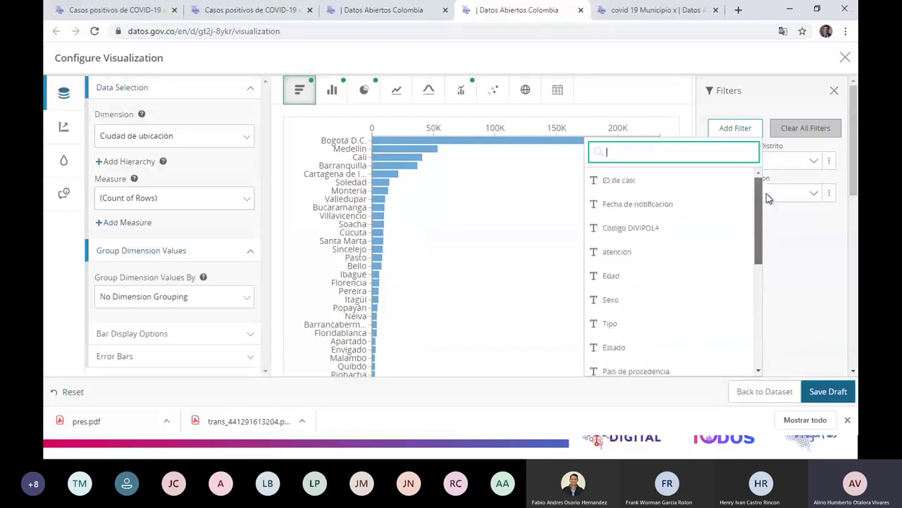
click(760, 127)
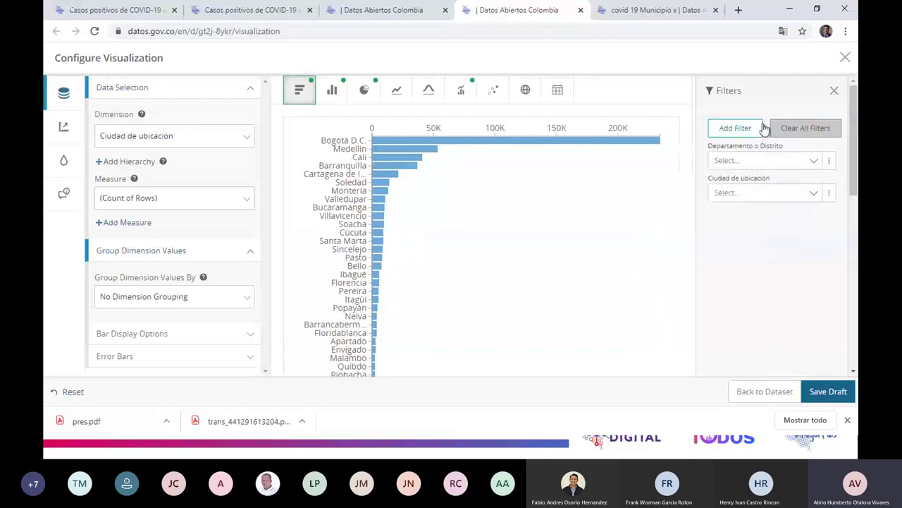
Try choosing Atlántico as the Departamento o Distrito filter value and close the list without applying it
click(813, 162)
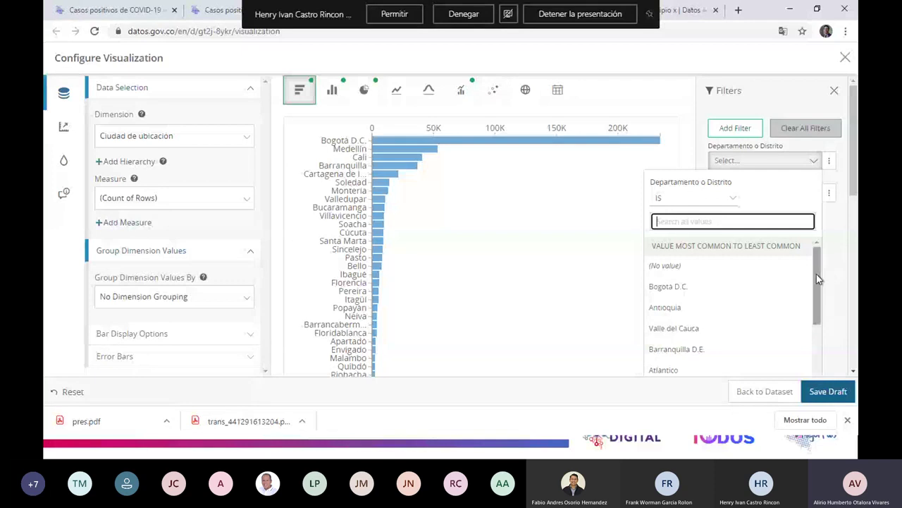
drag(816, 278, 816, 302)
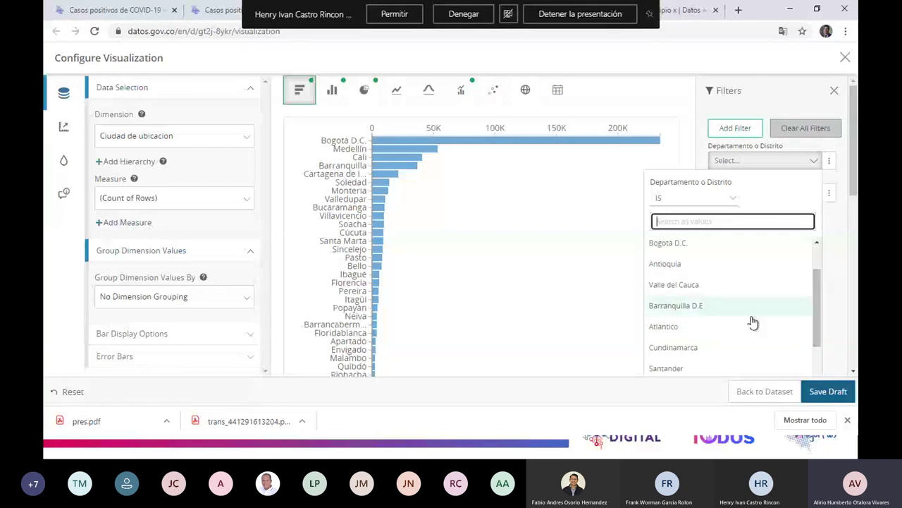
click(676, 327)
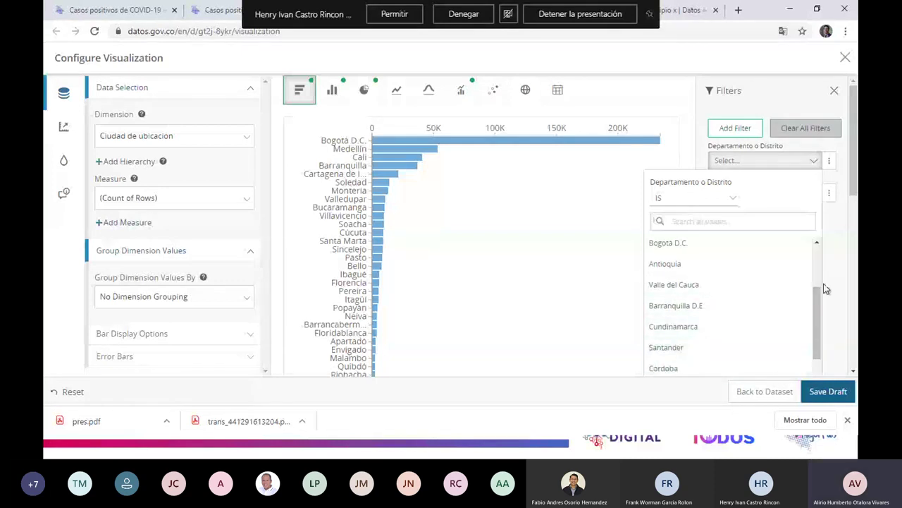
click(830, 244)
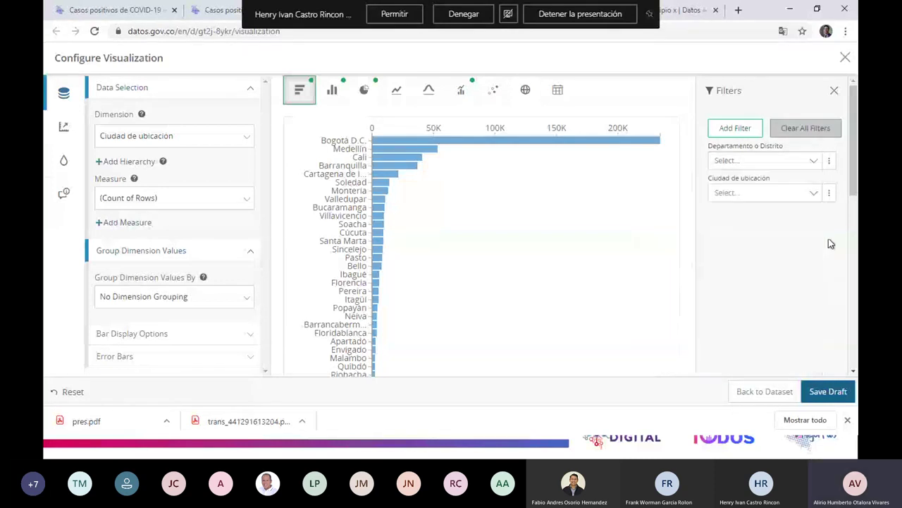
Browse the city values of the Ciudad de ubicación filter and close the list without applying any
click(812, 197)
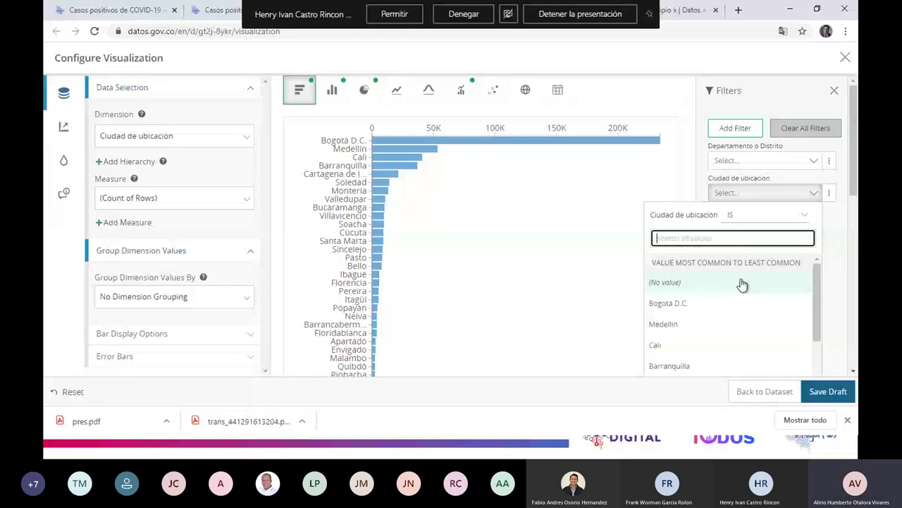
scroll(744, 285, down, 2)
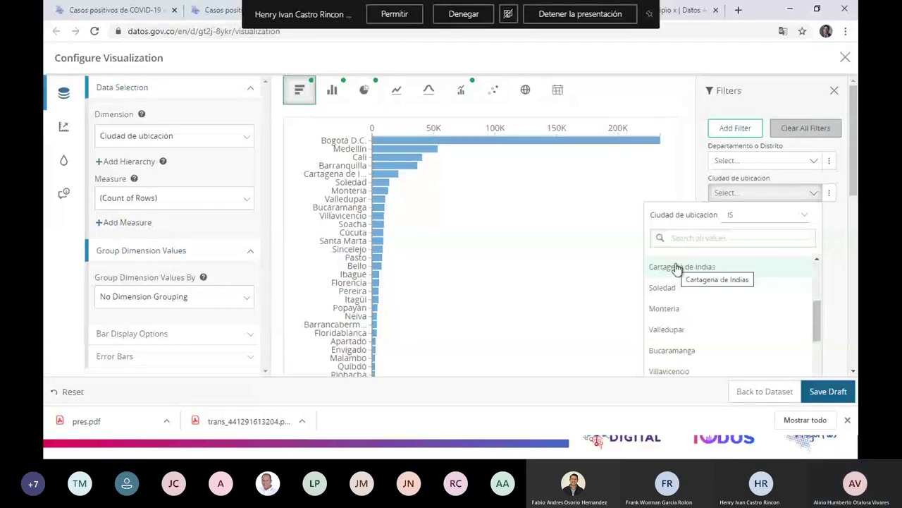
click(838, 272)
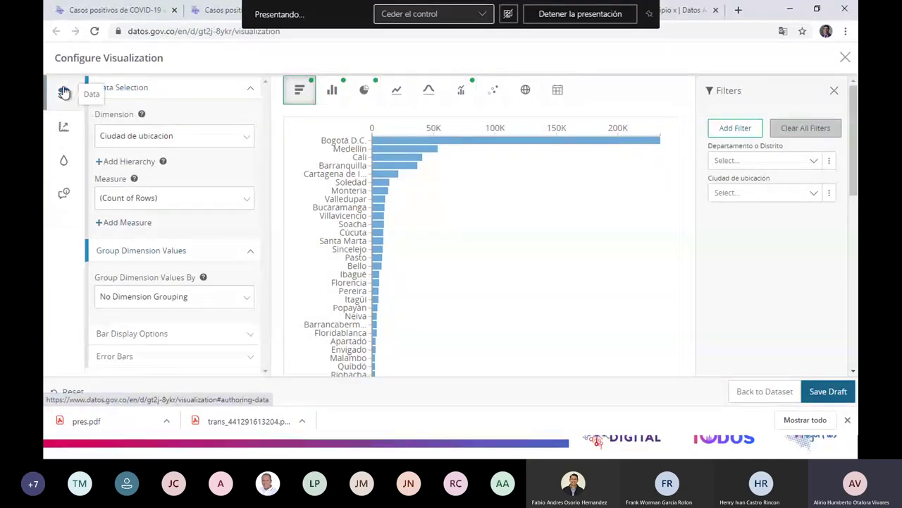
Review the axis scale settings and set the chart title to DATOS DEL COVID SEGUN ESTADO
click(63, 129)
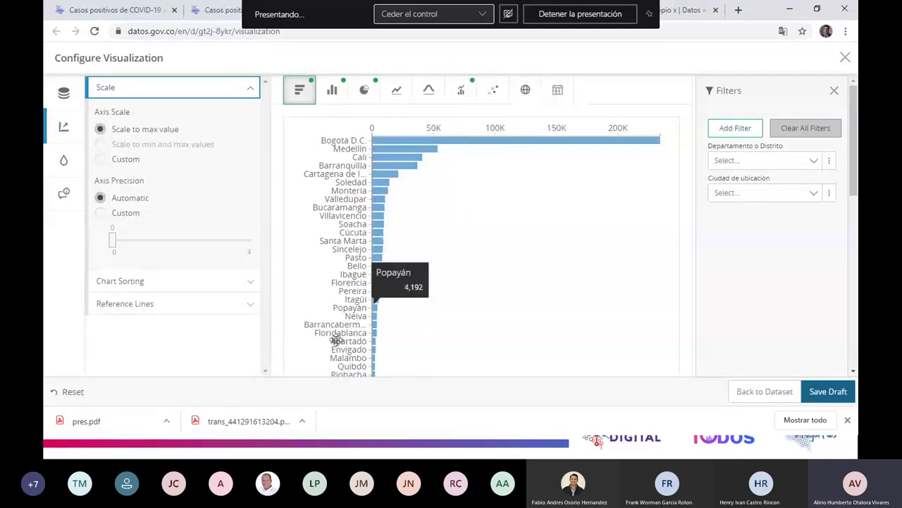
click(65, 162)
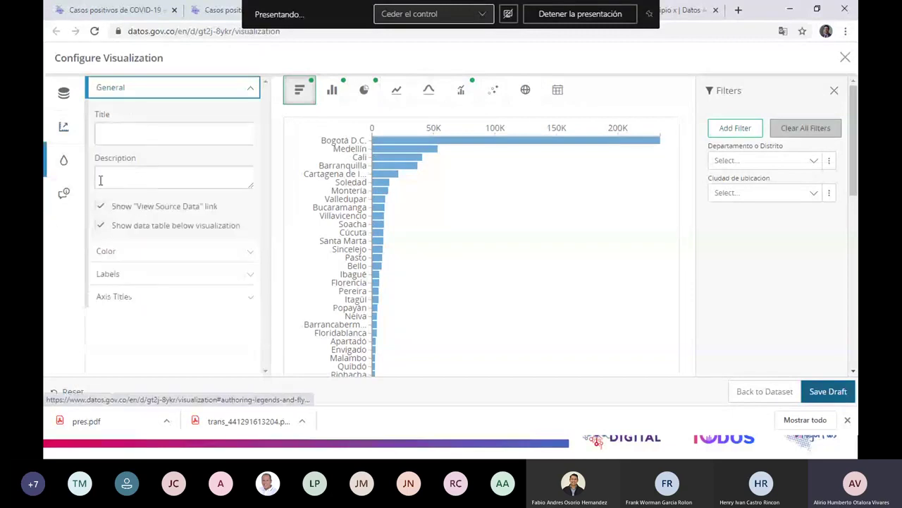
click(143, 134)
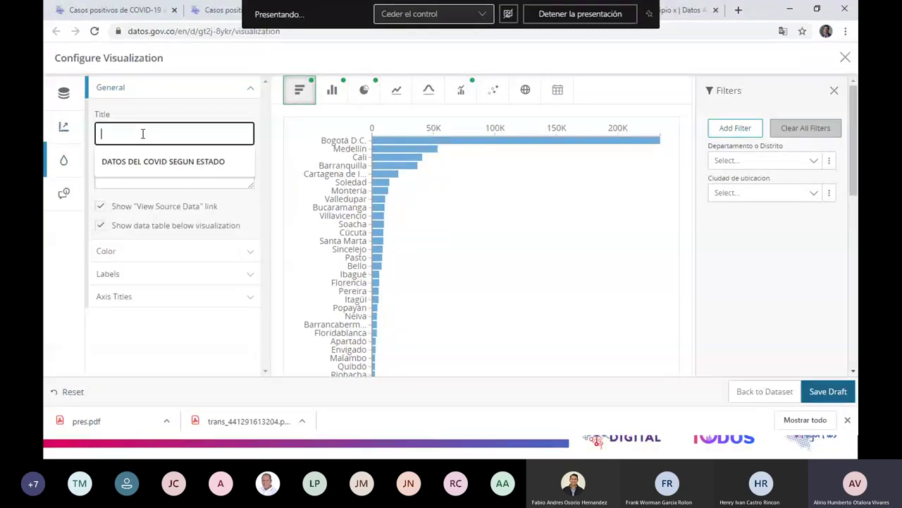
click(175, 161)
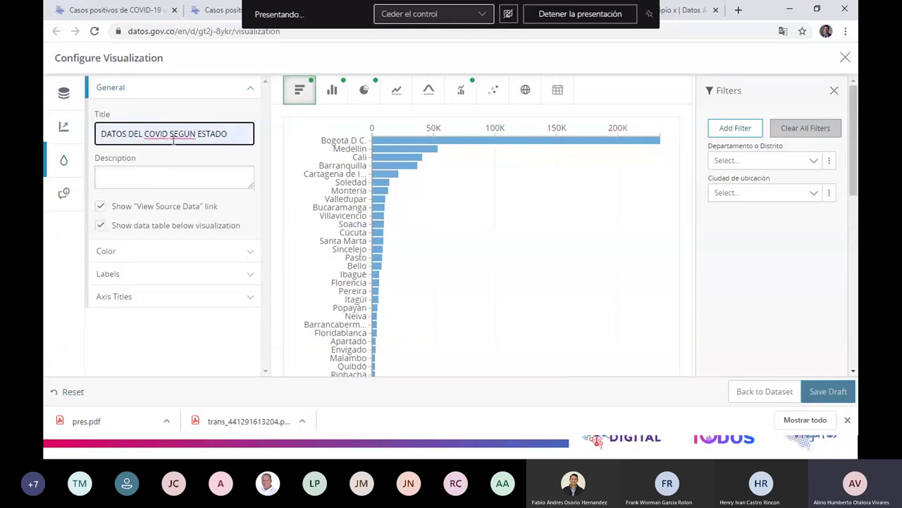
Set the chart description to "Datos según INS"
click(166, 177)
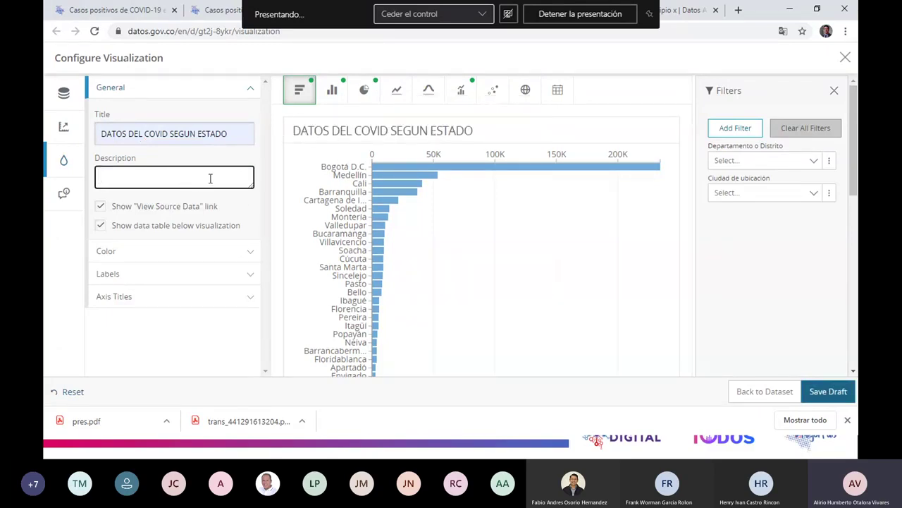
text(Datos segú)
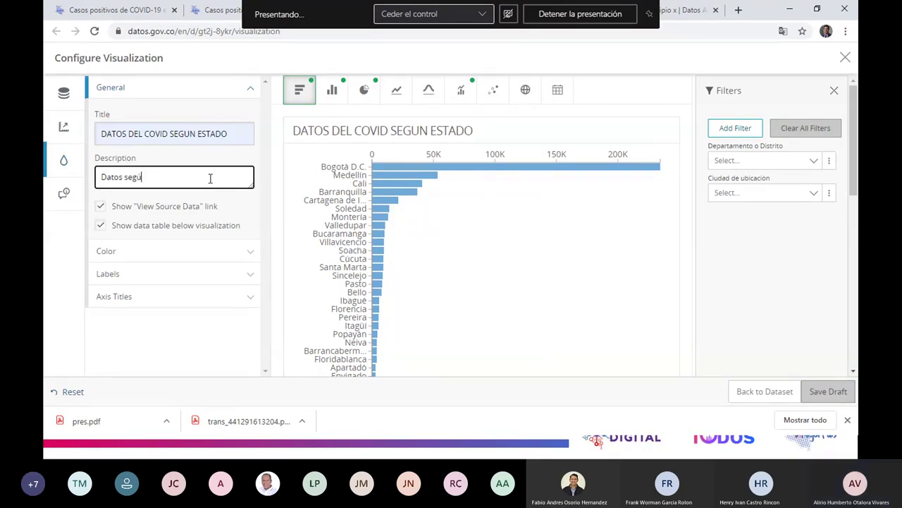
text(n m)
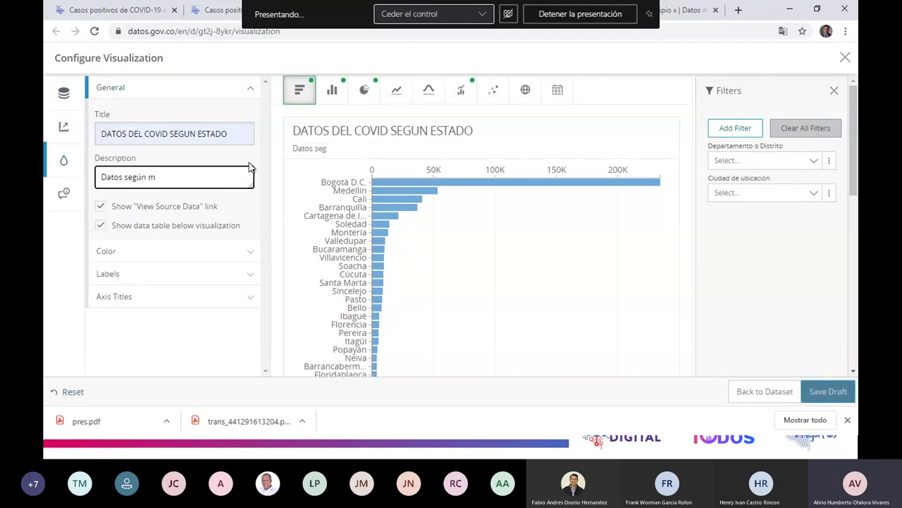
key(BackSpace)
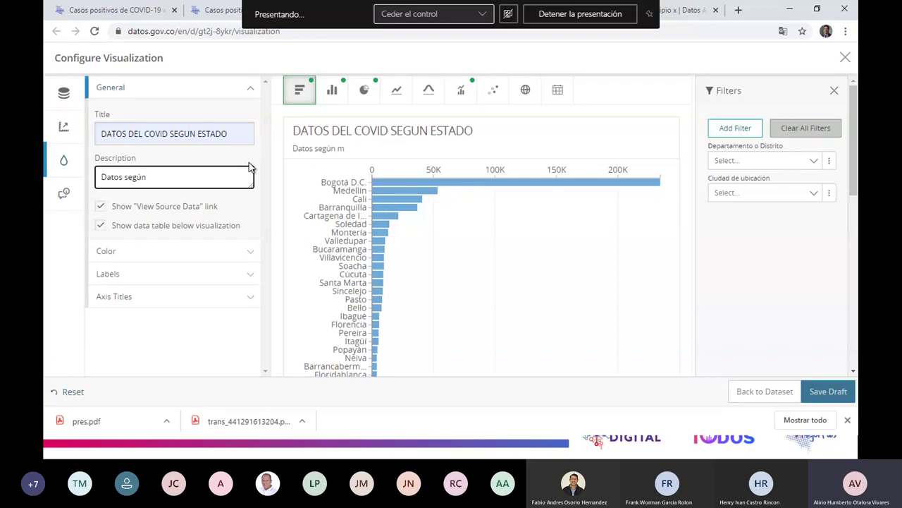
text(INS)
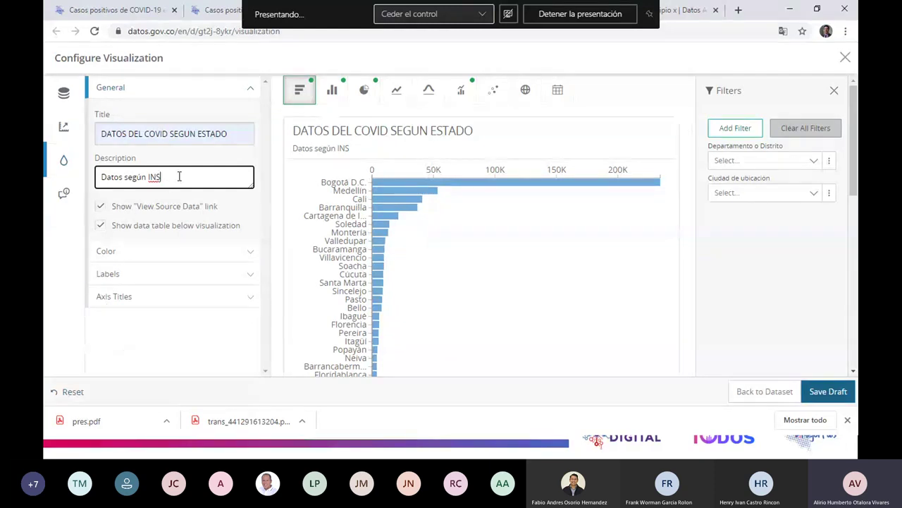
click(229, 135)
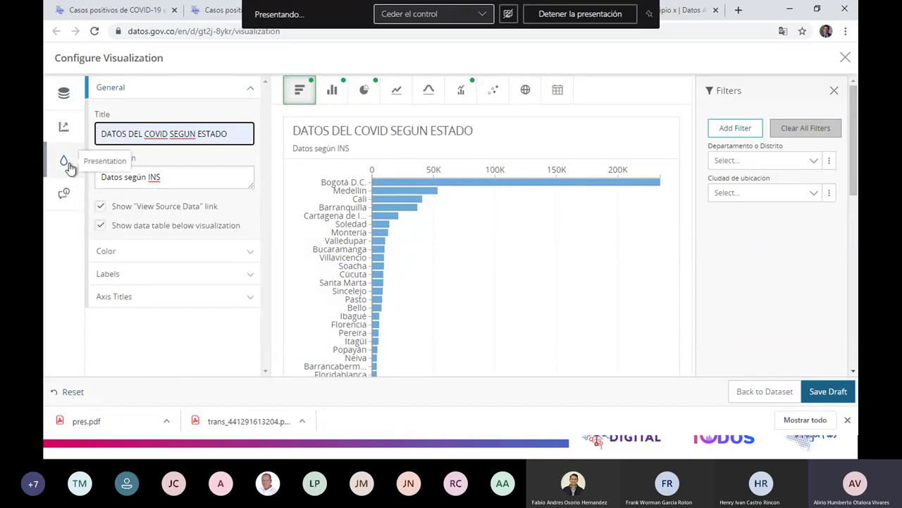
Review the chart's bar color and dimension label settings, leaving the label section collapsed
click(249, 256)
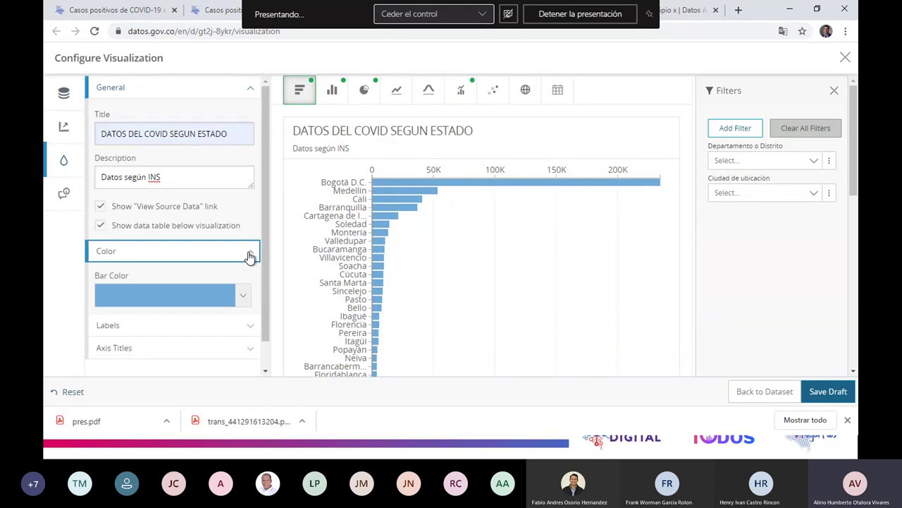
click(252, 327)
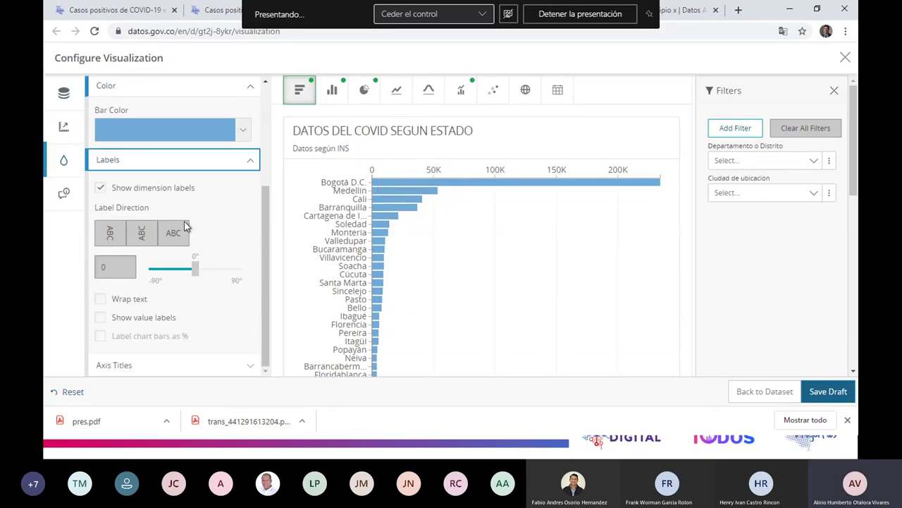
scroll(240, 204, up, 1)
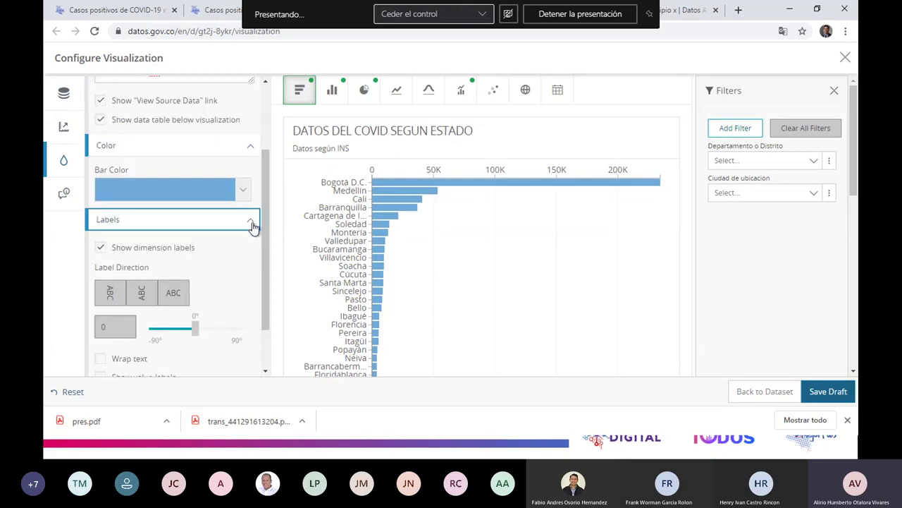
click(253, 226)
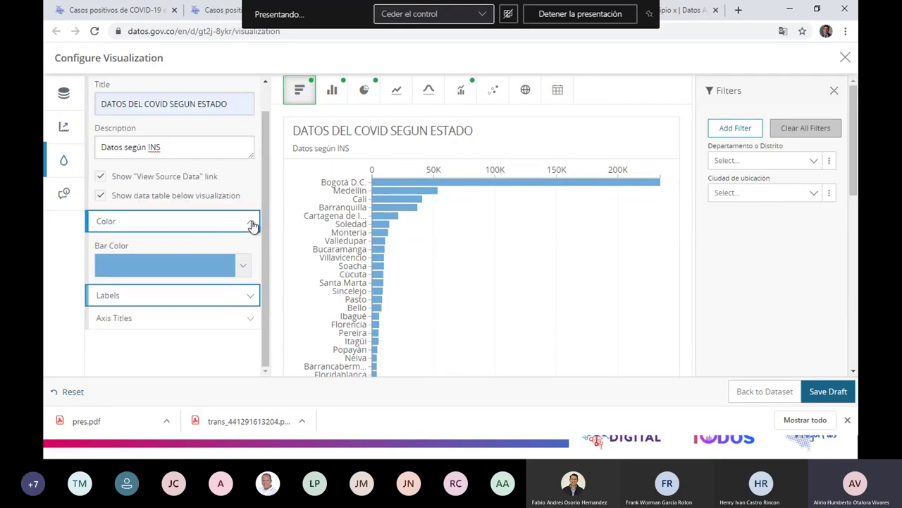
Title the chart's left axis MUNICIPIO and its top axis CASOS COVID
click(252, 322)
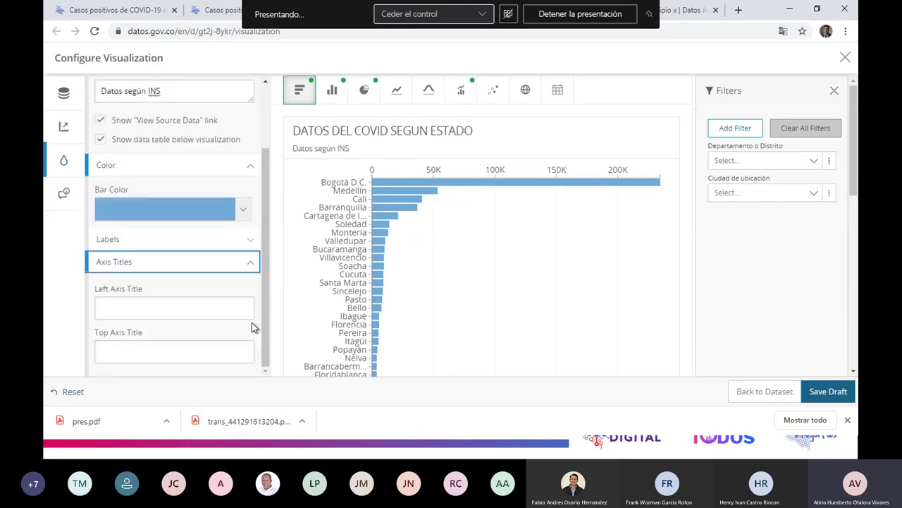
click(139, 263)
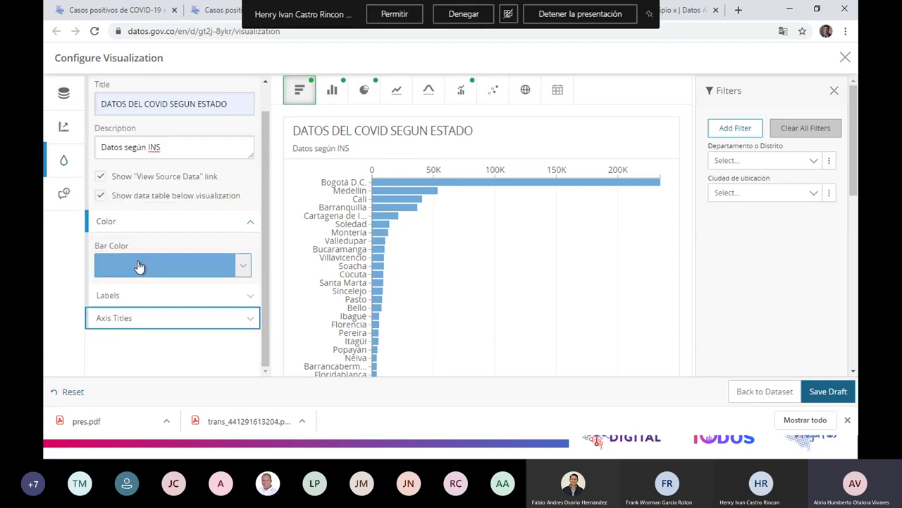
click(155, 323)
click(141, 304)
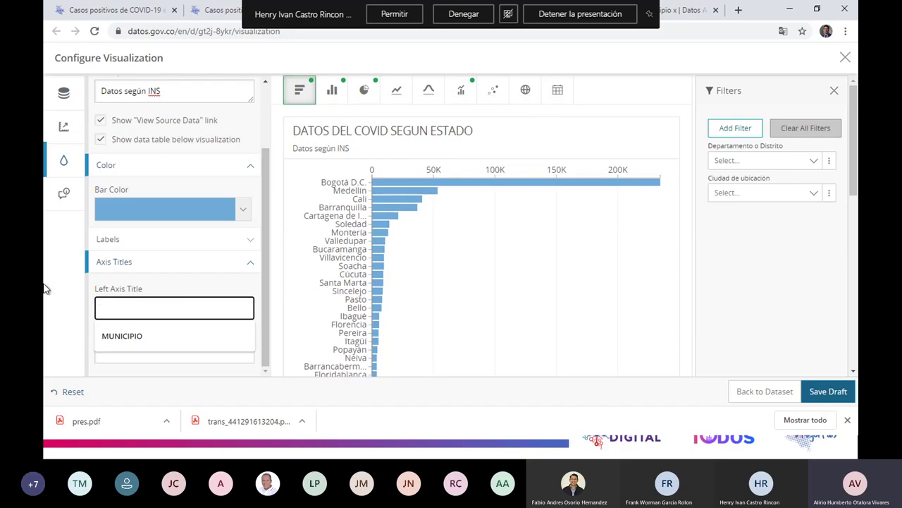
click(130, 340)
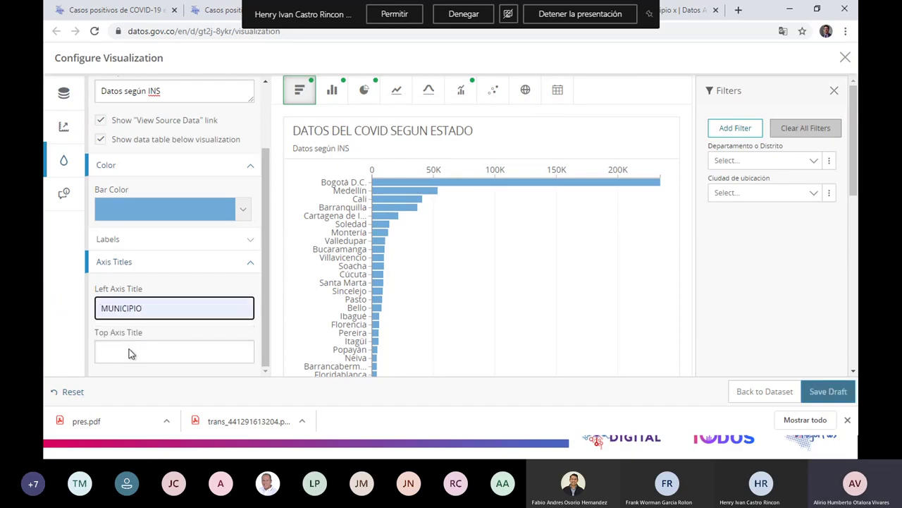
click(122, 351)
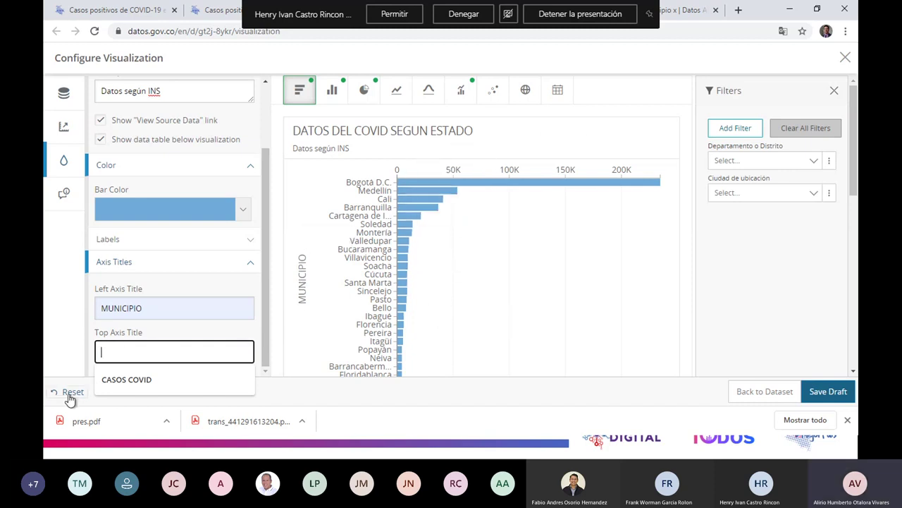
click(122, 385)
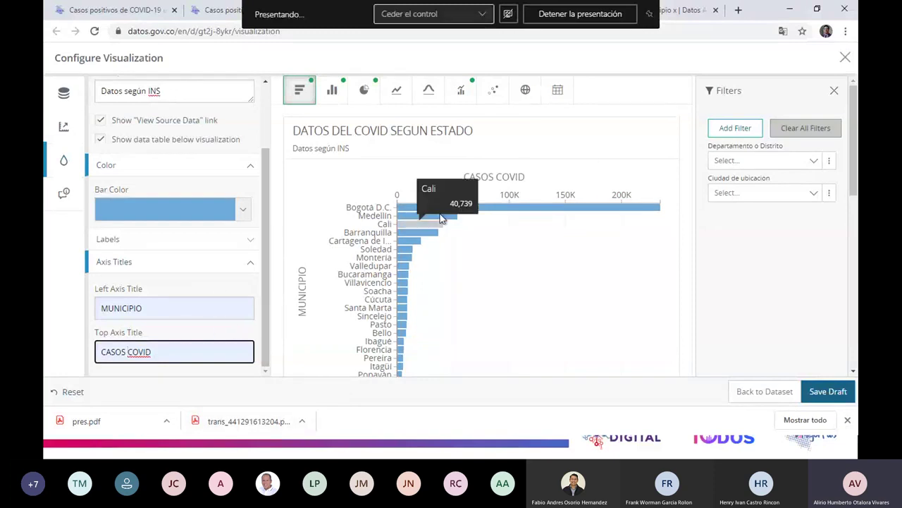
mouse_move(570, 206)
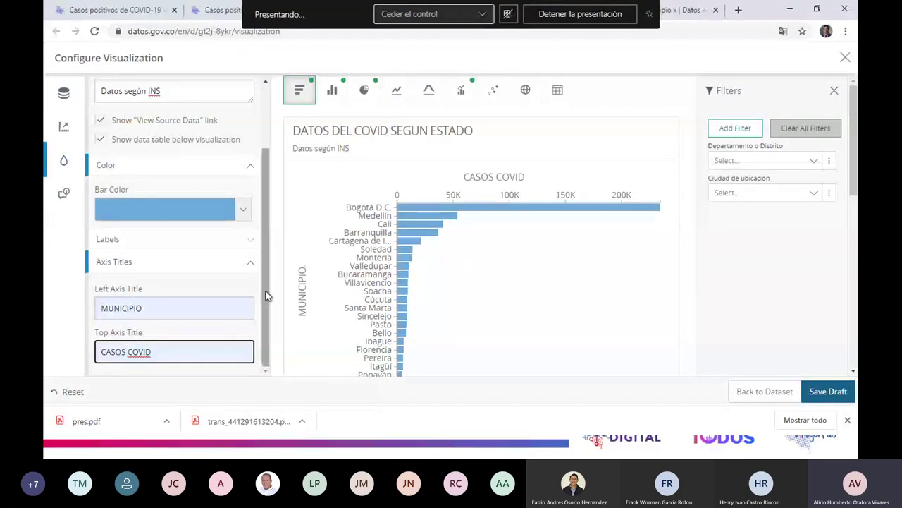
Review the flyout unit label and flyout details settings, and collapse the axis title and color sections of the presentation settings
click(64, 194)
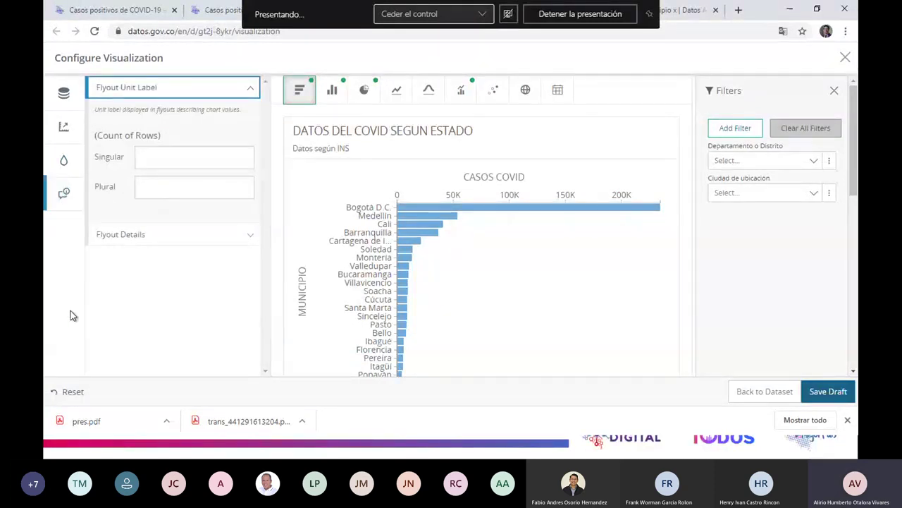
click(251, 236)
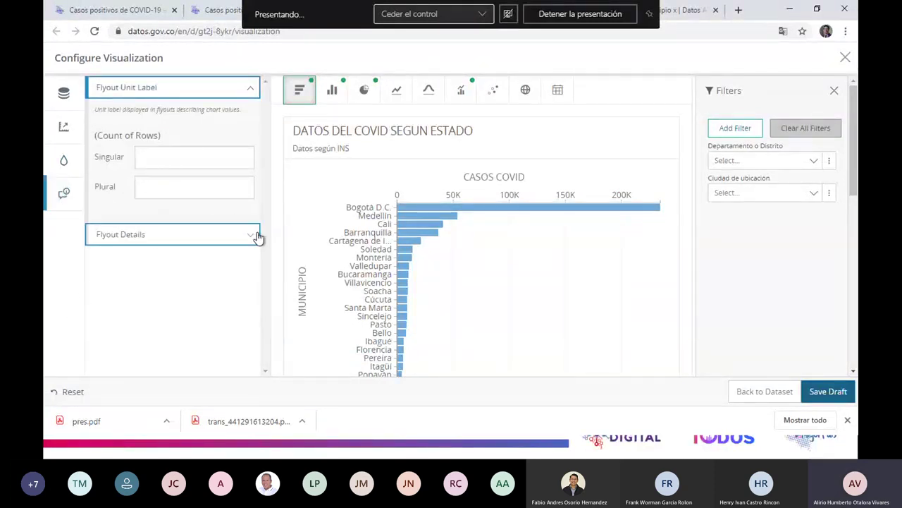
click(66, 163)
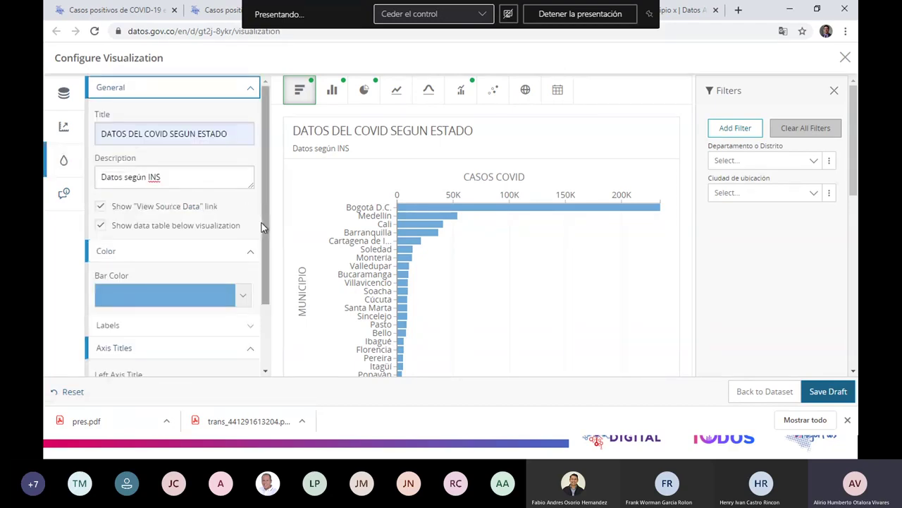
drag(268, 225, 270, 292)
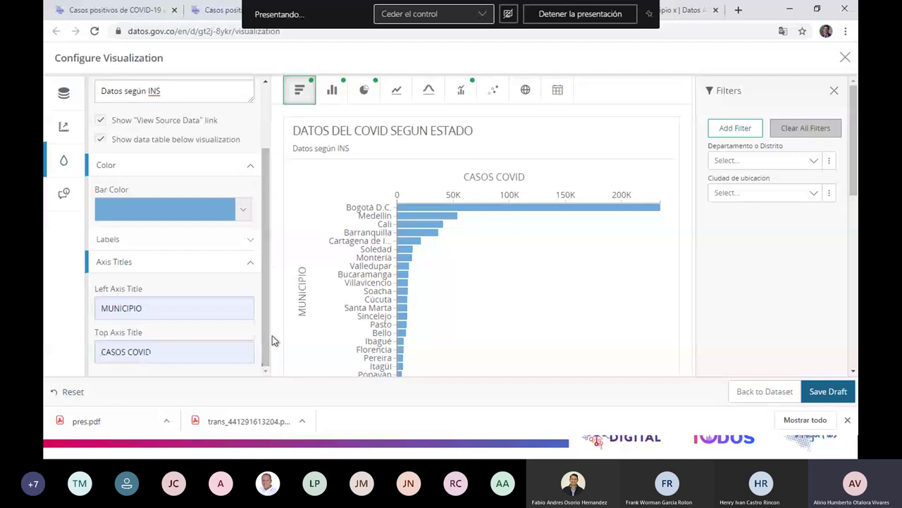
click(249, 263)
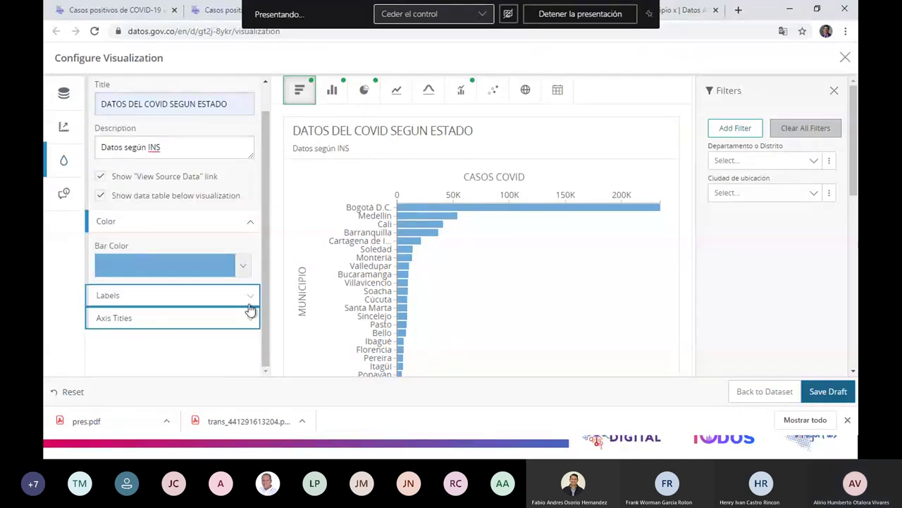
click(248, 223)
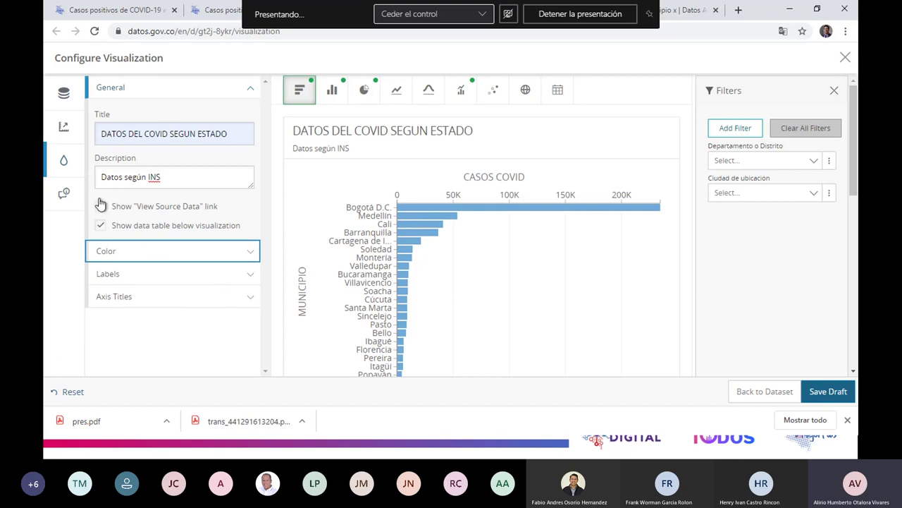
Change the chart's bar color to the medium green palette swatch
click(62, 164)
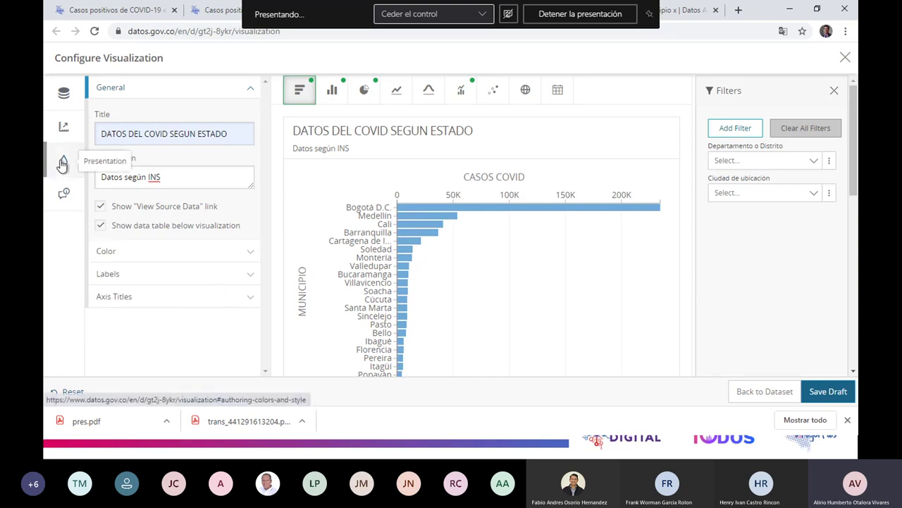
click(251, 256)
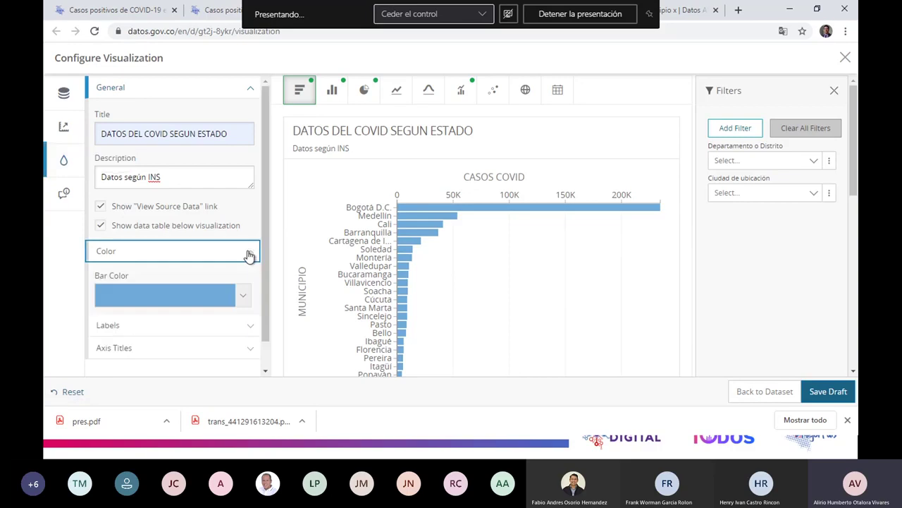
click(242, 296)
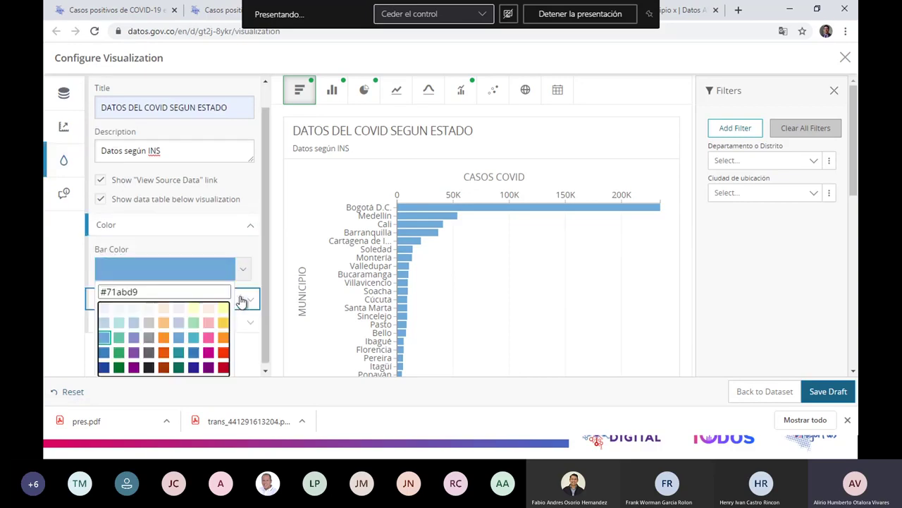
scroll(244, 300, down, 2)
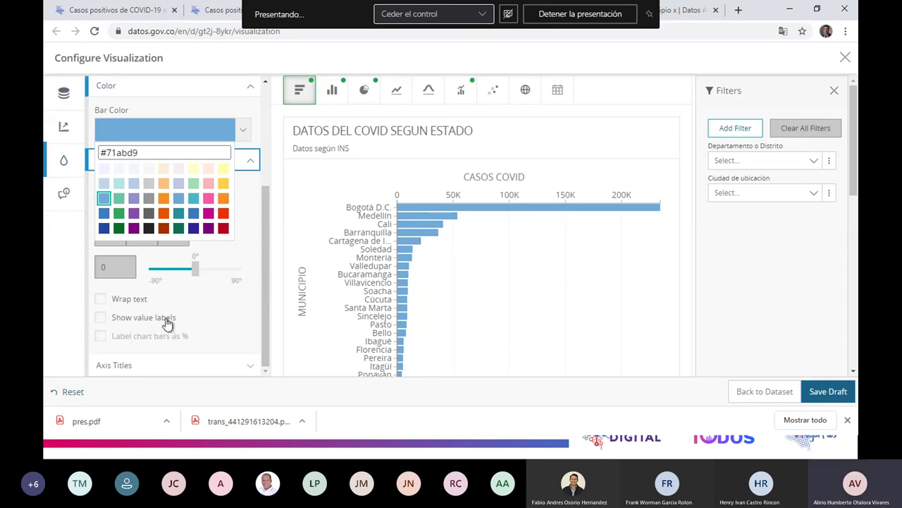
click(118, 201)
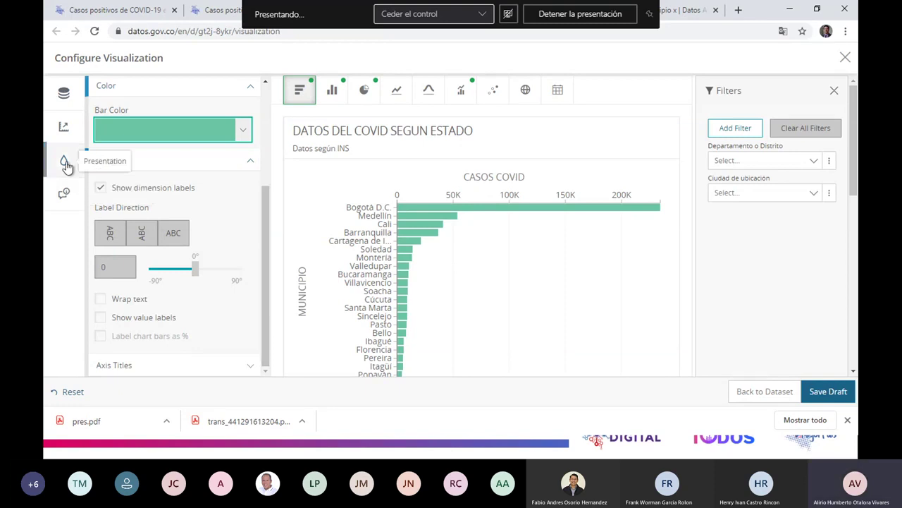
click(249, 162)
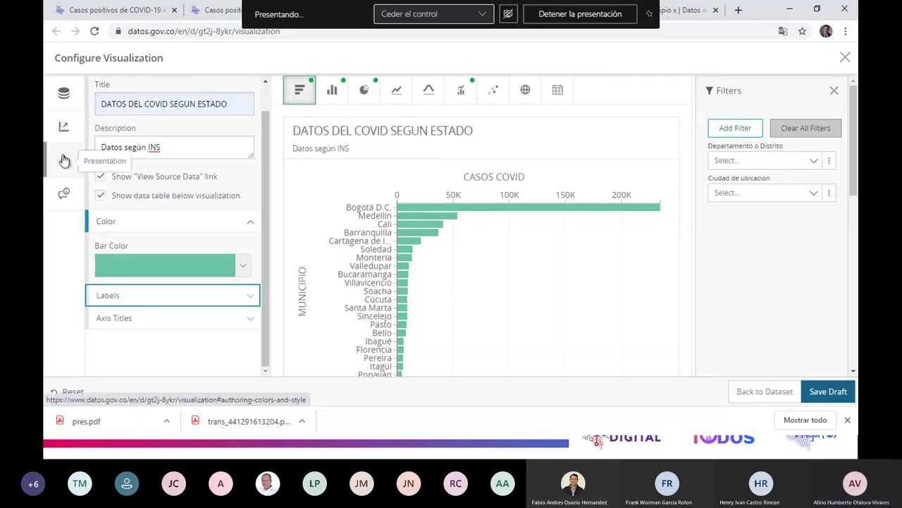
Review the chart's flyout, presentation, data selection and axis scale settings
click(63, 192)
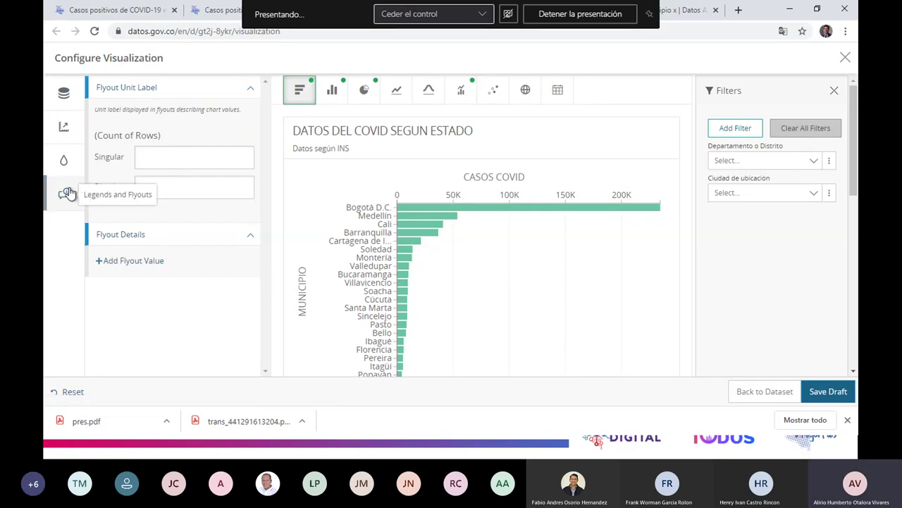
click(65, 165)
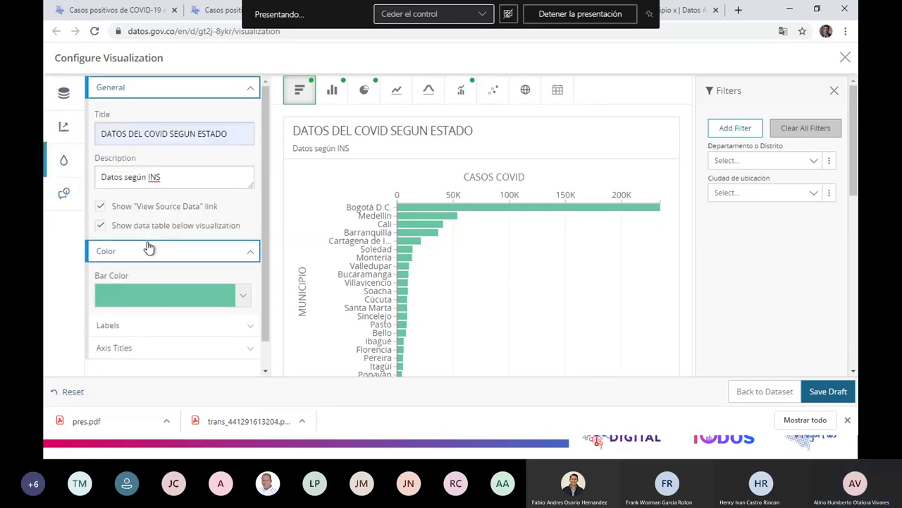
scroll(147, 247, down, 1)
click(248, 299)
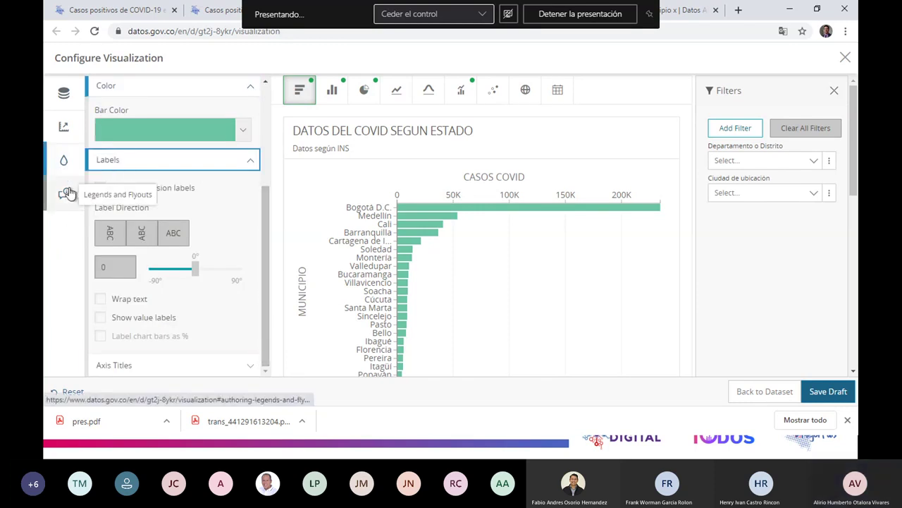
drag(264, 227, 257, 160)
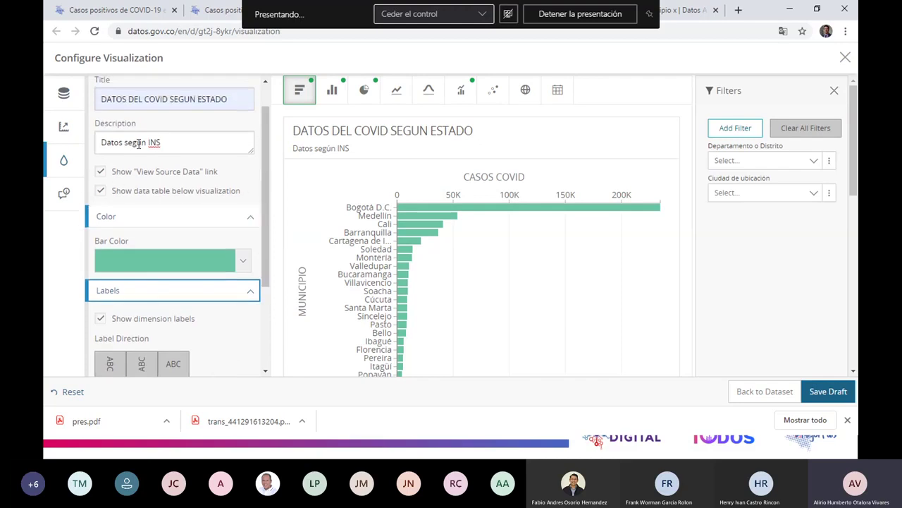
triple_click(261, 238)
drag(264, 189, 271, 144)
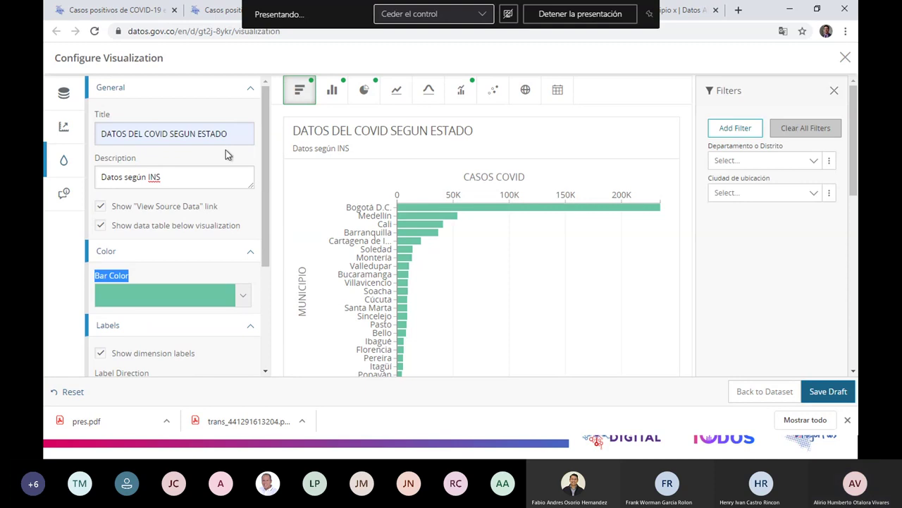
click(64, 98)
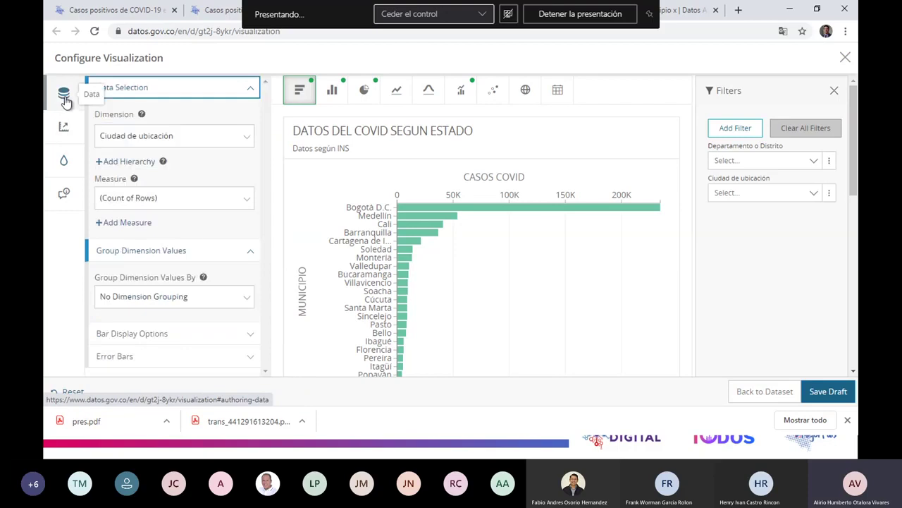
click(63, 126)
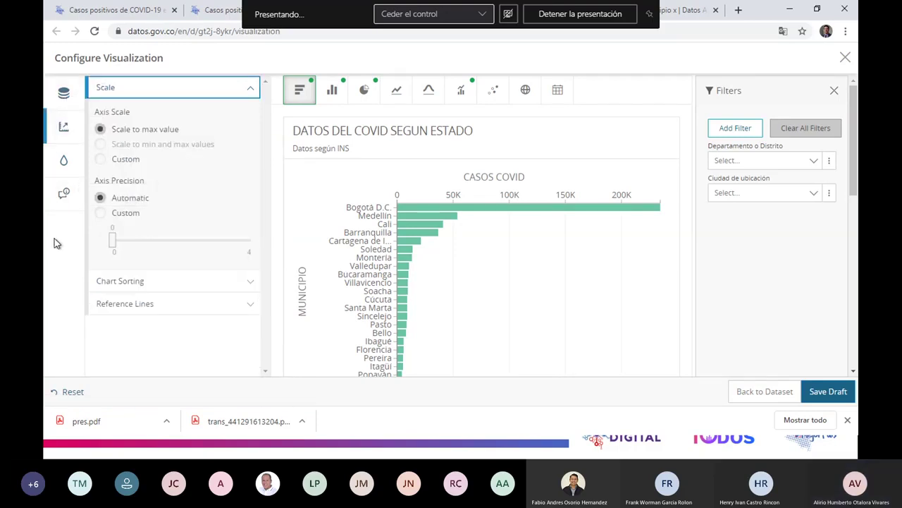
Turn on value labels for the bars of the chart
click(63, 160)
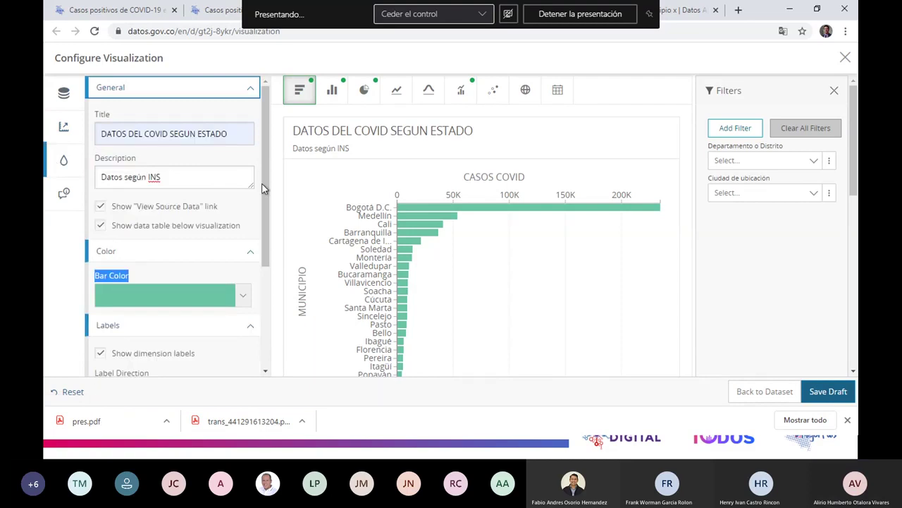
drag(262, 188, 255, 296)
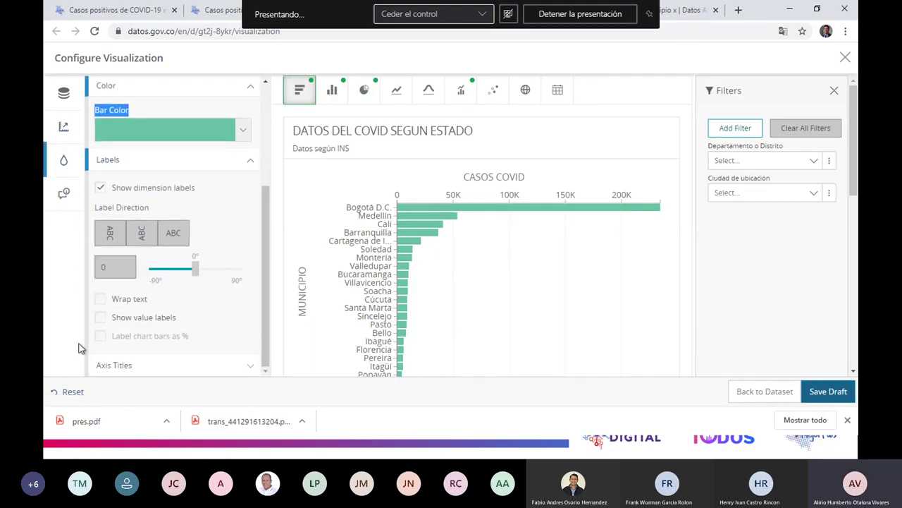
click(100, 318)
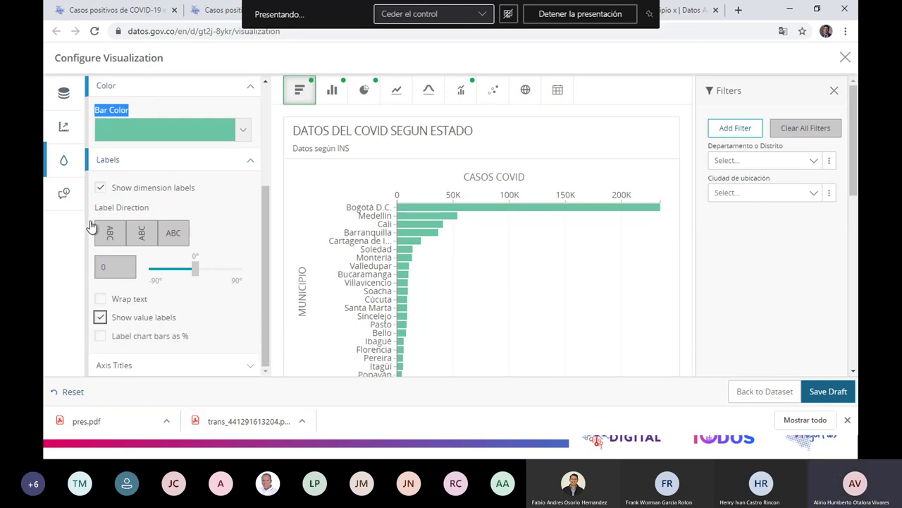
click(65, 159)
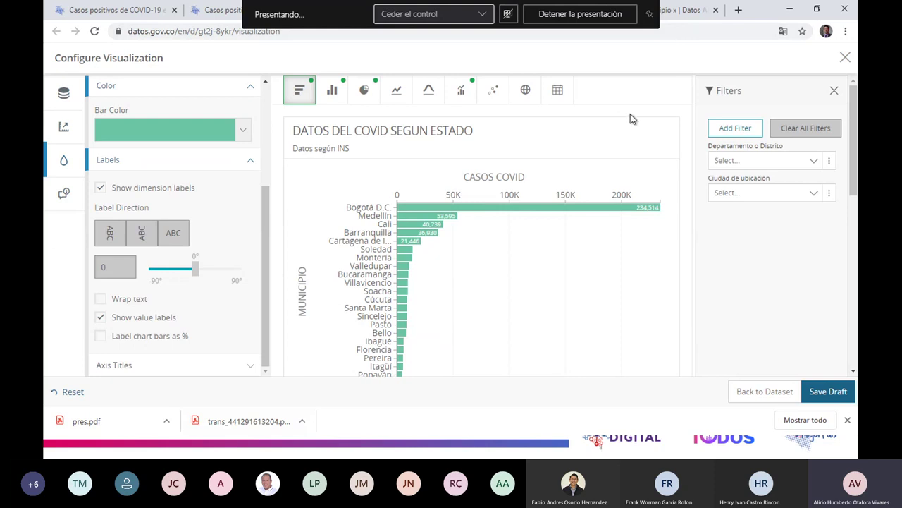
Switch to the Teams meeting window and stop sharing the screen
key(alt+Tab)
key(alt+Tab)
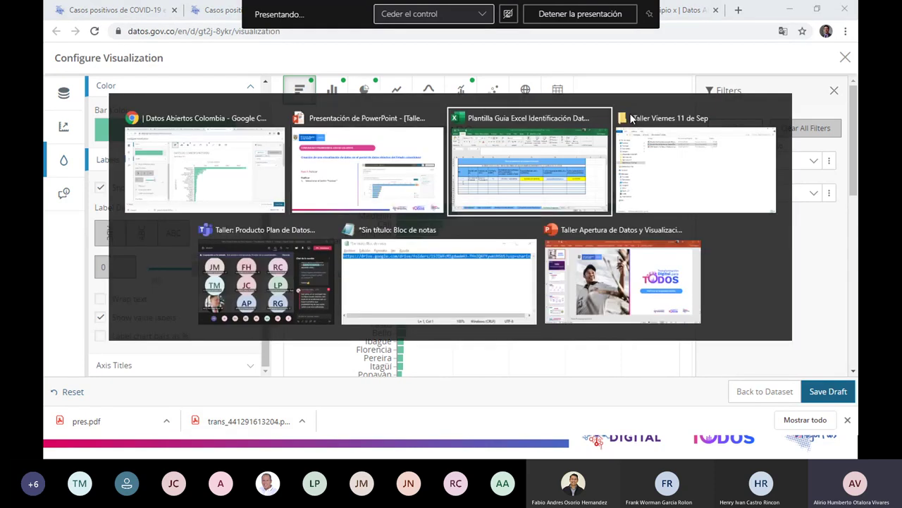
key(alt+Tab)
key(alt+Tab)
key(alt+Tab)
key(alt+Tab)
key(alt+Tab)
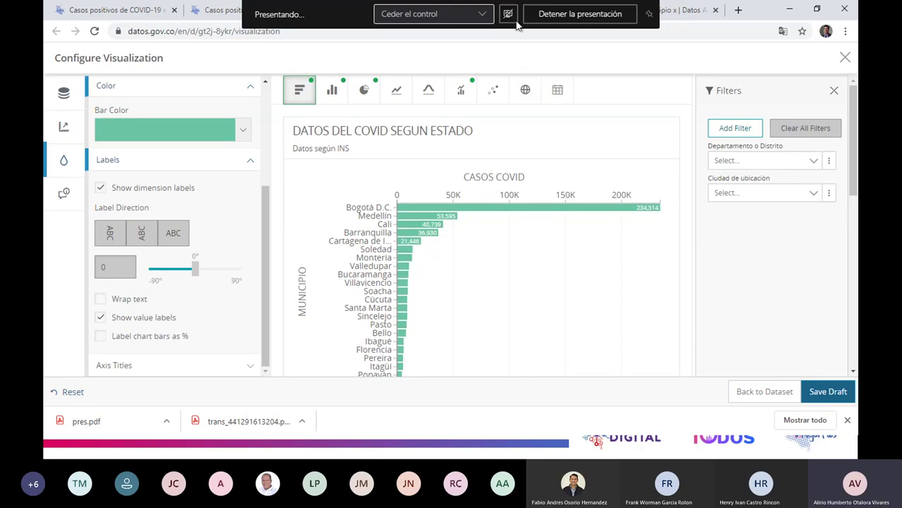
key(alt+Tab)
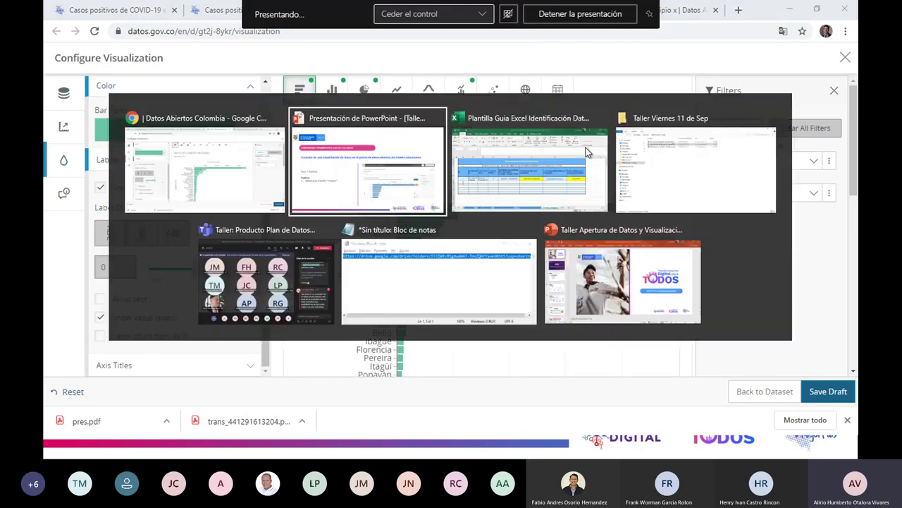
key(alt+Tab)
key(alt+Tab)
key(alt+Tab)
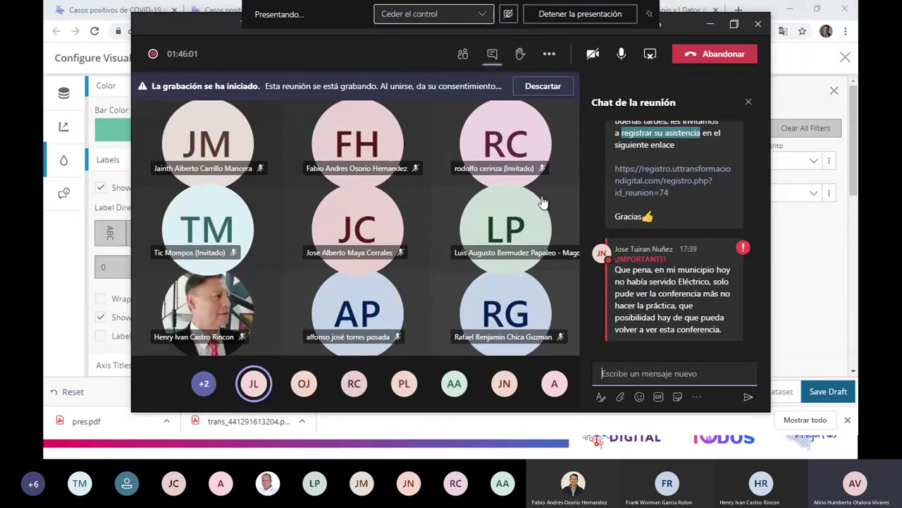
mouse_move(543, 207)
click(650, 57)
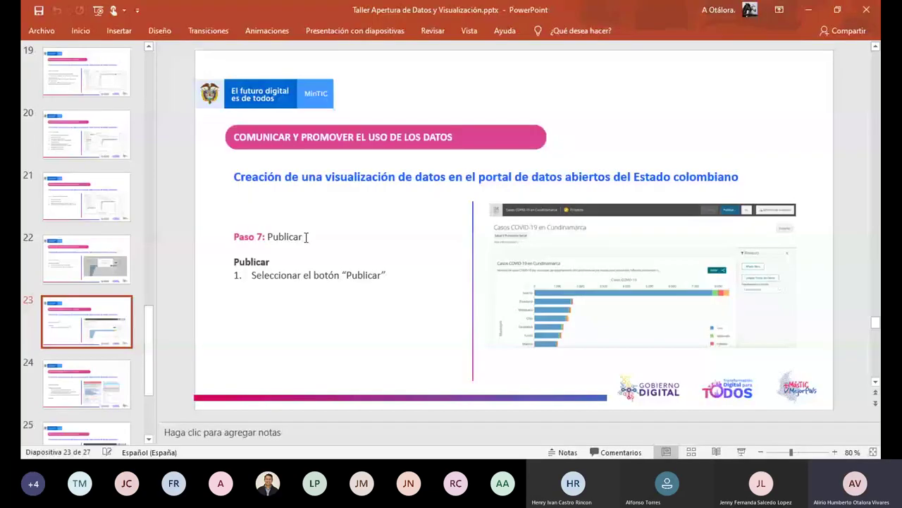
Go back to slide 6, "PLAN APERTURA DE DATOS", in the PowerPoint presentation
scroll(306, 237, up, 1)
scroll(79, 164, up, 10)
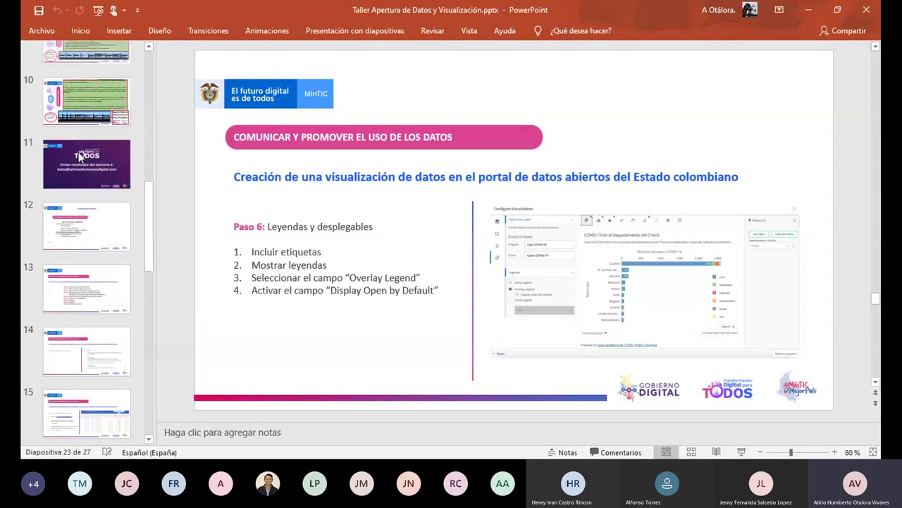
scroll(79, 164, up, 3)
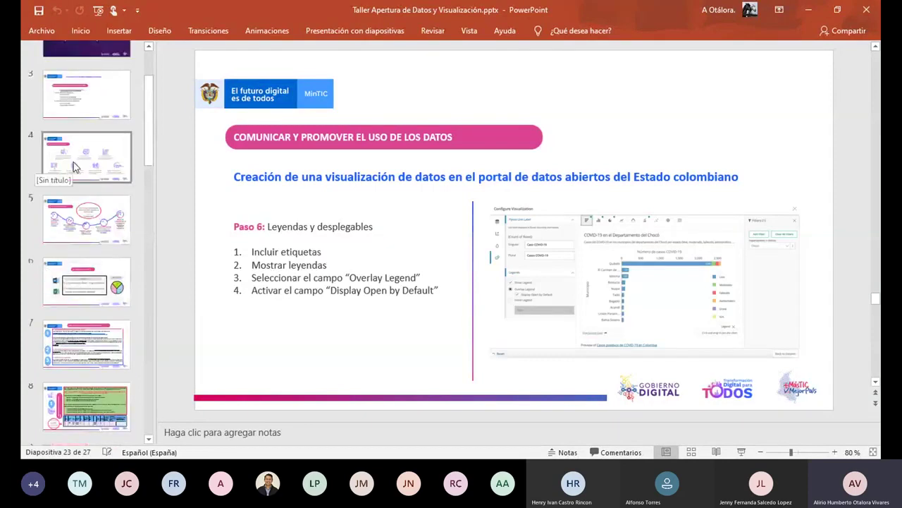
click(87, 282)
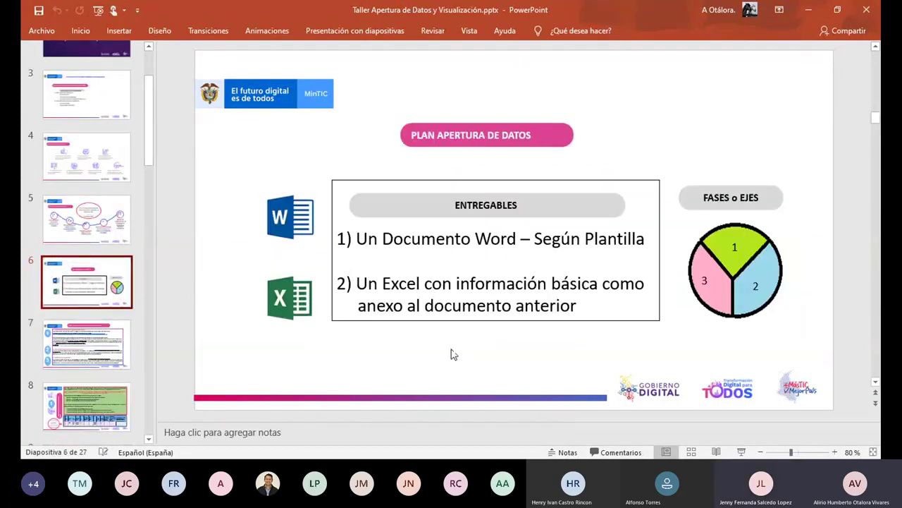
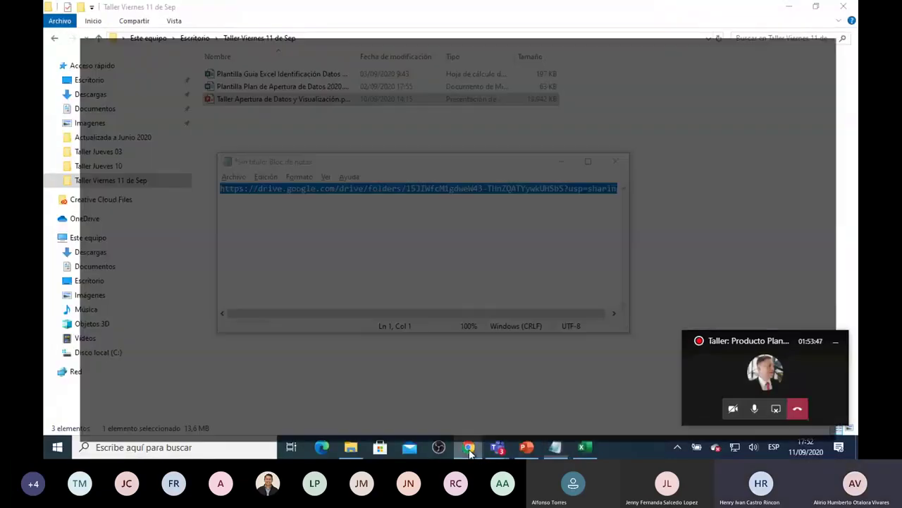
Switch to Chrome and close the four browser tabs that follow the second one, including "covid 19 Municipio x"
click(468, 447)
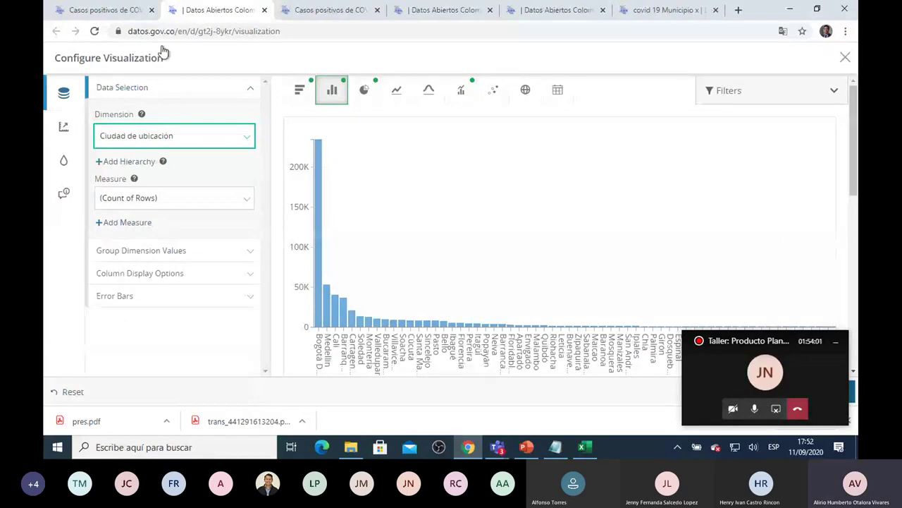
click(377, 10)
click(377, 10)
click(377, 10)
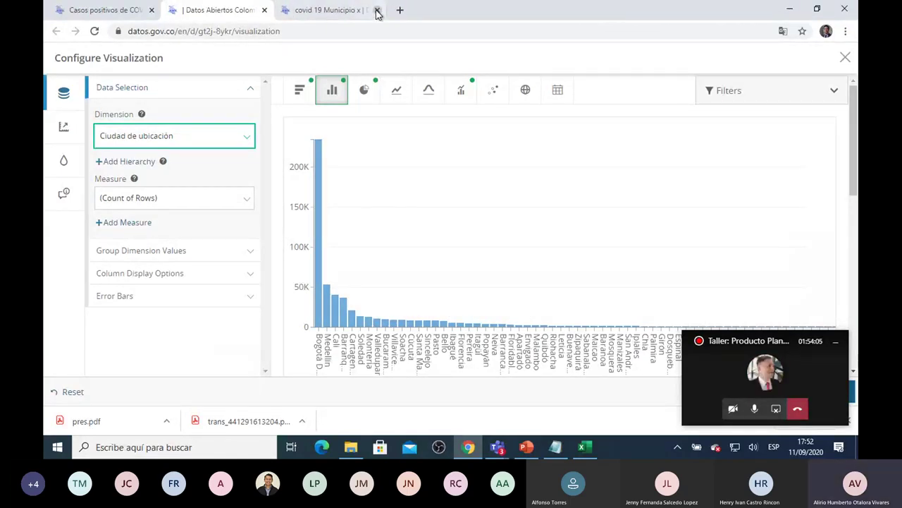
click(375, 10)
Open the datos.gov.co portal in a new browser tab
click(347, 10)
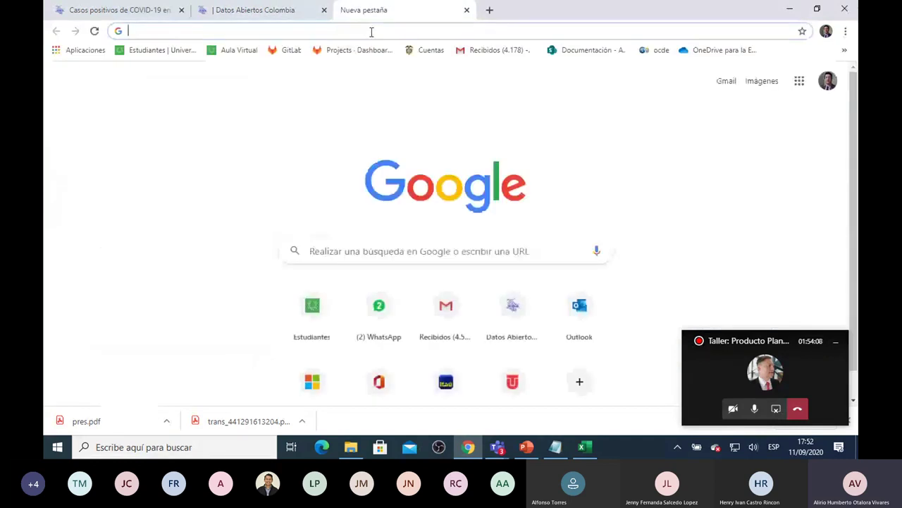
text(datos.gov.co)
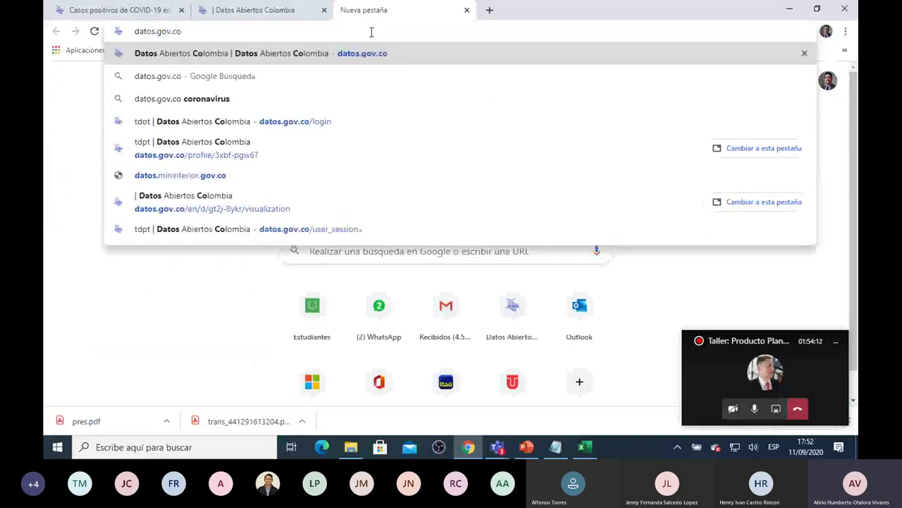
key(Return)
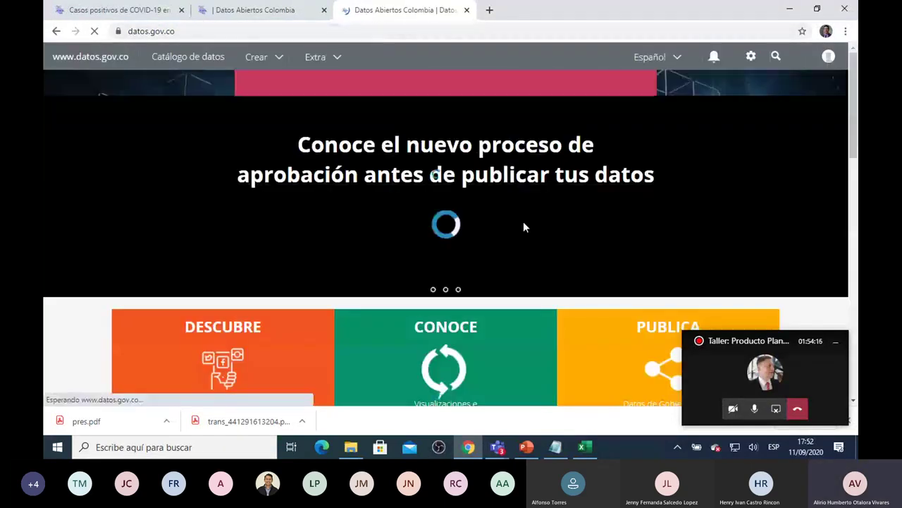
Open the article "Conoce los Datos Abiertos del coronavirus COVID-19 en Colombia" and follow its link to the Casos positivos dataset
scroll(531, 221, down, 6)
scroll(530, 233, down, 2)
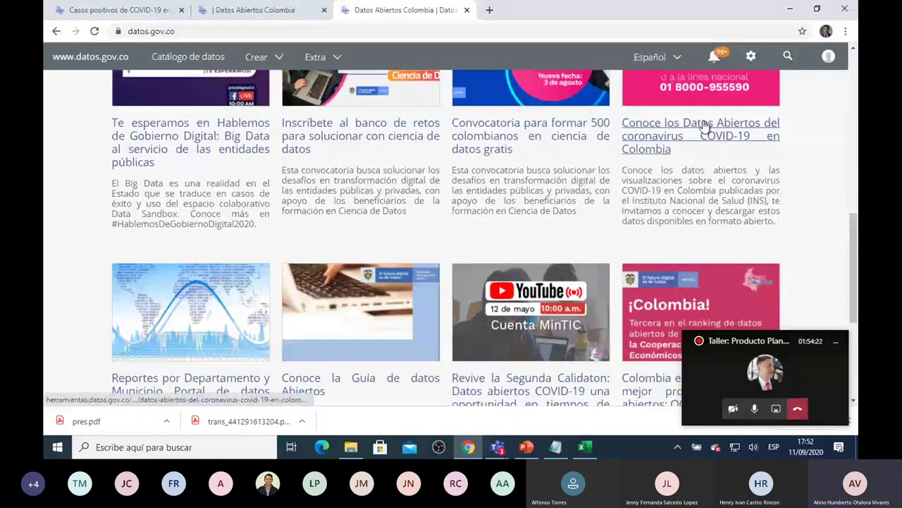
click(698, 126)
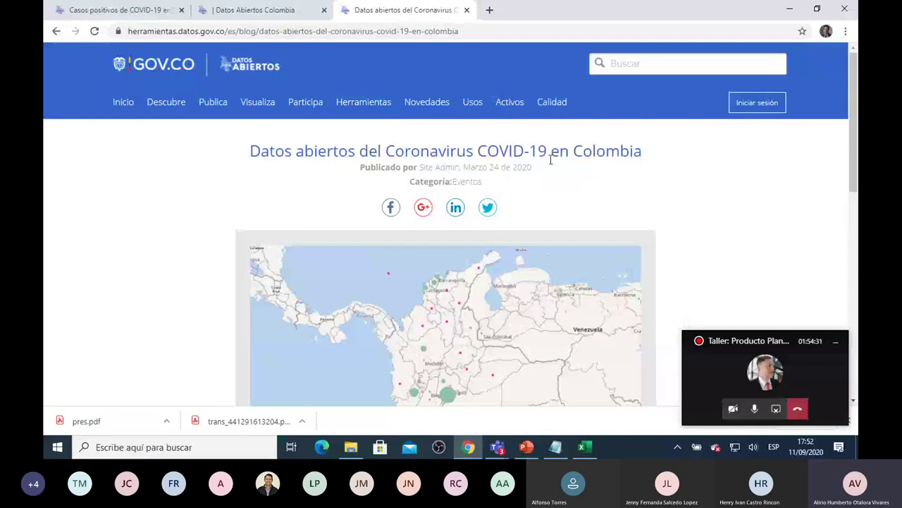
scroll(557, 159, down, 5)
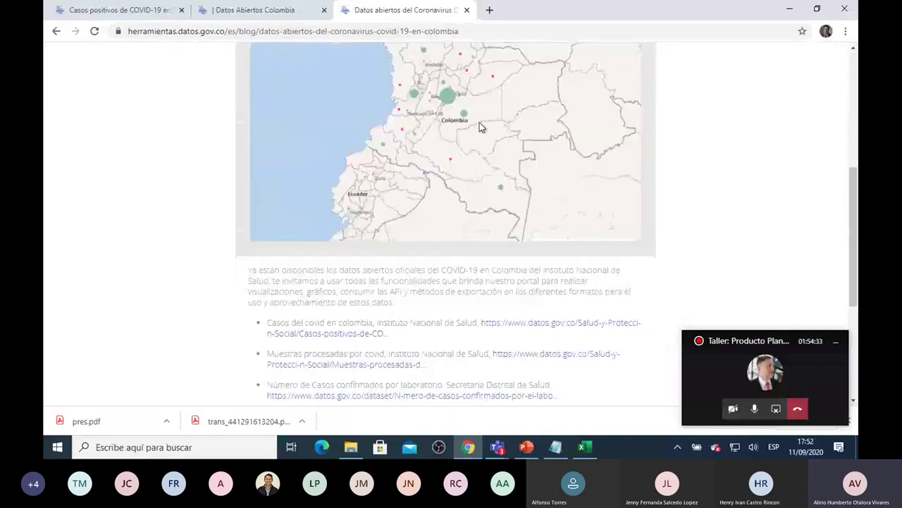
scroll(480, 127, down, 3)
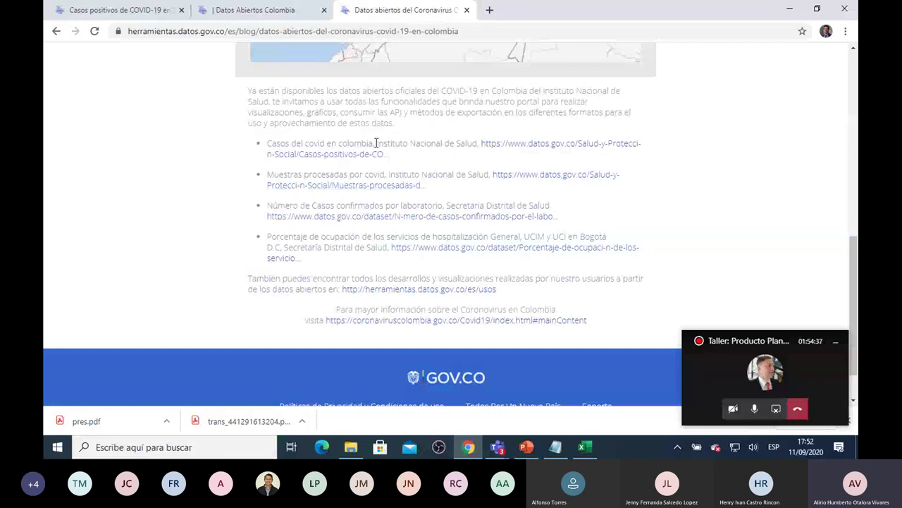
click(541, 148)
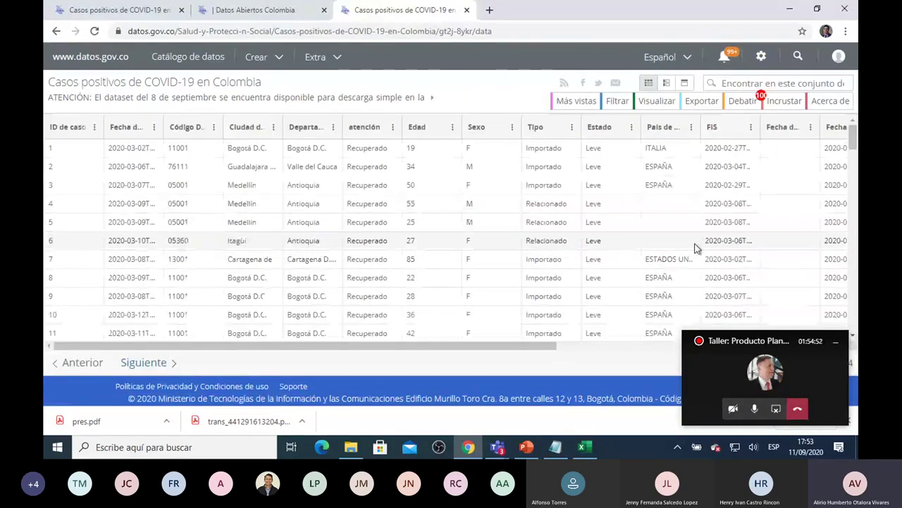
Open the visualization preview editor for the Casos positivos de COVID-19 en Colombia dataset and dismiss the translation offer
click(657, 104)
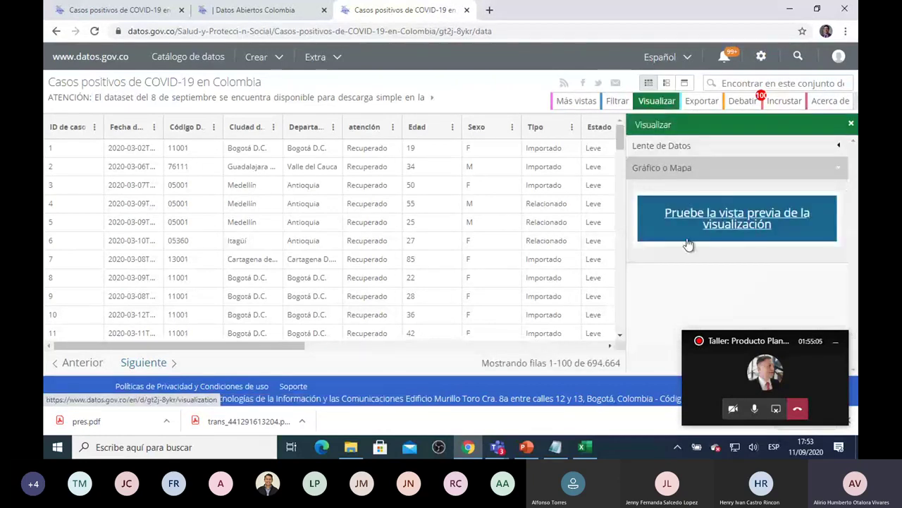
click(737, 218)
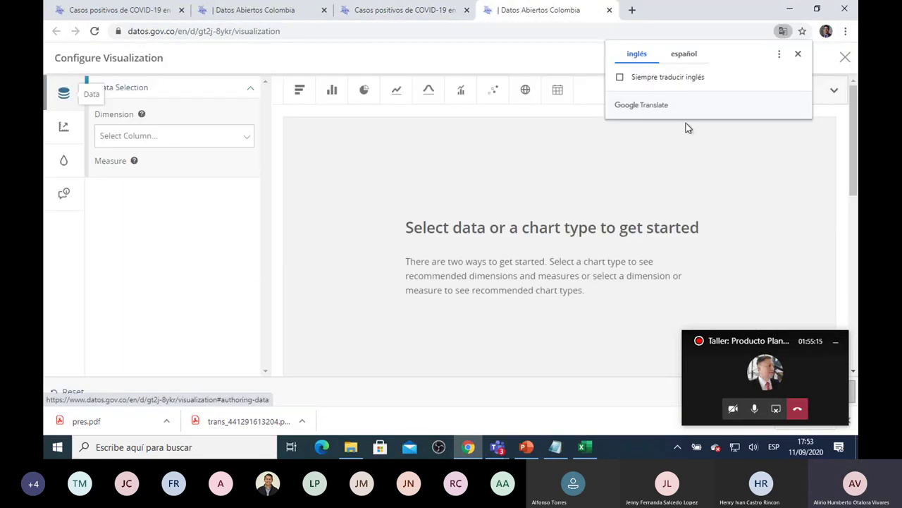
click(799, 55)
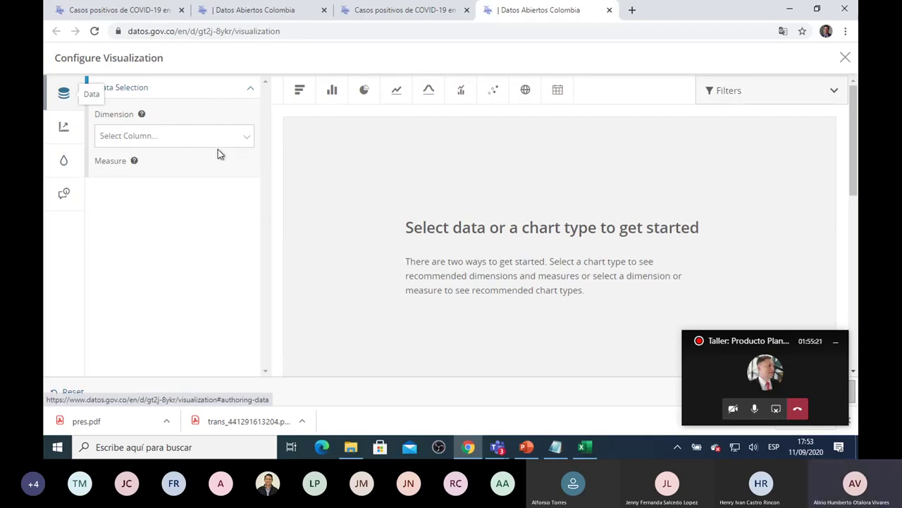
Set the chart dimension to Ciudad de ubicación, minimize the floating meeting window, and change the chart type to horizontal bars
click(249, 138)
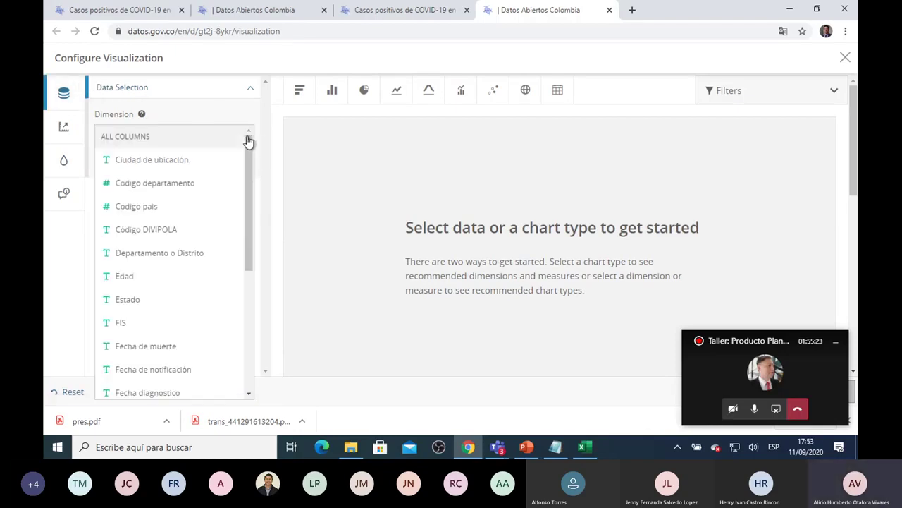
click(176, 161)
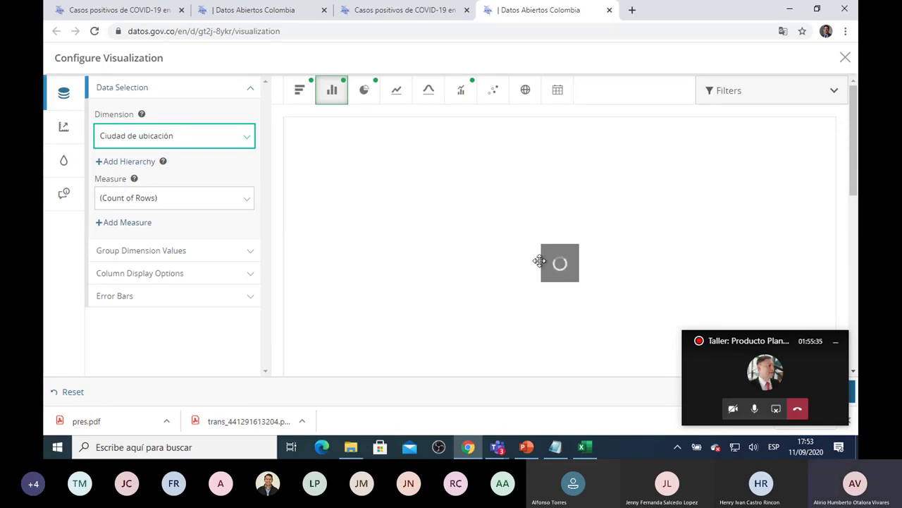
click(836, 346)
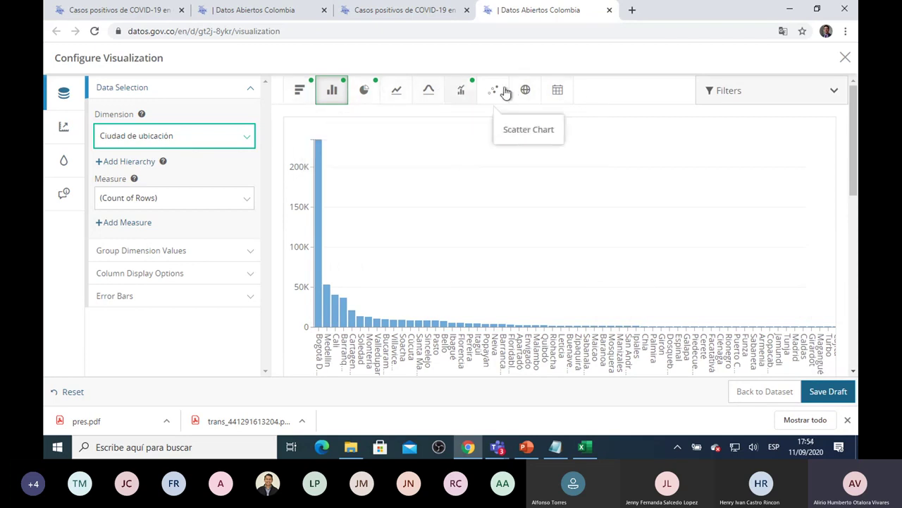
click(299, 91)
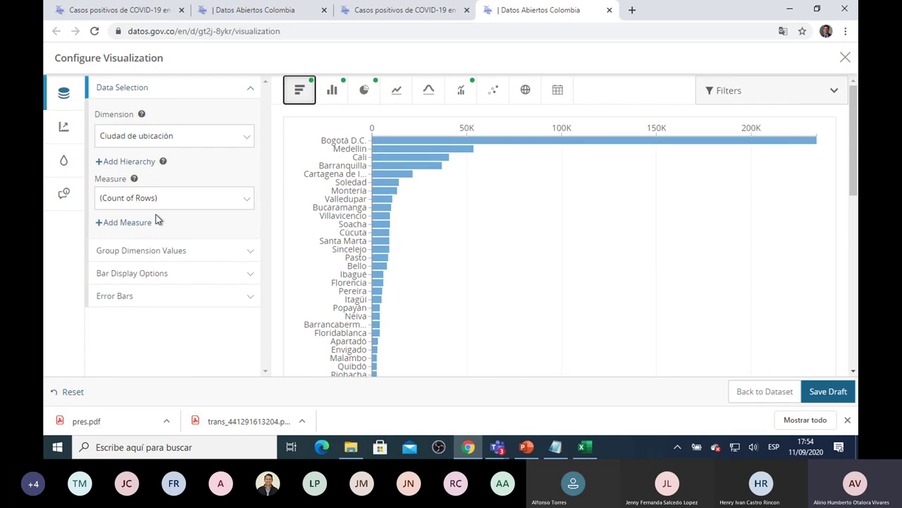
Add a filter on the Ciudad de ubicación column to the bar chart
click(834, 92)
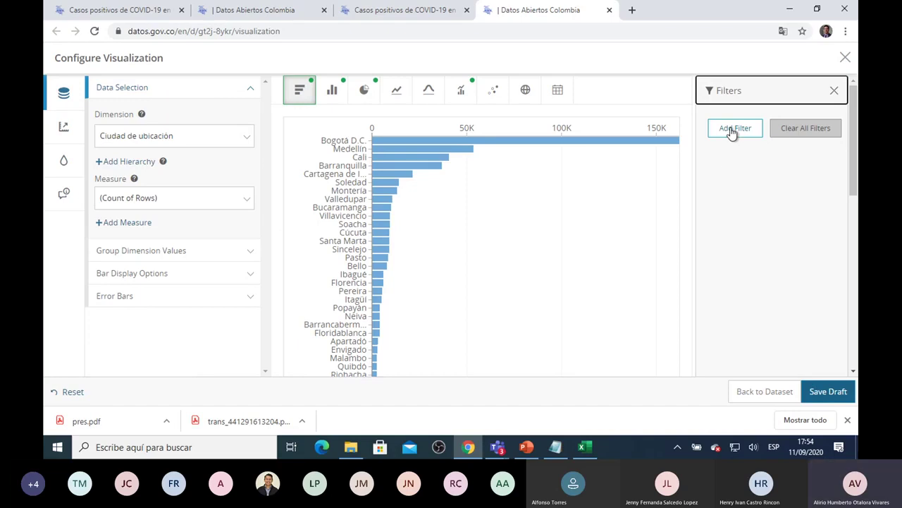
click(732, 131)
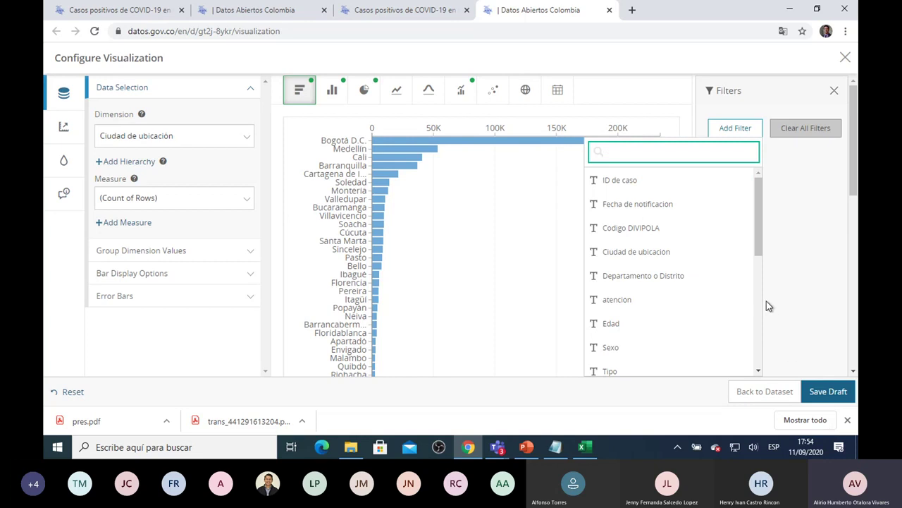
scroll(826, 273, down, 3)
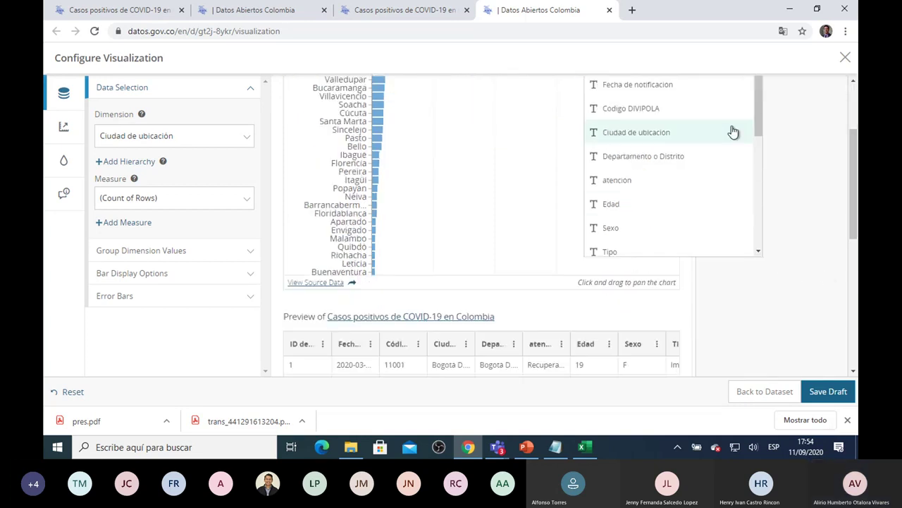
drag(760, 121, 757, 91)
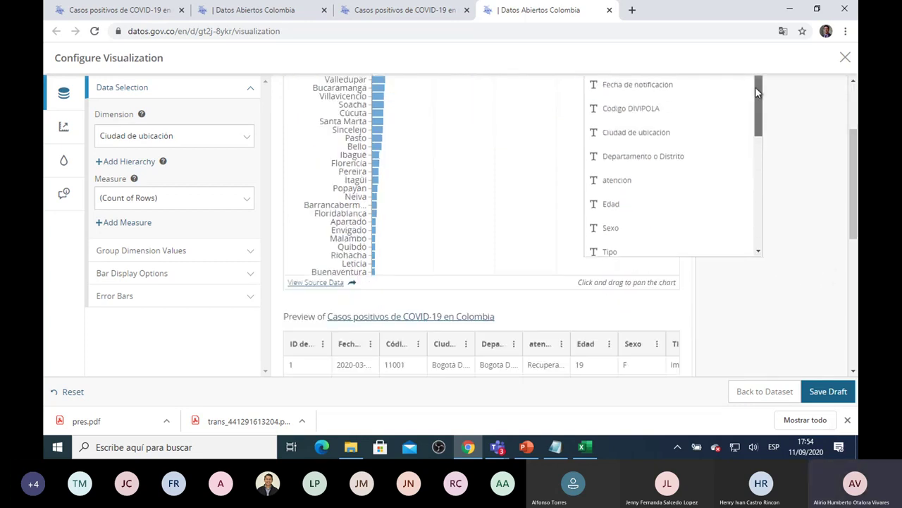
click(656, 133)
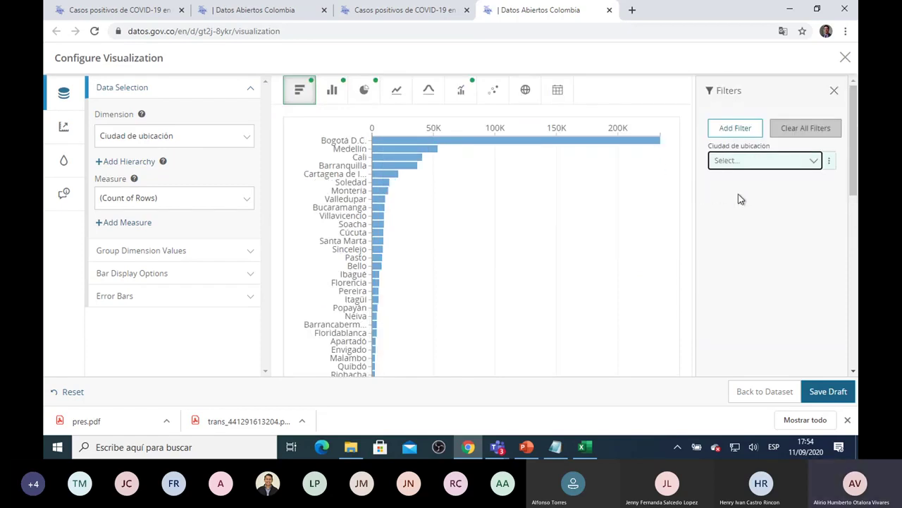
Examine the chart and the city values offered by the Ciudad de ubicación filter, leaving the filter without a selection
scroll(505, 316, down, 3)
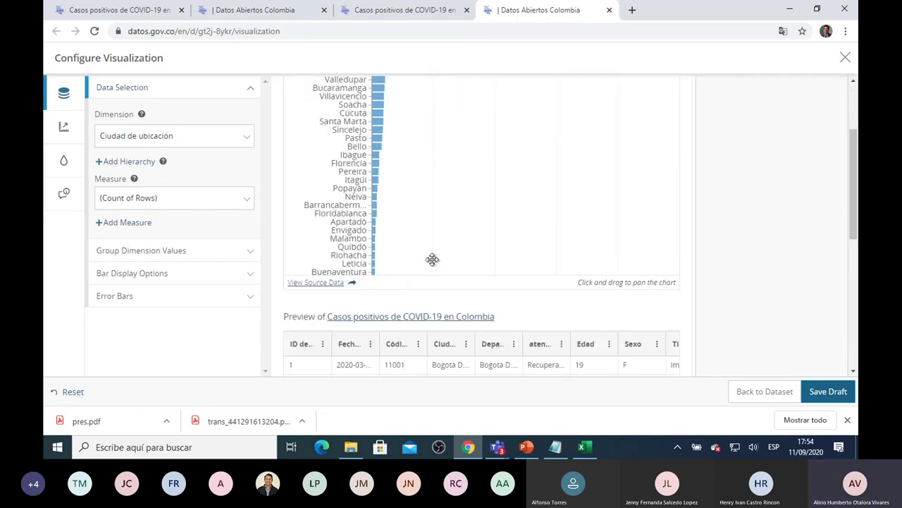
scroll(748, 206, up, 3)
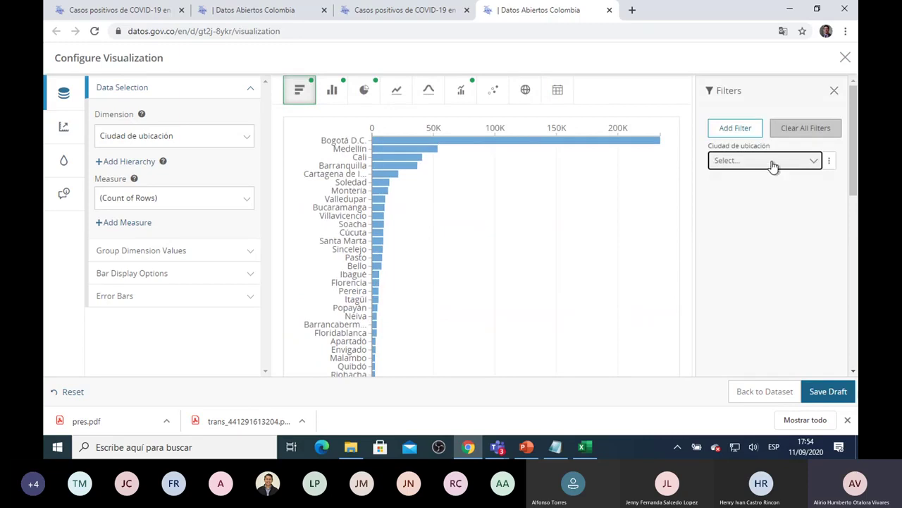
click(814, 162)
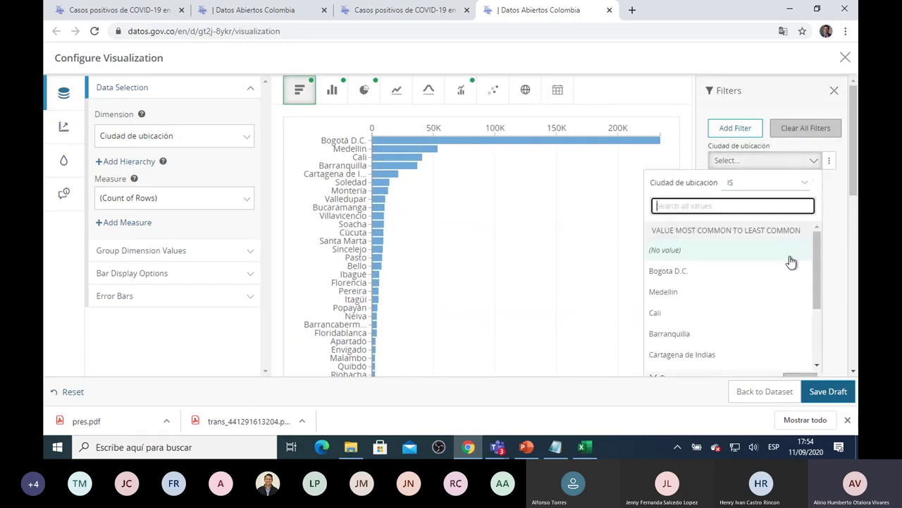
drag(816, 267, 803, 177)
click(814, 162)
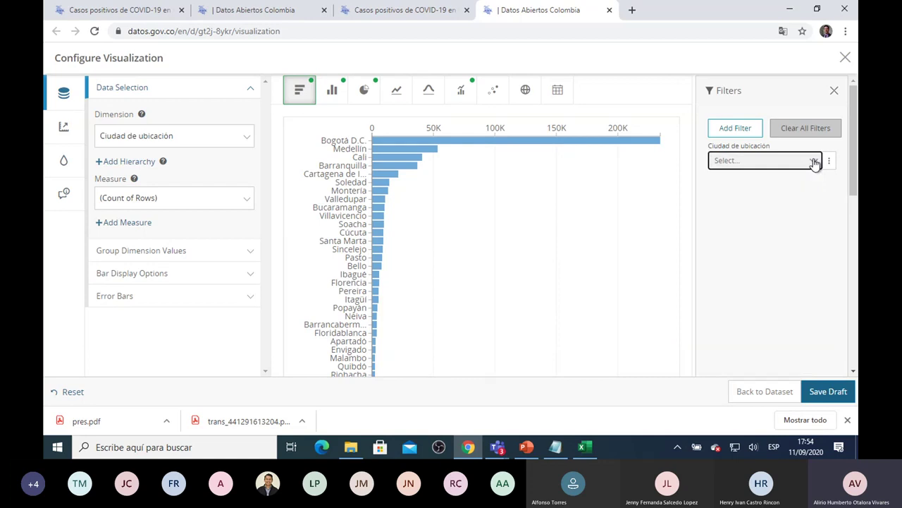
Add a filter on the Departamento o Distrito column to the bar chart
click(799, 128)
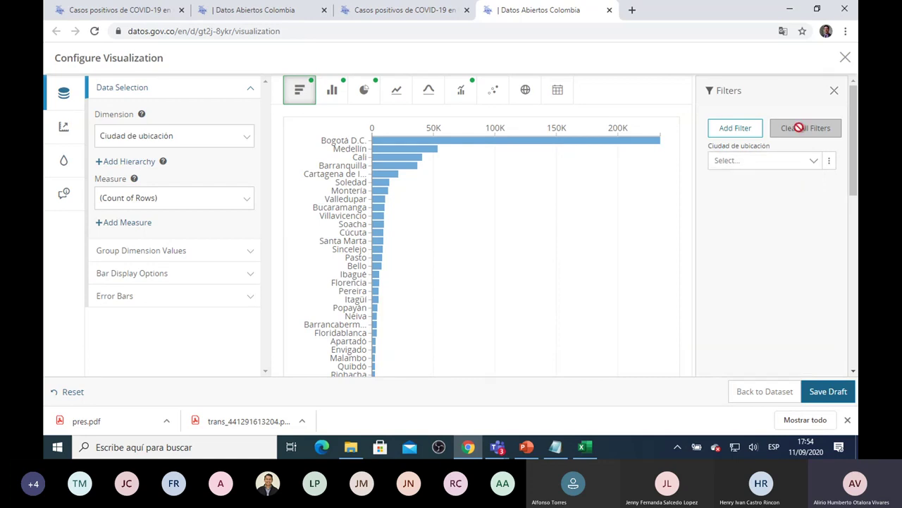
click(732, 127)
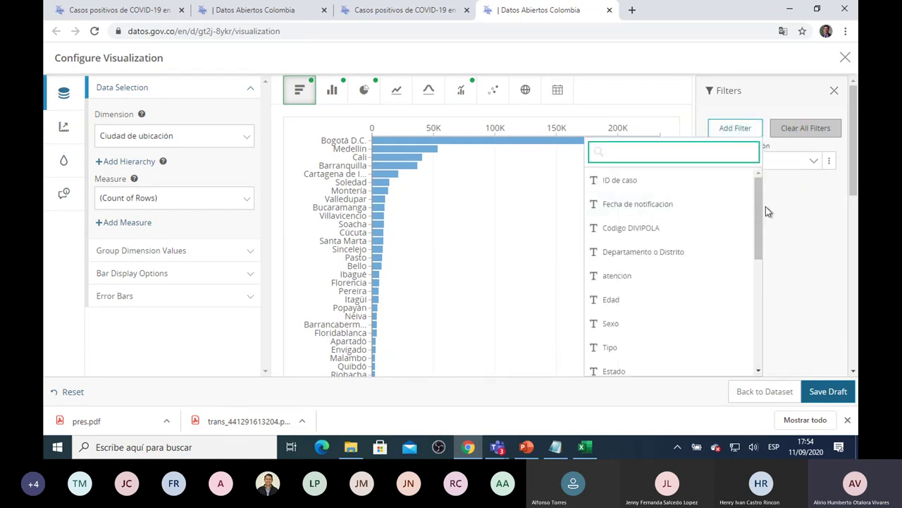
scroll(756, 209, down, 2)
scroll(756, 217, up, 1)
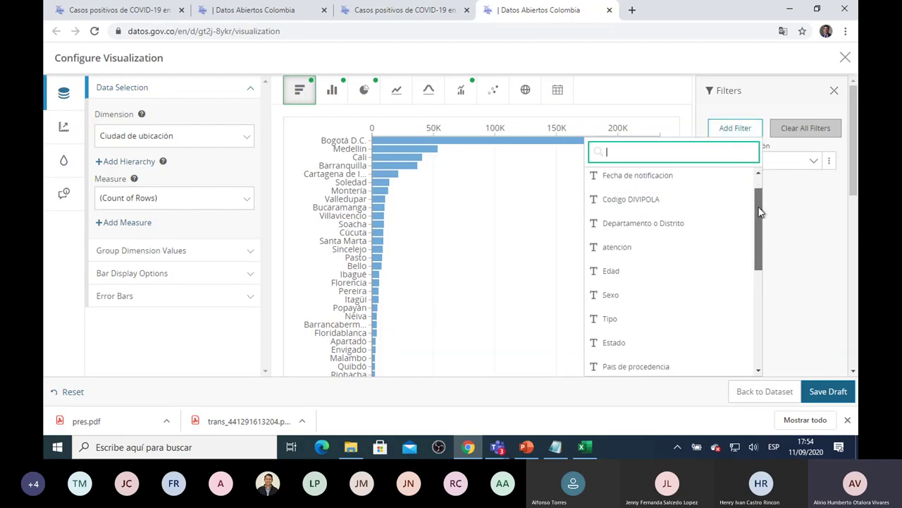
click(667, 226)
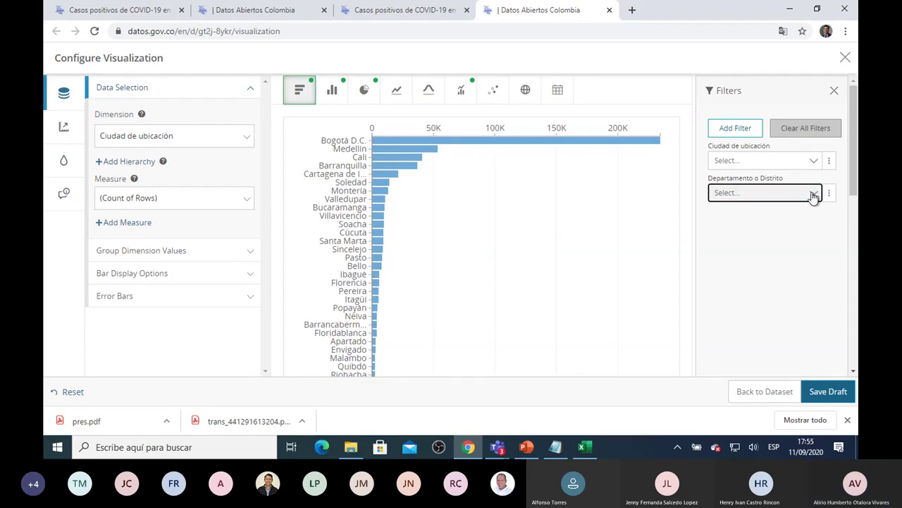
Try selecting Barranquilla D.E. in the Departamento o Distrito filter and deselect it again
click(814, 194)
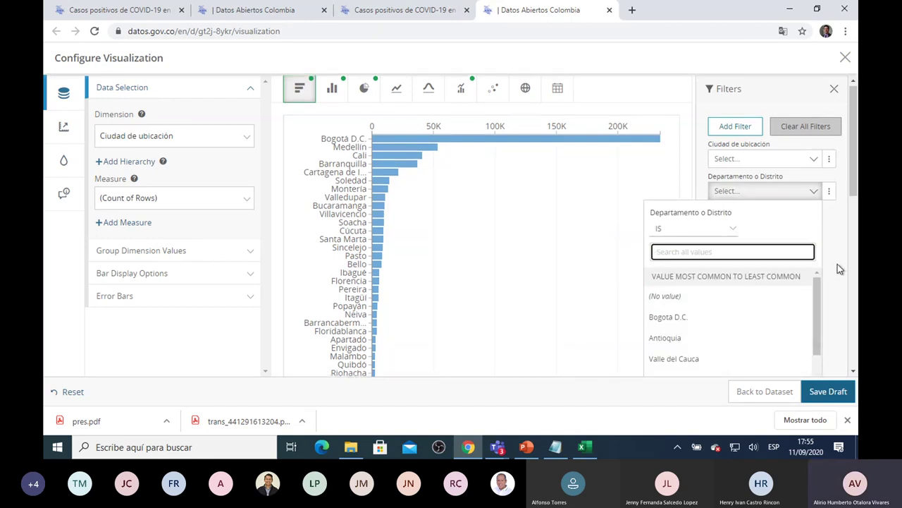
scroll(837, 264, down, 2)
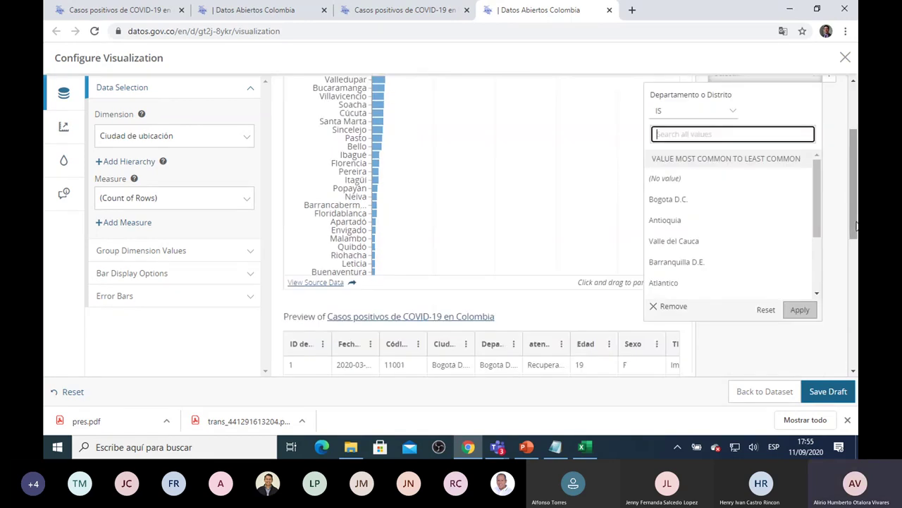
click(684, 262)
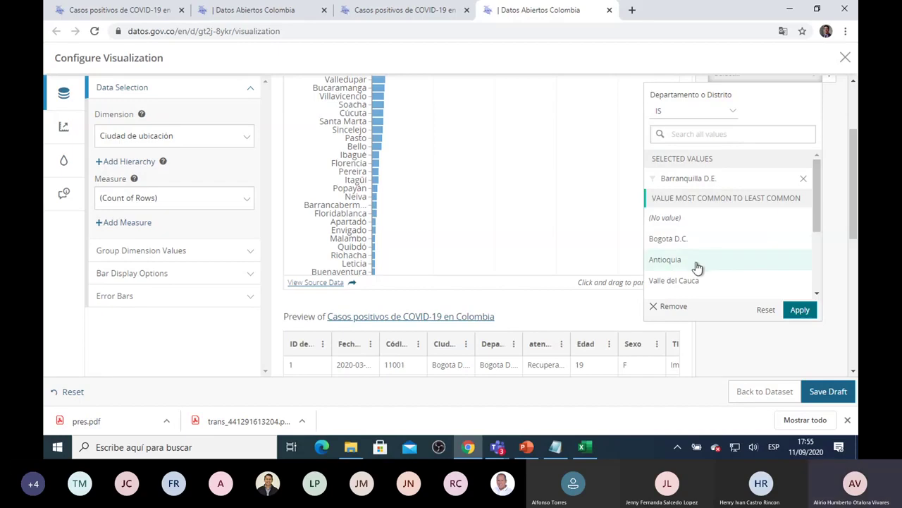
scroll(728, 212, up, 1)
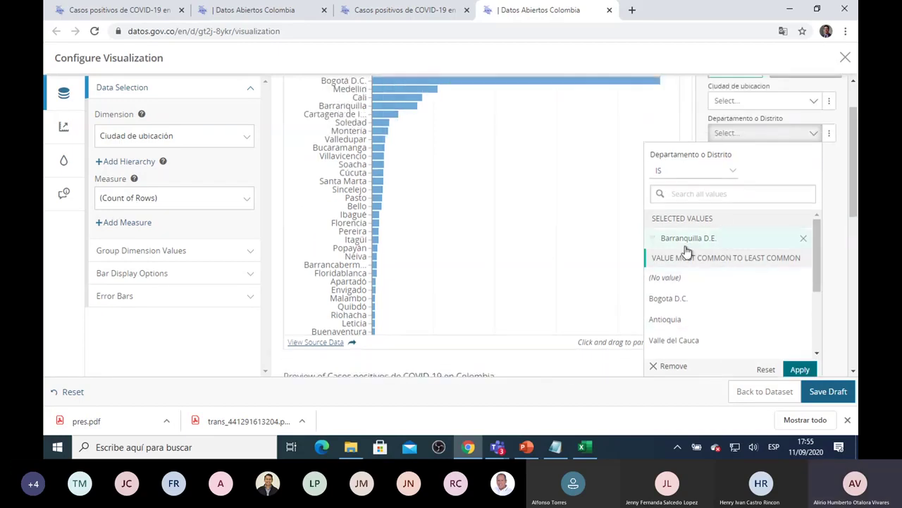
click(686, 238)
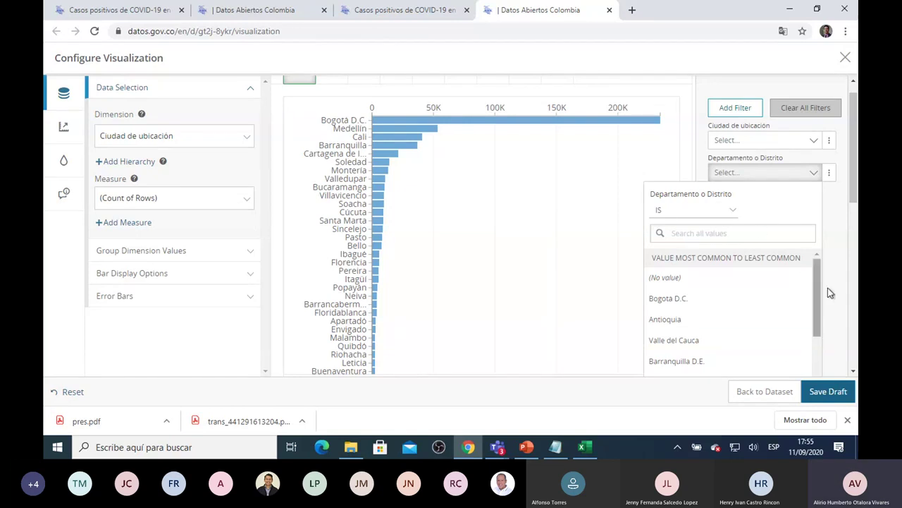
Examine the departments and districts offered by the Departamento o Distrito filter, and close the list without a selection
scroll(831, 254, down, 2)
scroll(834, 277, down, 1)
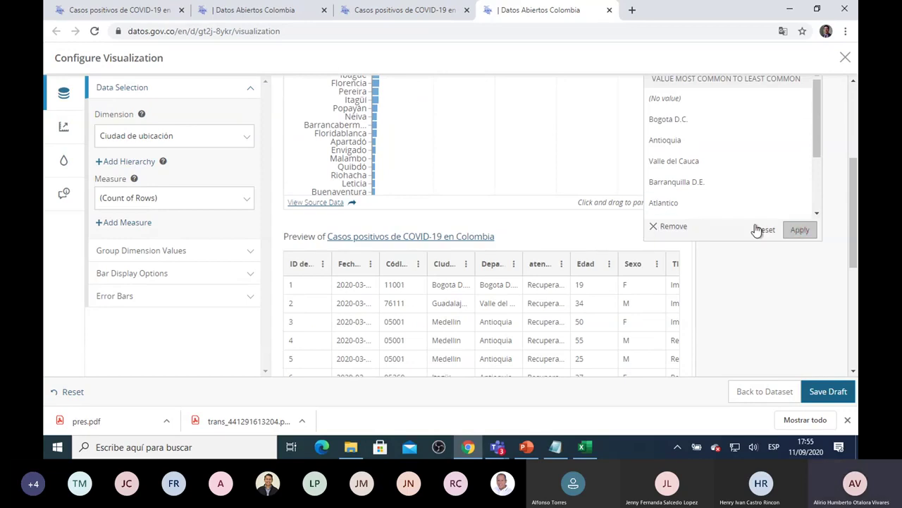
scroll(726, 216, up, 2)
scroll(729, 216, down, 1)
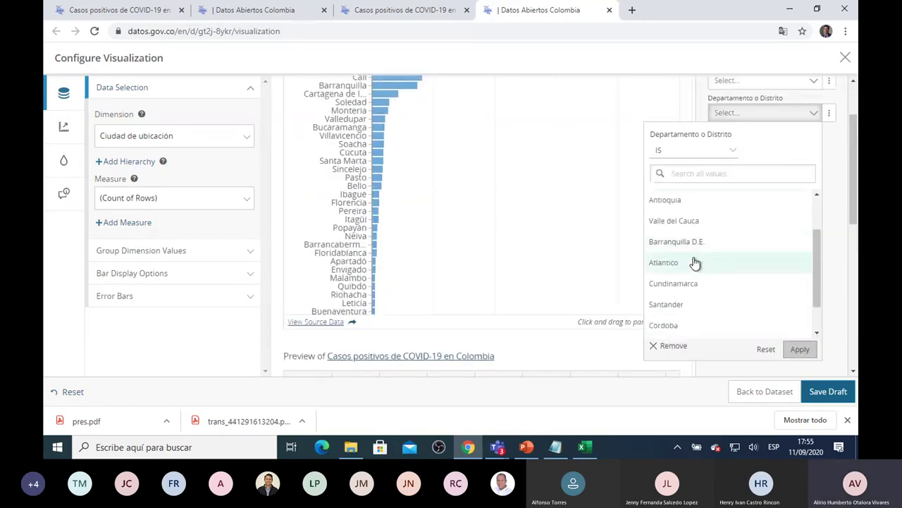
scroll(687, 285, down, 2)
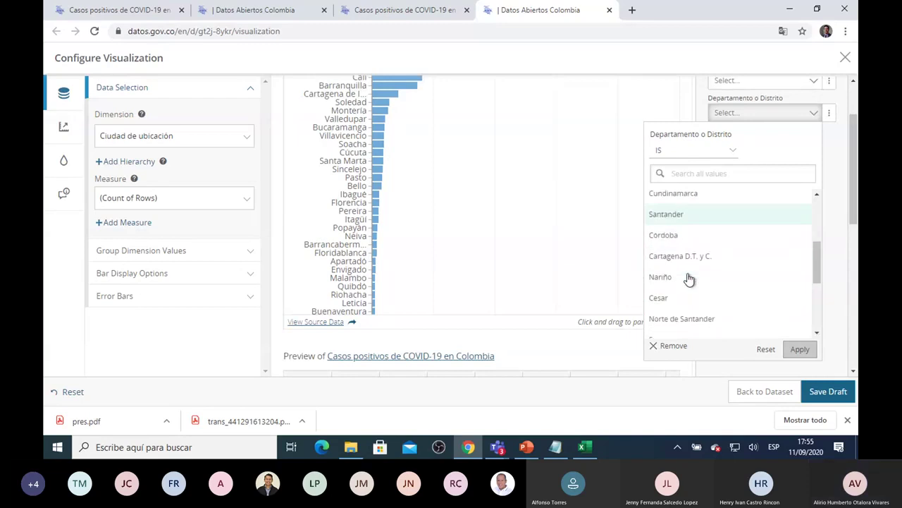
scroll(689, 279, down, 1)
scroll(686, 274, up, 3)
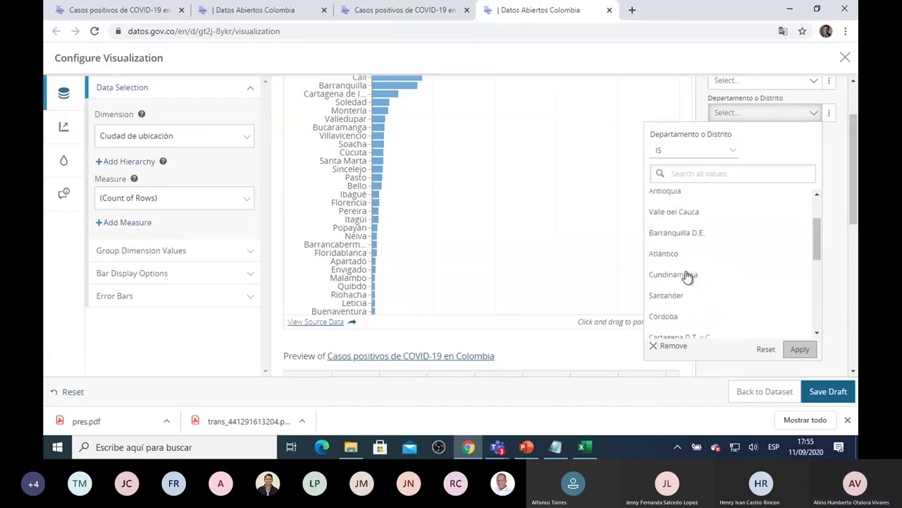
click(837, 146)
scroll(830, 143, up, 1)
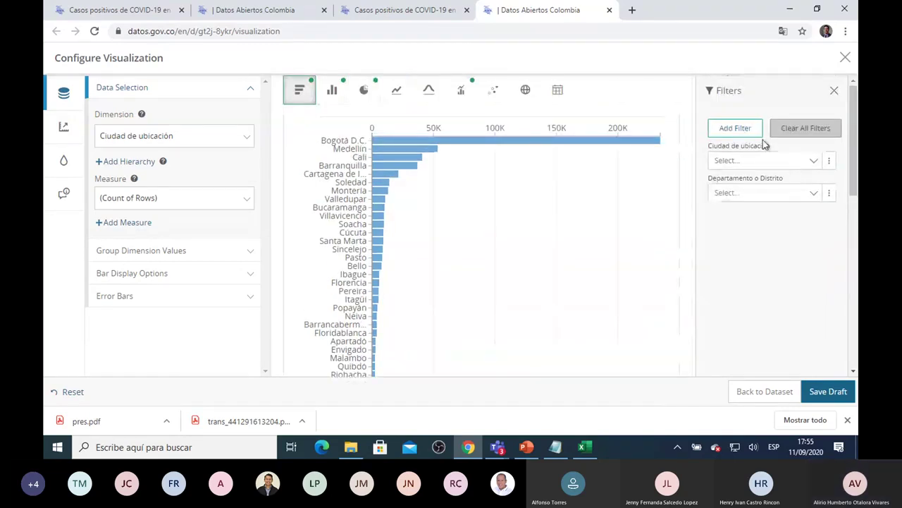
Try to clear all filters, and check the options and city values of the Ciudad de ubicación filter without a selection
click(815, 164)
click(816, 129)
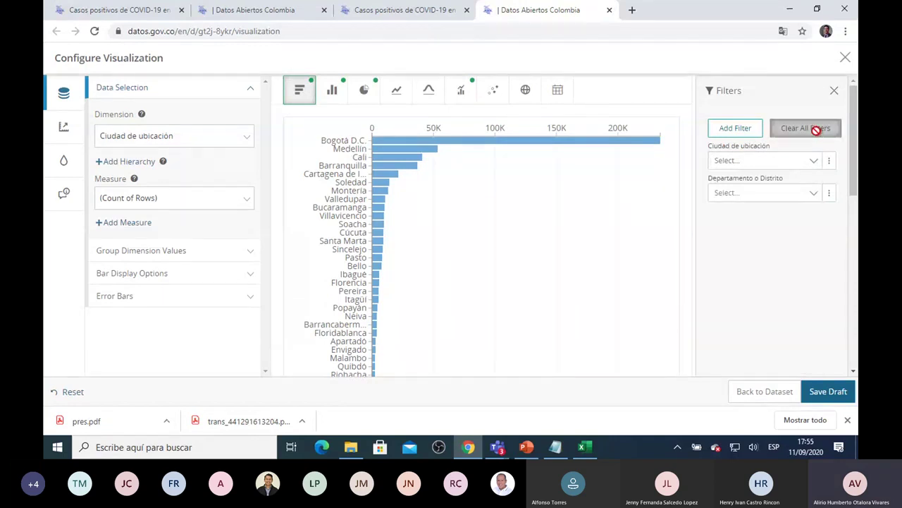
click(829, 163)
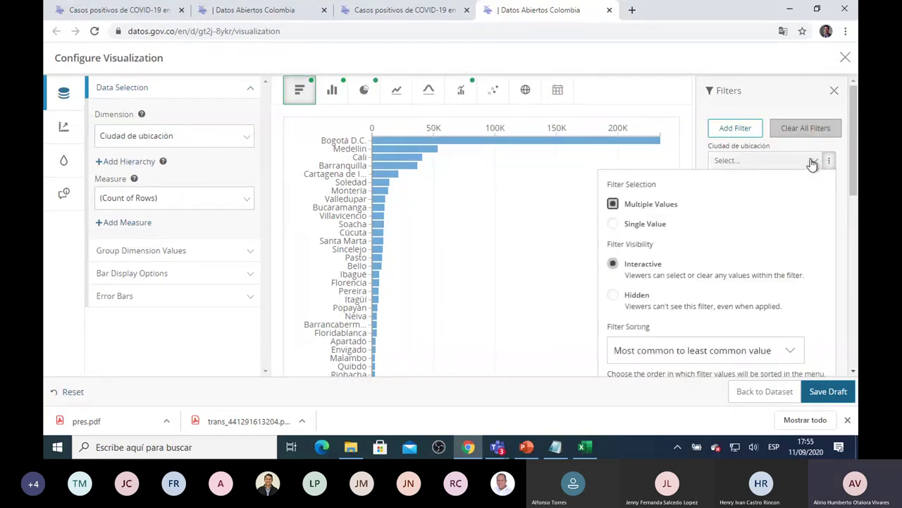
click(812, 161)
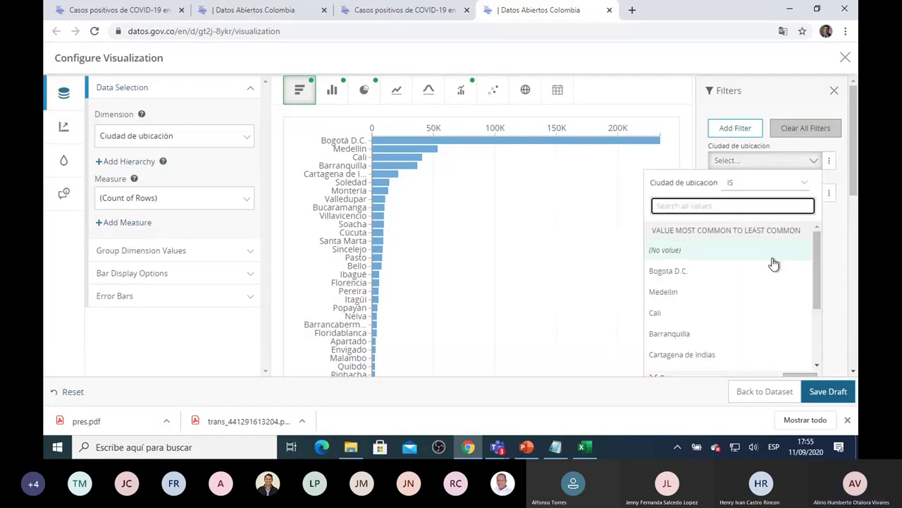
click(834, 251)
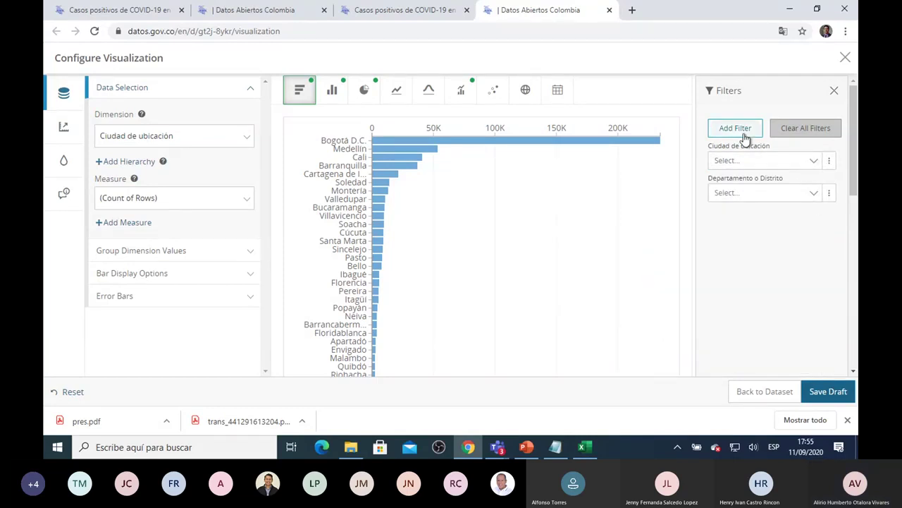
click(833, 93)
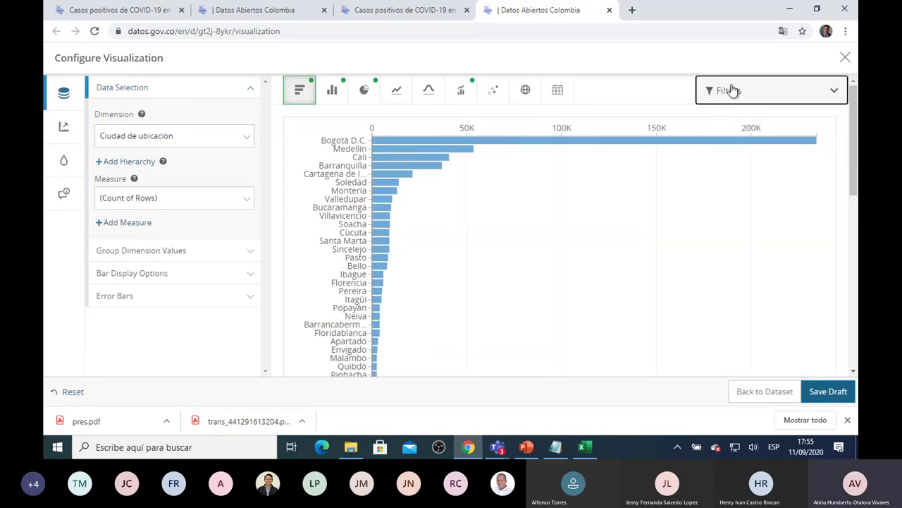
click(832, 93)
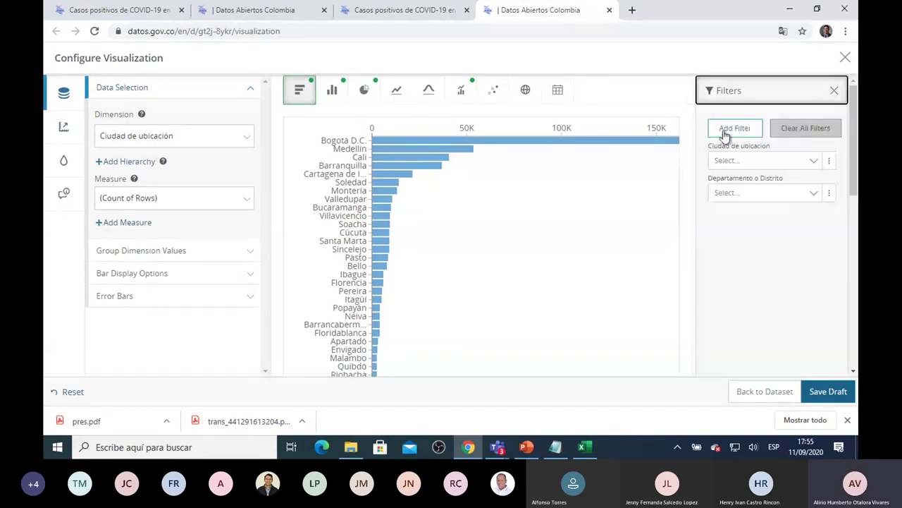
Examine the selection, visibility and sorting settings of the Ciudad de ubicación filter, and close them without making changes
click(829, 162)
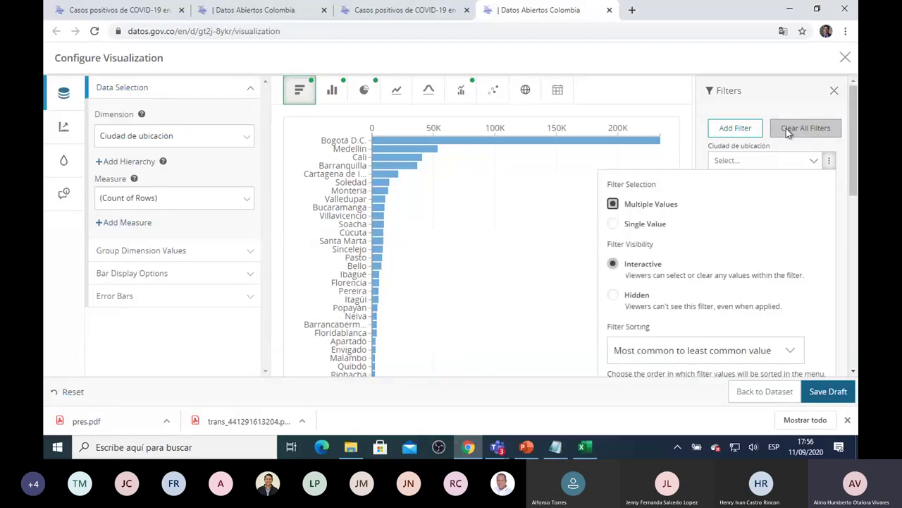
click(786, 129)
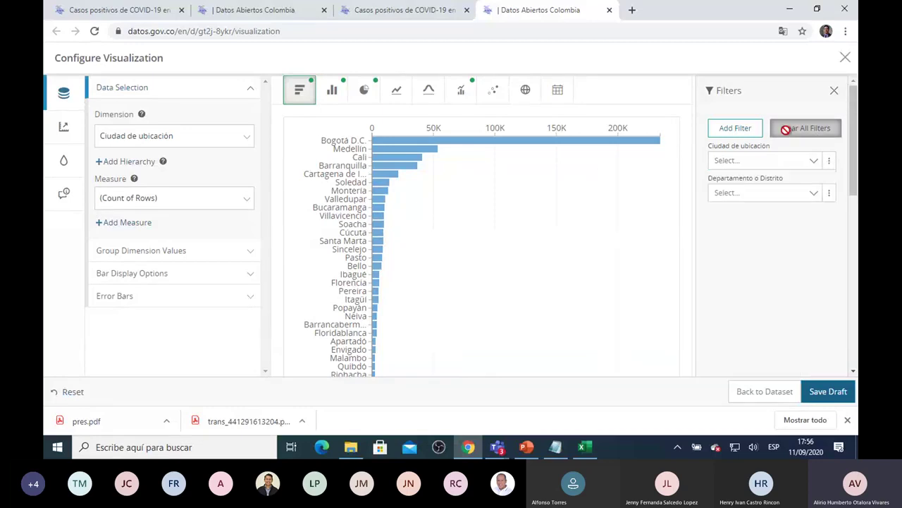
click(829, 161)
click(828, 161)
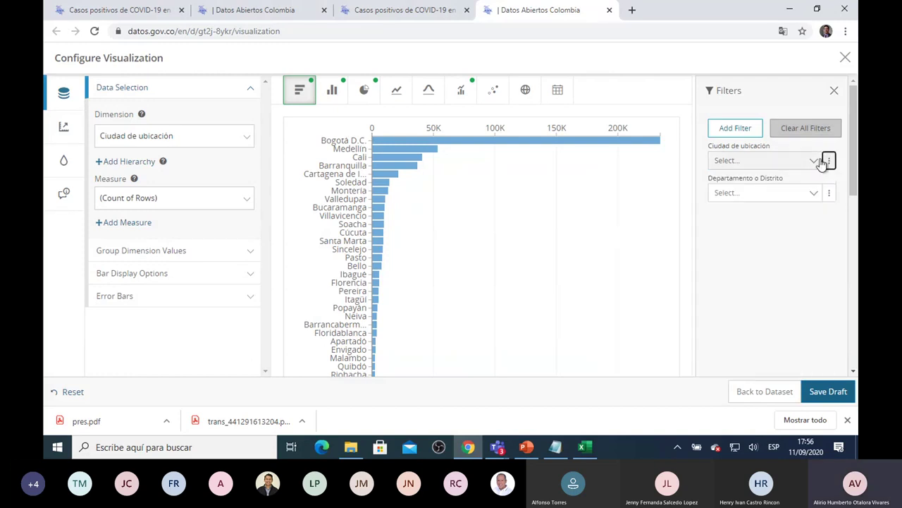
click(815, 162)
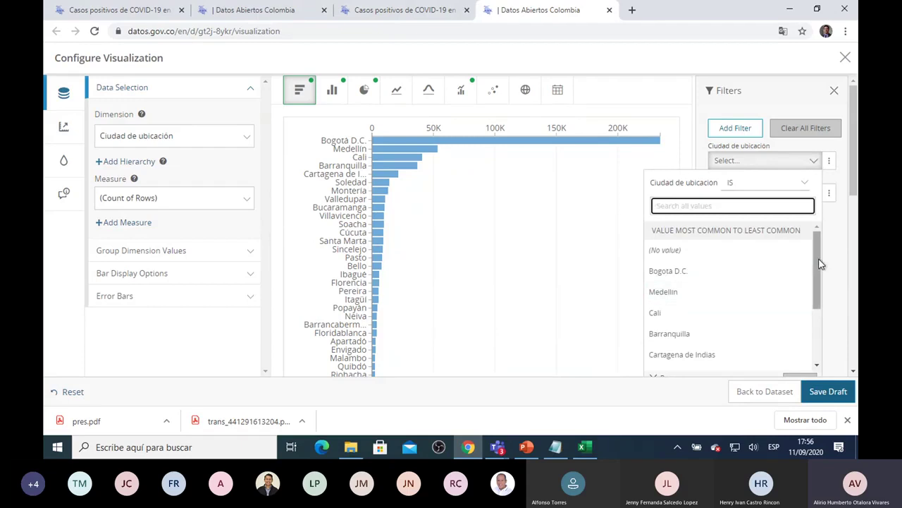
click(761, 144)
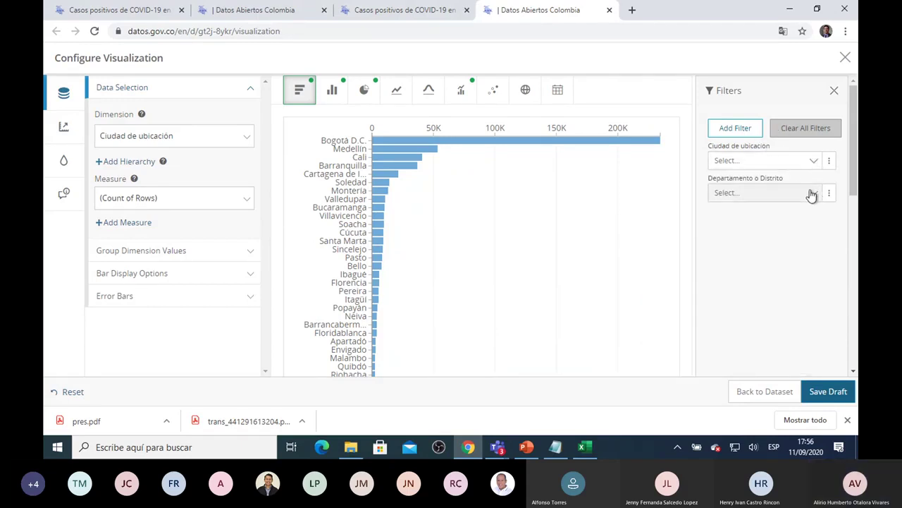
click(829, 162)
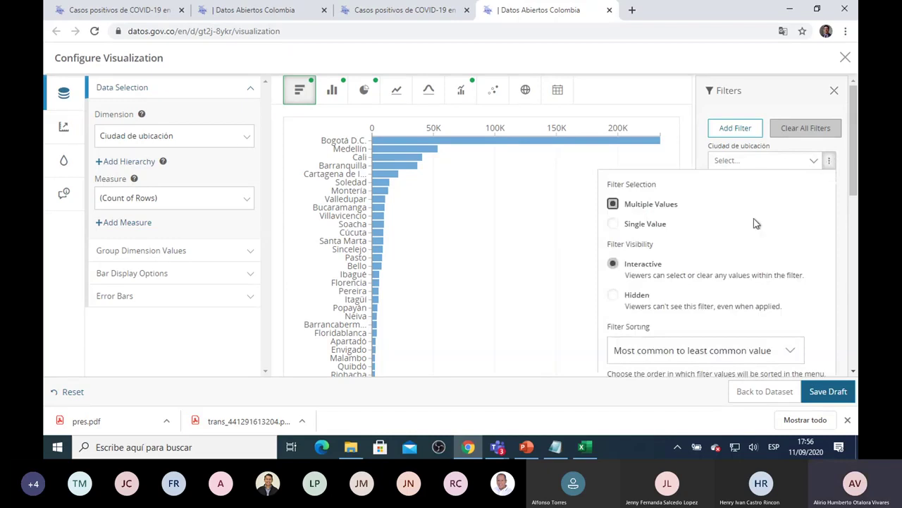
scroll(690, 285, down, 2)
scroll(677, 301, up, 2)
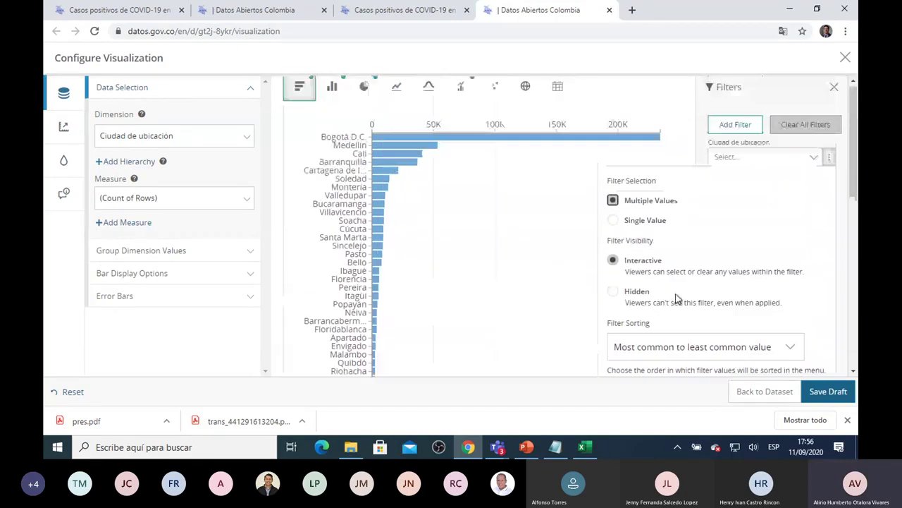
click(828, 160)
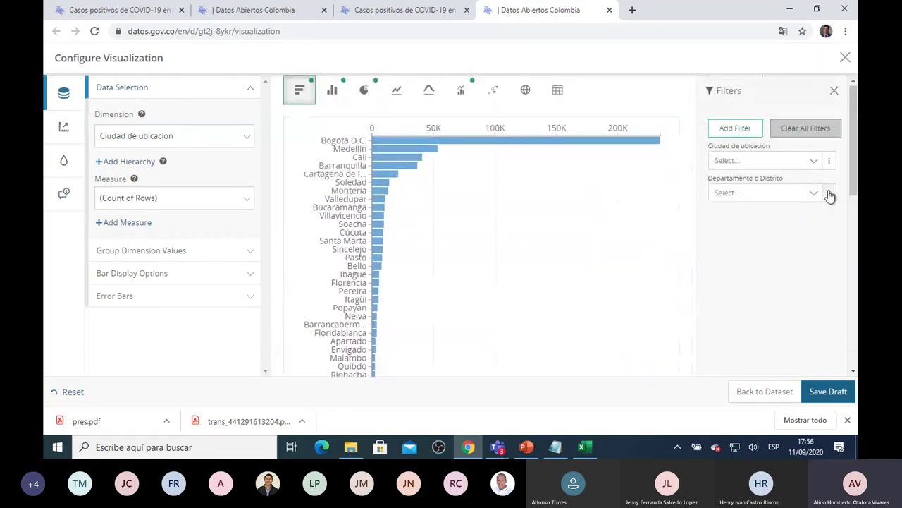
Filter the chart by Departamento o Distrito to Atlántico and Cundinamarca, and apply the selection
click(808, 199)
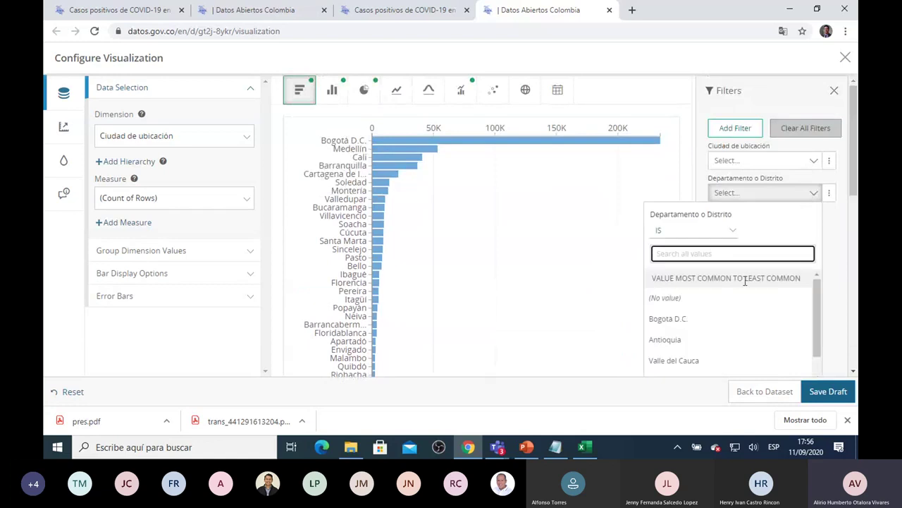
scroll(741, 285, down, 3)
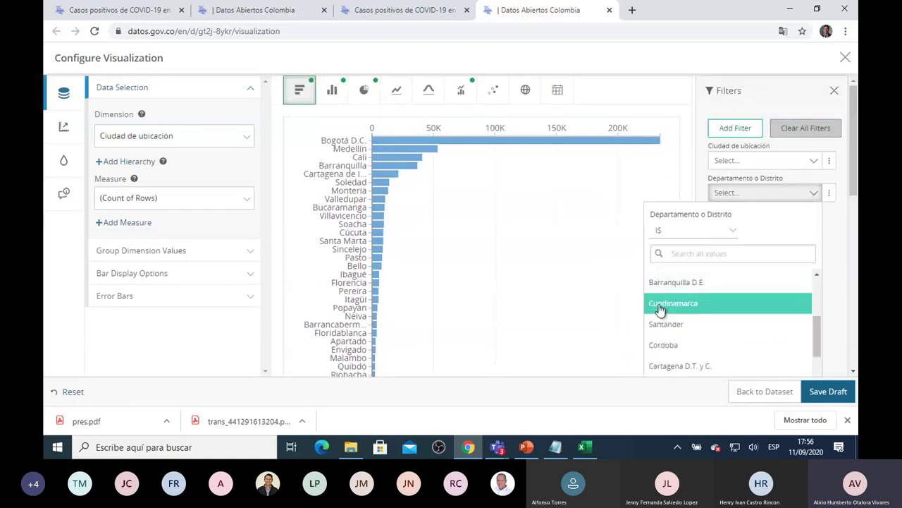
click(659, 310)
scroll(825, 301, down, 1)
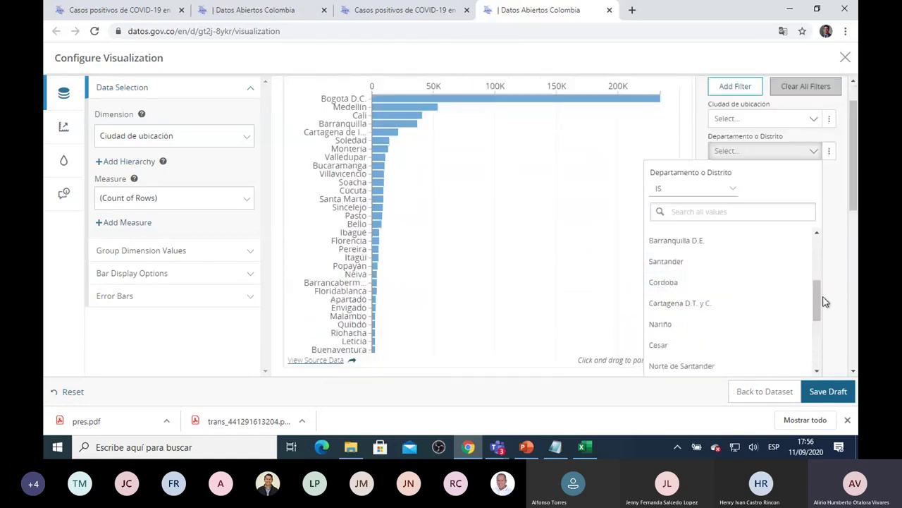
scroll(824, 301, down, 3)
click(800, 251)
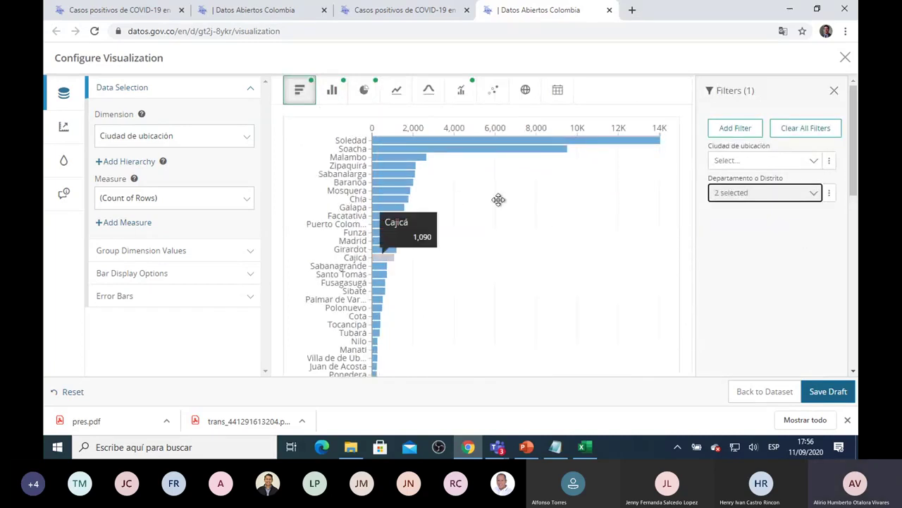
Try removing Cundinamarca from the selected values of the Departamento o Distrito filter
click(817, 195)
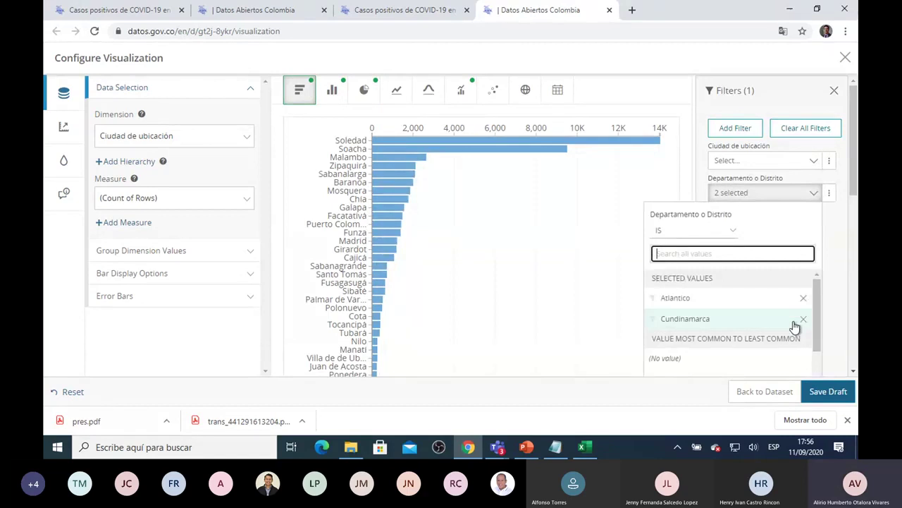
click(802, 320)
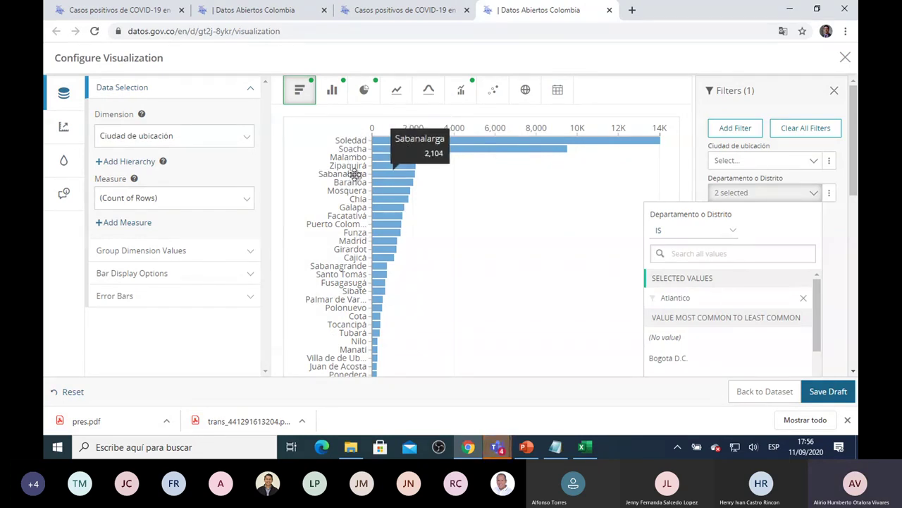
Check the condition and the available city values of the Ciudad de ubicación filter, and close it without a selection
click(817, 162)
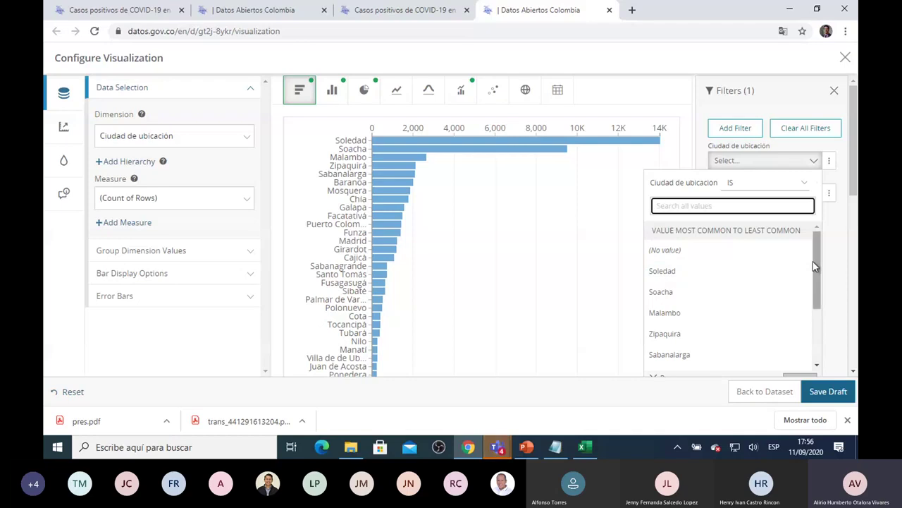
scroll(814, 265, down, 1)
scroll(814, 265, up, 1)
click(808, 183)
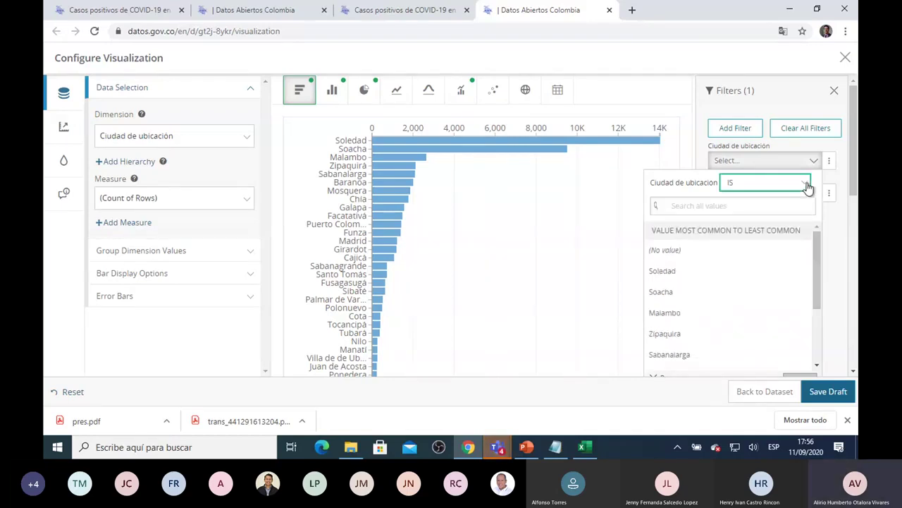
click(808, 185)
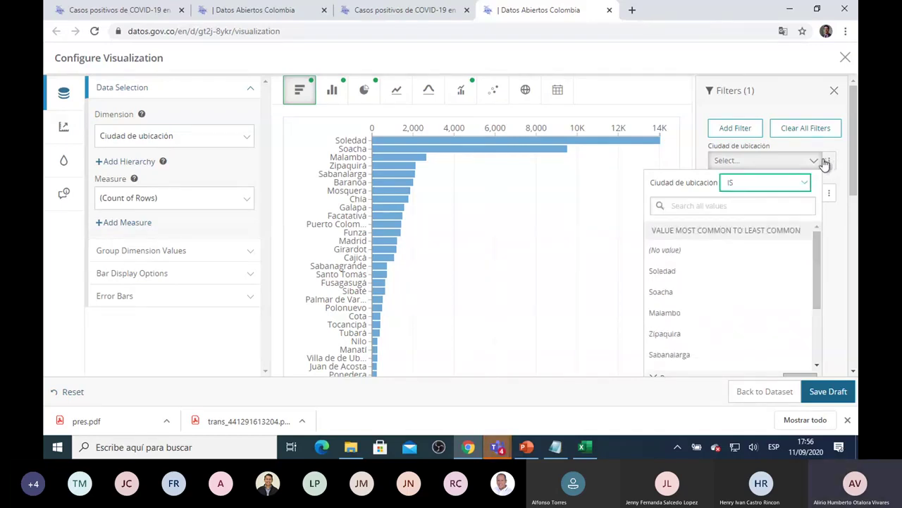
click(799, 149)
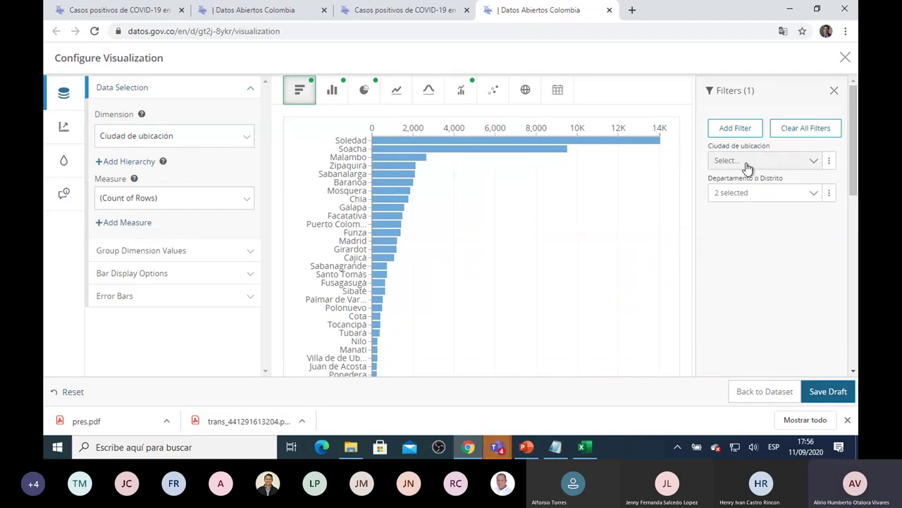
Look for a way to remove the Ciudad de ubicación filter in its selection, visibility and sorting settings, leaving them unchanged
right_click(818, 162)
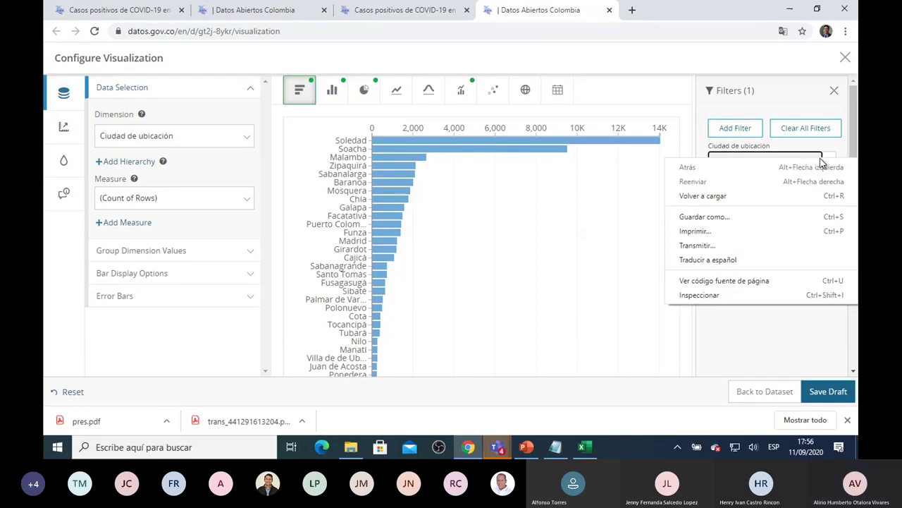
click(667, 210)
click(832, 162)
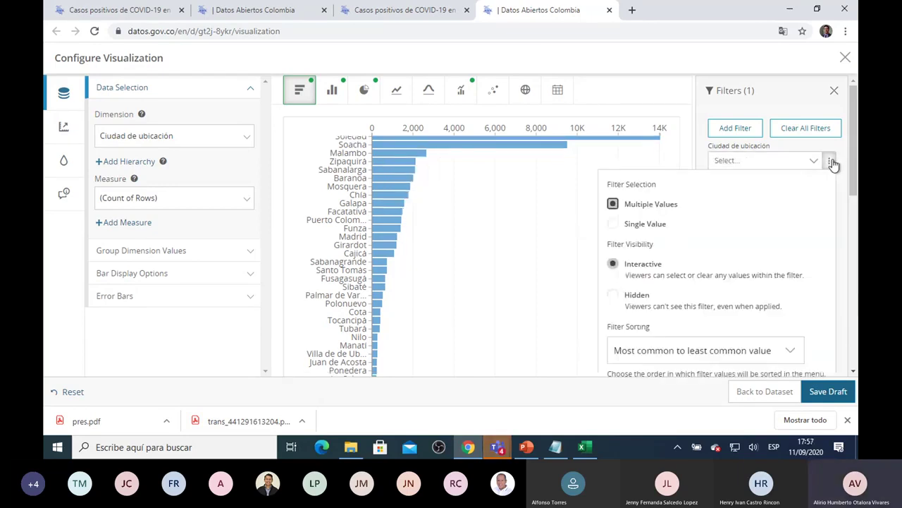
scroll(790, 237, down, 4)
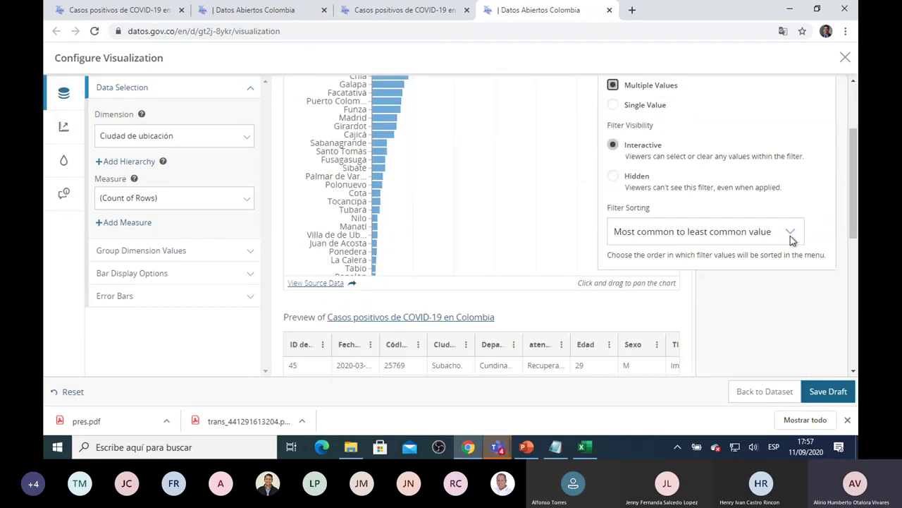
scroll(788, 238, up, 2)
scroll(788, 238, up, 2)
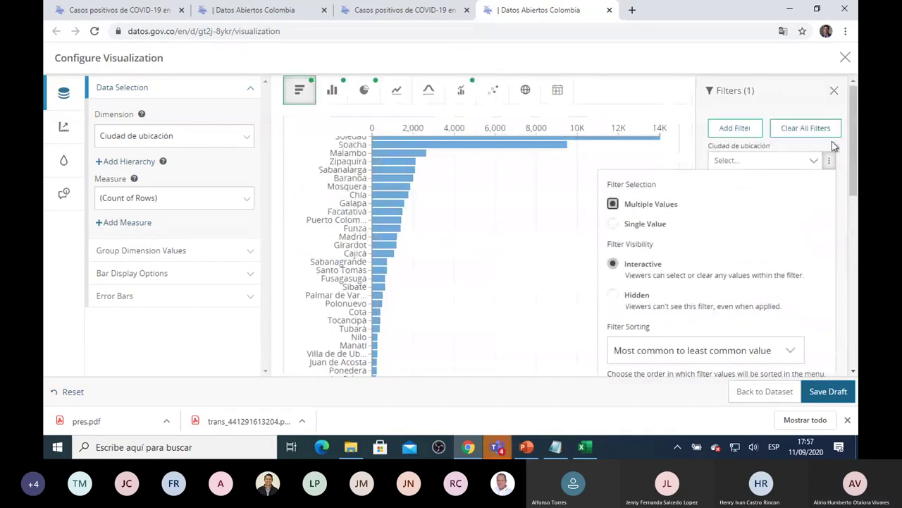
click(828, 161)
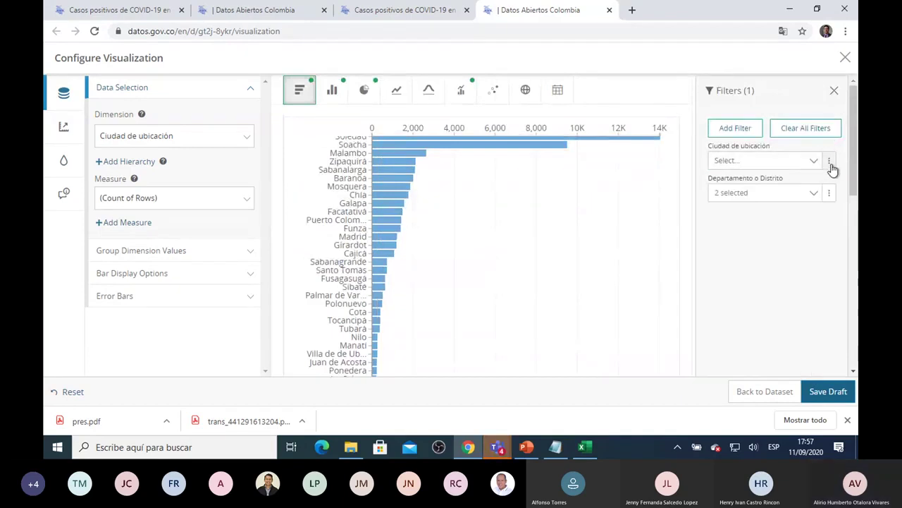
click(737, 92)
click(832, 92)
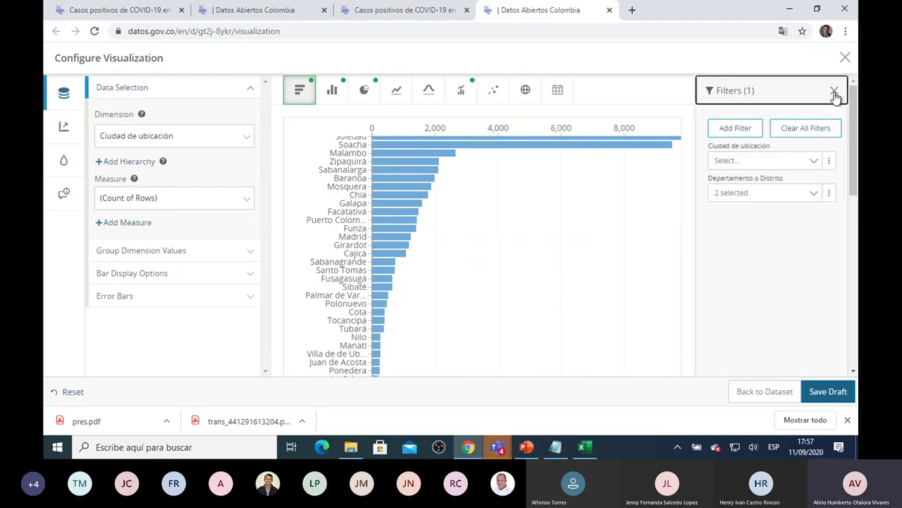
Try (No value) as the selected value of the Ciudad de ubicación filter, and take it out again
click(813, 160)
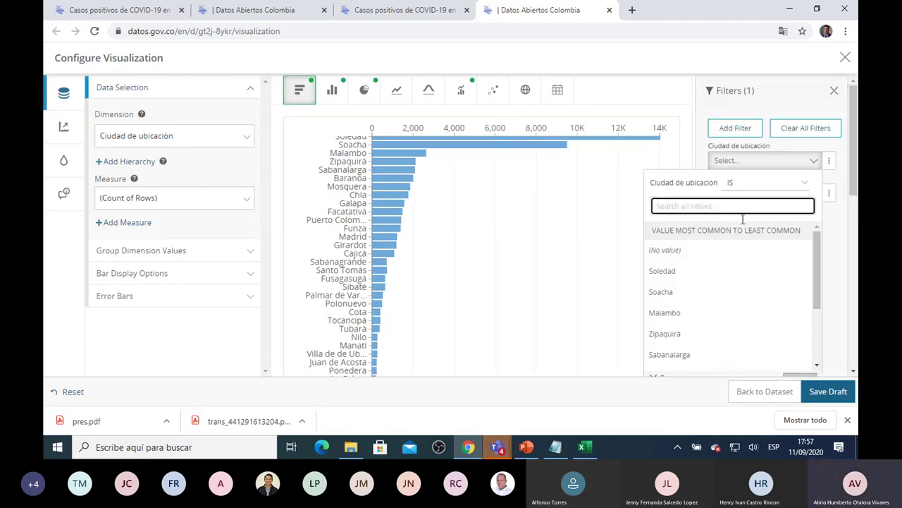
click(682, 253)
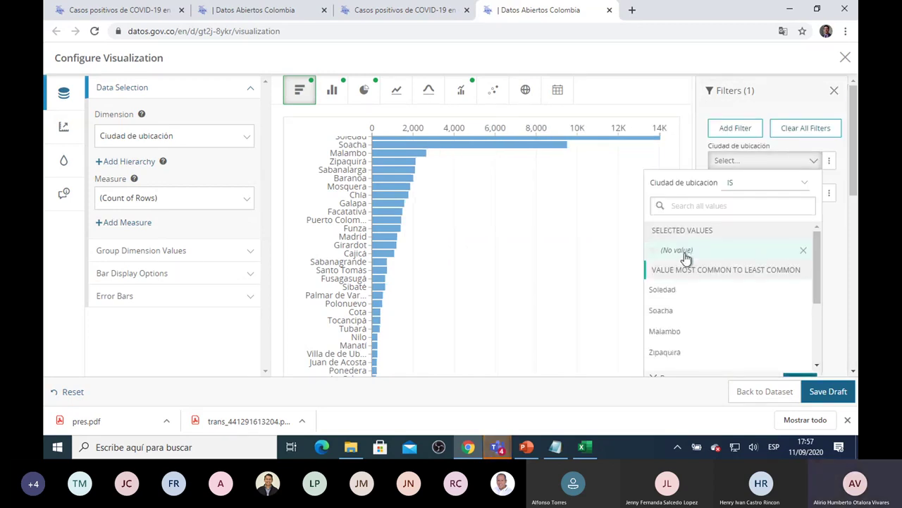
click(802, 251)
drag(816, 250, 806, 230)
click(833, 218)
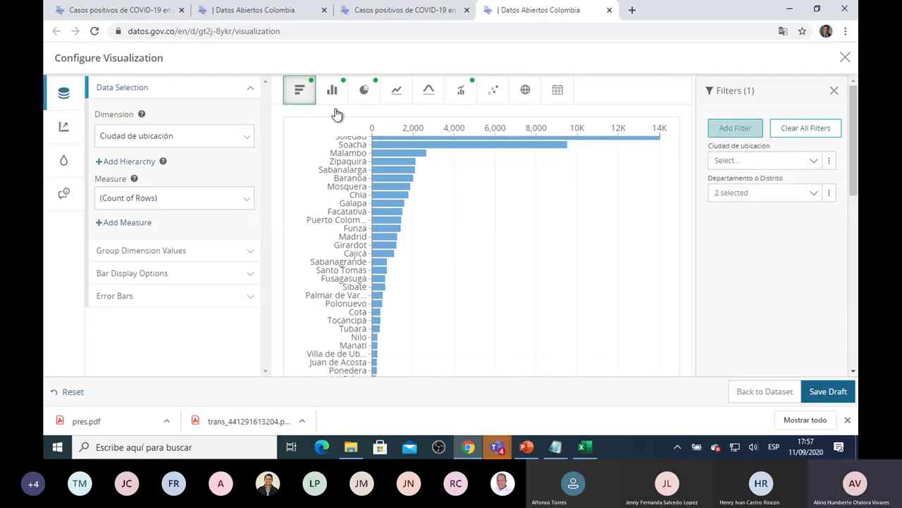
Reload the visualization page to start over with an empty chart, and dismiss the translation offer
click(94, 32)
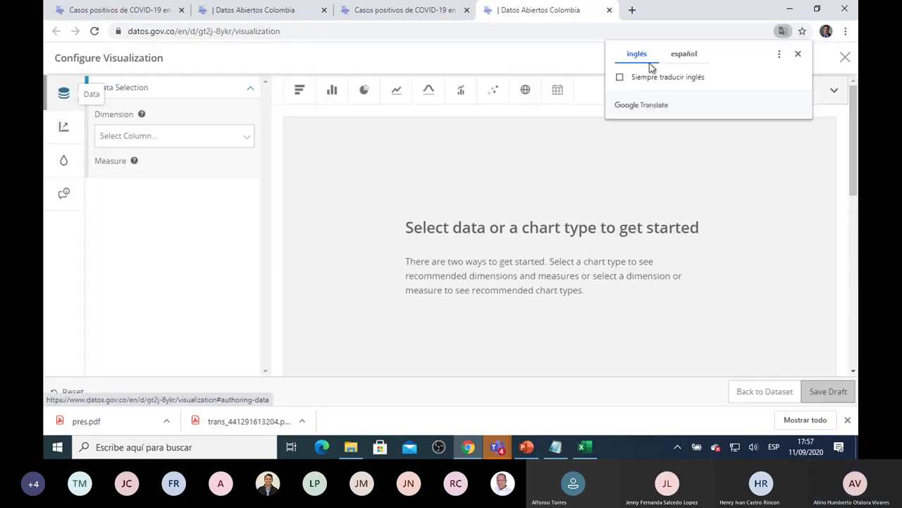
click(799, 55)
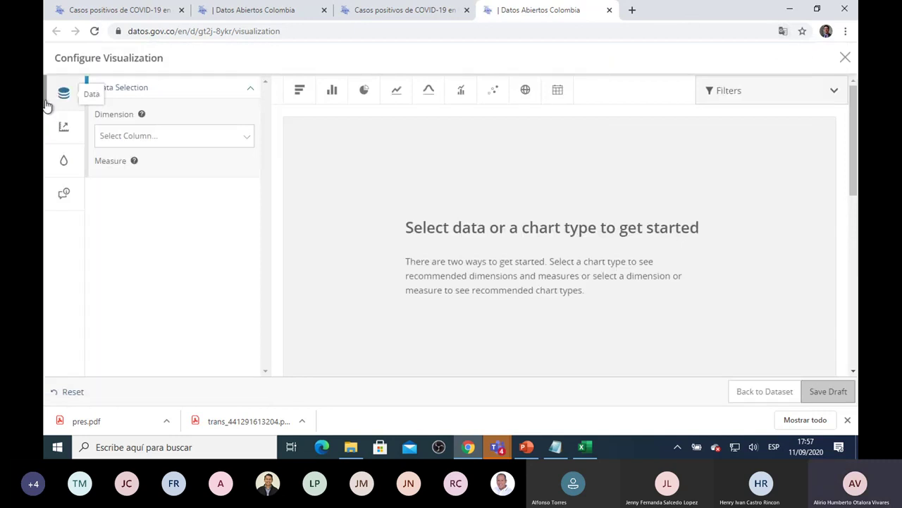
click(248, 95)
click(247, 96)
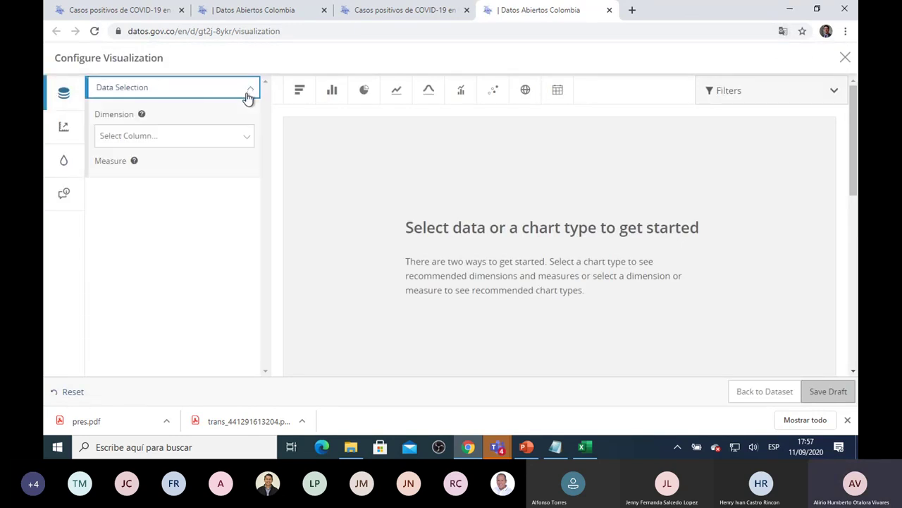
Create a bar chart with Ciudad de ubicación as the dimension
click(249, 138)
click(191, 163)
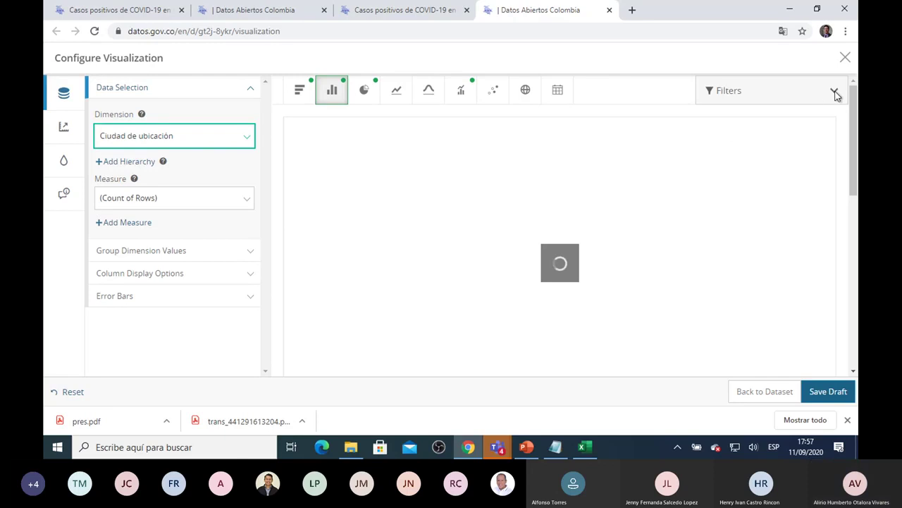
click(301, 95)
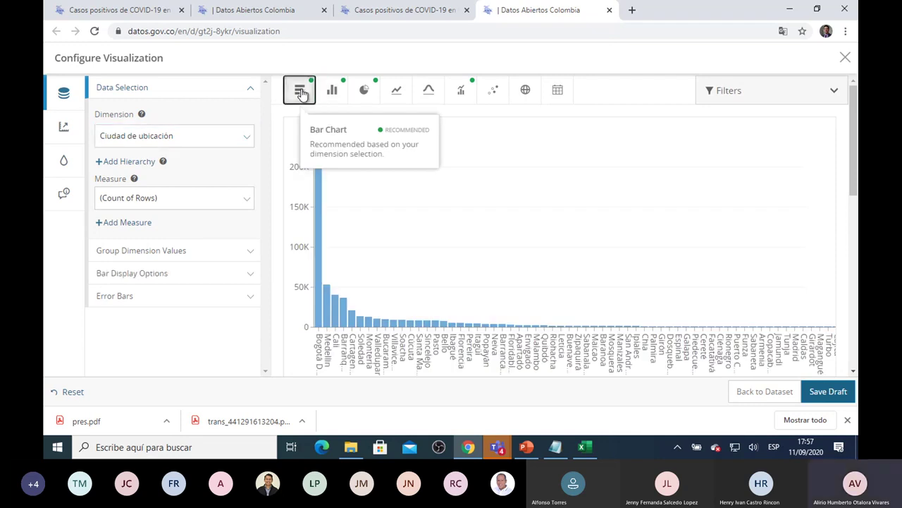
Add a Departamento o Distrito filter to the chart, select Atlántico as its value and apply it
click(832, 93)
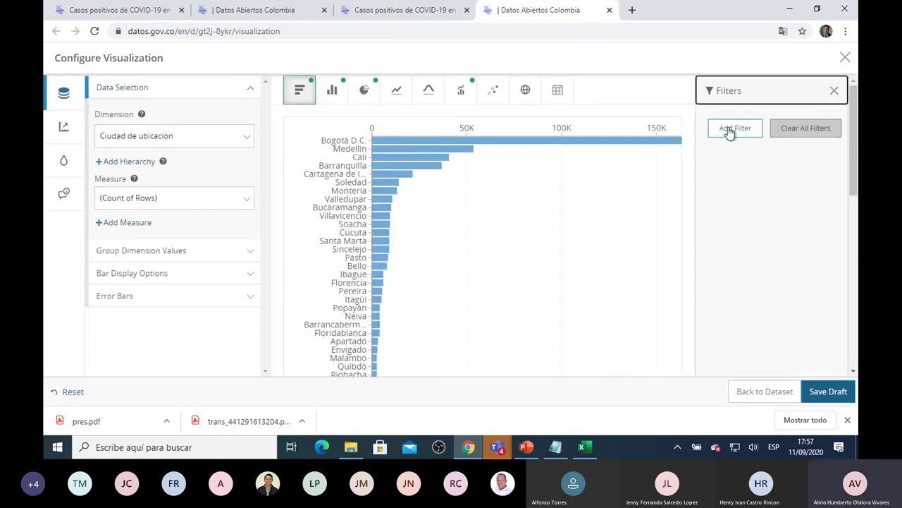
click(730, 131)
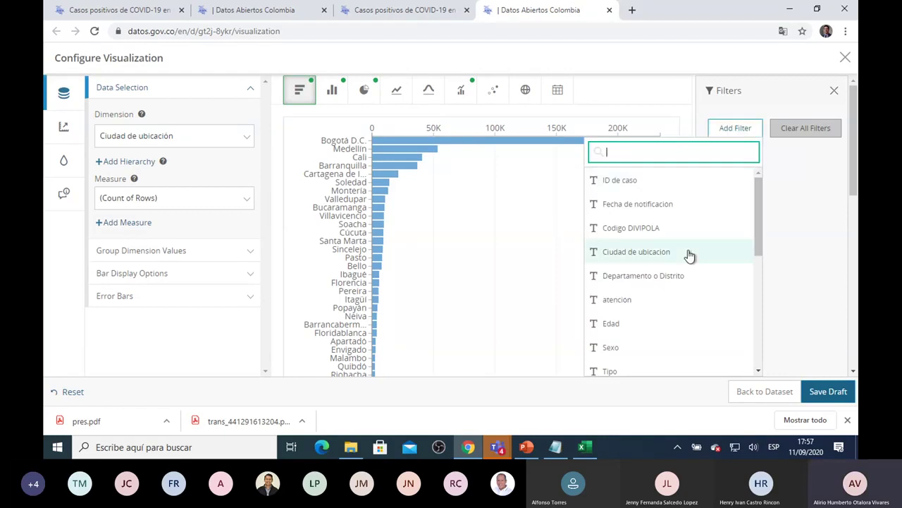
click(655, 280)
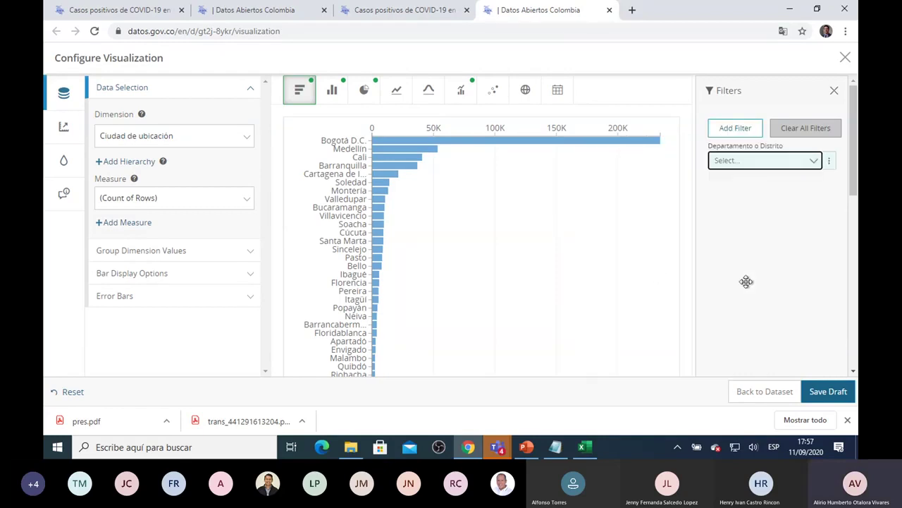
click(816, 161)
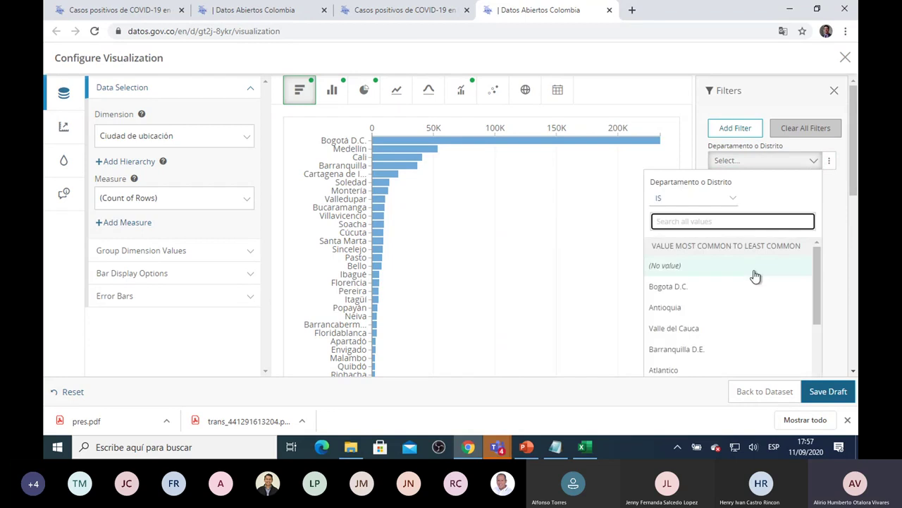
scroll(717, 303, down, 1)
scroll(717, 303, down, 1)
click(666, 312)
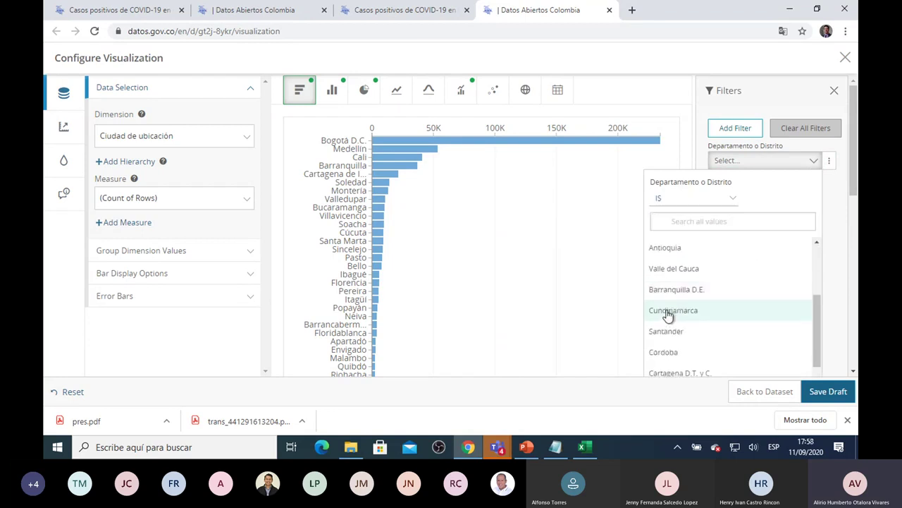
scroll(846, 300, down, 3)
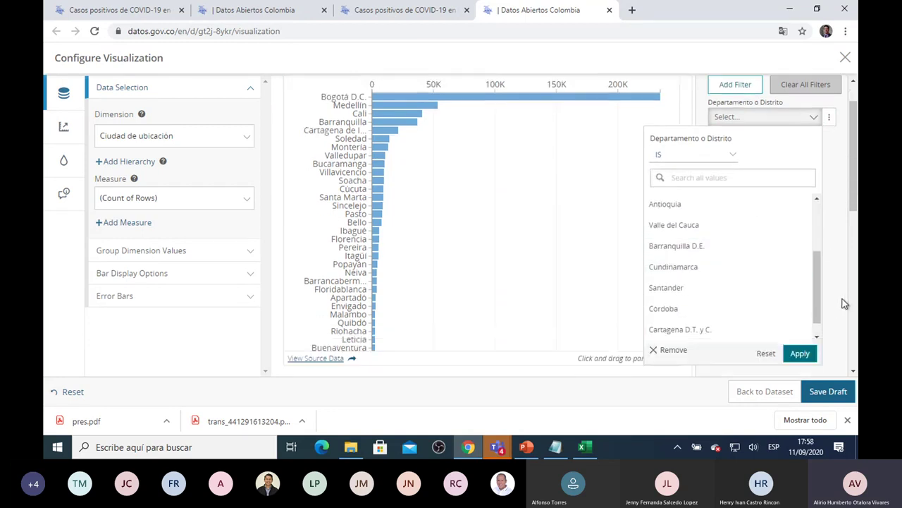
click(801, 277)
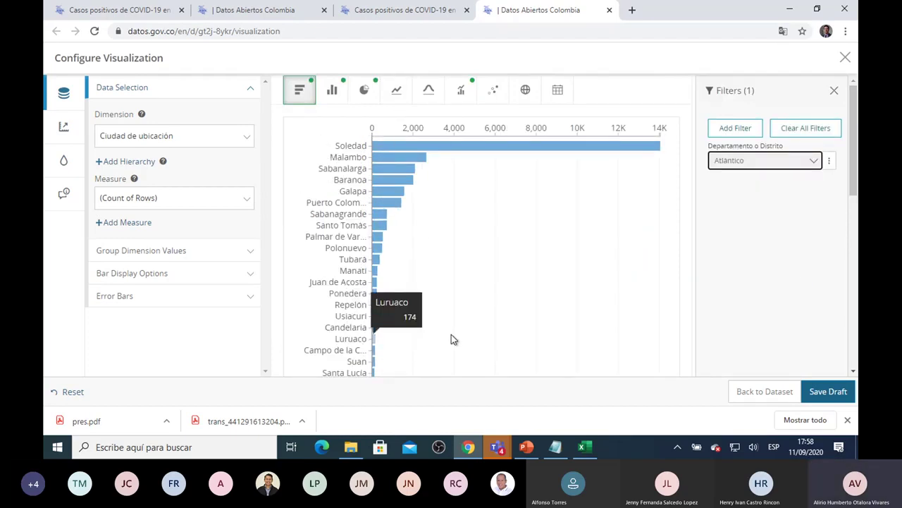
Look over the Atlántico city bars, and group the dimension values by Estado
scroll(356, 294, down, 2)
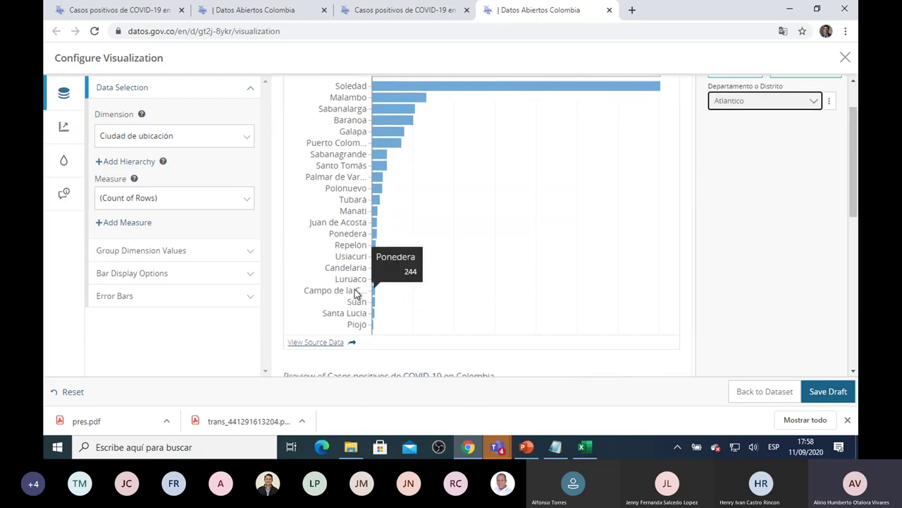
scroll(354, 294, up, 2)
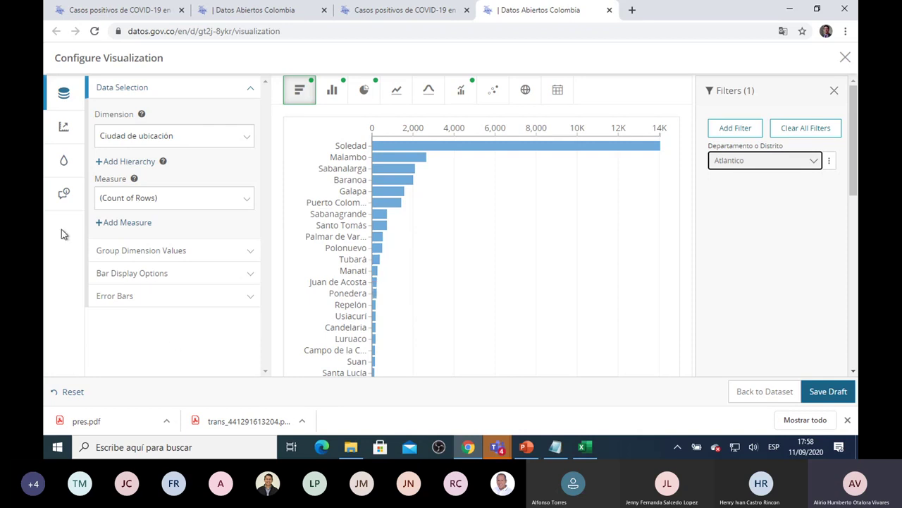
click(253, 256)
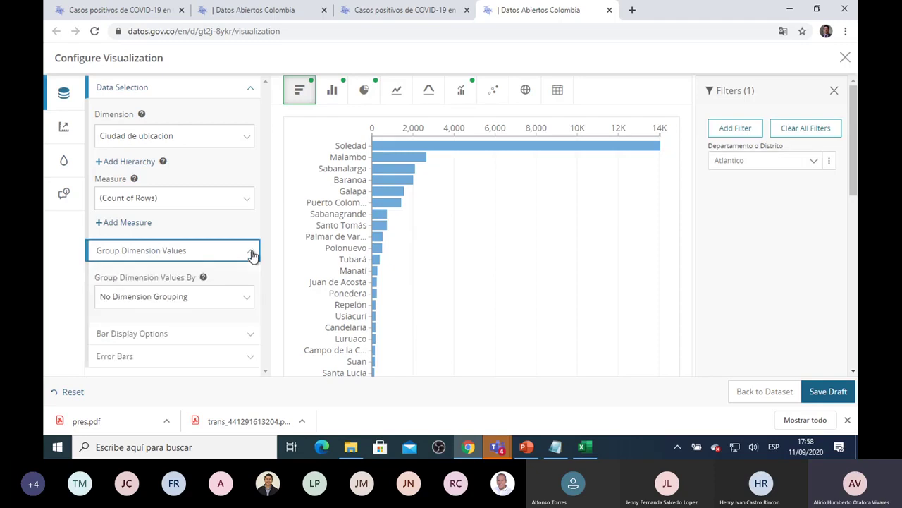
click(243, 304)
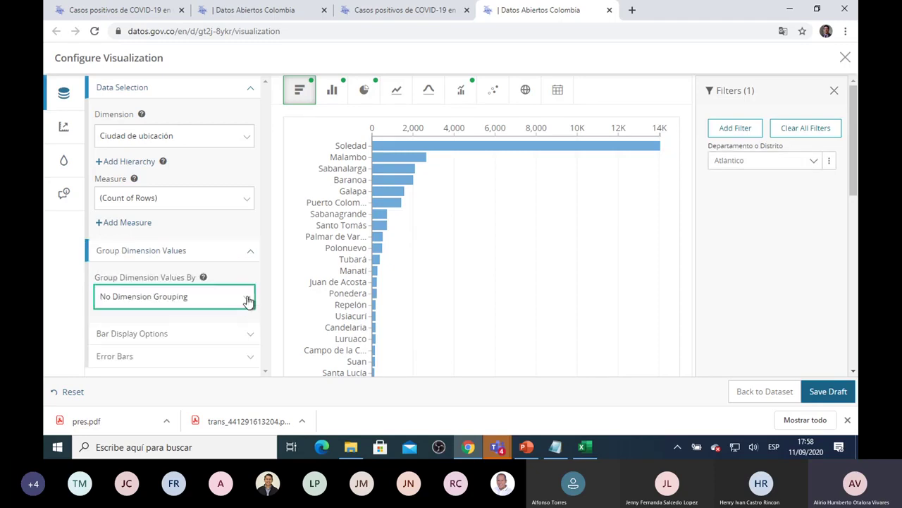
click(127, 227)
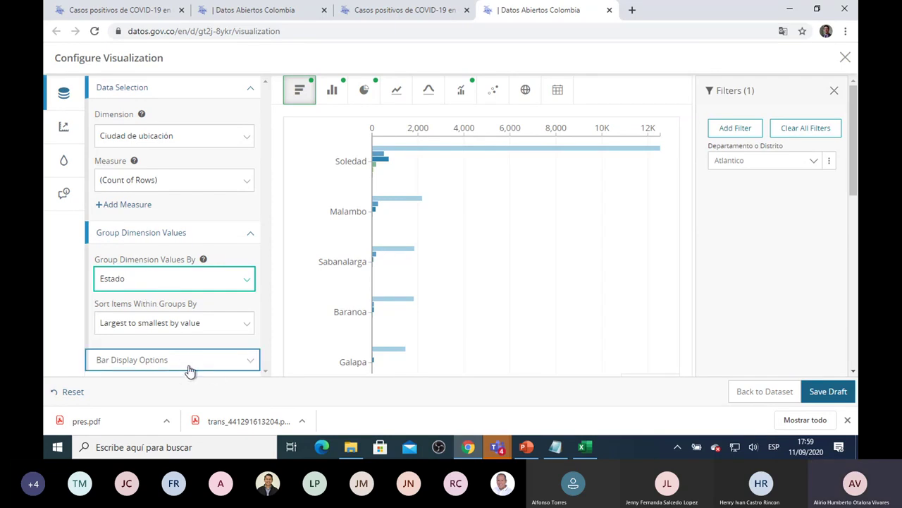
Set the multi-series display of the bars to Stacked
click(250, 364)
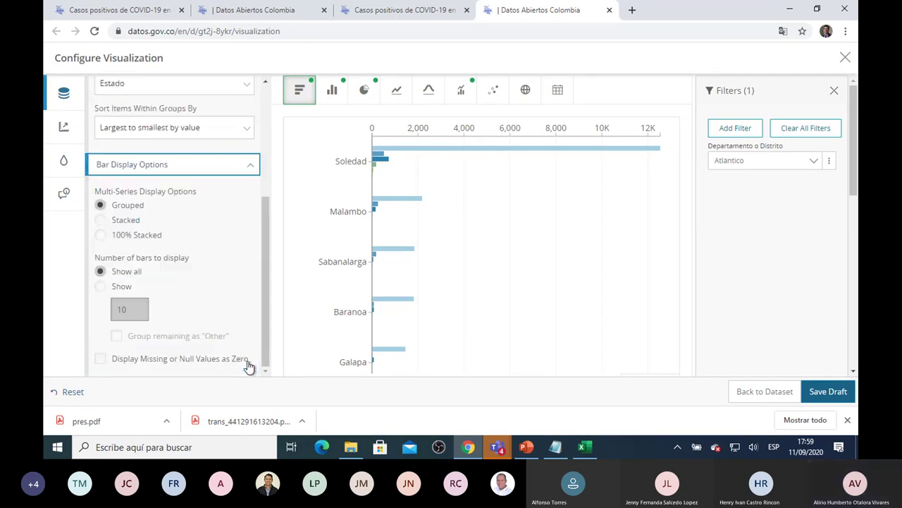
click(100, 221)
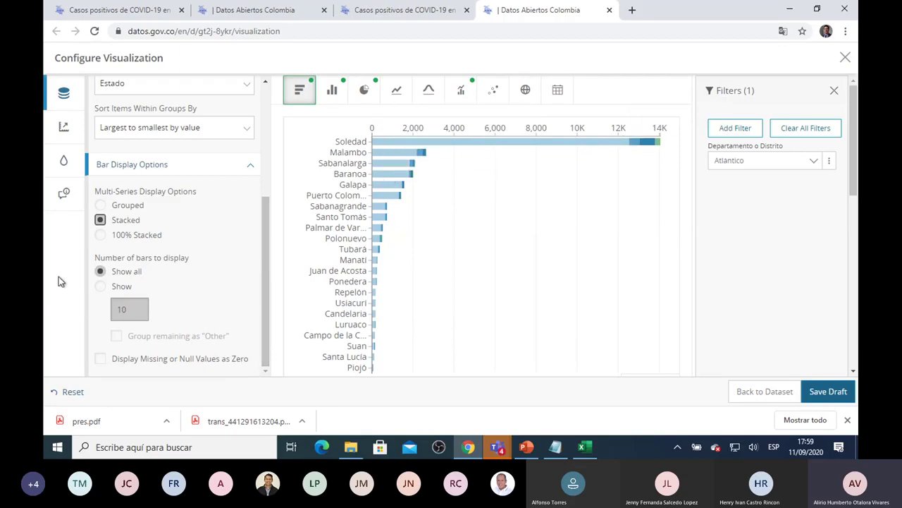
click(251, 165)
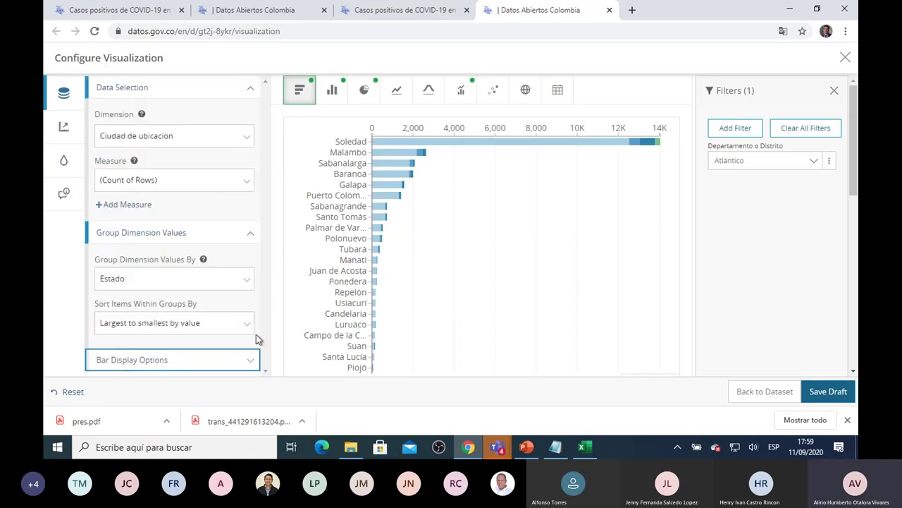
Change the chart's color palette to Categorical 2
click(63, 163)
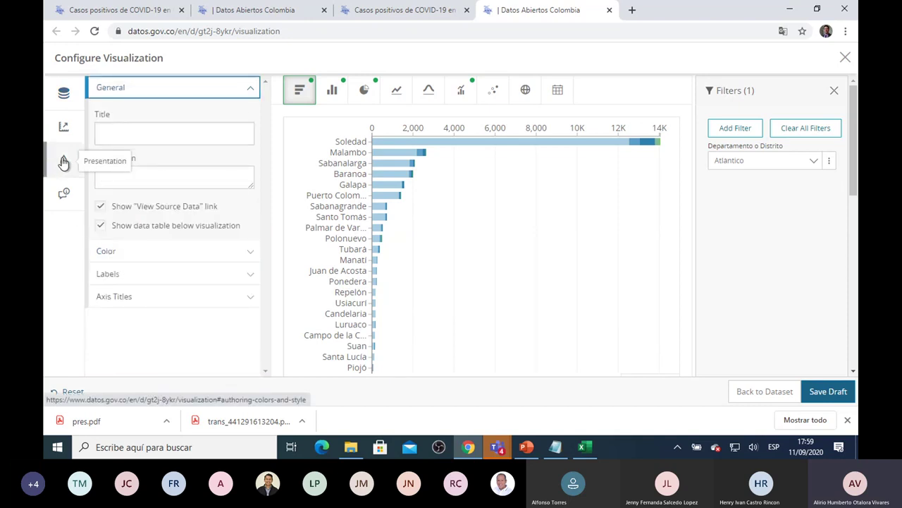
click(250, 254)
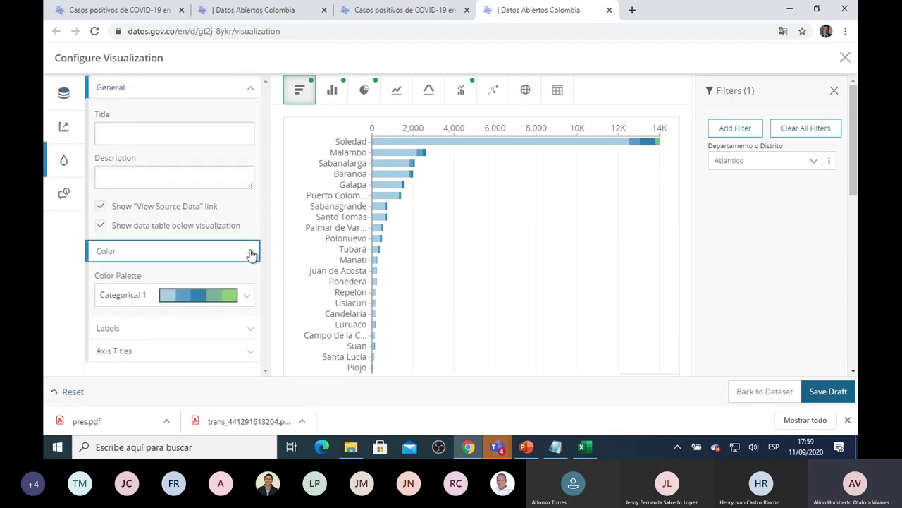
click(246, 300)
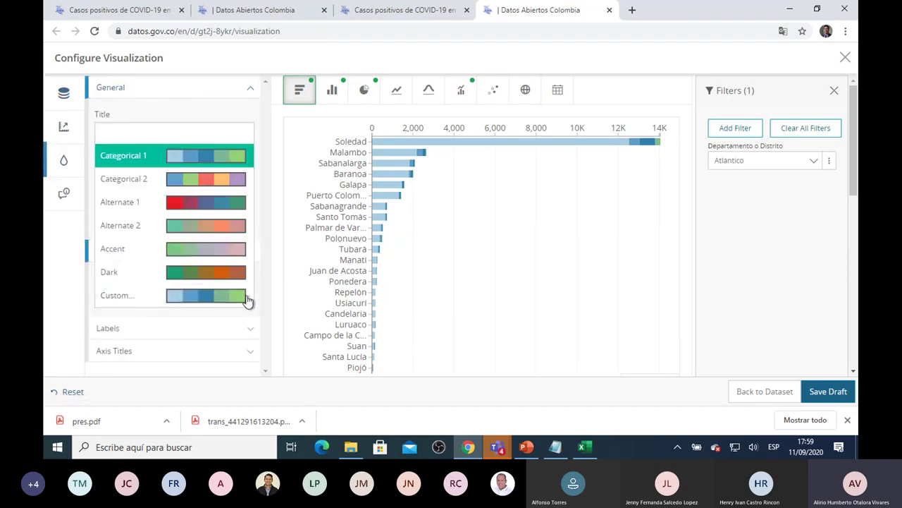
click(193, 186)
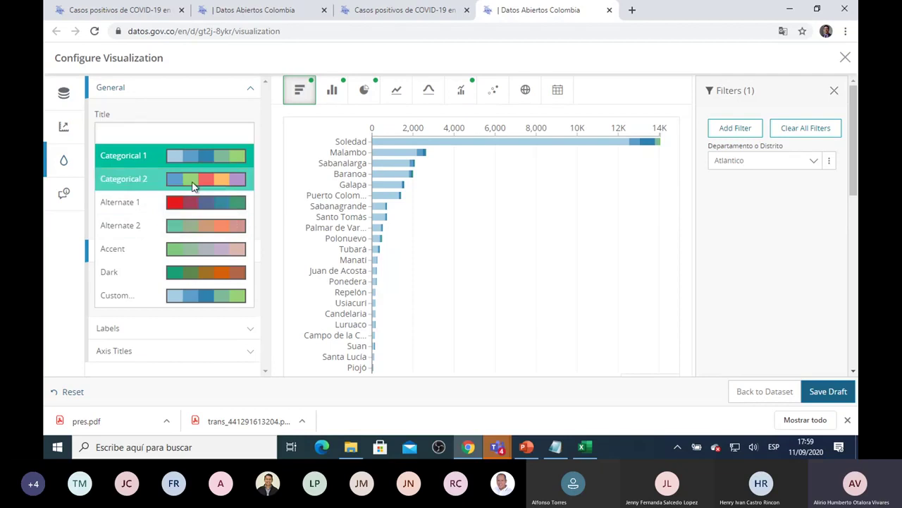
click(193, 179)
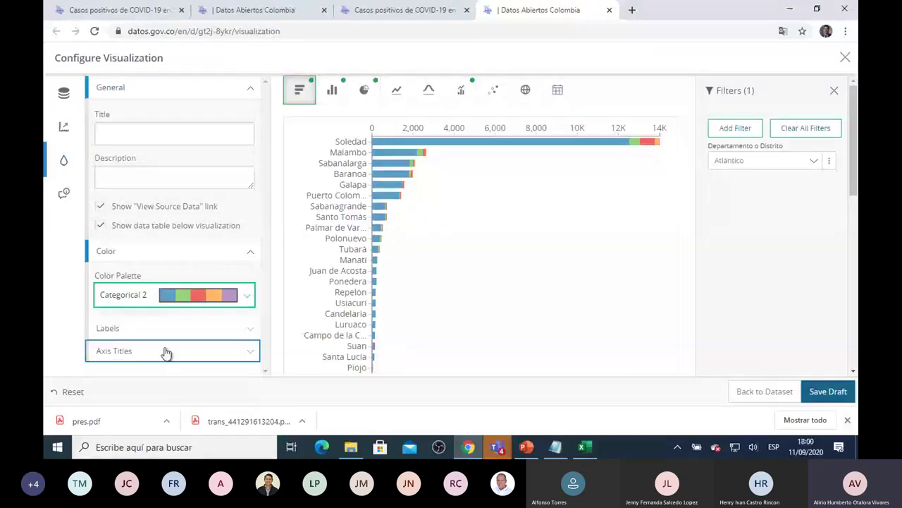
Set the overlay legend of the chart to display open by default
click(253, 330)
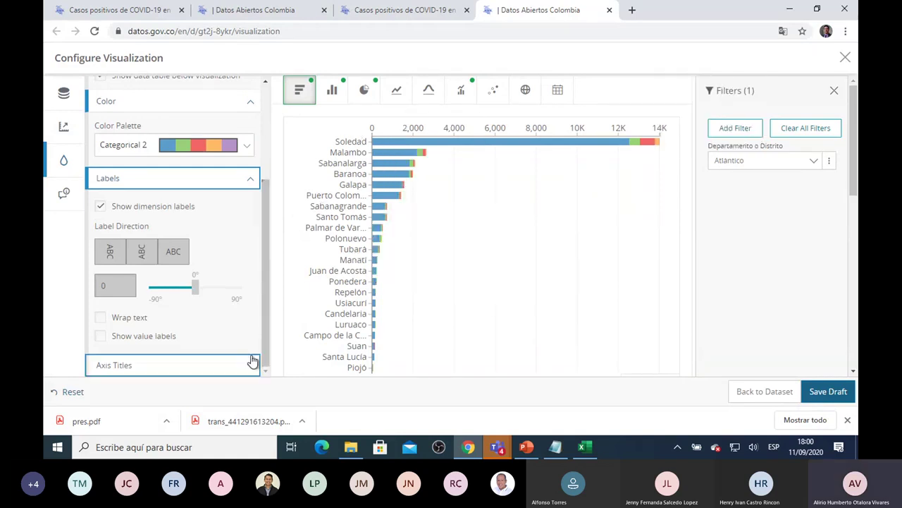
click(250, 177)
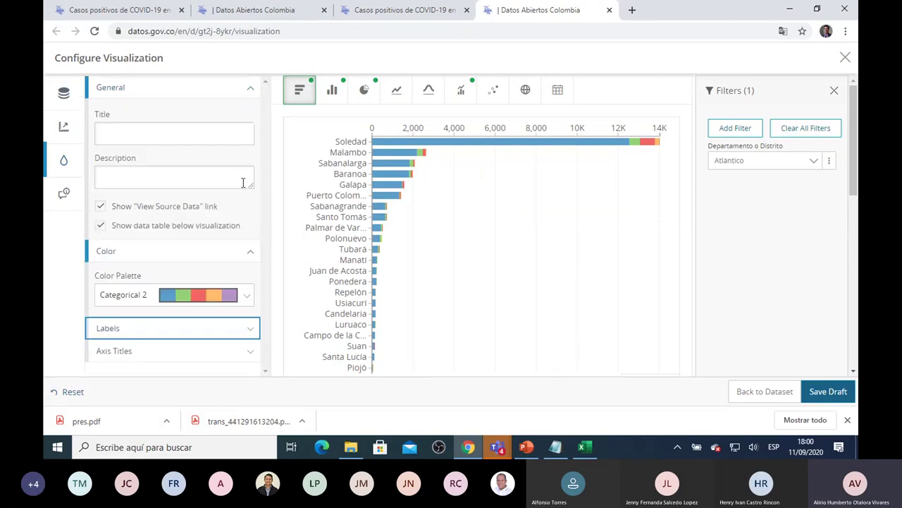
click(64, 194)
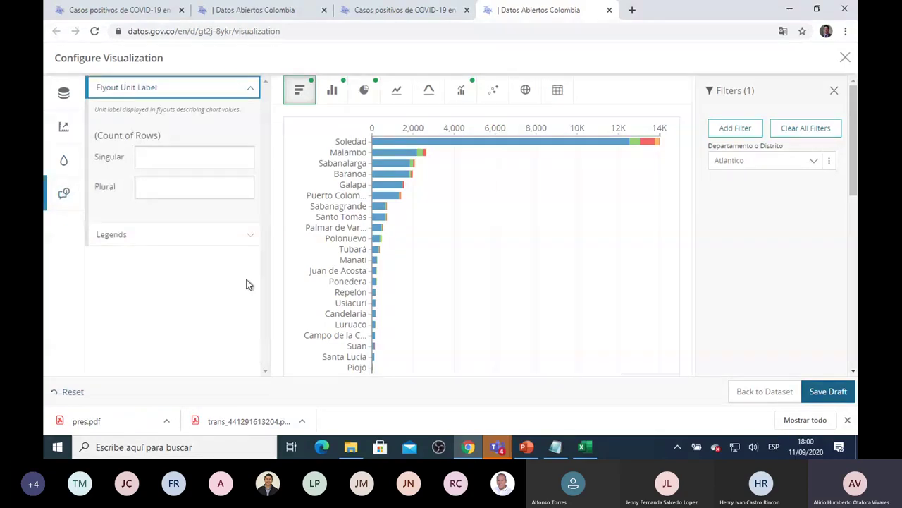
click(248, 237)
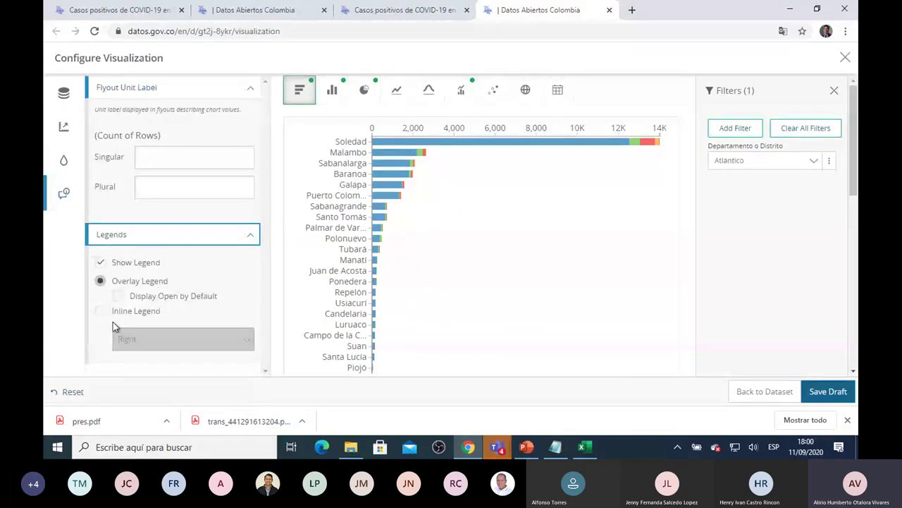
click(119, 296)
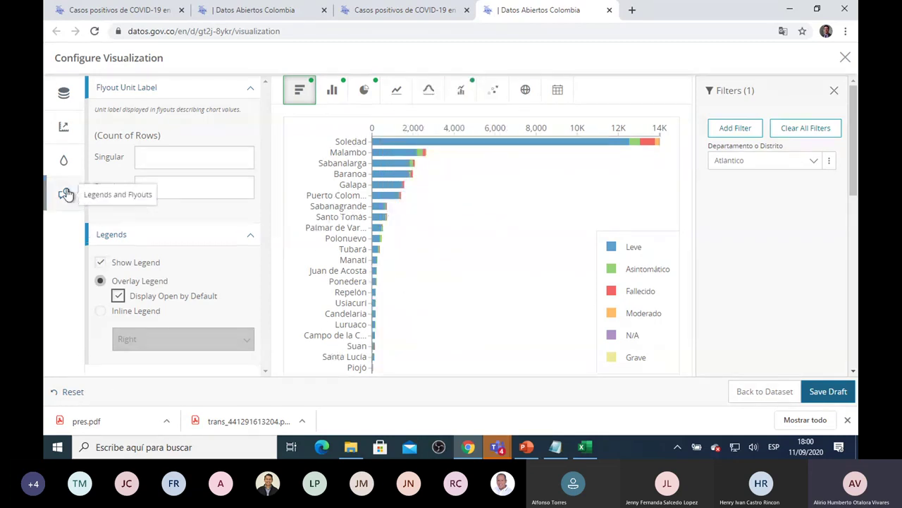
Title the chart "DATOS DEL COVID SEGUN ESTADO" and enter the description "Información tomada del INS"
click(63, 160)
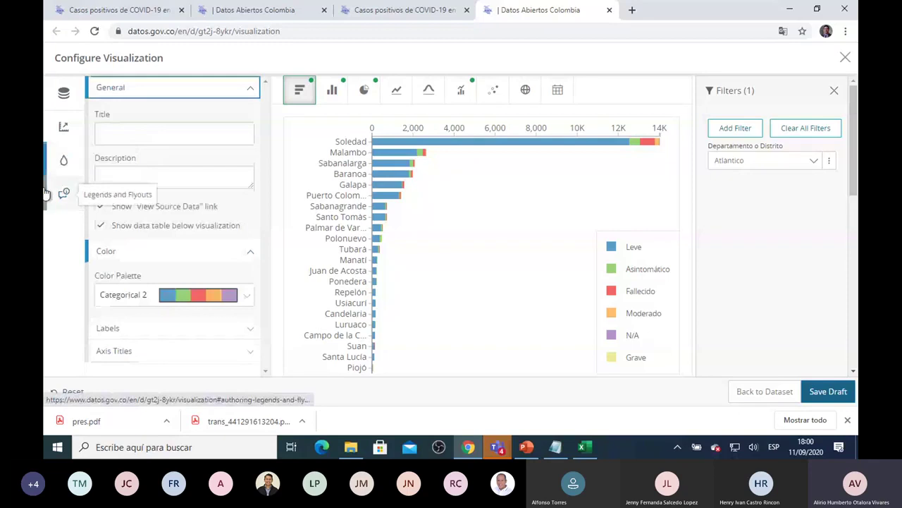
click(142, 134)
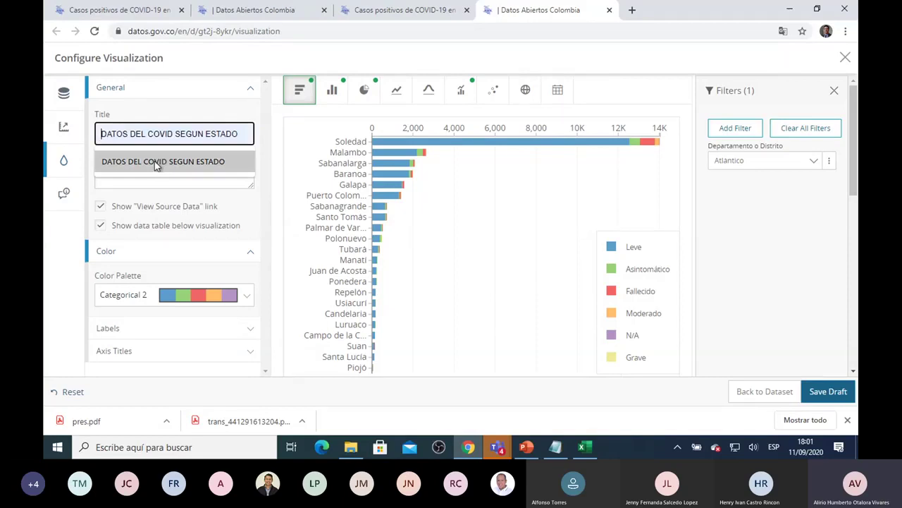
click(154, 161)
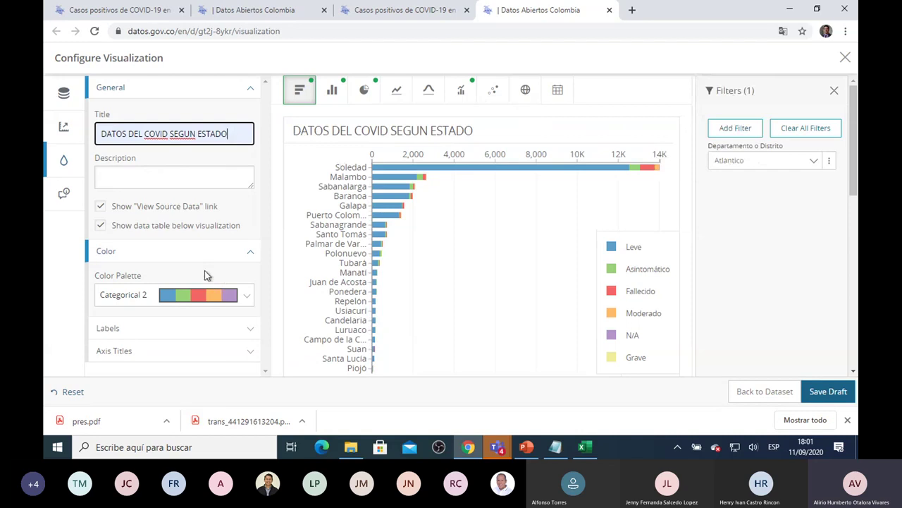
click(158, 178)
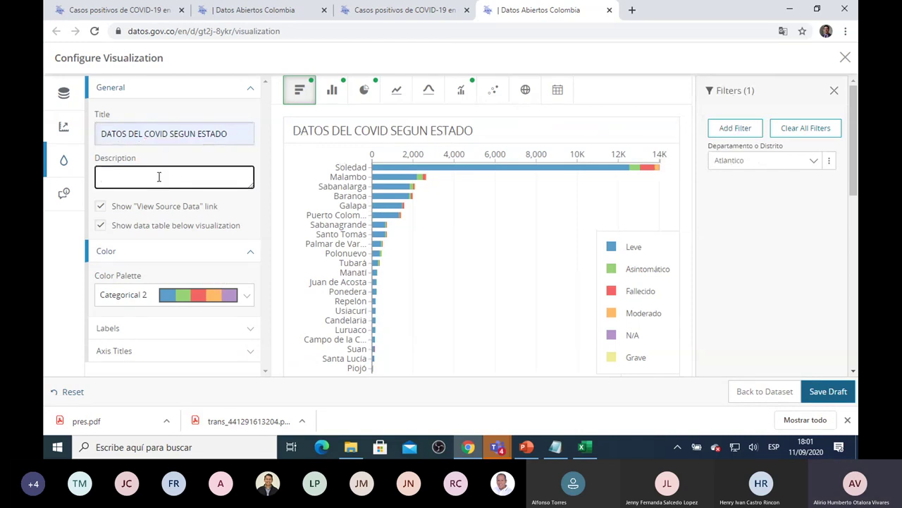
text(Información tomada del INS)
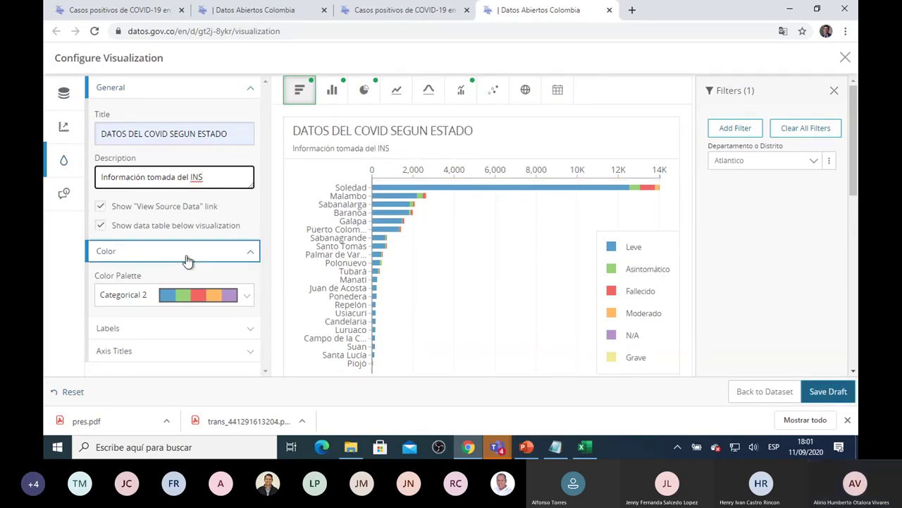
click(61, 225)
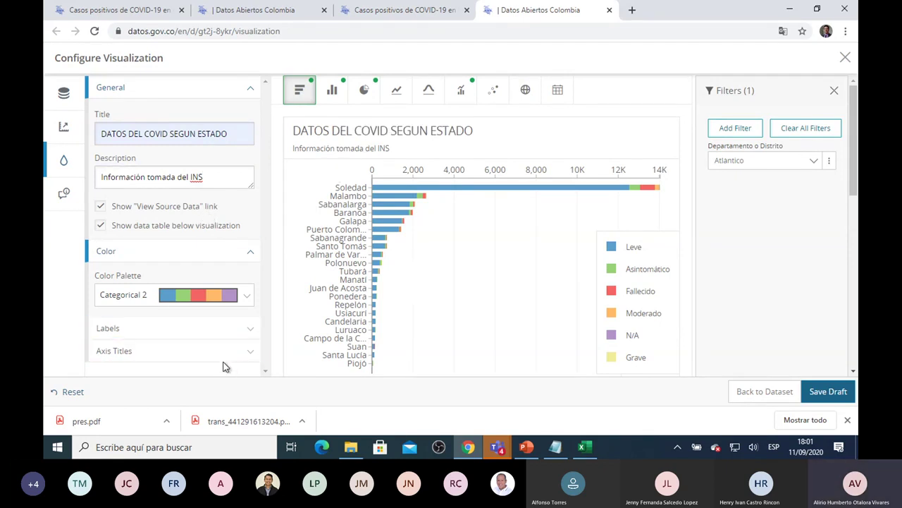
Set the left axis title of the chart to MUNICIPIO
click(249, 351)
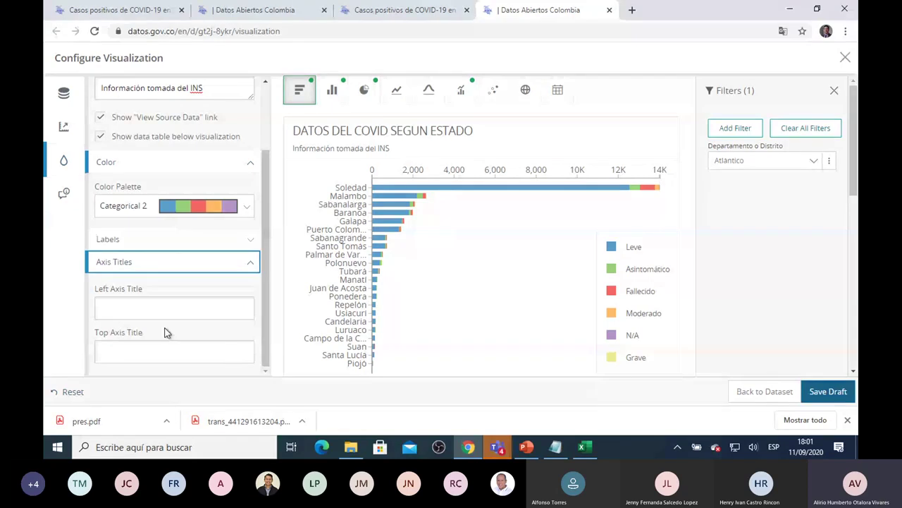
click(106, 308)
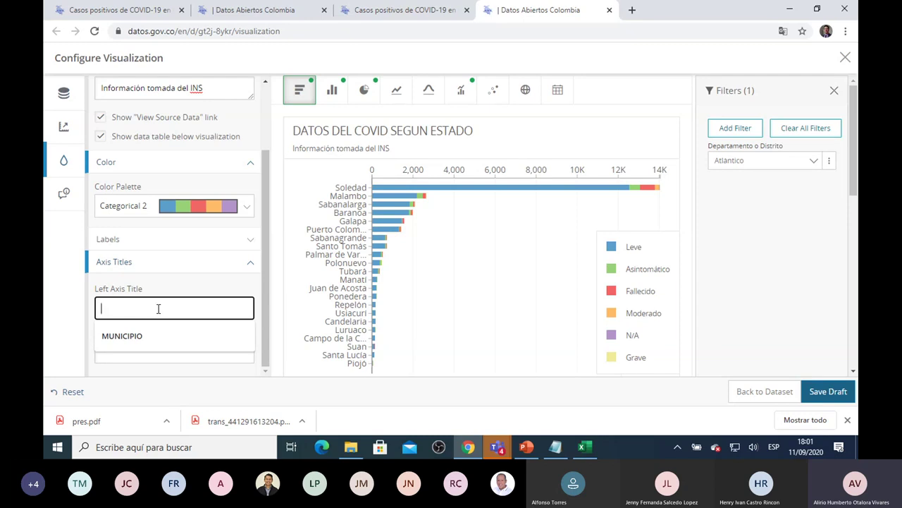
click(164, 334)
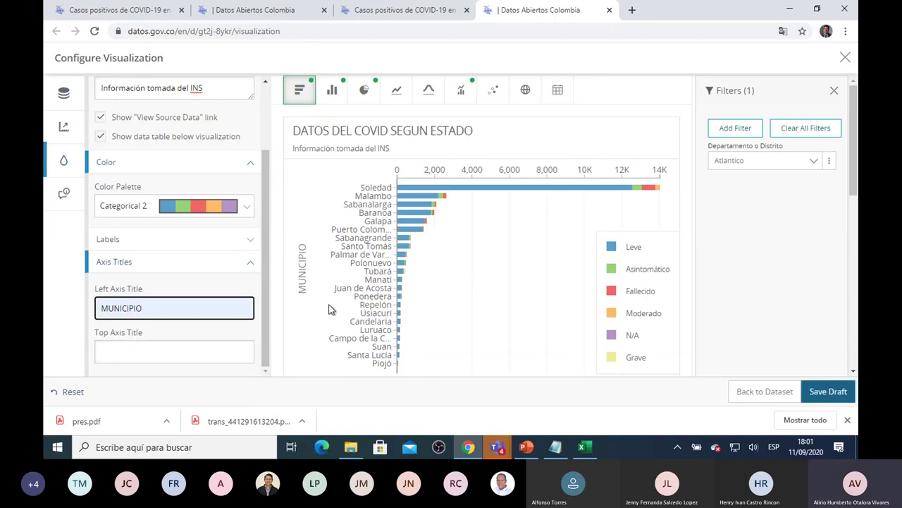
Set the chart's top axis title to CASOS COVID
click(178, 355)
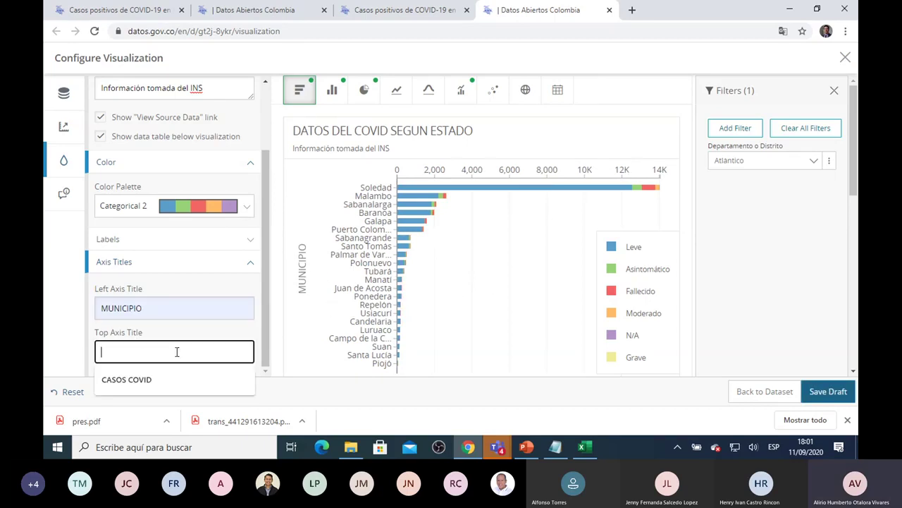
click(140, 379)
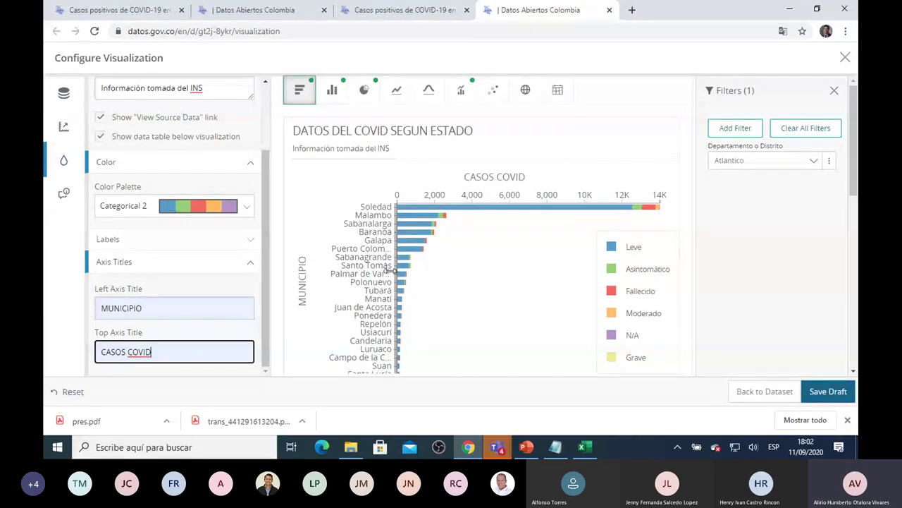
scroll(611, 236, down, 1)
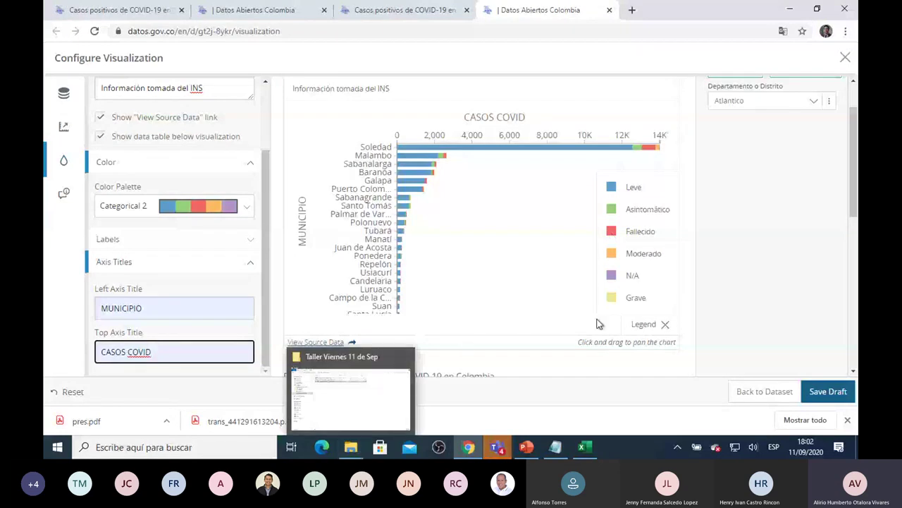
scroll(550, 292, up, 1)
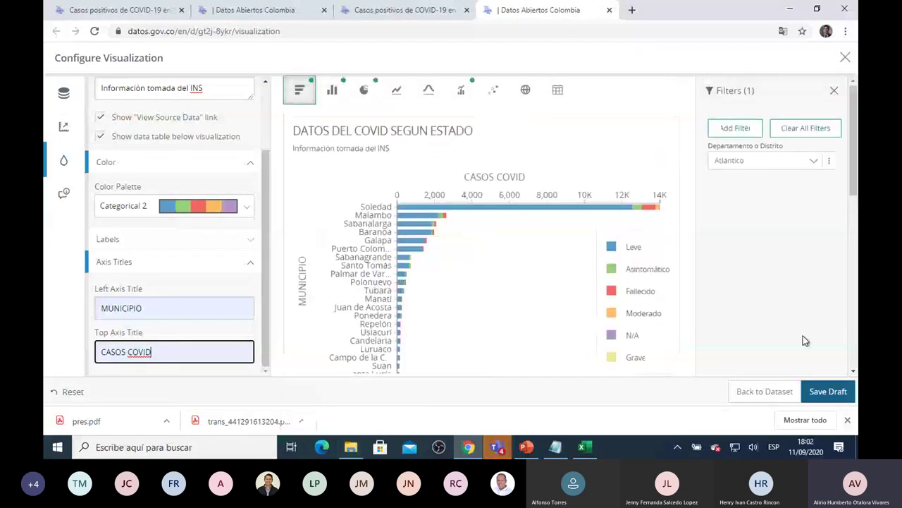
scroll(601, 212, down, 1)
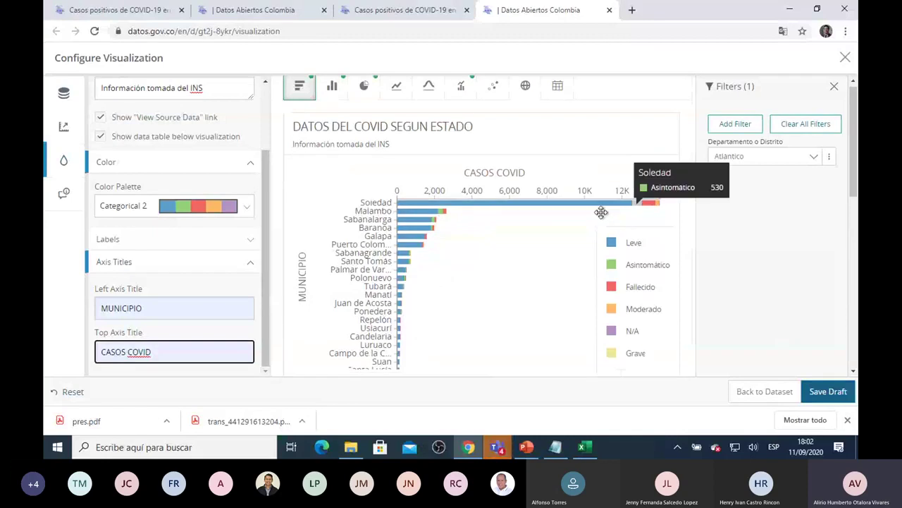
scroll(601, 212, down, 1)
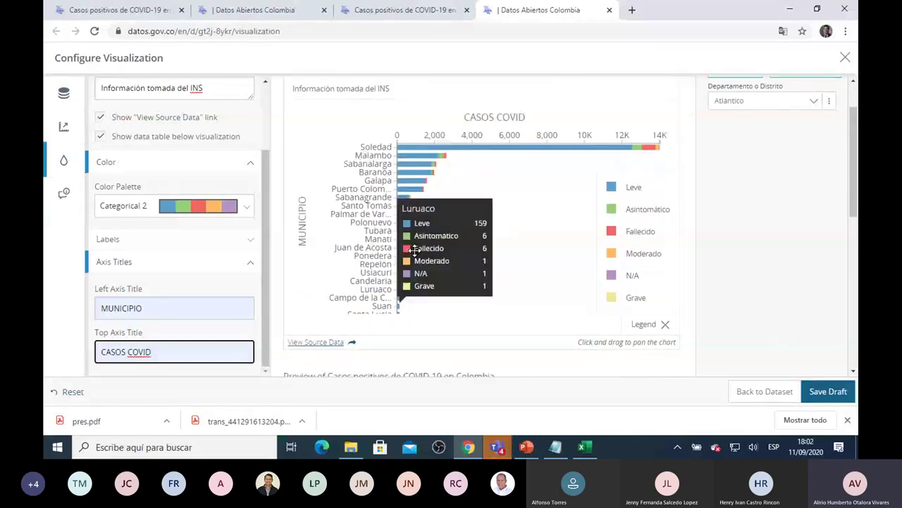
scroll(720, 234, up, 1)
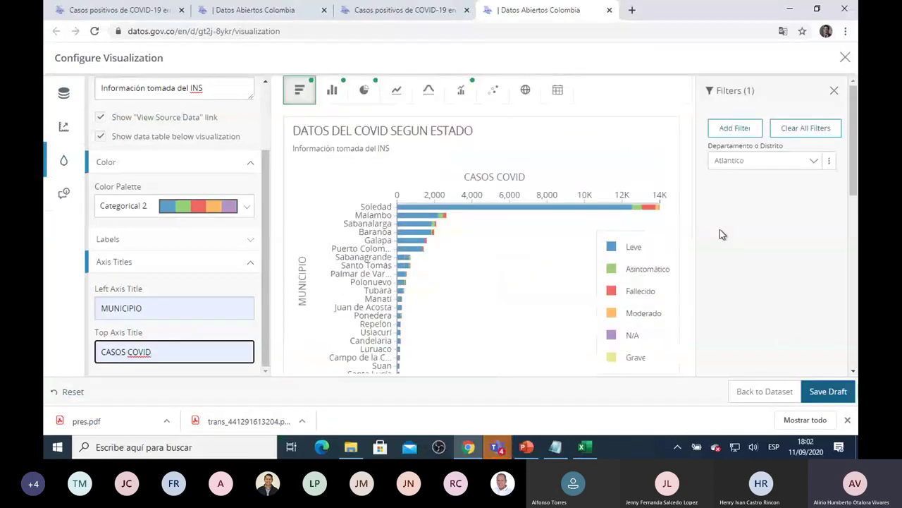
Add a second filter to the visualization based on the Ciudad de ubicación field
click(725, 128)
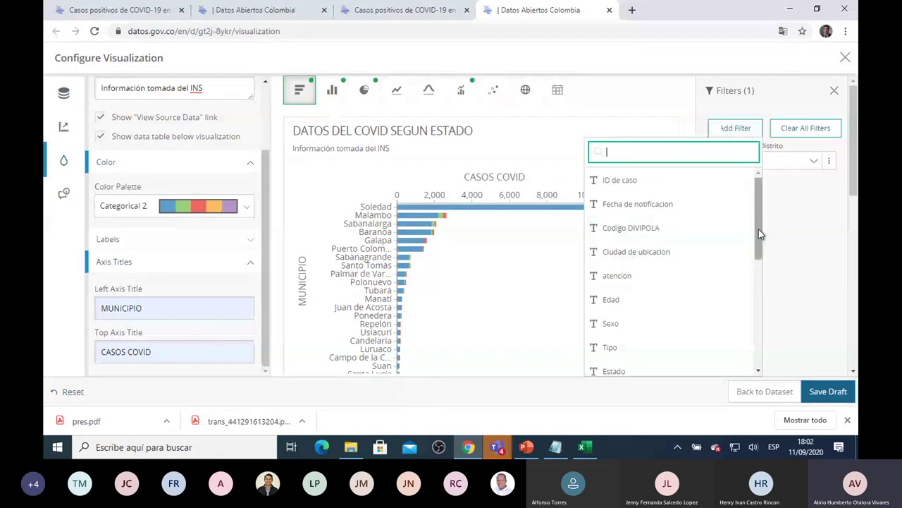
drag(759, 229, 755, 241)
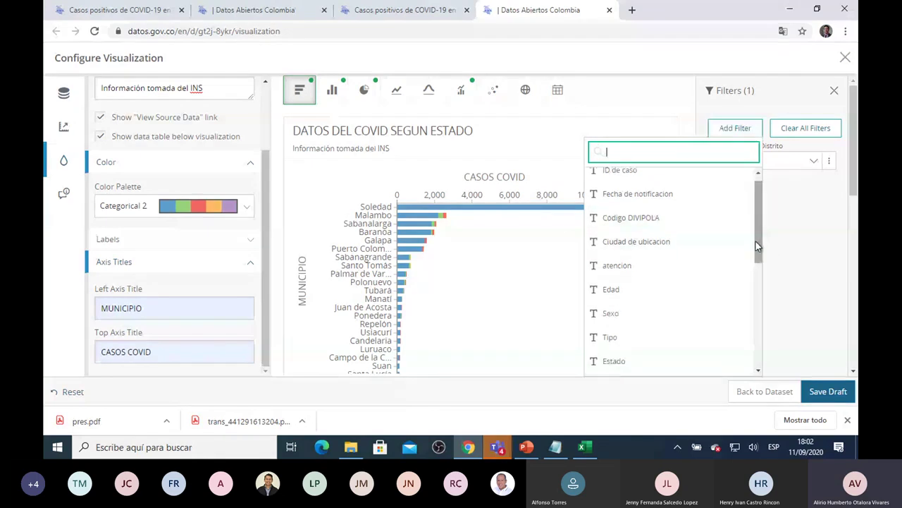
click(662, 242)
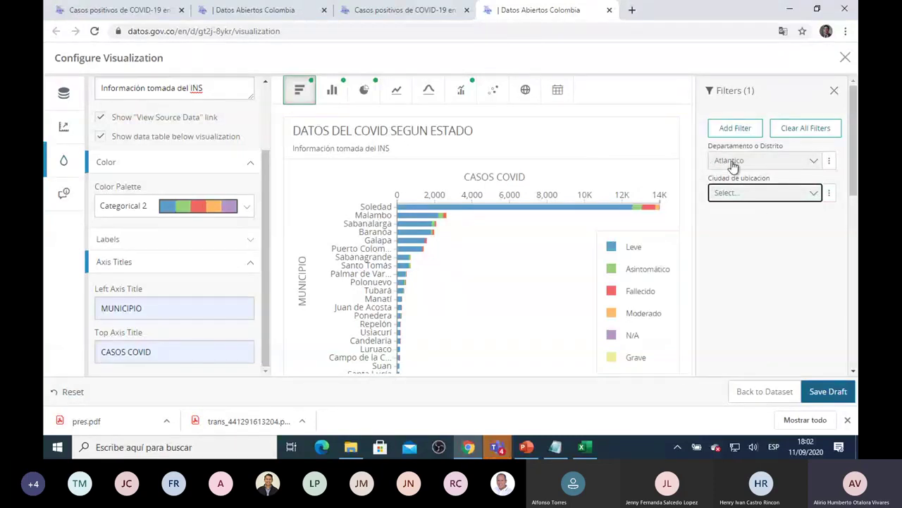
Select Soledad, Puerto Colombia and Malambo as values of the Ciudad de ubicación filter
click(815, 194)
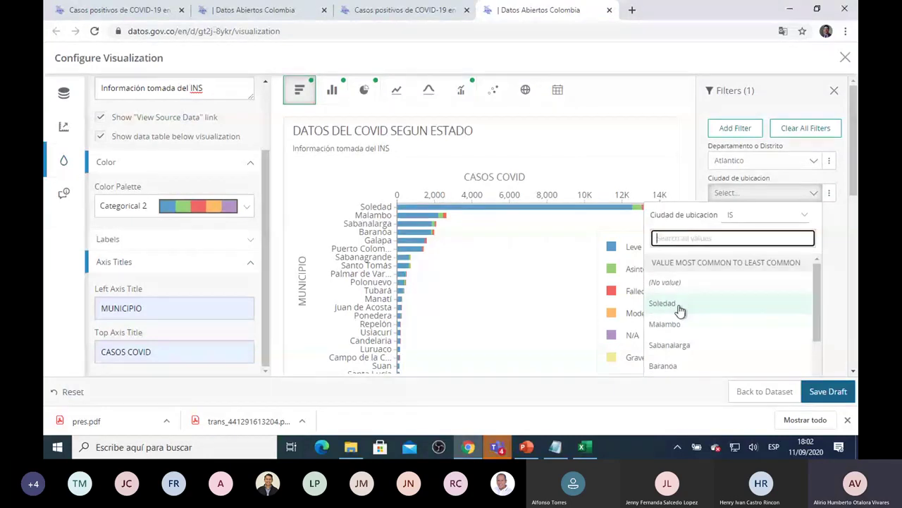
click(679, 310)
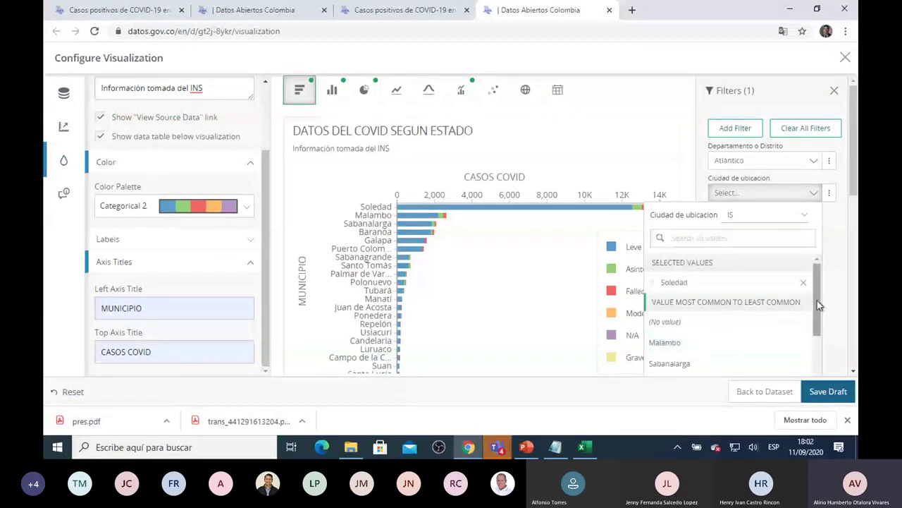
drag(817, 300, 814, 389)
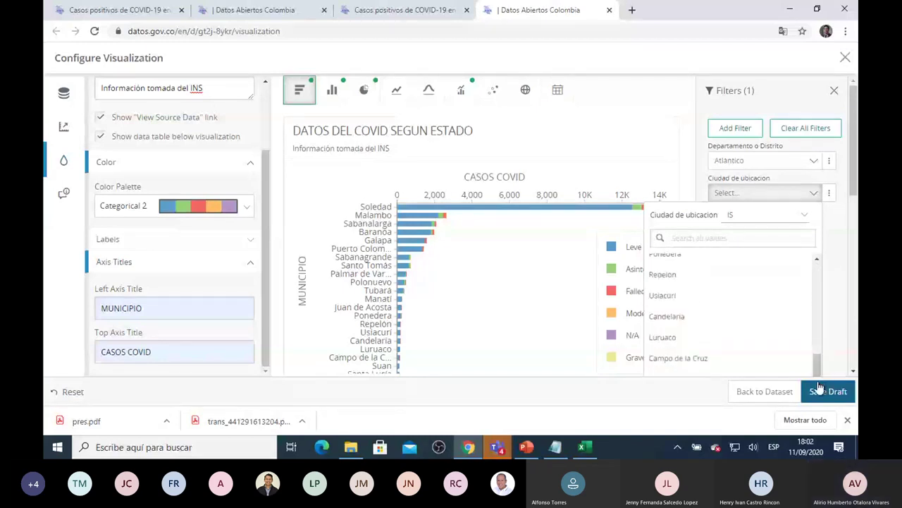
scroll(744, 318, down, 5)
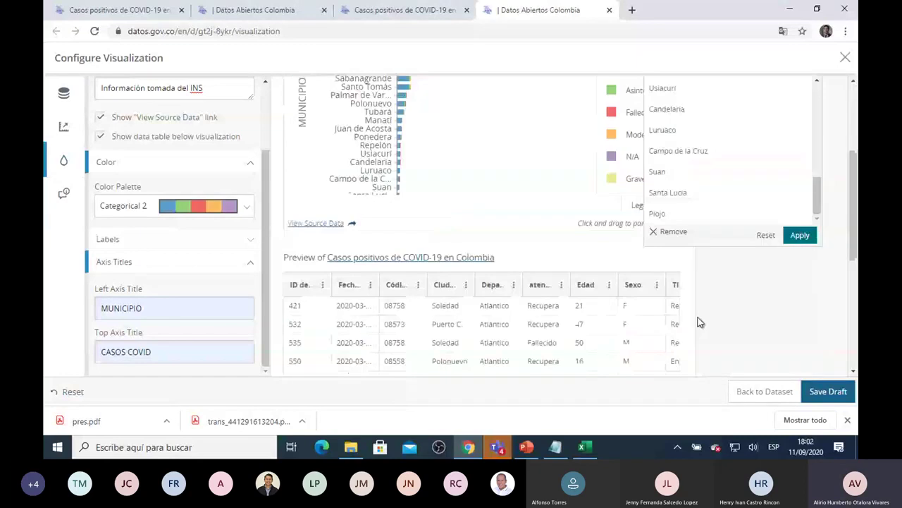
scroll(699, 322, up, 2)
scroll(700, 311, up, 3)
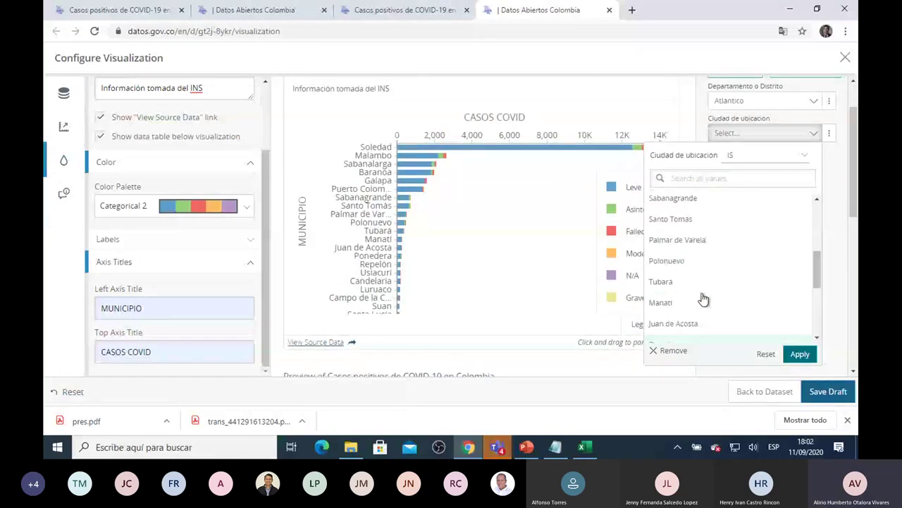
scroll(703, 300, up, 3)
click(686, 297)
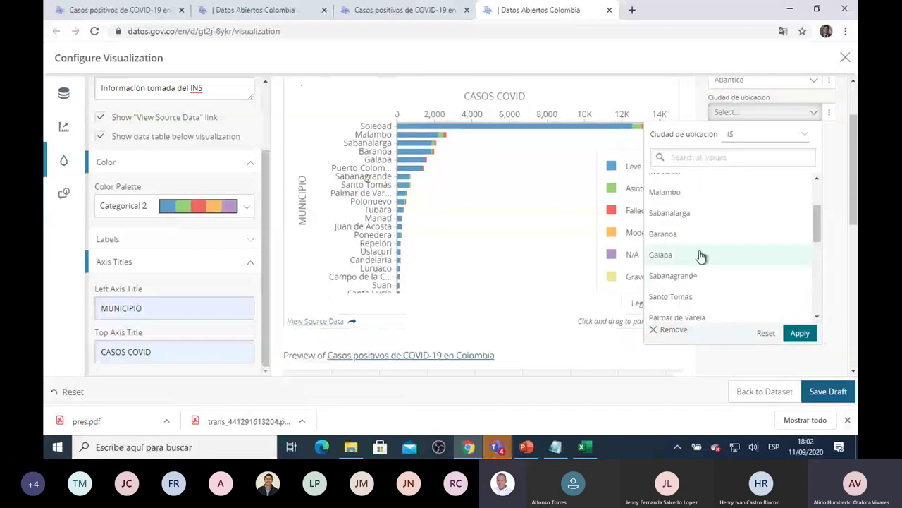
scroll(712, 261, up, 2)
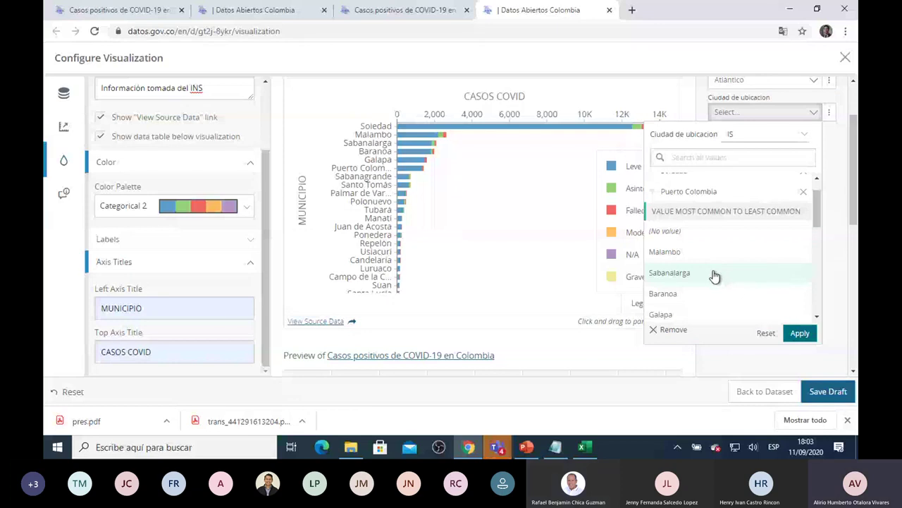
click(678, 255)
Look through the remaining municipalities and add Baranoa to the Ciudad de ubicación filter values
scroll(695, 264, down, 5)
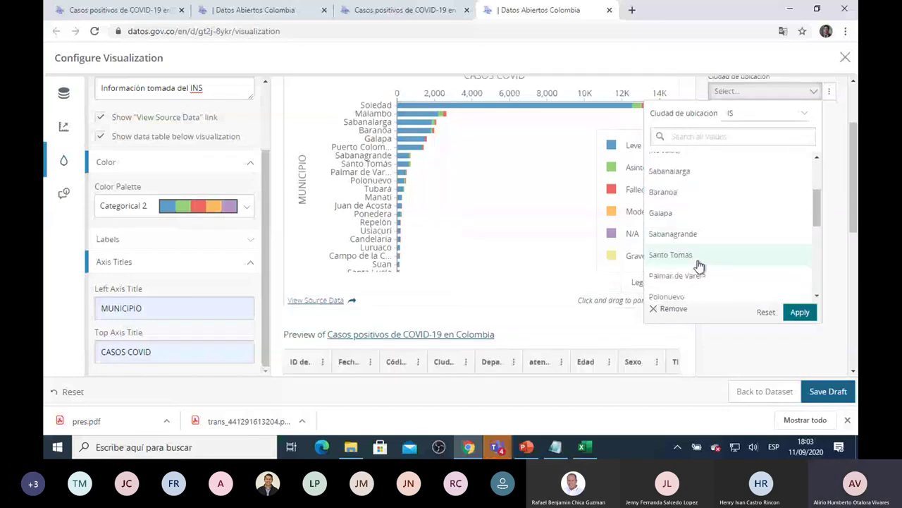
scroll(699, 265, down, 4)
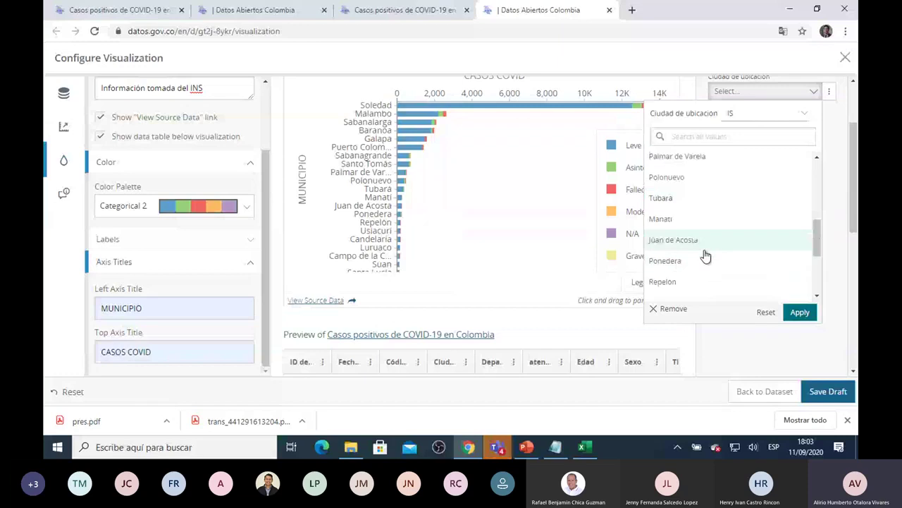
scroll(704, 257, down, 3)
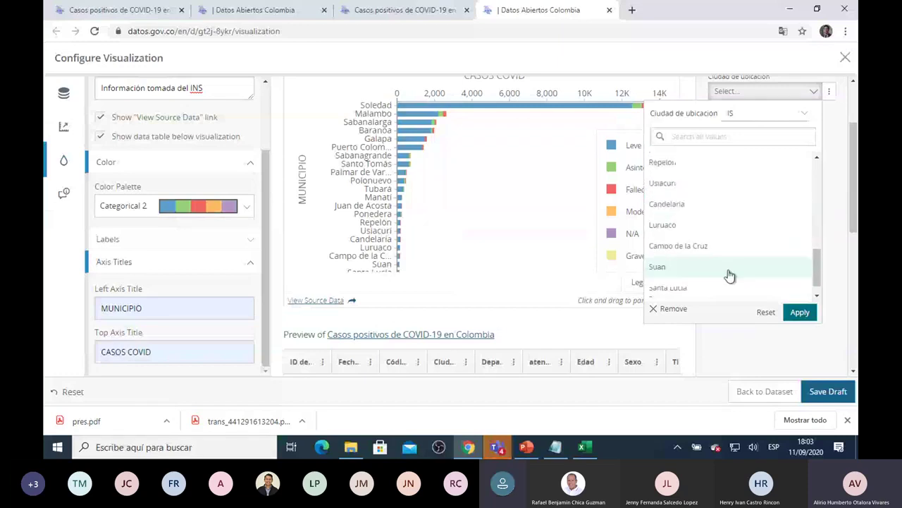
scroll(733, 268, up, 3)
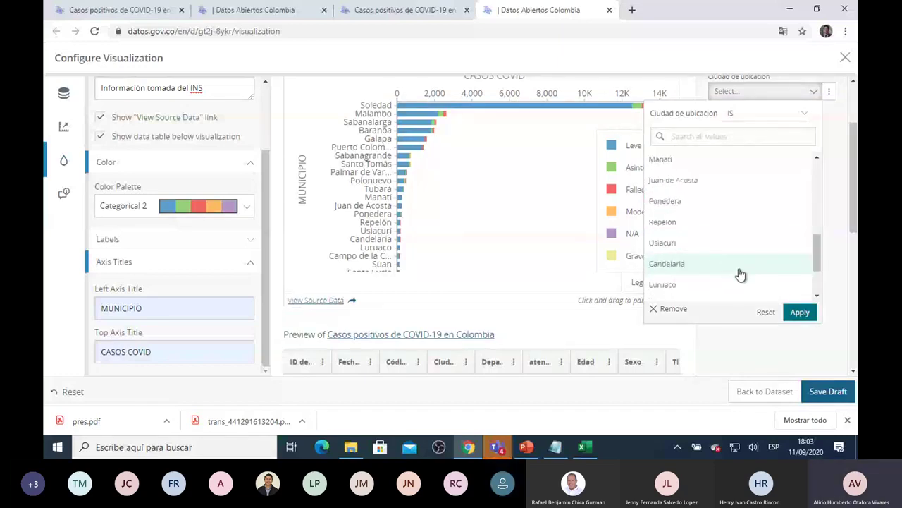
scroll(708, 218, up, 3)
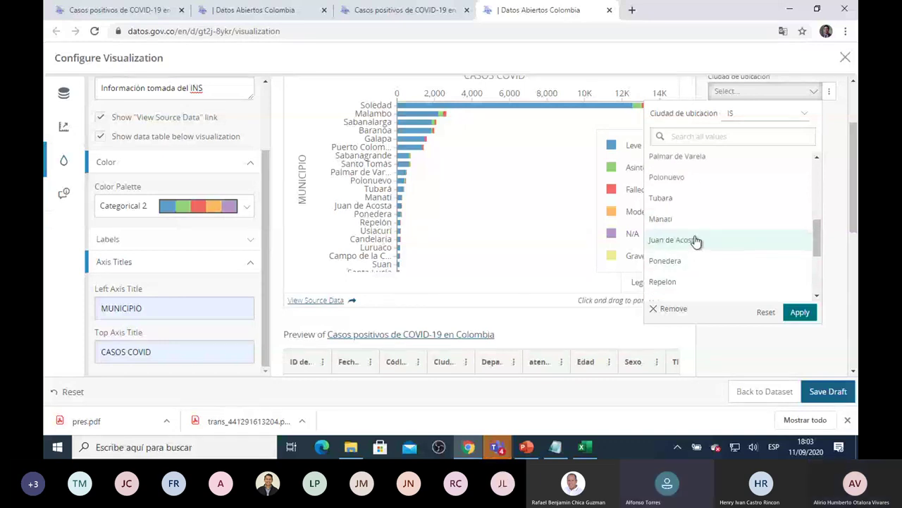
scroll(696, 241, up, 3)
scroll(696, 241, up, 5)
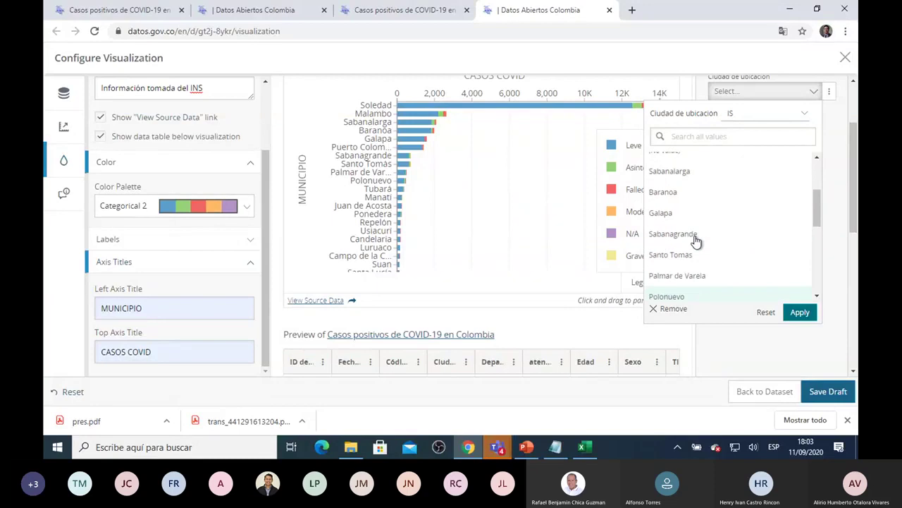
scroll(696, 241, up, 2)
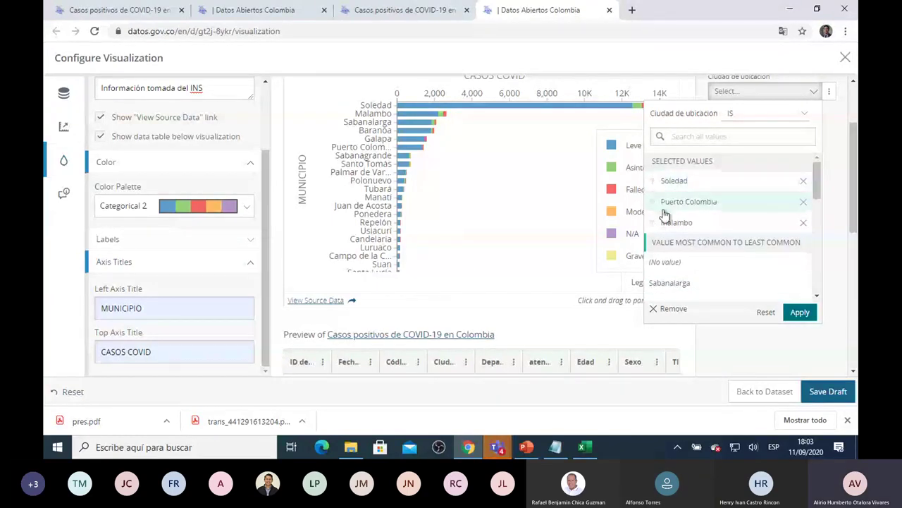
scroll(714, 272, down, 2)
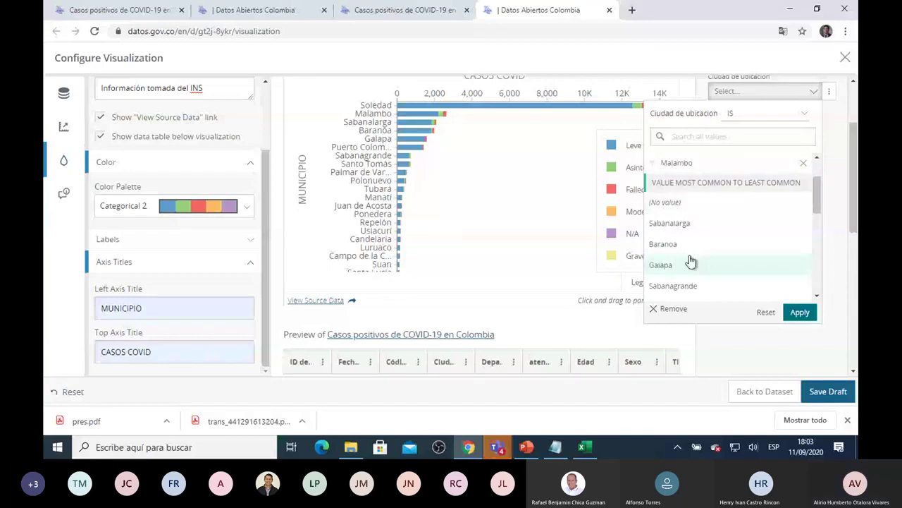
click(691, 246)
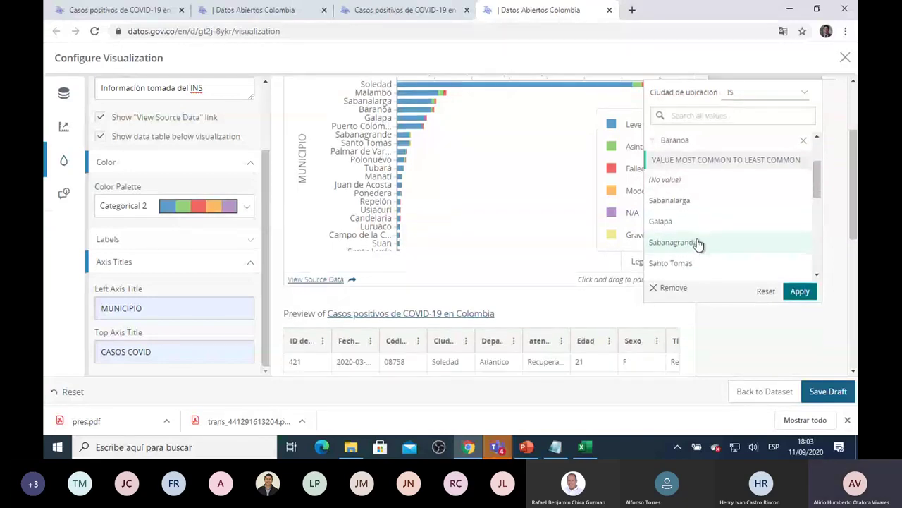
Add Luruaco to the Ciudad de ubicación filter values and apply the filter to the chart
scroll(695, 246, down, 4)
scroll(696, 244, down, 2)
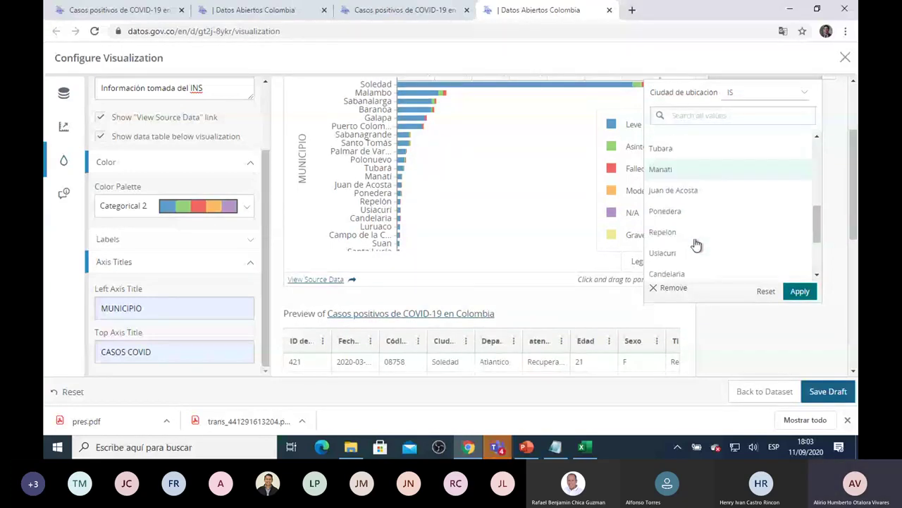
scroll(696, 244, down, 2)
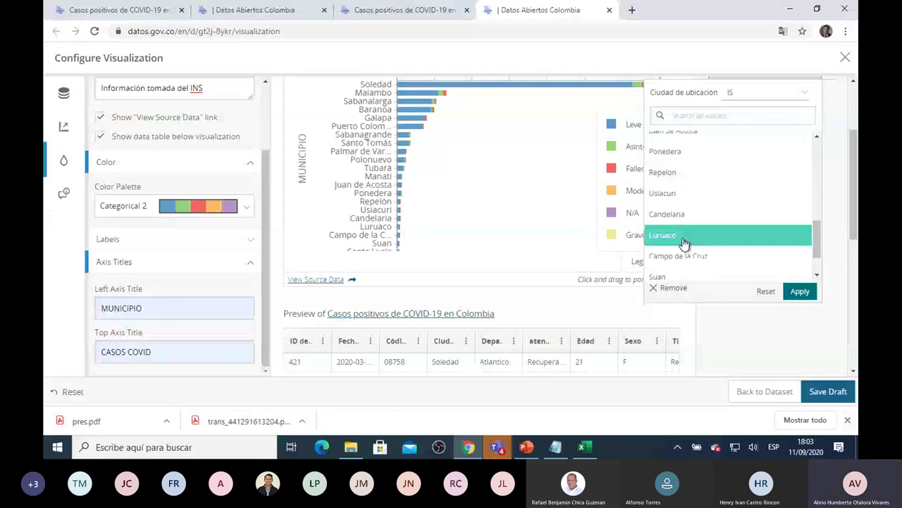
click(684, 243)
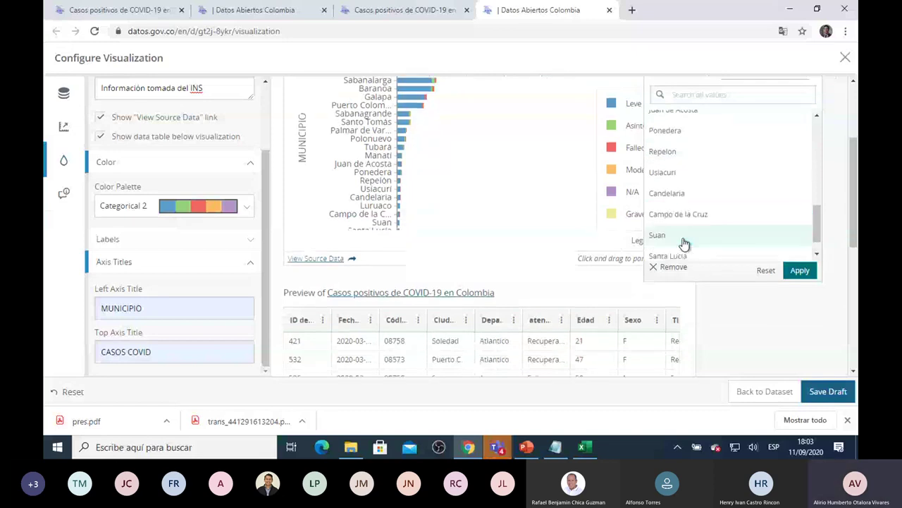
click(800, 272)
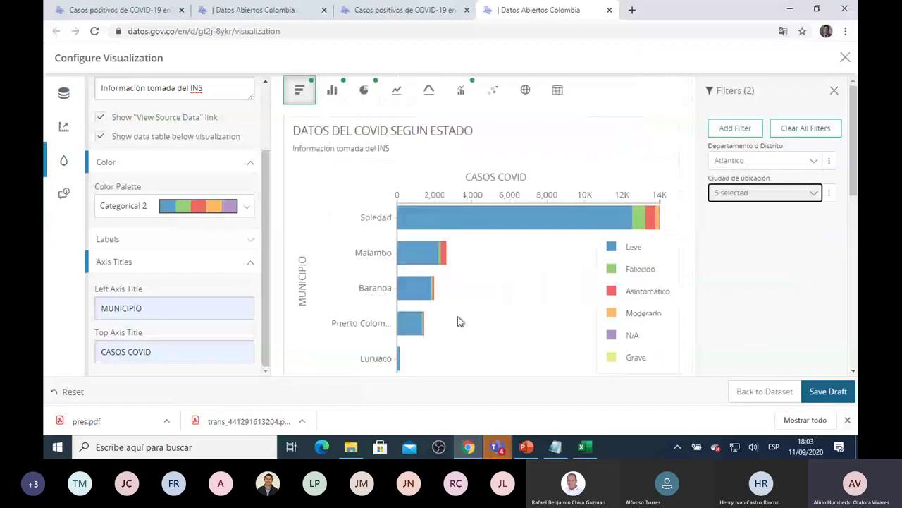
Examine the case counts by patient status on the Malambo, Soledad and Baranoa bars of the filtered chart
scroll(471, 335, down, 2)
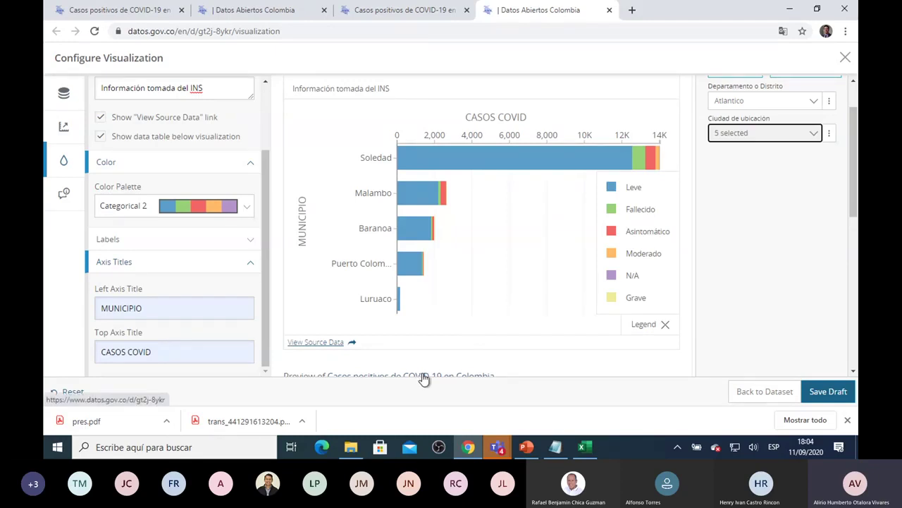
mouse_move(435, 200)
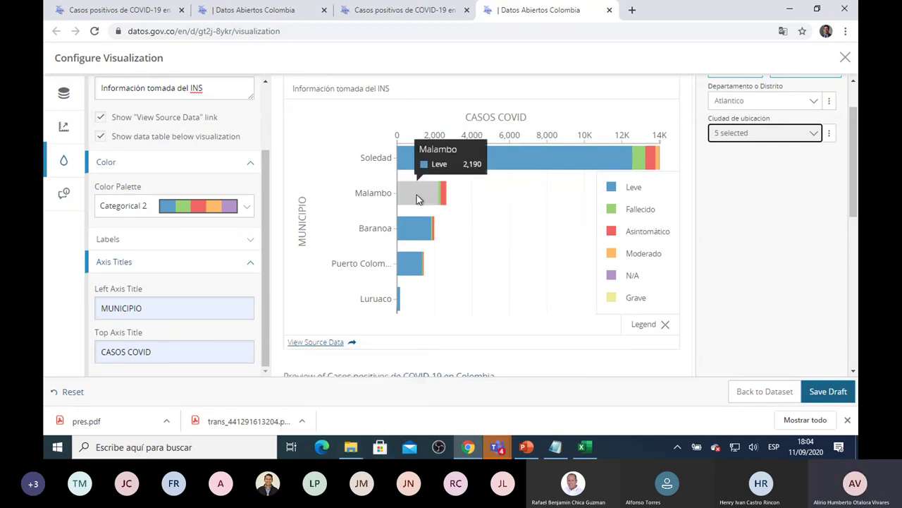
mouse_move(415, 163)
mouse_move(430, 230)
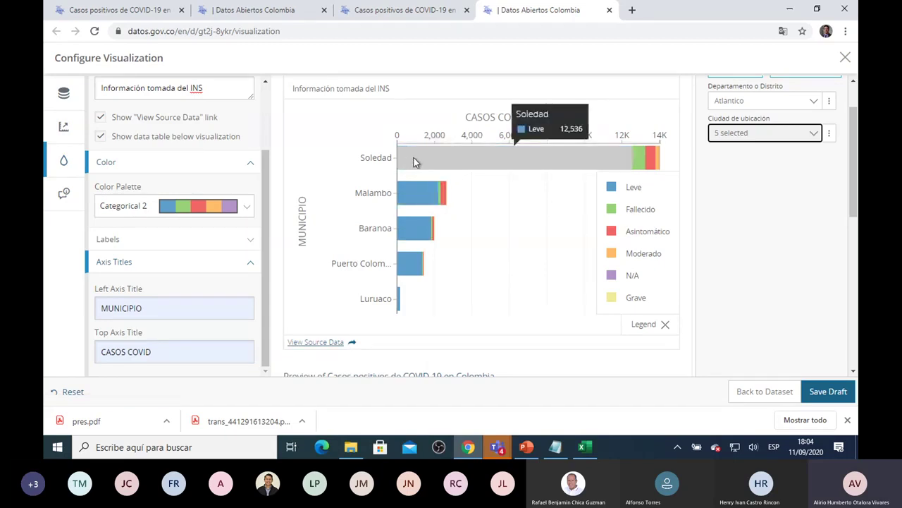
mouse_move(634, 152)
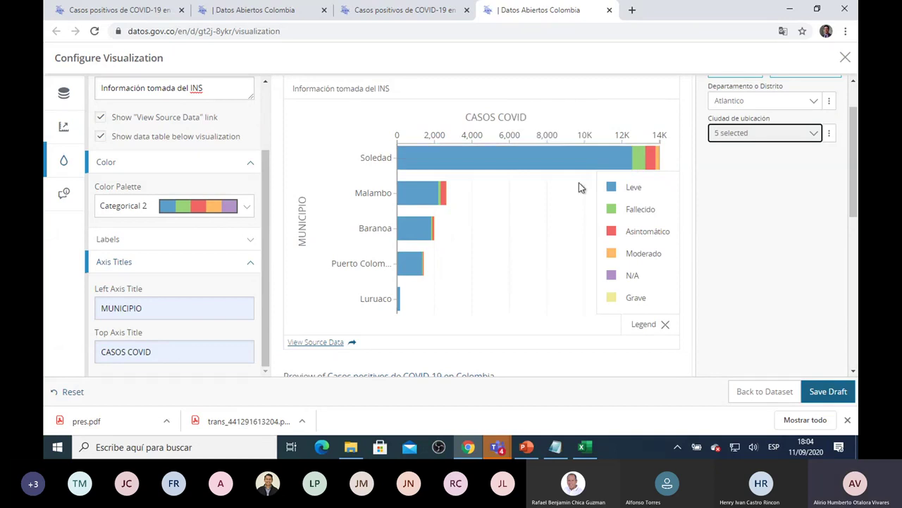
mouse_move(403, 188)
Deselect Atlantico and remove the Departamento o Distrito filter from the chart
click(815, 102)
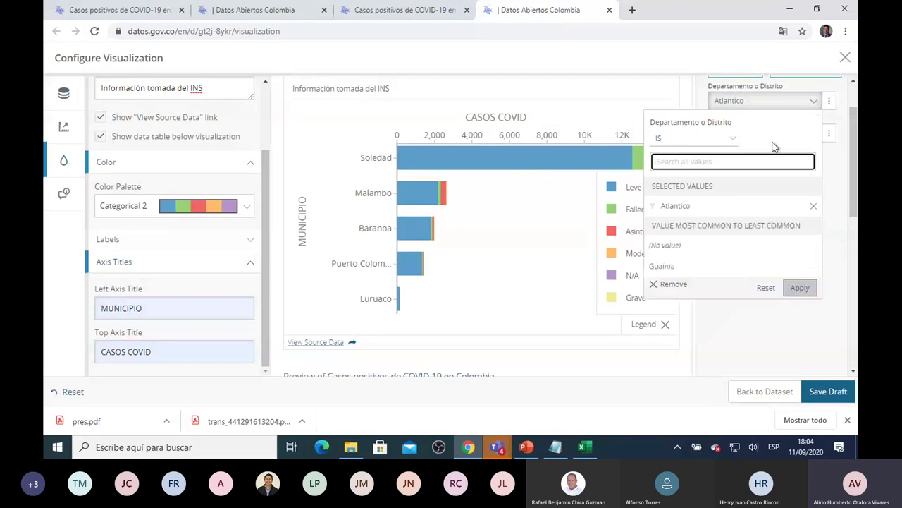
click(814, 206)
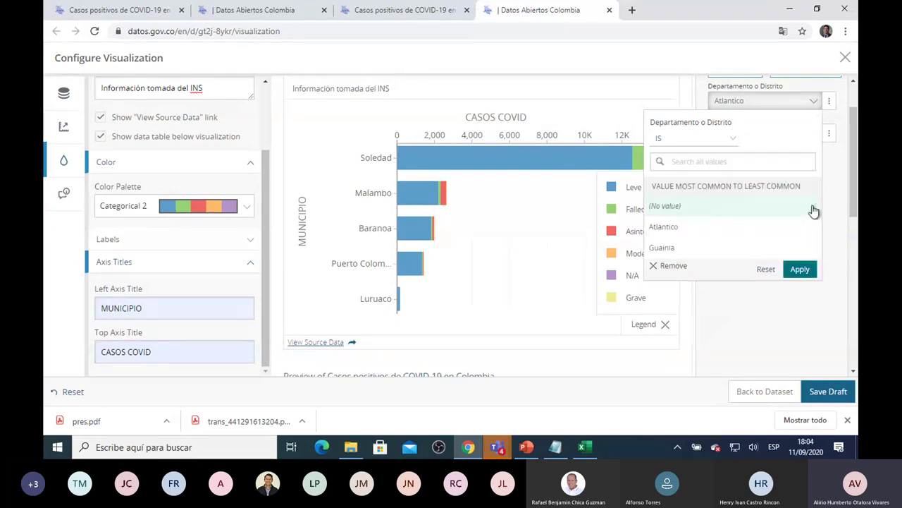
scroll(680, 220, down, 1)
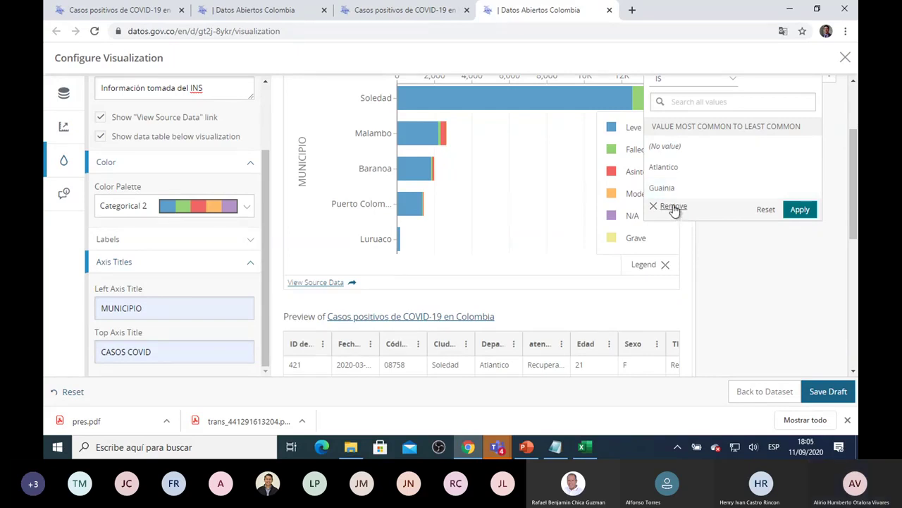
click(674, 206)
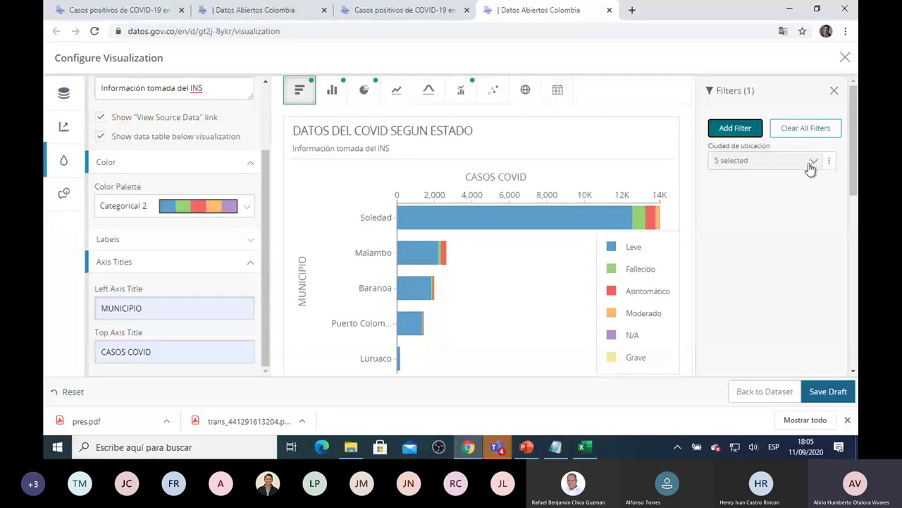
Add a Departamento o Distrito filter, check which departments it offers and remove the filter
click(745, 129)
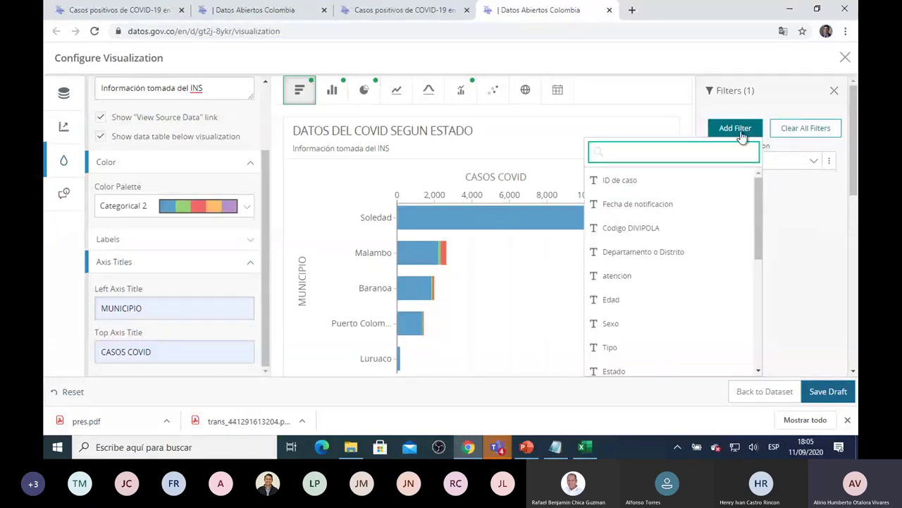
drag(761, 196, 741, 171)
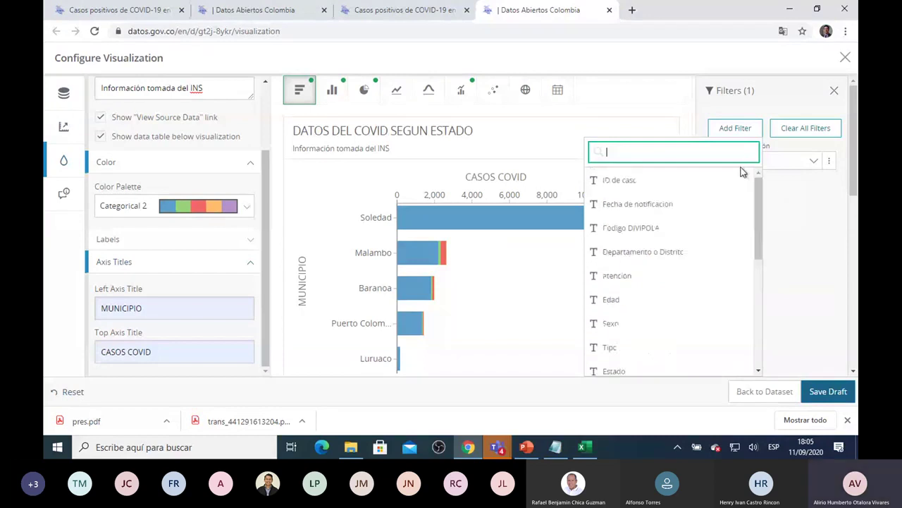
click(652, 256)
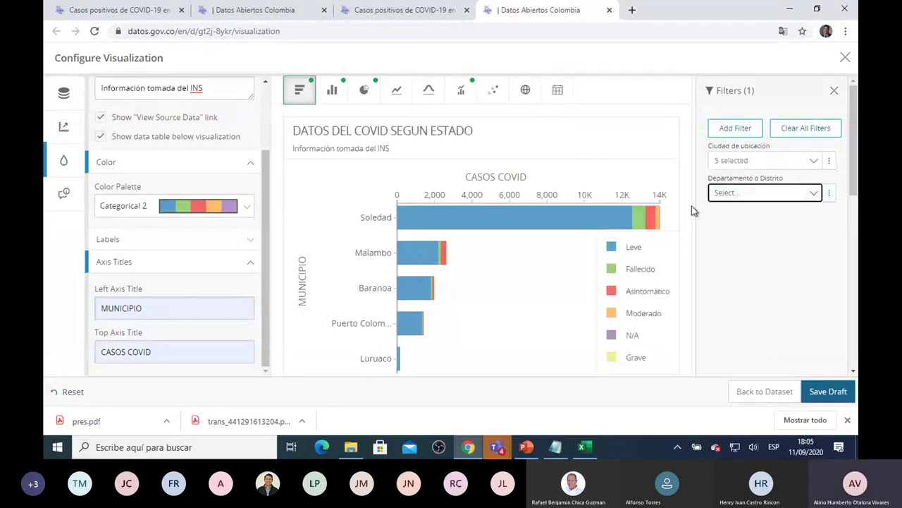
click(815, 195)
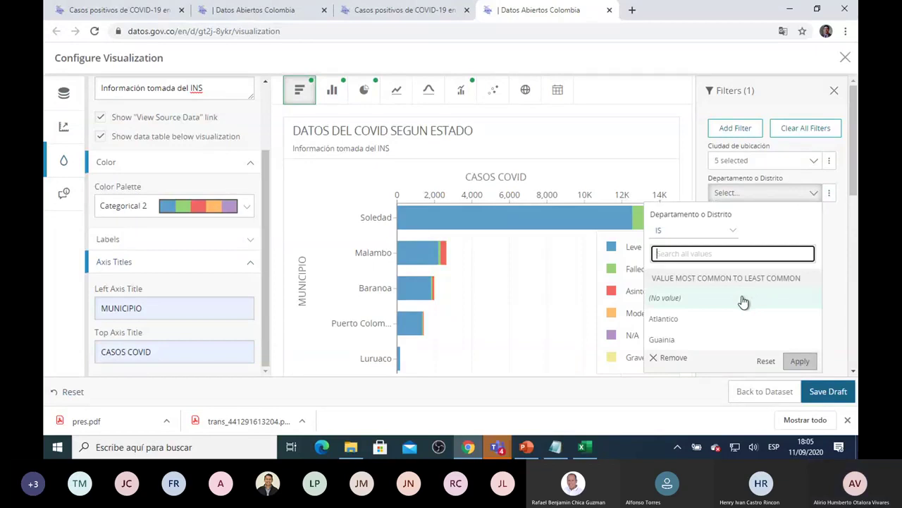
scroll(743, 302, down, 1)
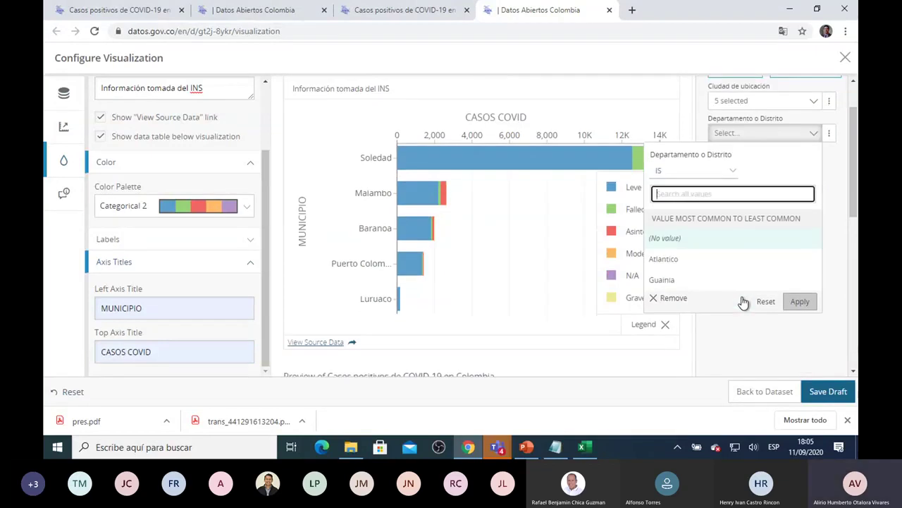
click(657, 299)
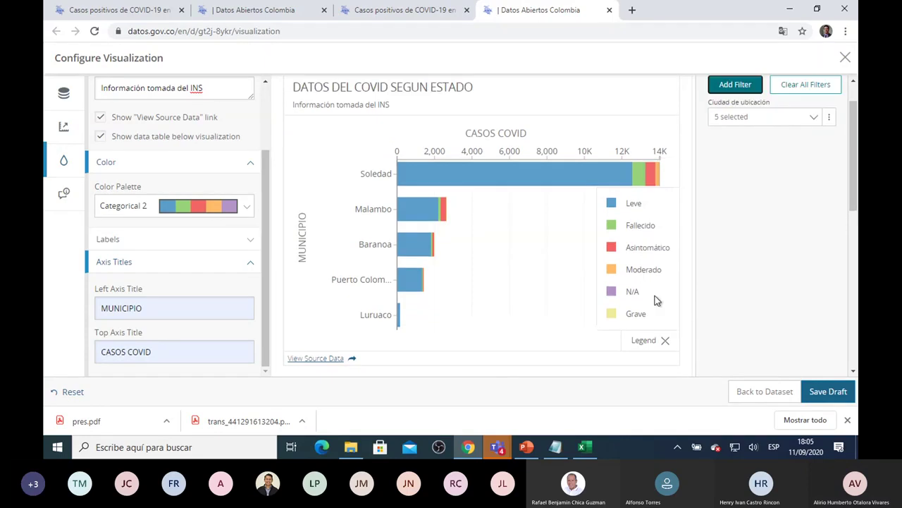
Try to deselect Soledad, Puerto Colombia, Malambo, Baranoa and Luruaco in the Ciudad de ubicación filter
click(811, 118)
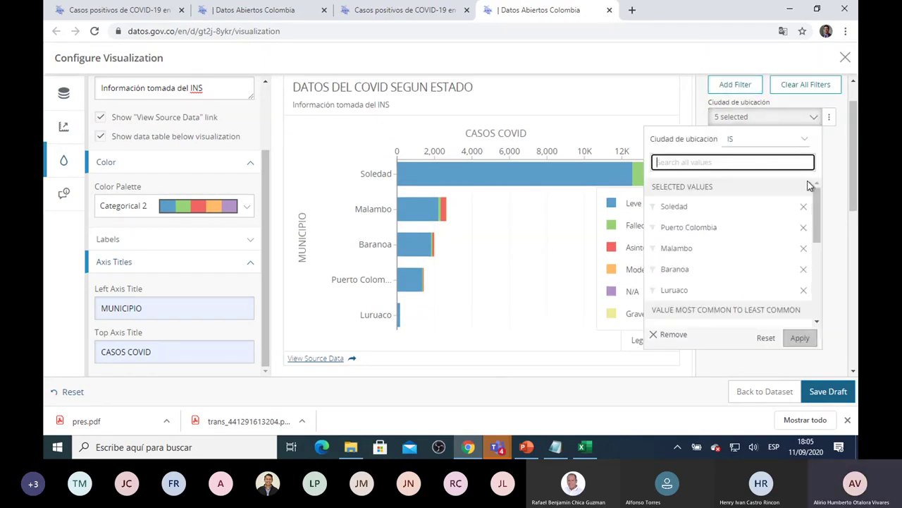
click(803, 206)
click(804, 207)
click(804, 207)
click(804, 206)
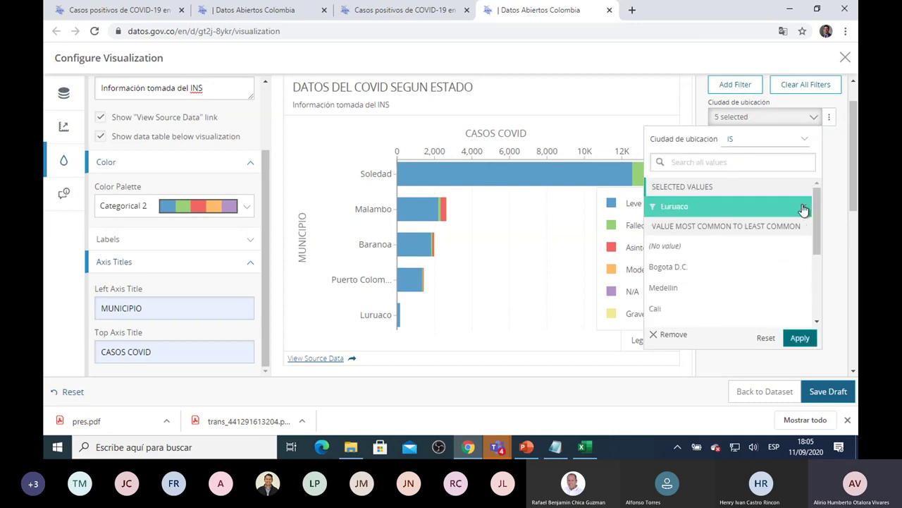
click(804, 207)
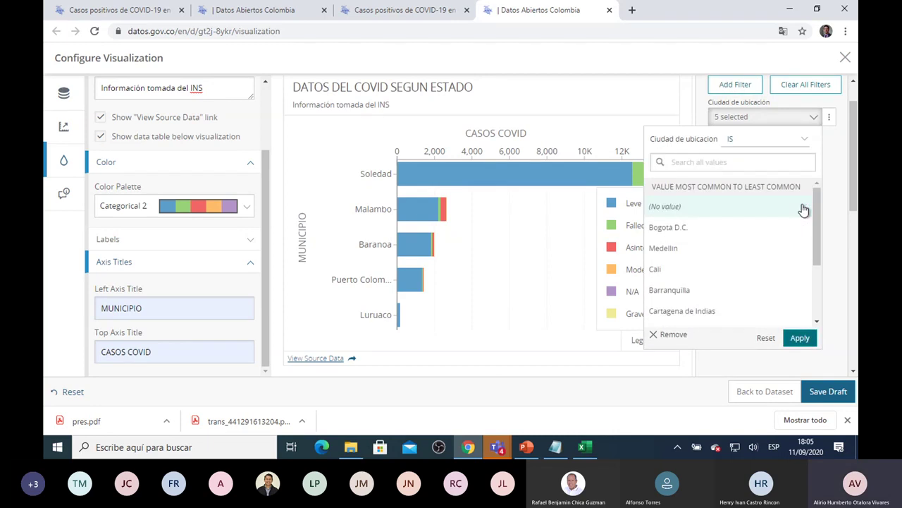
click(832, 143)
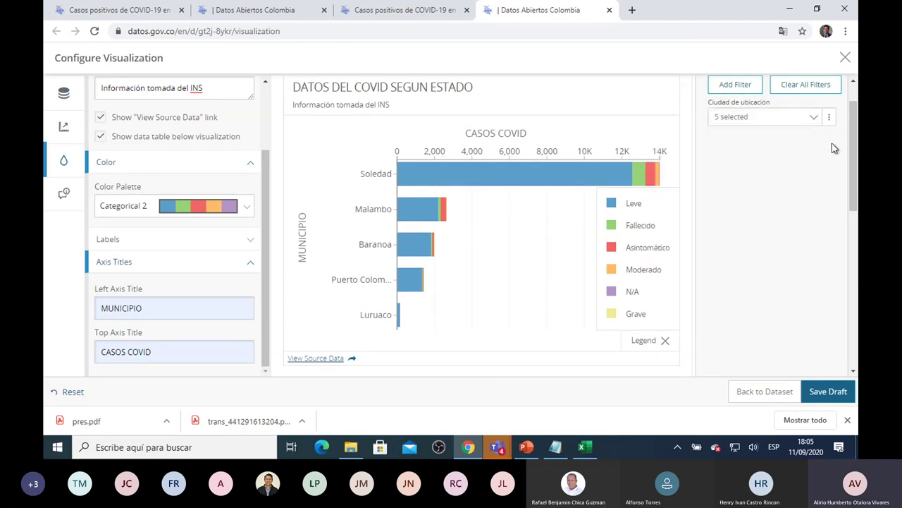
Add a Departamento o Distrito filter to the chart and look at its available departments
click(735, 85)
click(669, 208)
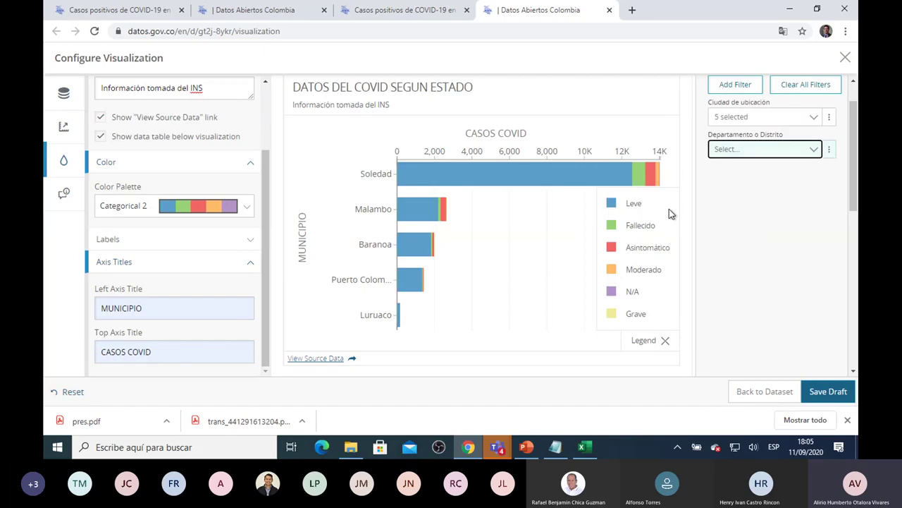
click(811, 150)
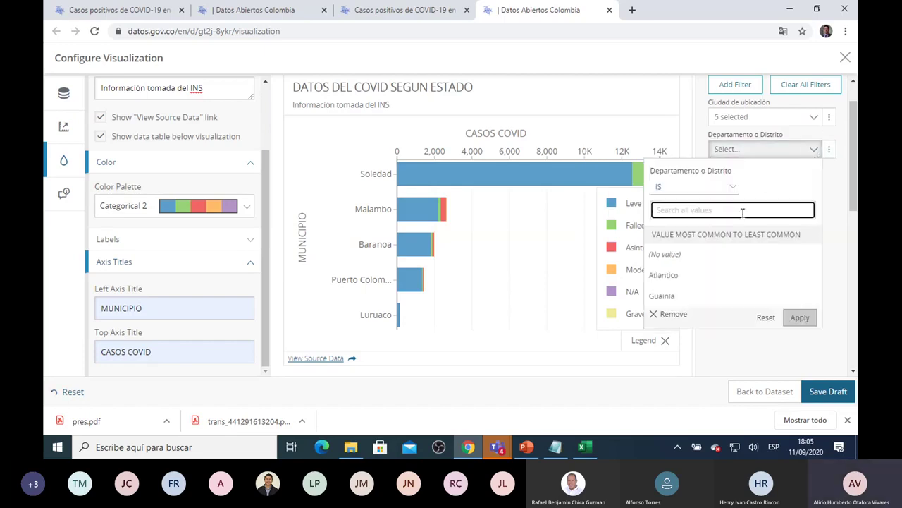
scroll(742, 212, down, 1)
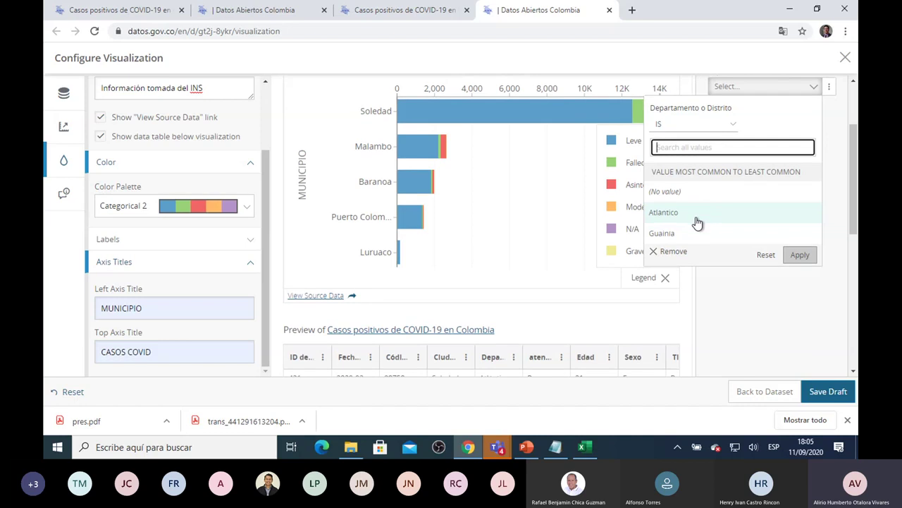
scroll(697, 220, down, 2)
scroll(698, 134, up, 1)
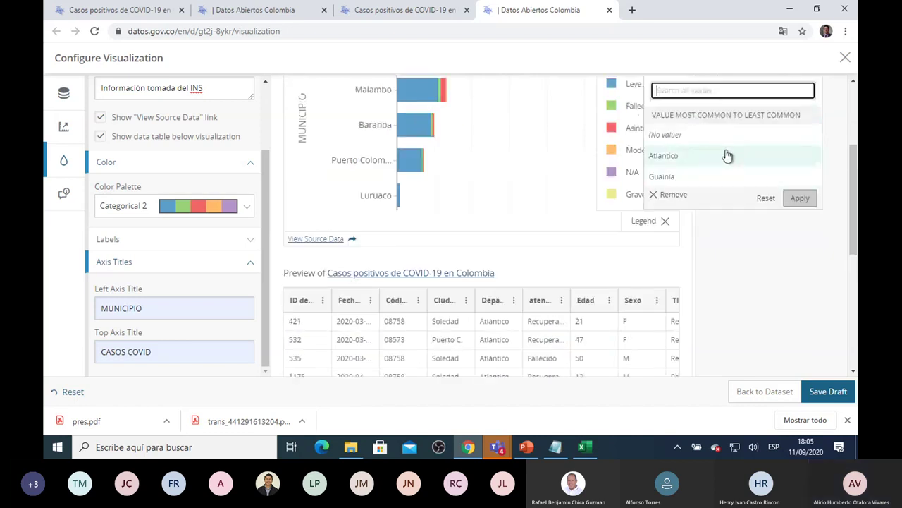
scroll(715, 162, up, 2)
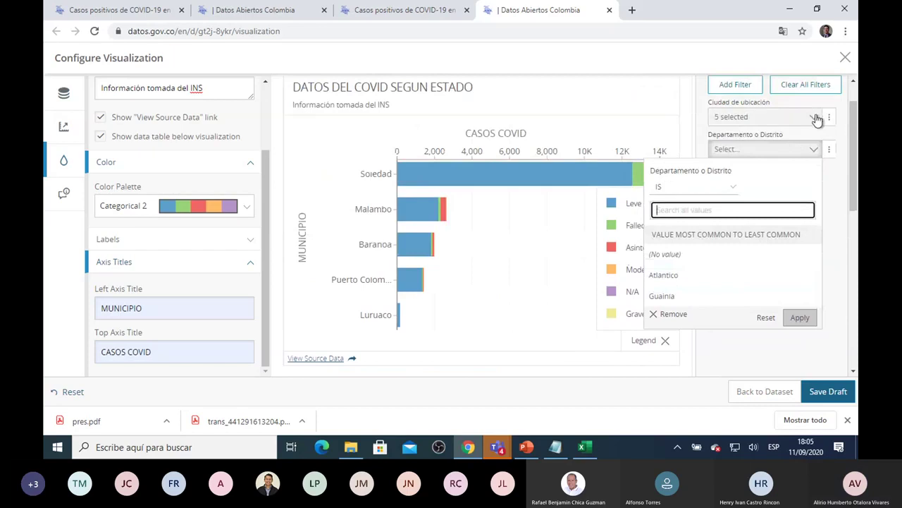
Clear all filter selections, and apply Bolivar as the value of the Departamento o Distrito filter
click(804, 88)
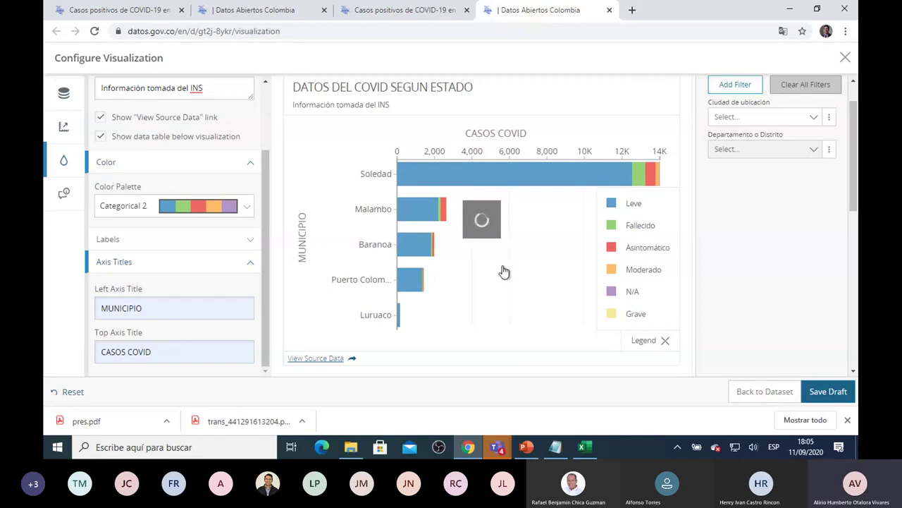
click(814, 148)
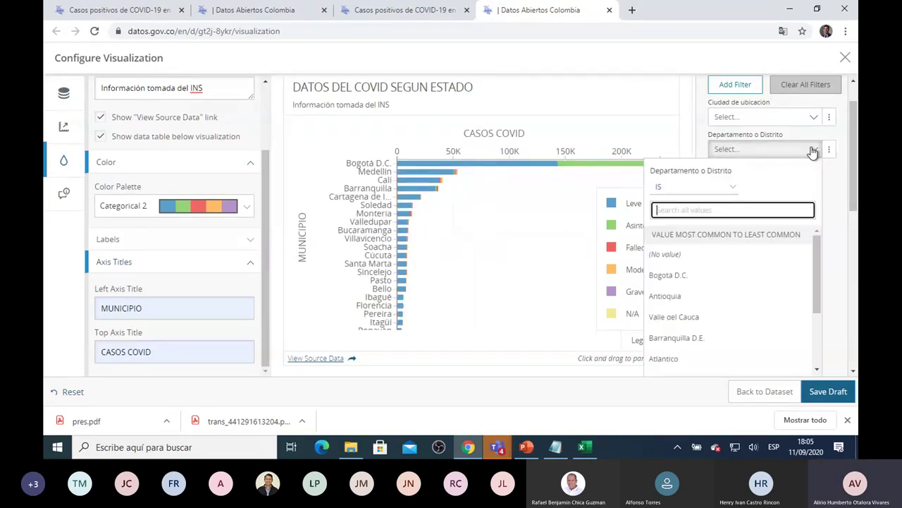
scroll(741, 257, down, 5)
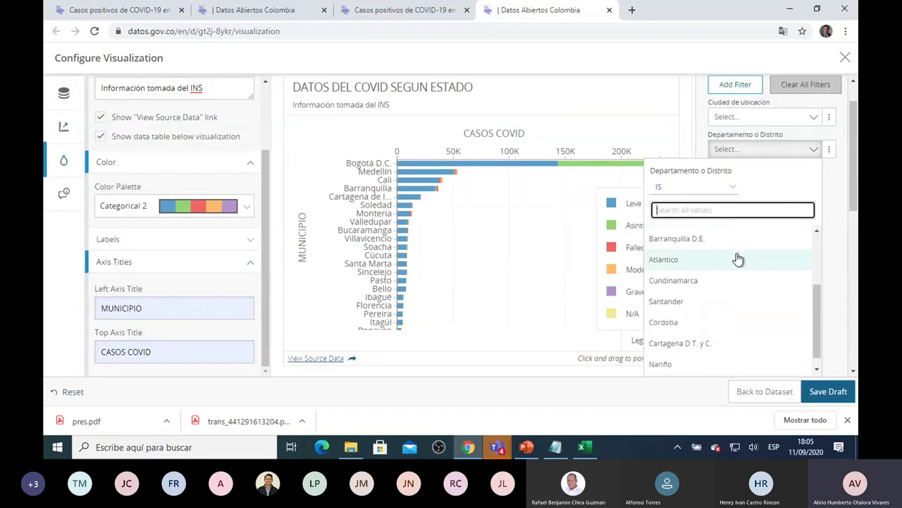
scroll(718, 321, down, 4)
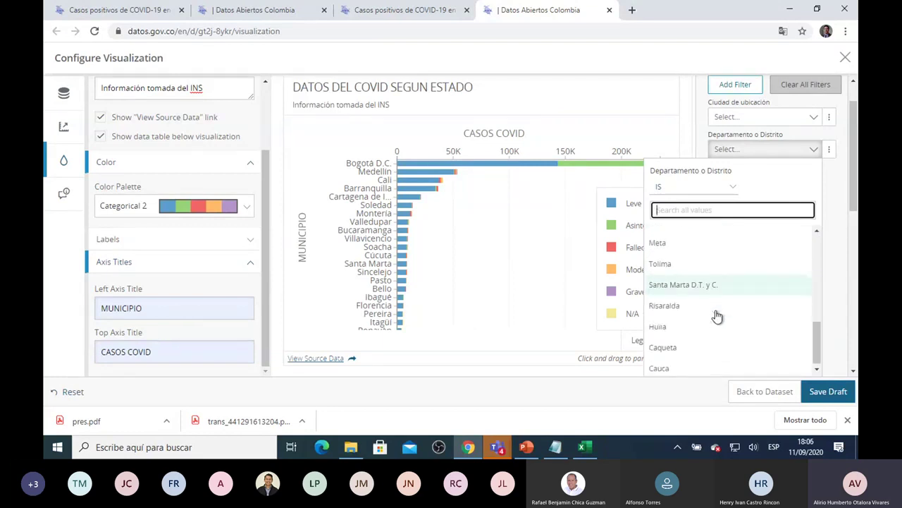
scroll(717, 316, down, 5)
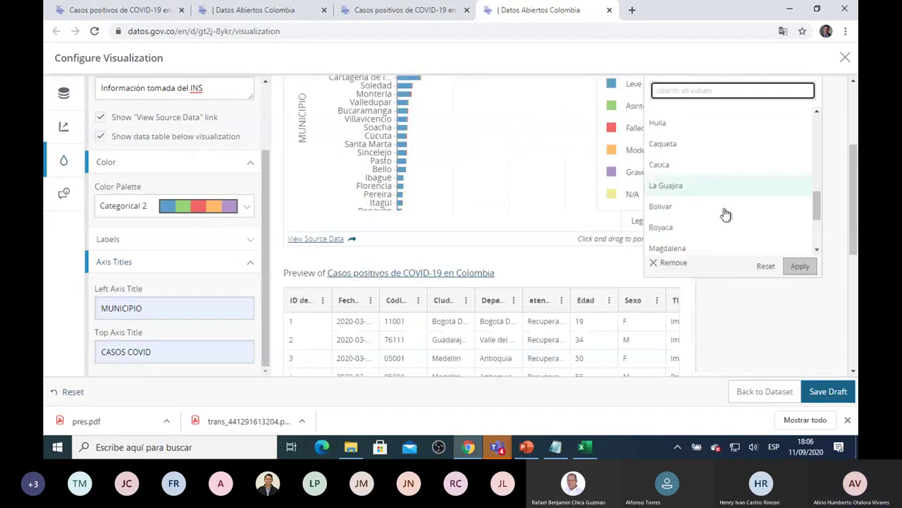
scroll(705, 191, up, 2)
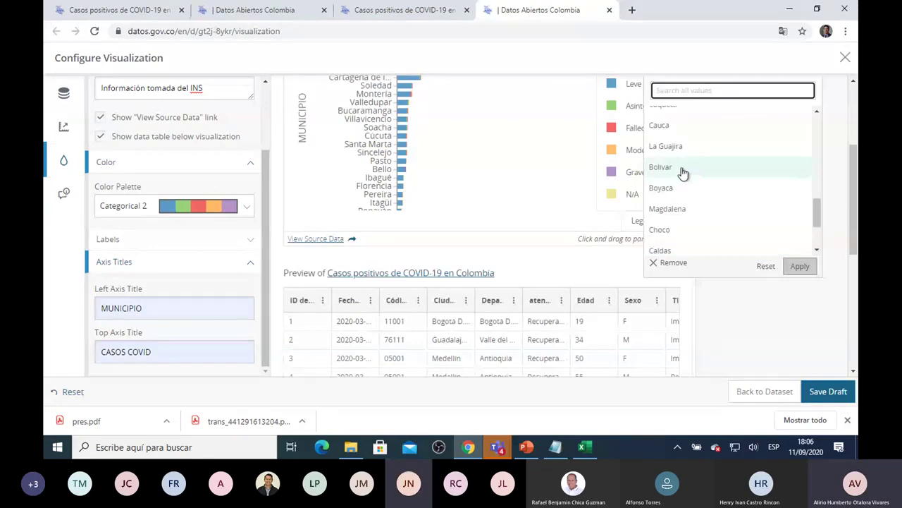
click(681, 169)
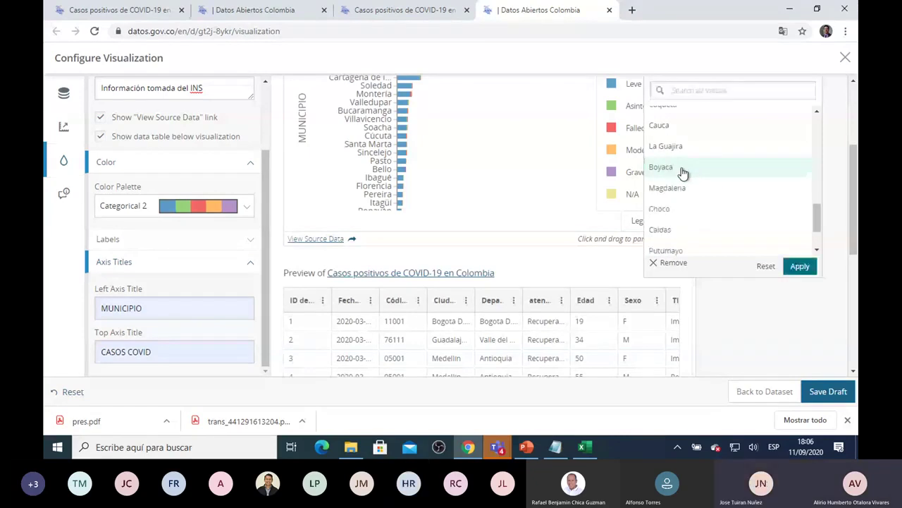
click(799, 270)
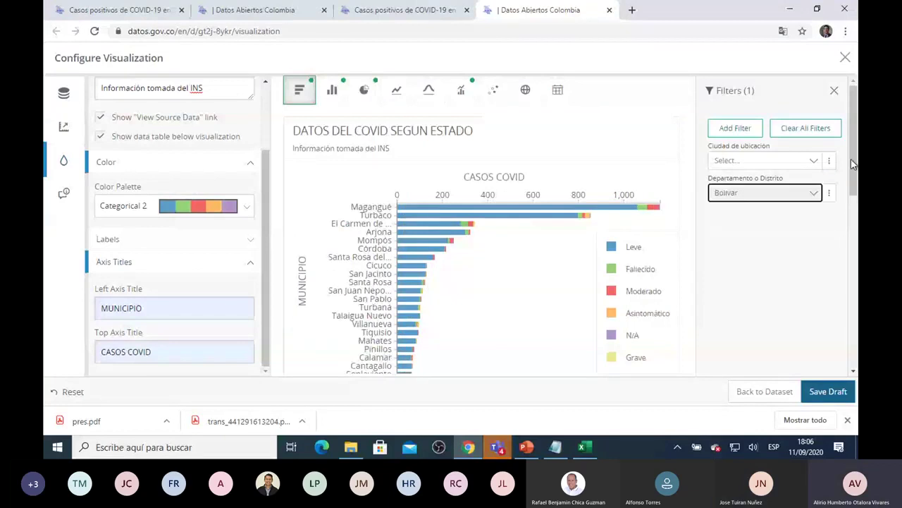
Select San Pablo as a value of the Ciudad de ubicación filter
click(813, 162)
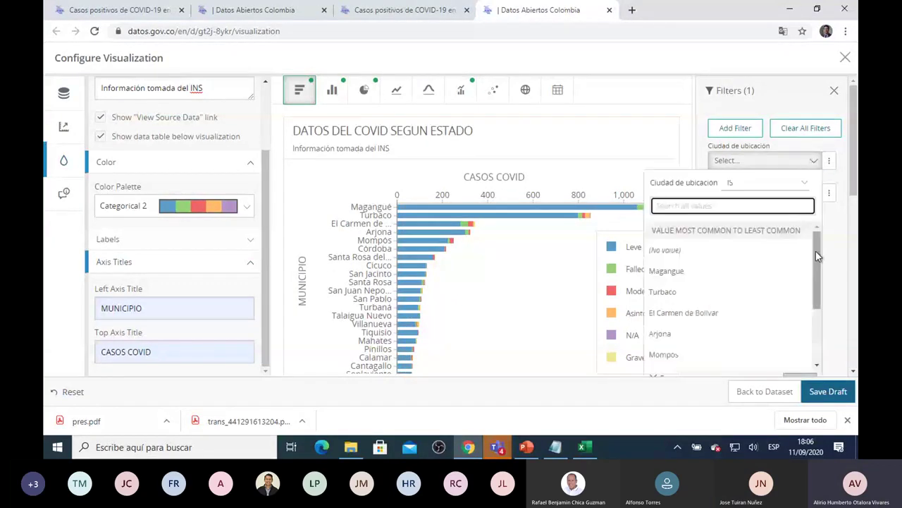
drag(815, 251, 820, 317)
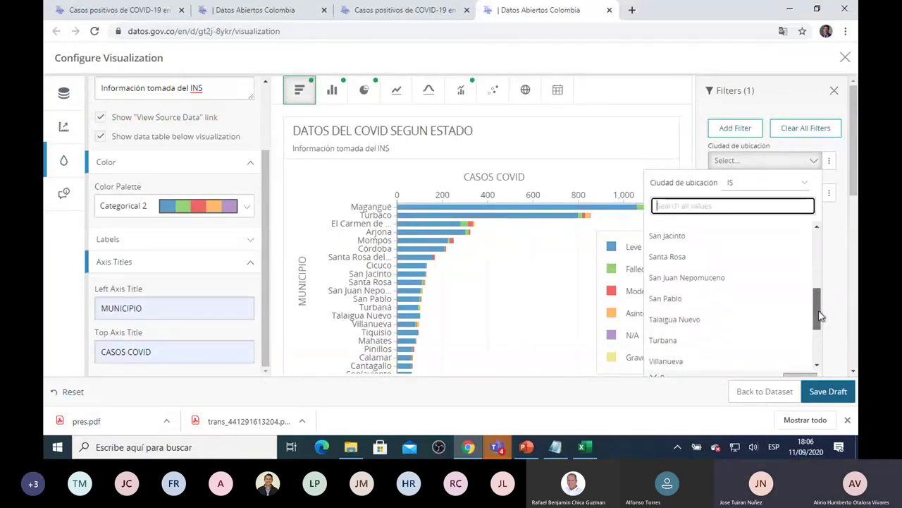
click(666, 302)
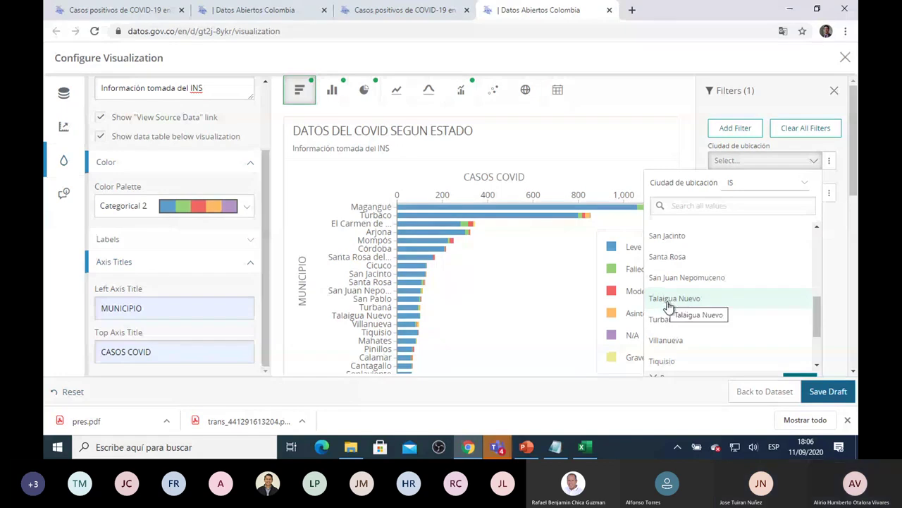
Add Simití and Cantagallo to the selected values of the Ciudad de ubicación filter and apply the filter
drag(817, 322, 819, 343)
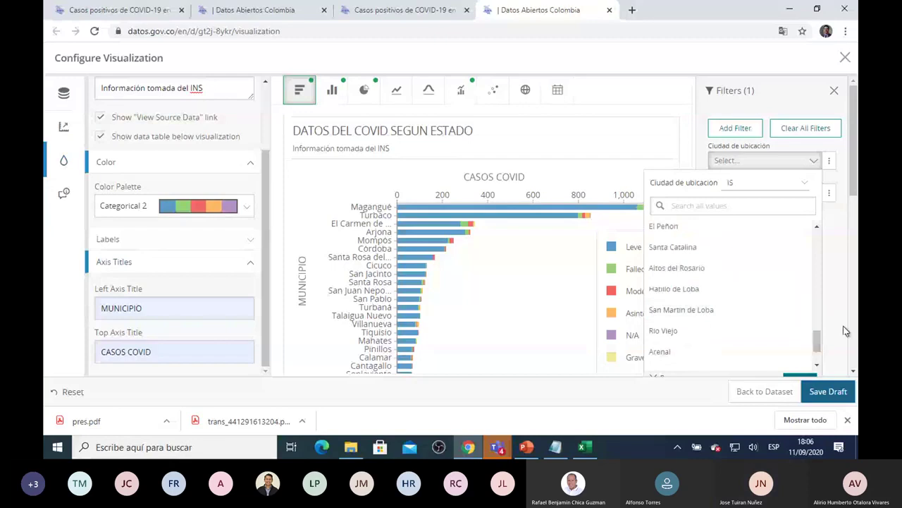
scroll(820, 345, down, 1)
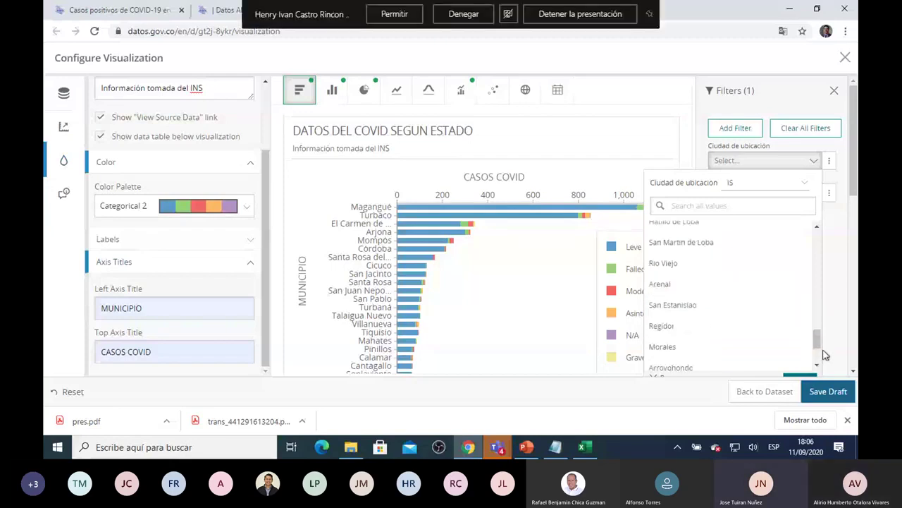
scroll(817, 341, down, 1)
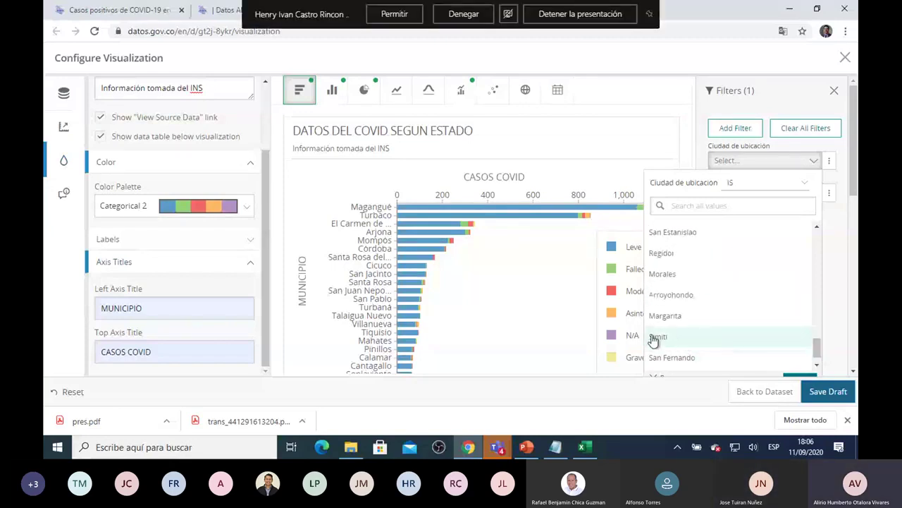
scroll(817, 347, down, 1)
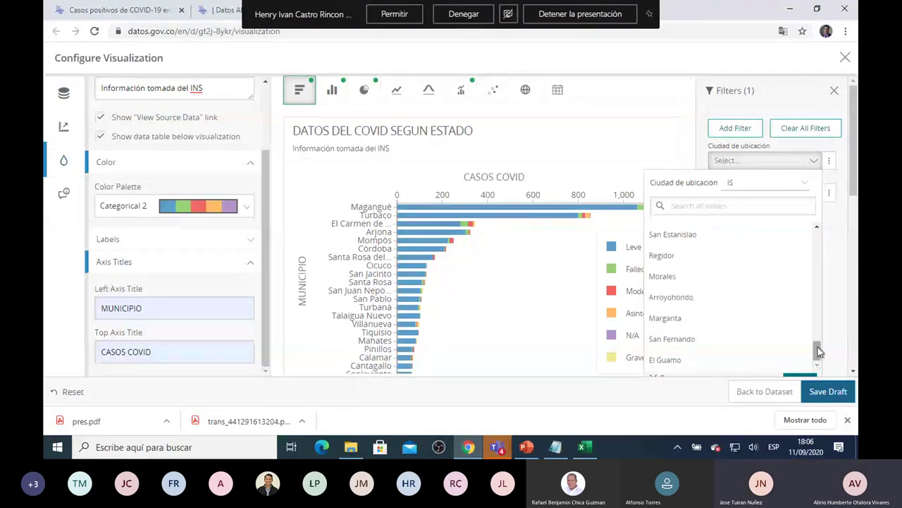
drag(820, 351, 832, 301)
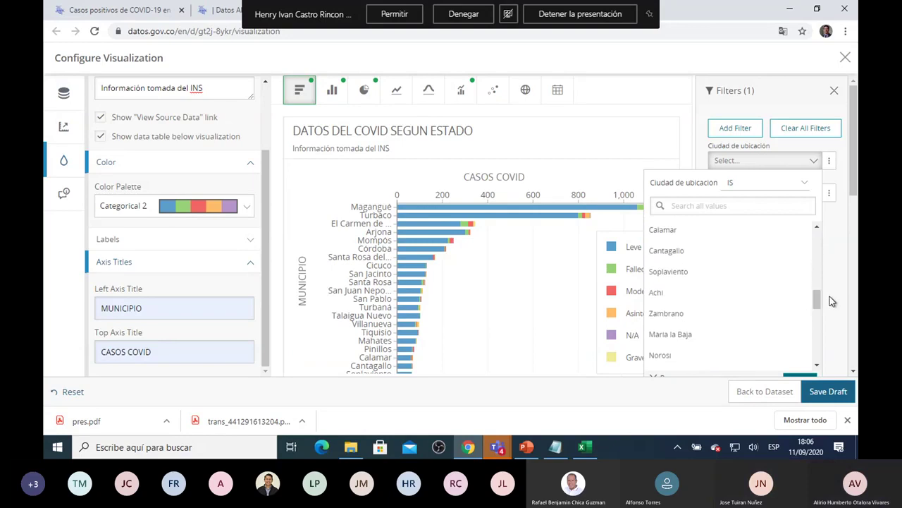
click(680, 254)
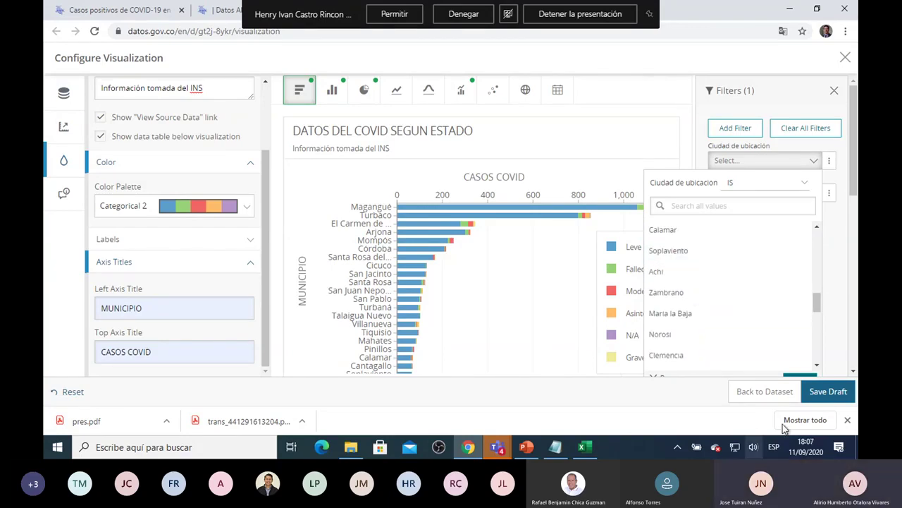
scroll(823, 300, down, 1)
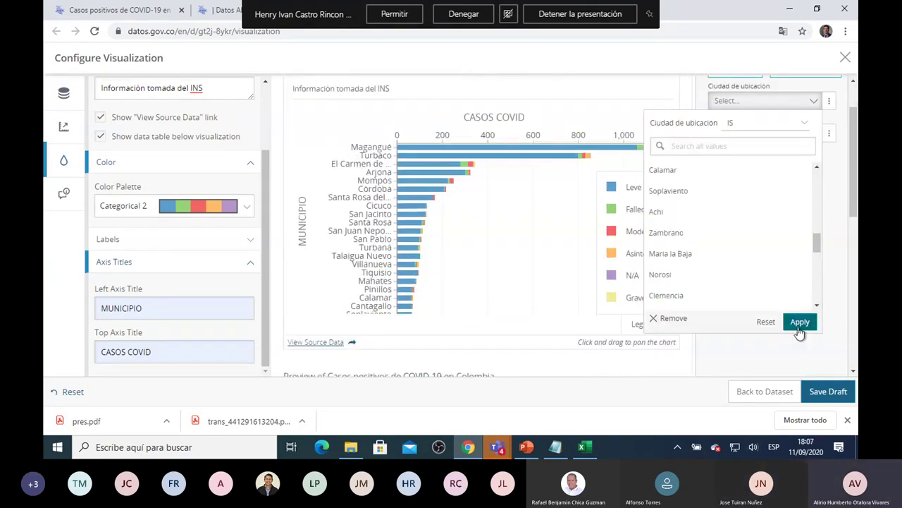
click(800, 322)
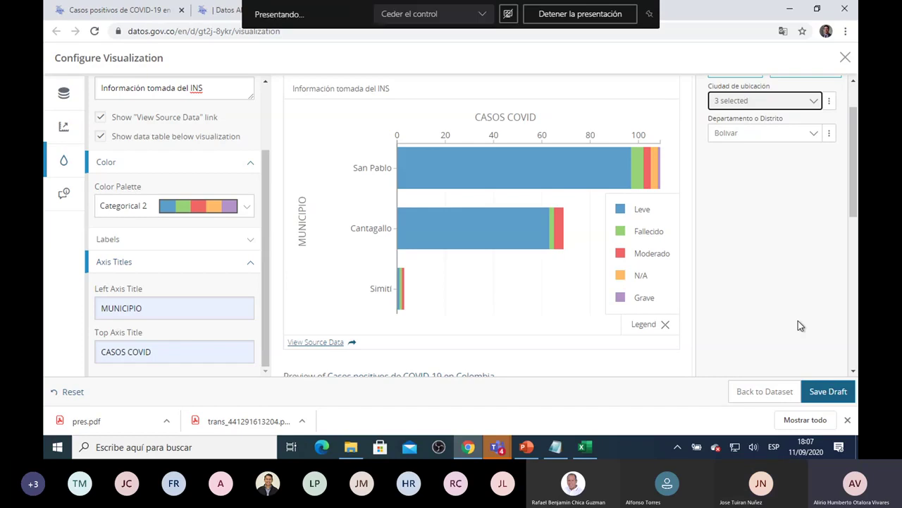
Examine the case values on the San Pablo and Cantagallo bars and the start of the data preview below the chart
mouse_move(644, 175)
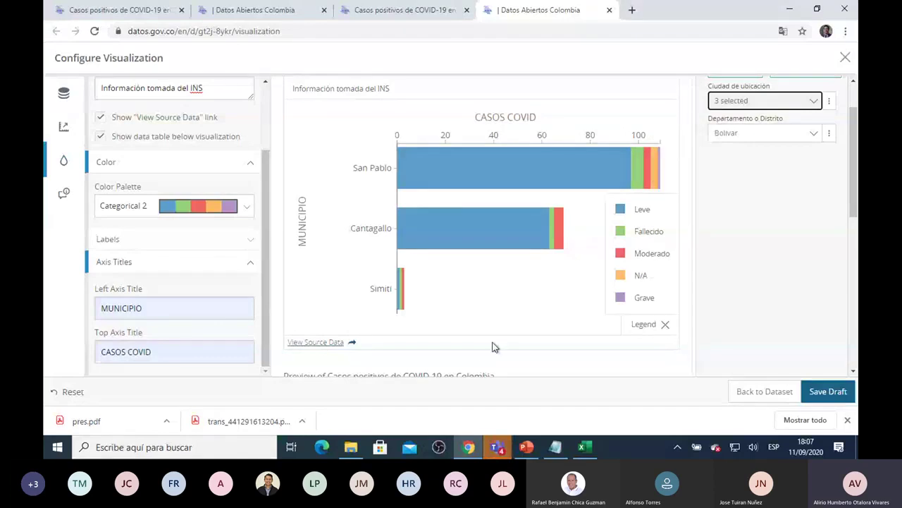
mouse_move(435, 167)
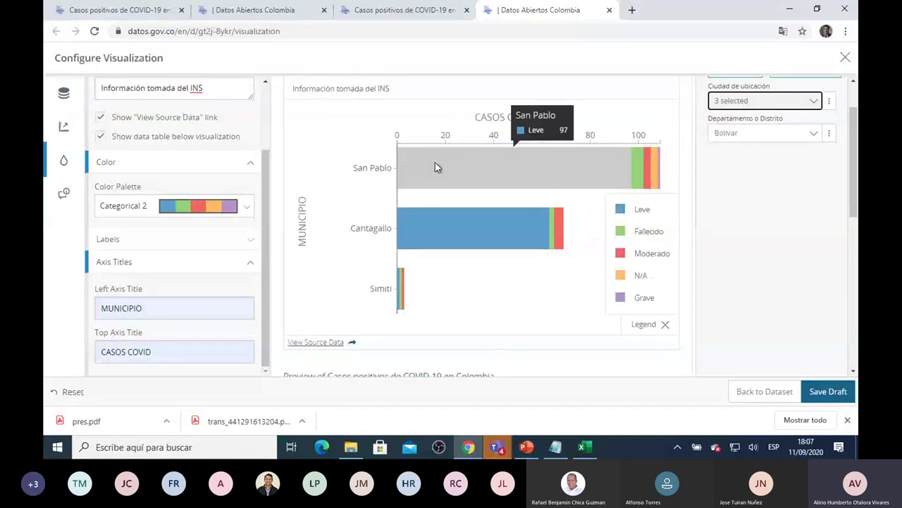
mouse_move(416, 240)
mouse_move(460, 240)
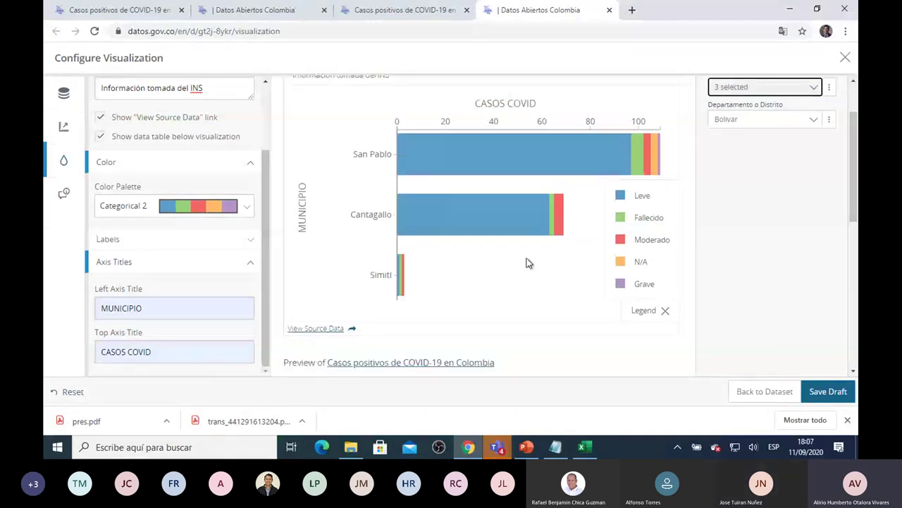
scroll(411, 242, down, 1)
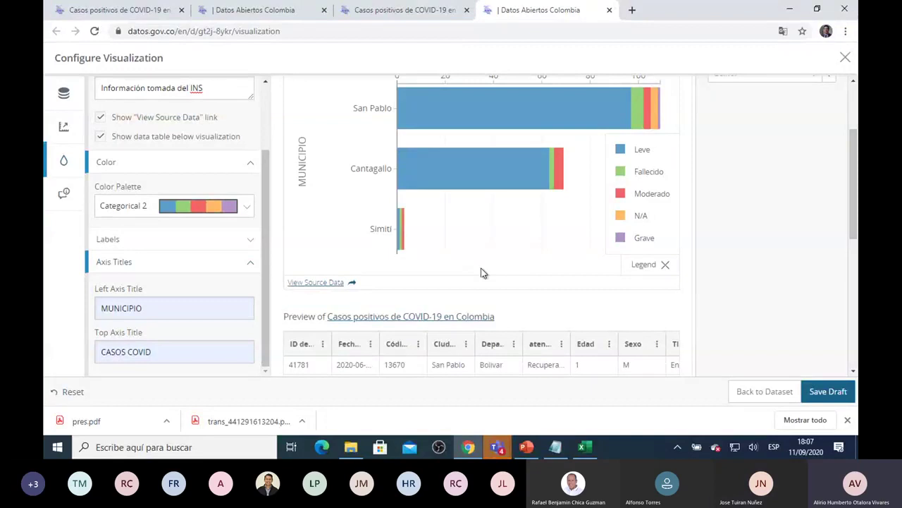
scroll(599, 267, up, 1)
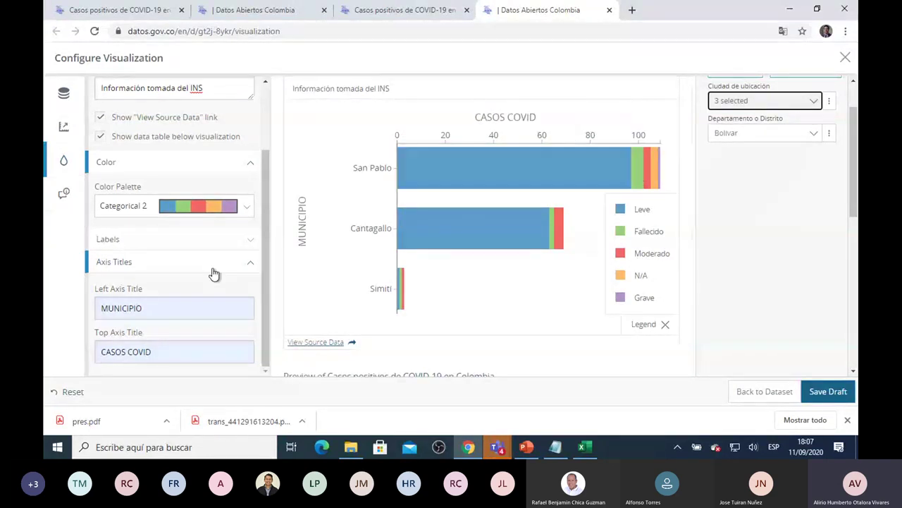
Try the Alternate 1 and Alternate 2 color palettes on the chart, and set the palette back to Categorical 2
click(244, 210)
click(243, 210)
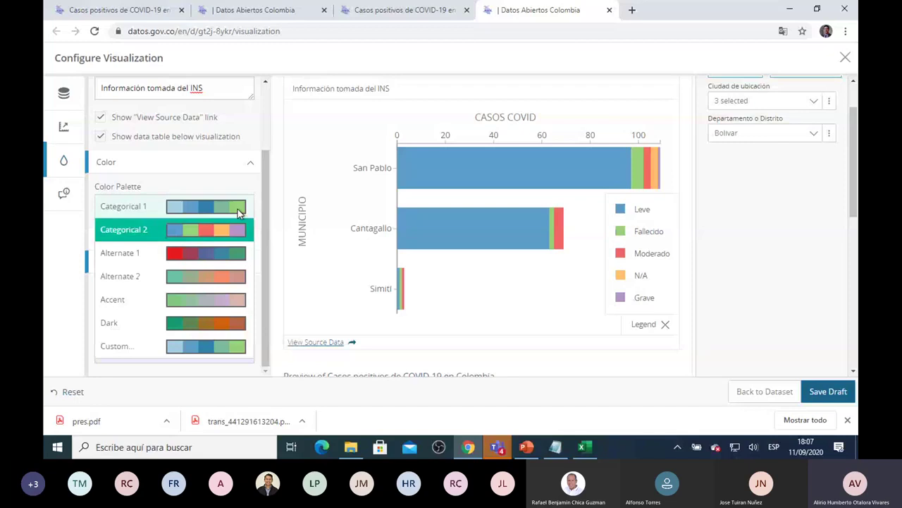
click(183, 254)
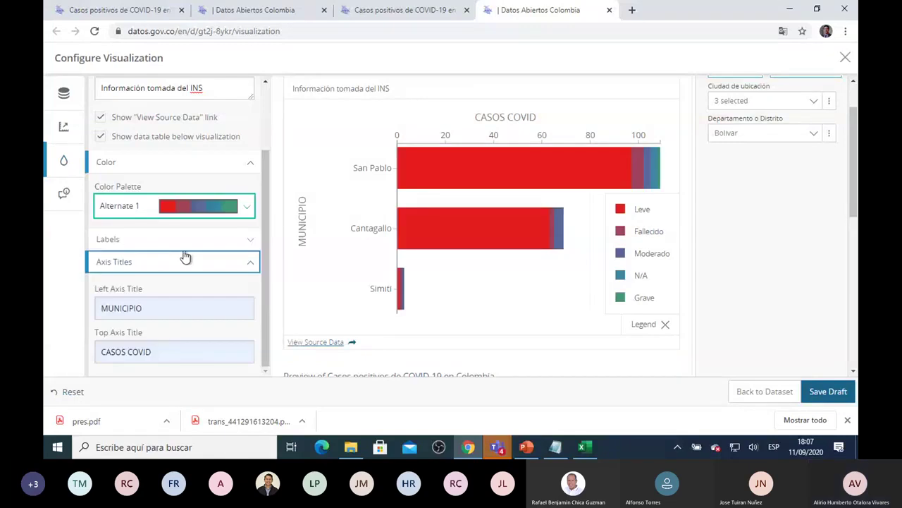
click(247, 210)
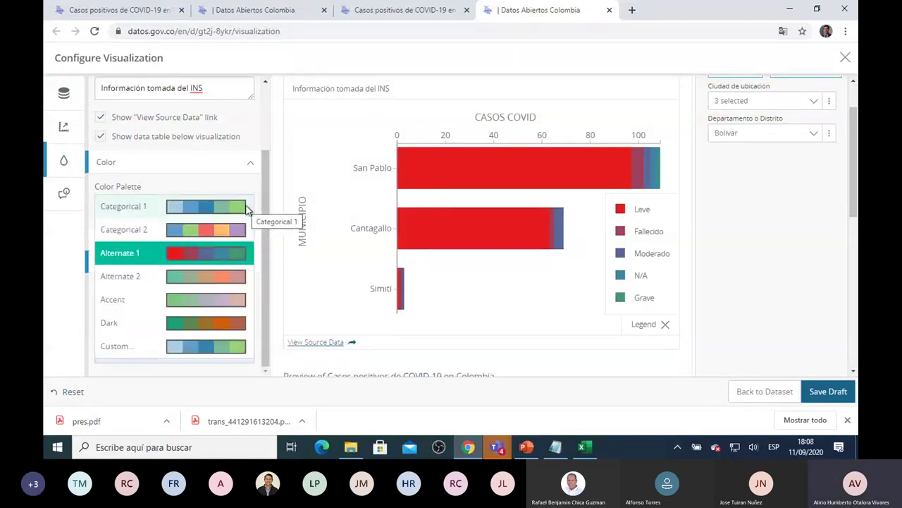
click(205, 283)
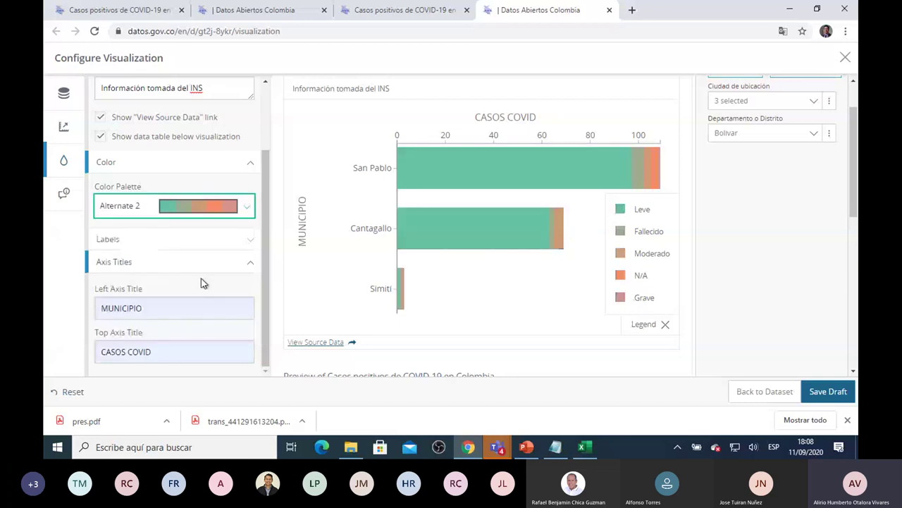
click(247, 208)
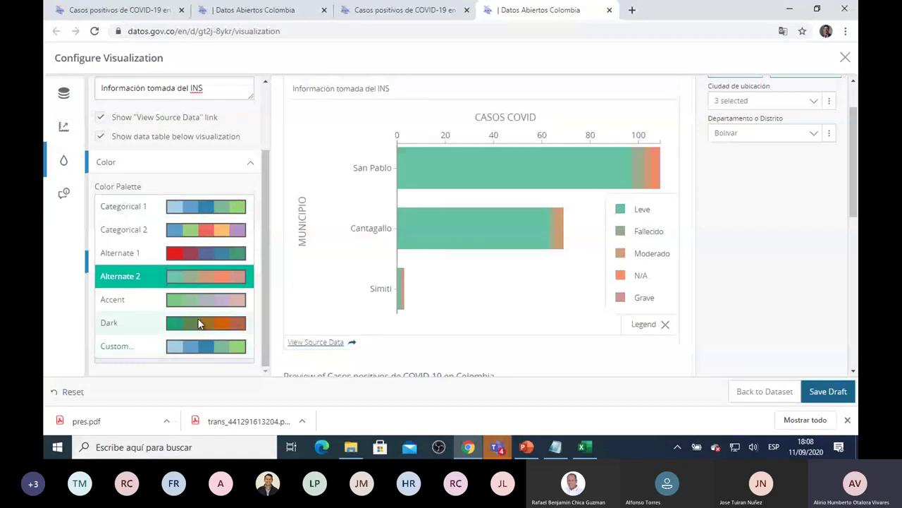
click(267, 259)
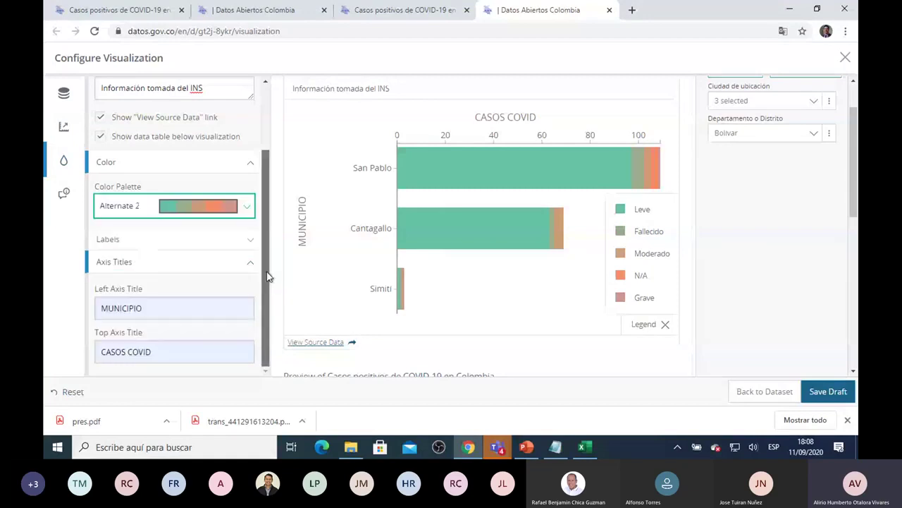
click(247, 207)
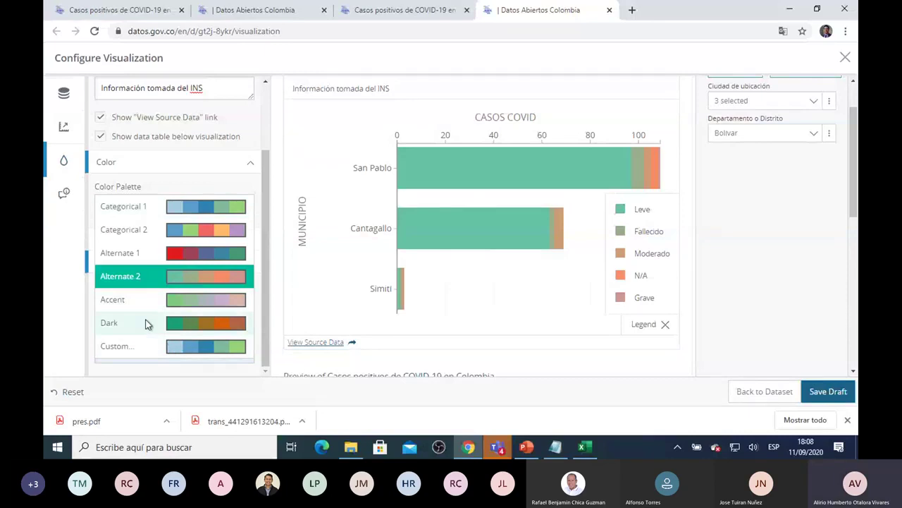
click(195, 229)
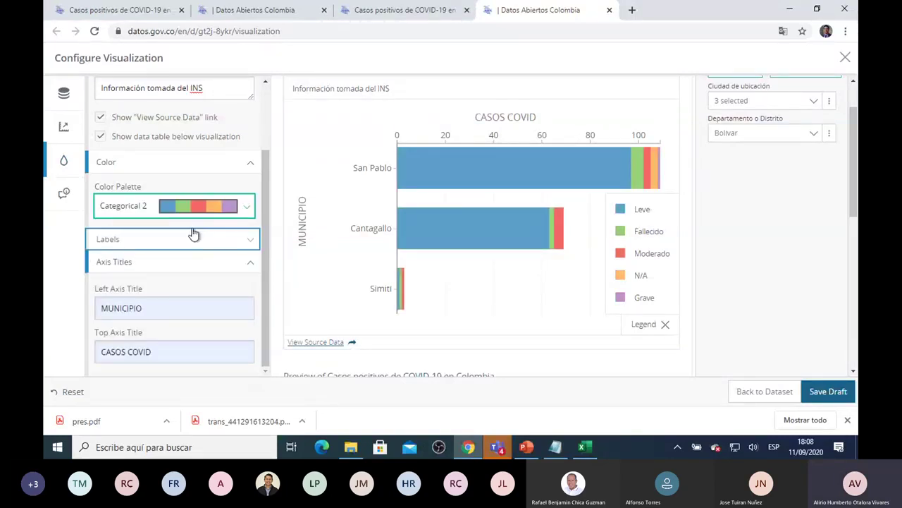
Try the Categorical 1, Alternate 2 and Alternate 1 color palettes, and return the chart to Categorical 2
click(250, 207)
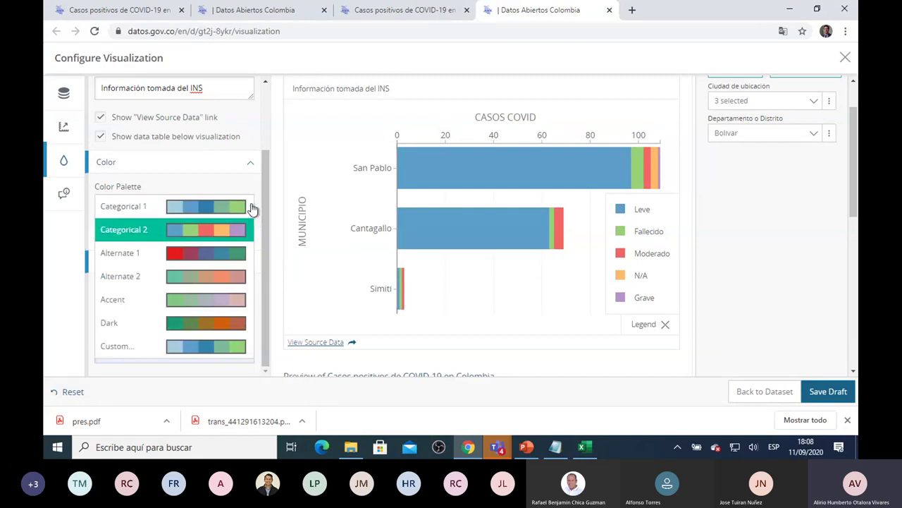
click(222, 204)
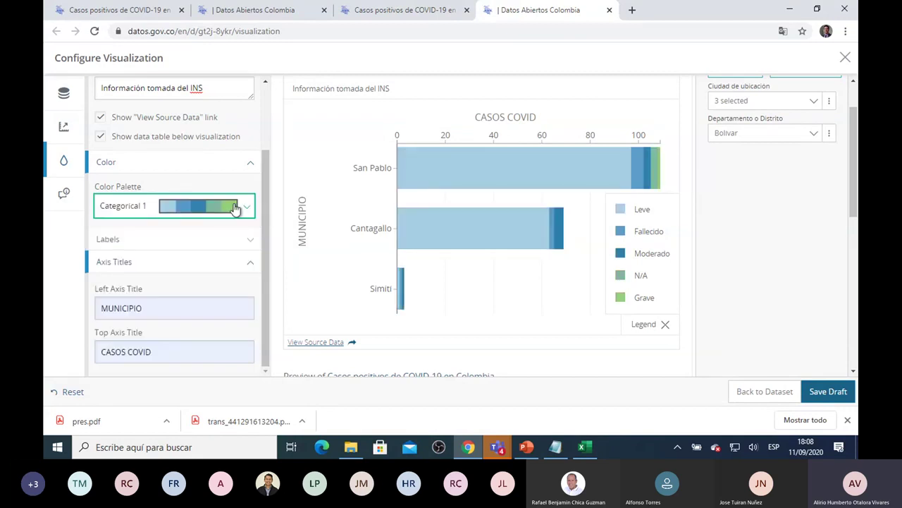
click(234, 207)
click(221, 277)
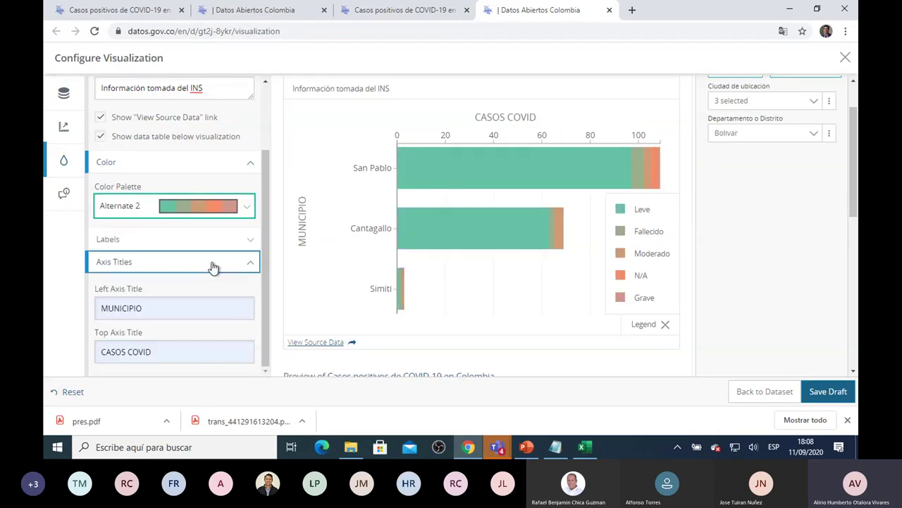
click(222, 206)
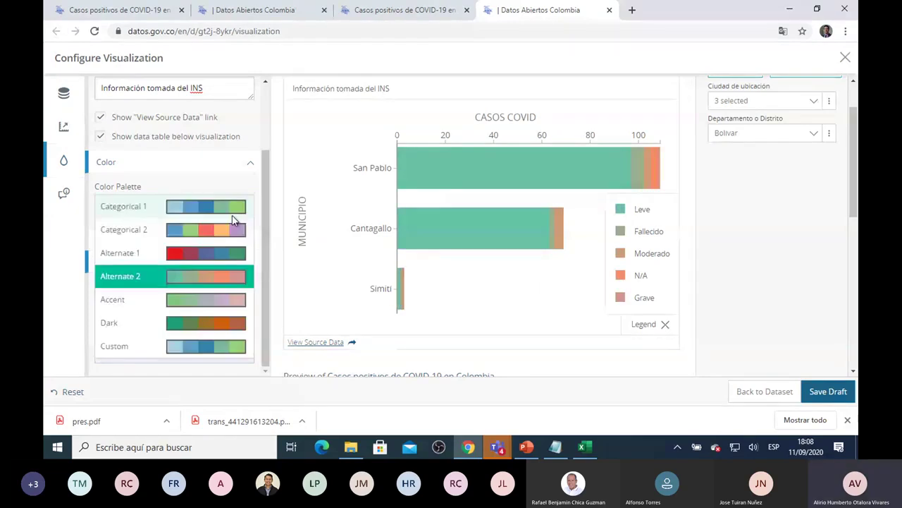
click(217, 253)
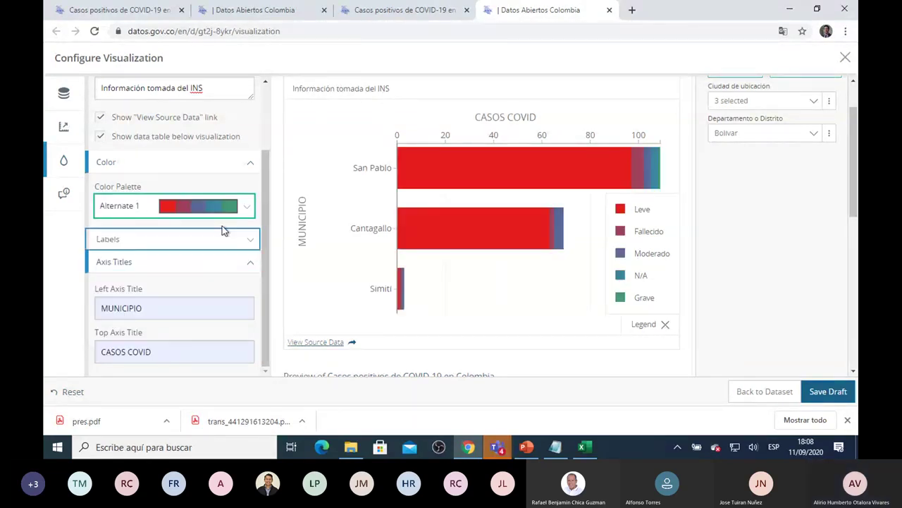
click(250, 212)
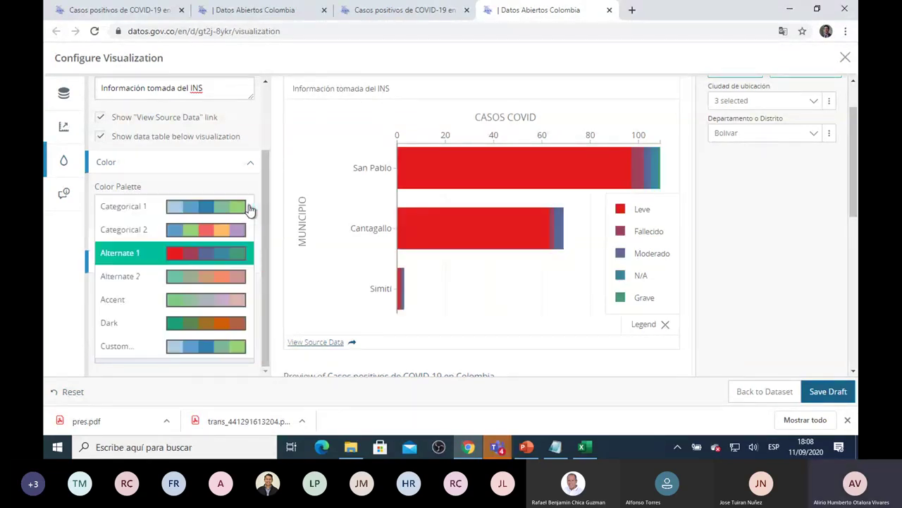
click(217, 230)
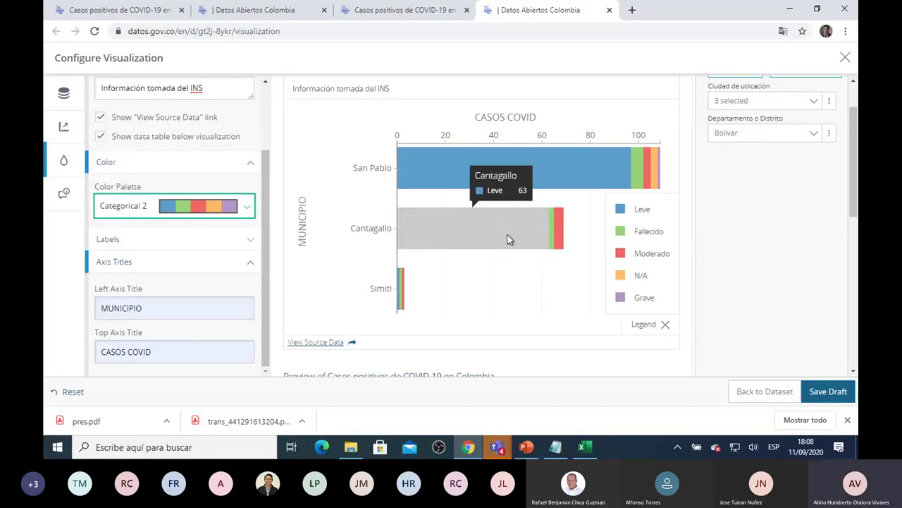
Review the filtered bar chart, its two filters and the source data preview table beneath it
scroll(708, 224, up, 2)
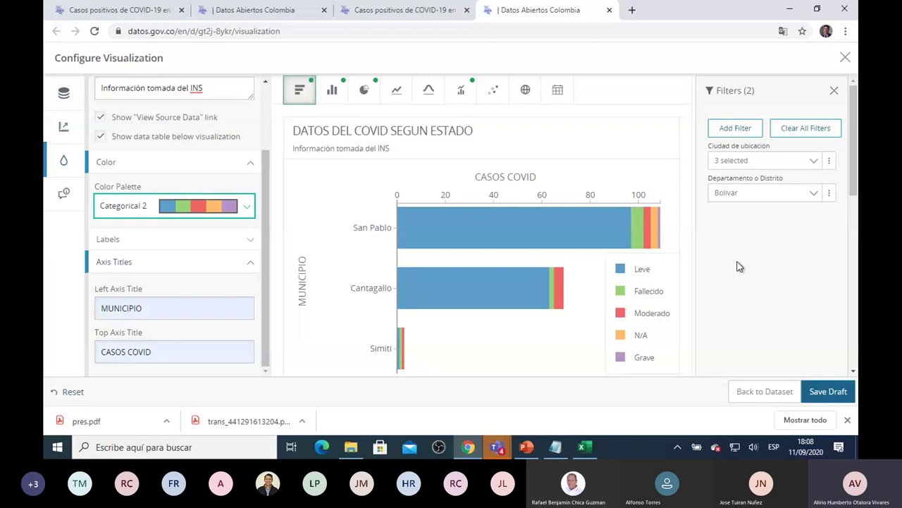
scroll(740, 267, down, 2)
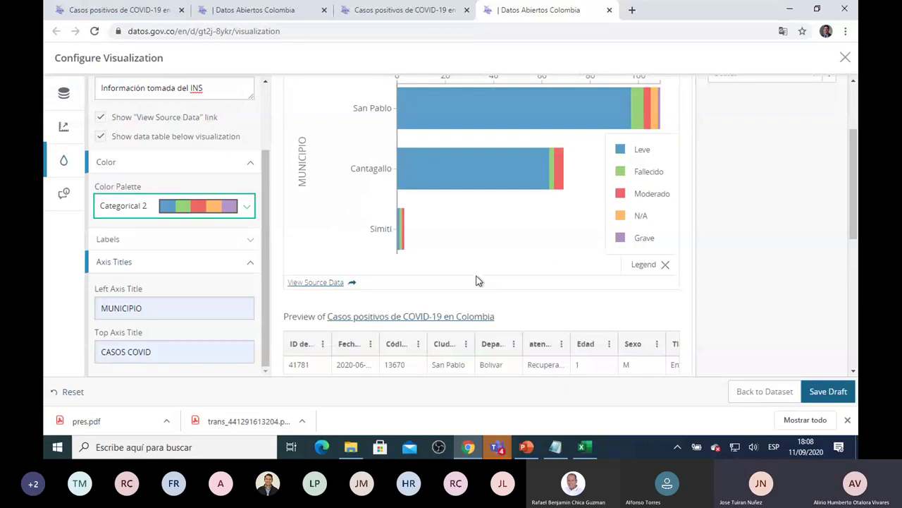
scroll(447, 278, down, 1)
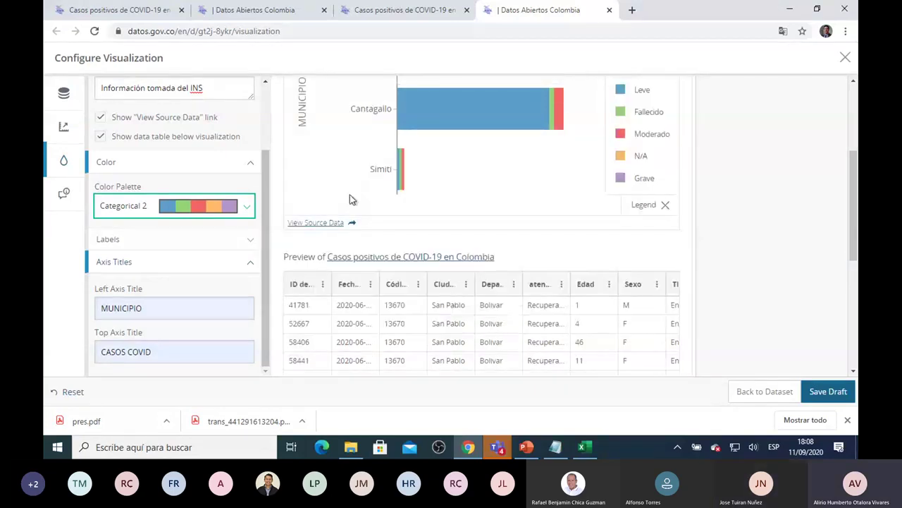
scroll(350, 194, up, 3)
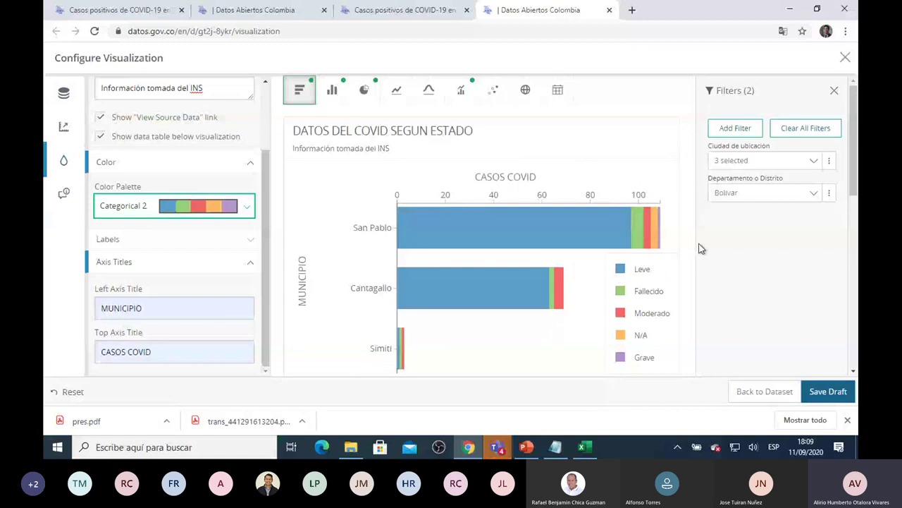
scroll(522, 242, down, 2)
scroll(404, 218, up, 2)
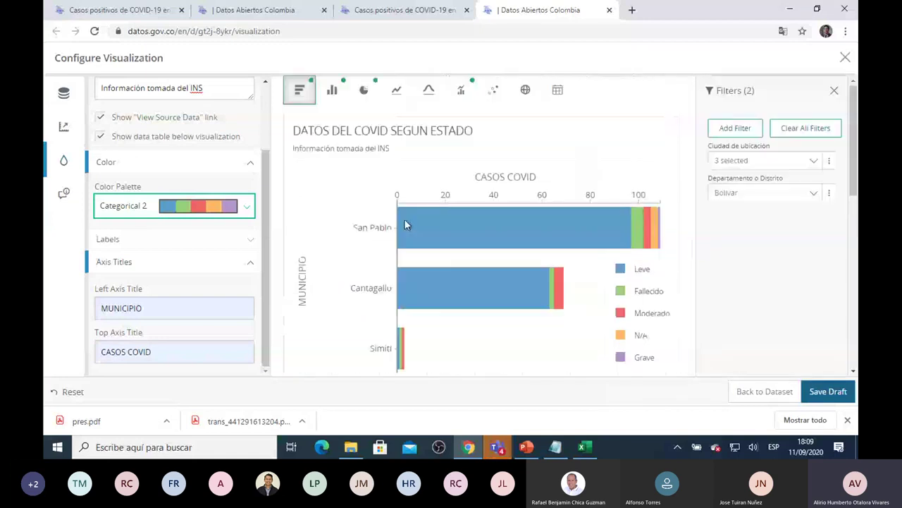
Change the visualization type to a pie chart, and switch it to a combo chart
click(363, 90)
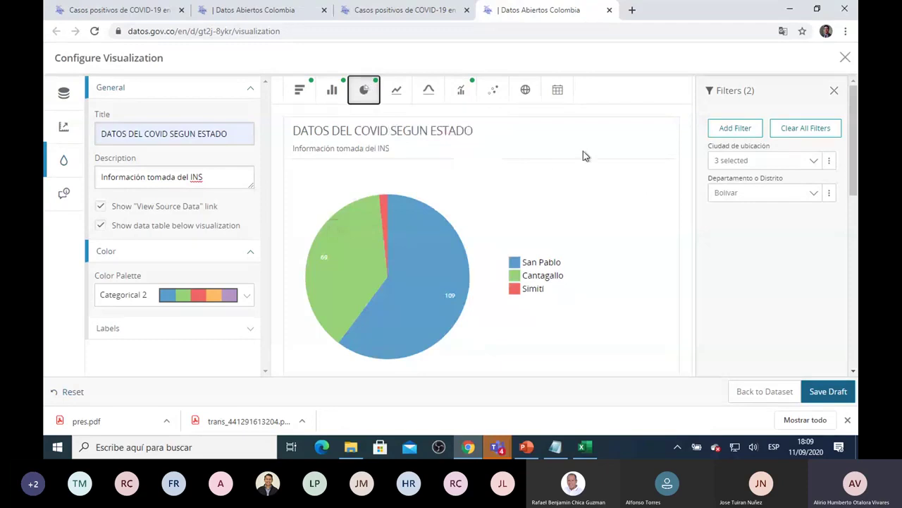
click(461, 91)
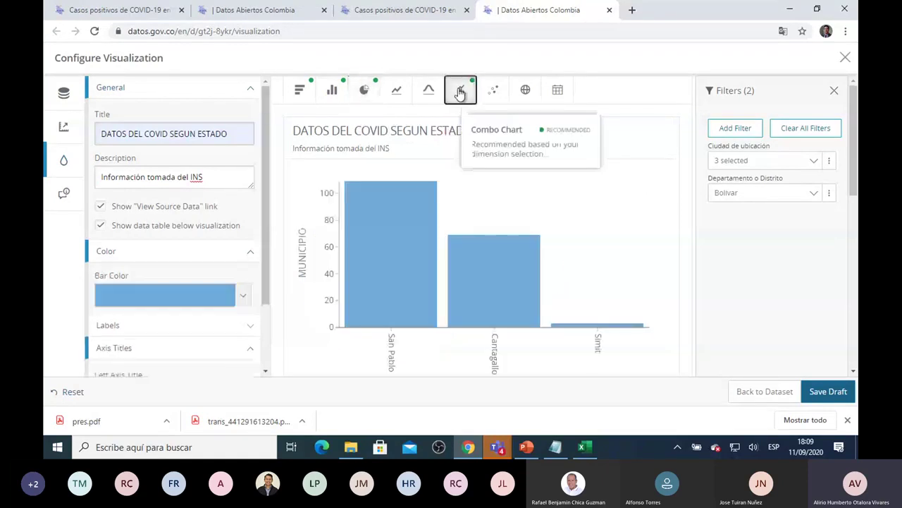
Try the map, histogram and column chart types, and check the source data preview table
click(524, 91)
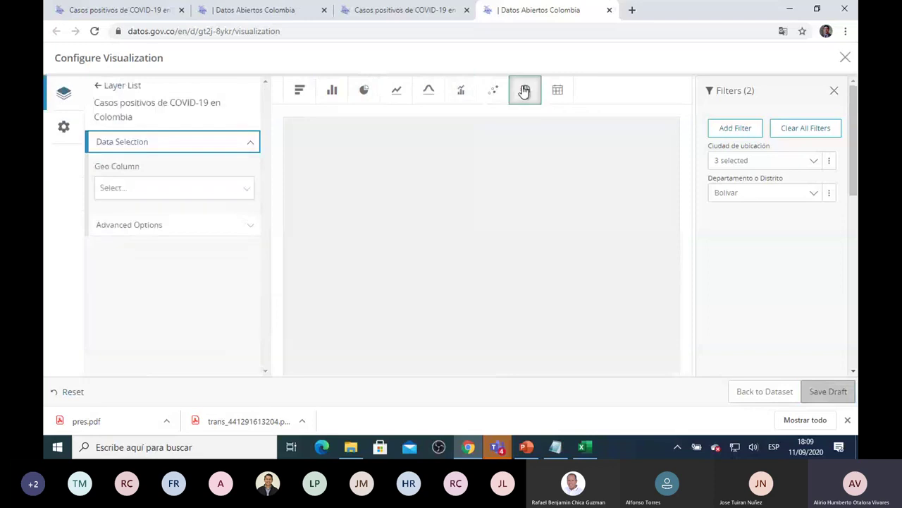
scroll(550, 230, down, 2)
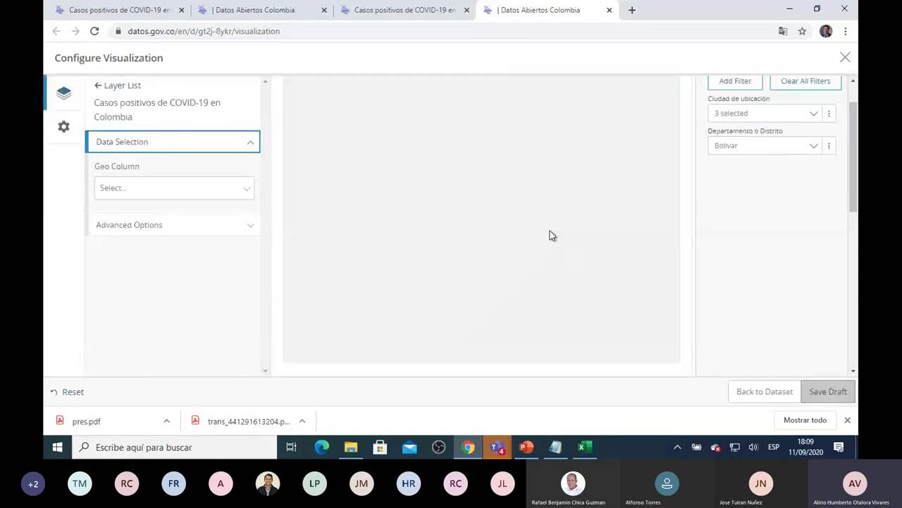
scroll(550, 231, up, 2)
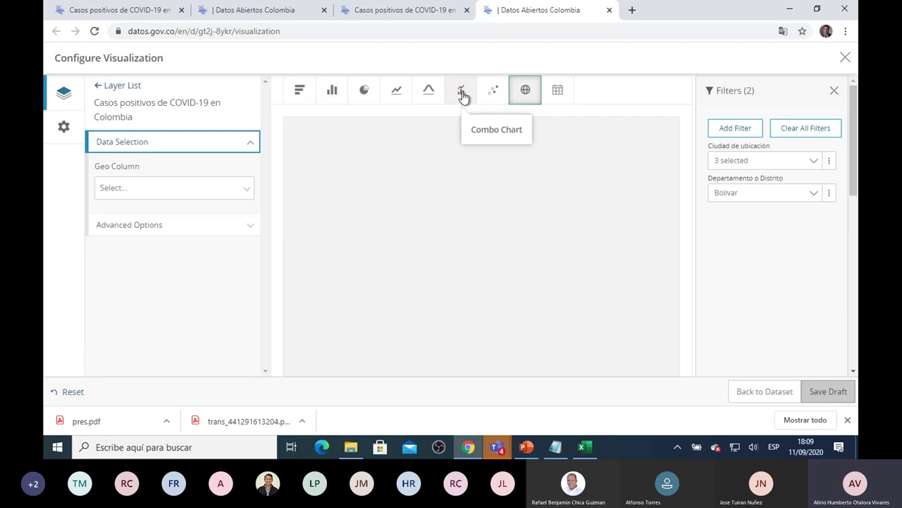
click(430, 94)
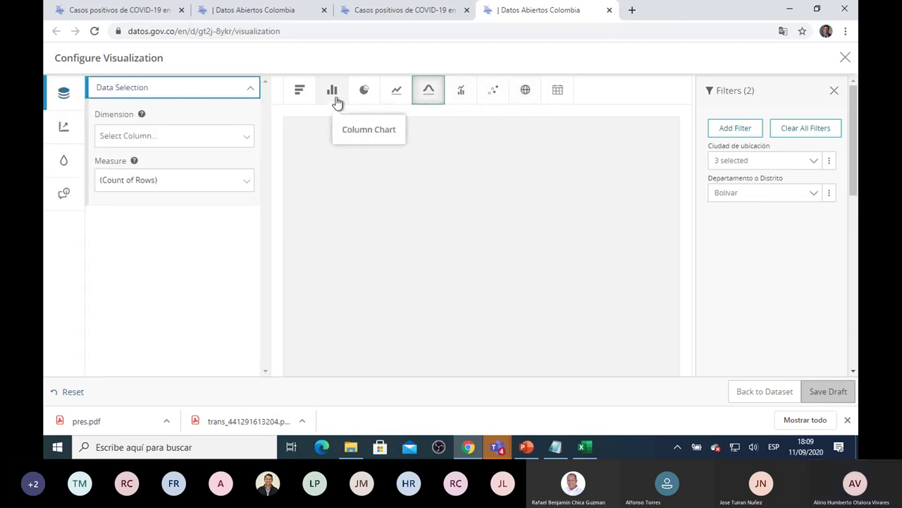
click(337, 95)
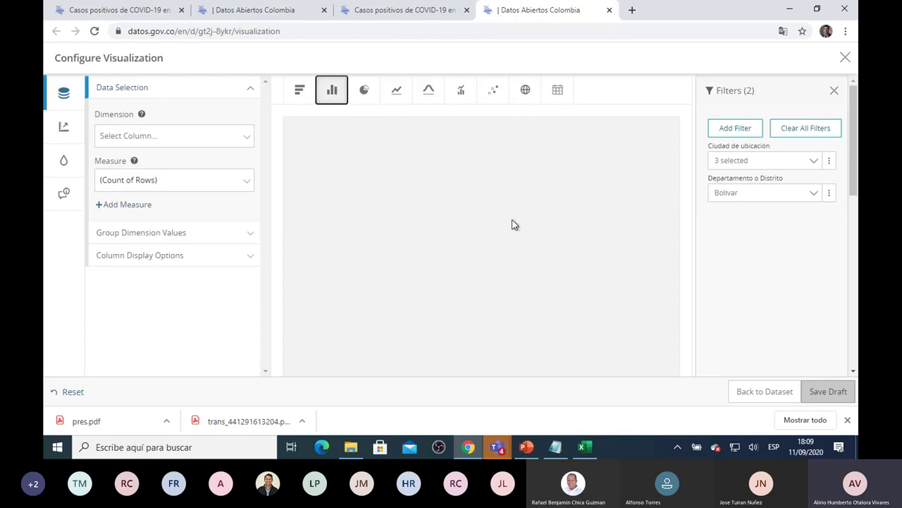
scroll(514, 225, down, 8)
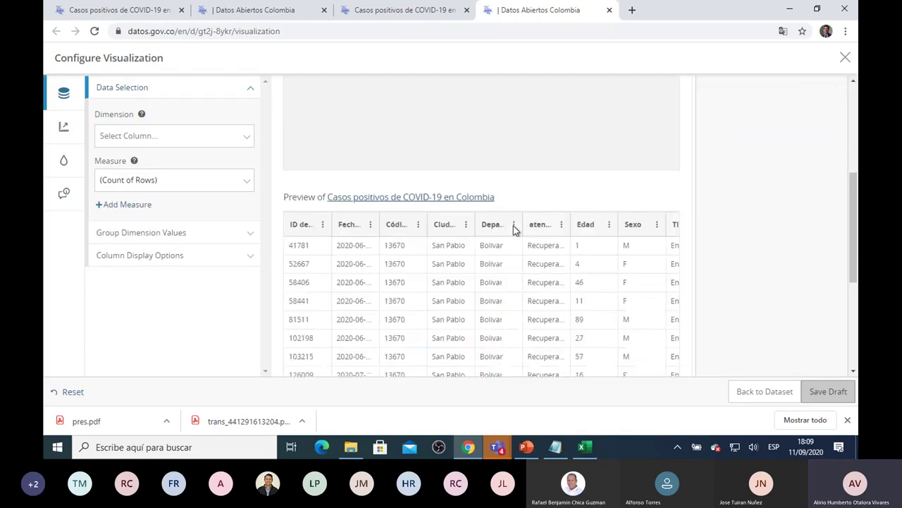
scroll(513, 225, up, 6)
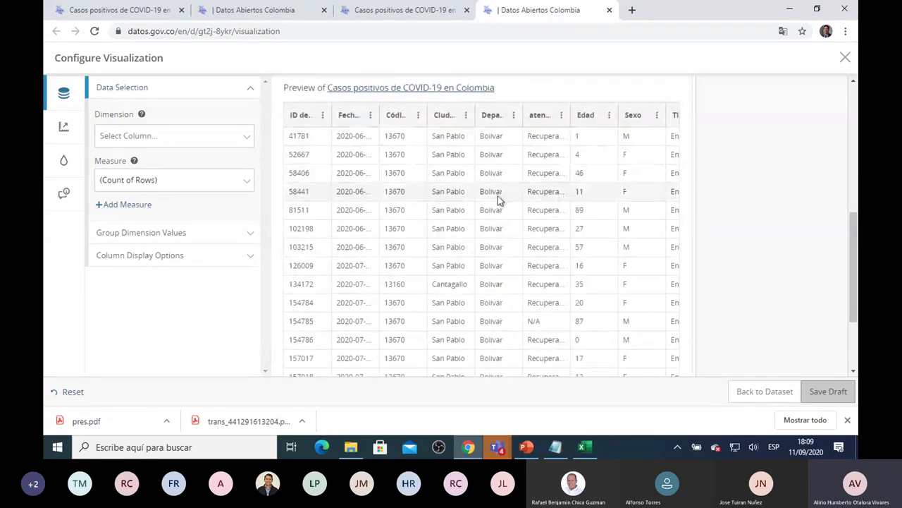
scroll(507, 197, down, 1)
scroll(509, 190, down, 3)
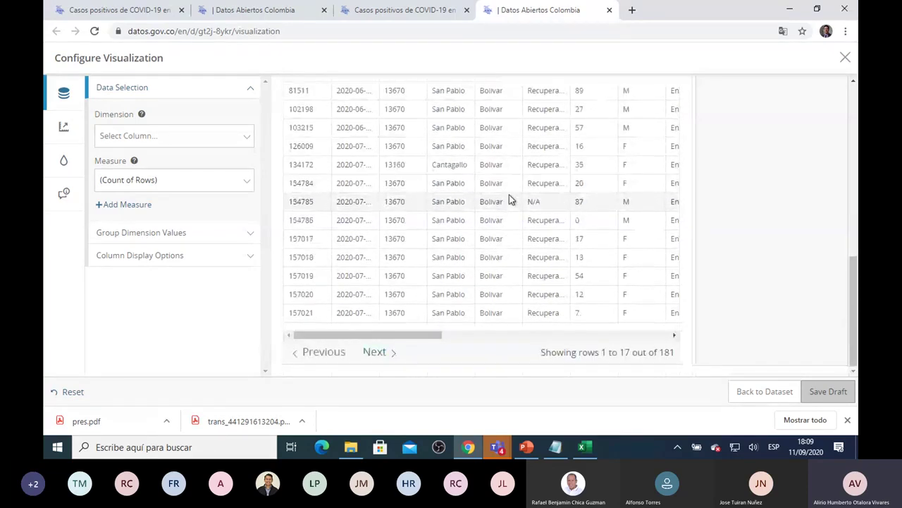
scroll(510, 201, up, 6)
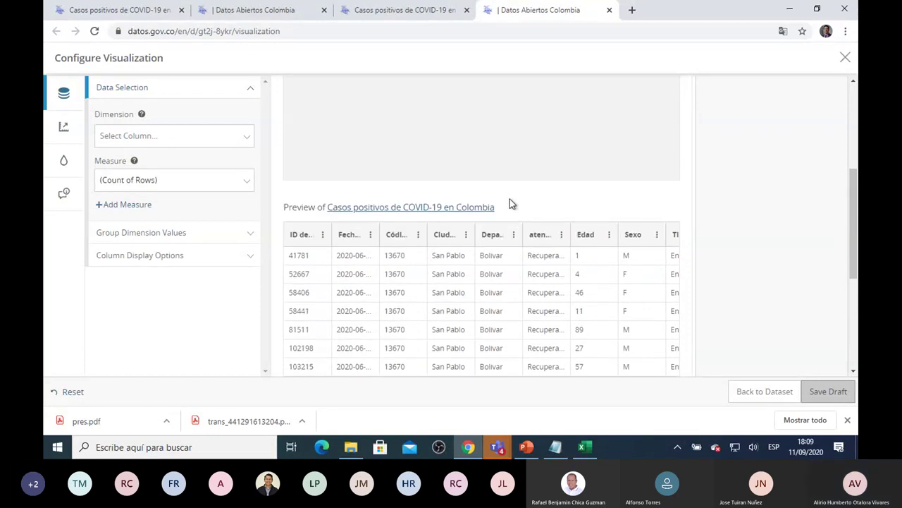
Change the visualization to a bar chart and set its dimension to Ciudad de ubicación
click(300, 90)
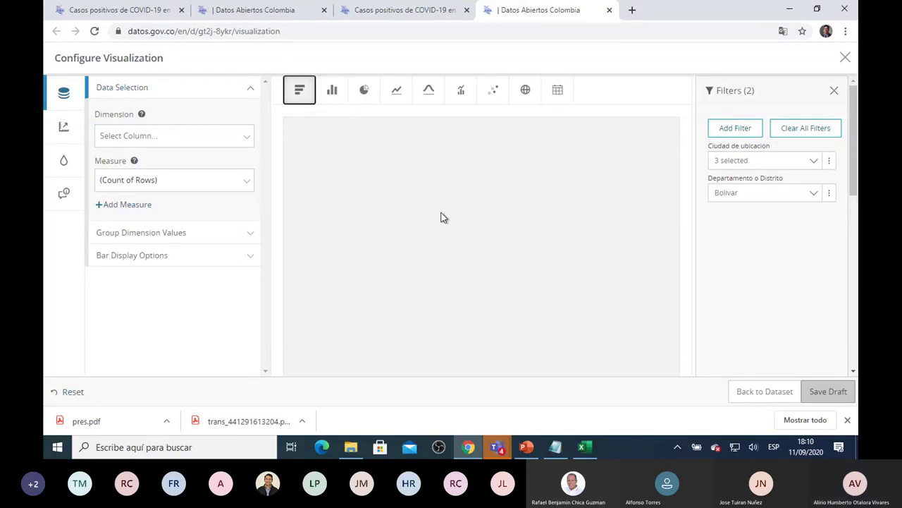
scroll(493, 227, down, 3)
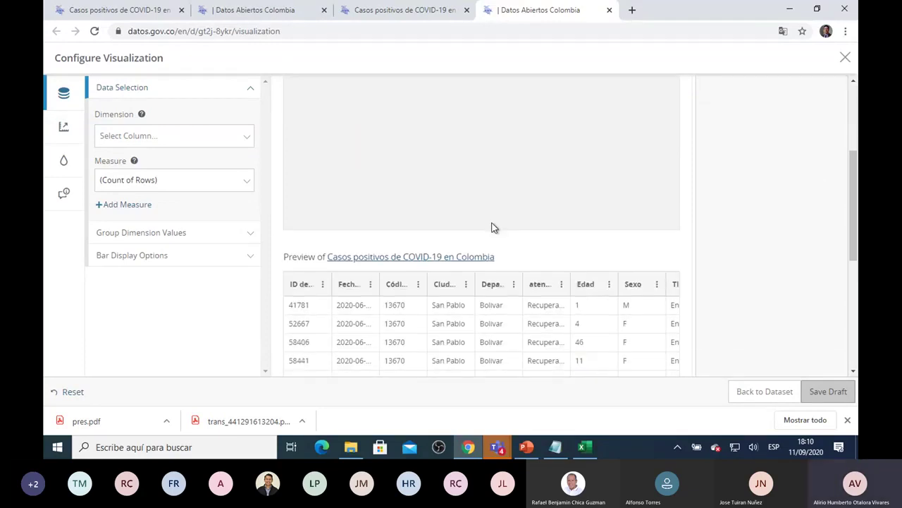
scroll(493, 227, up, 3)
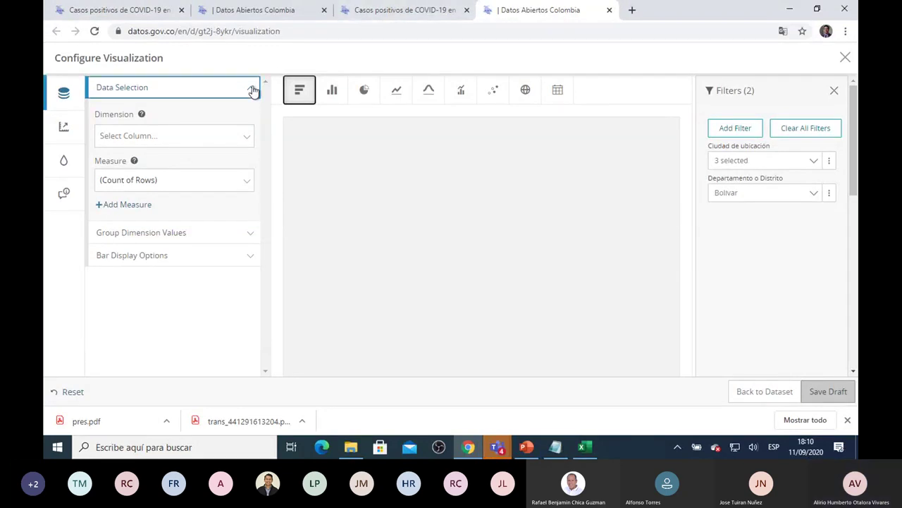
click(244, 137)
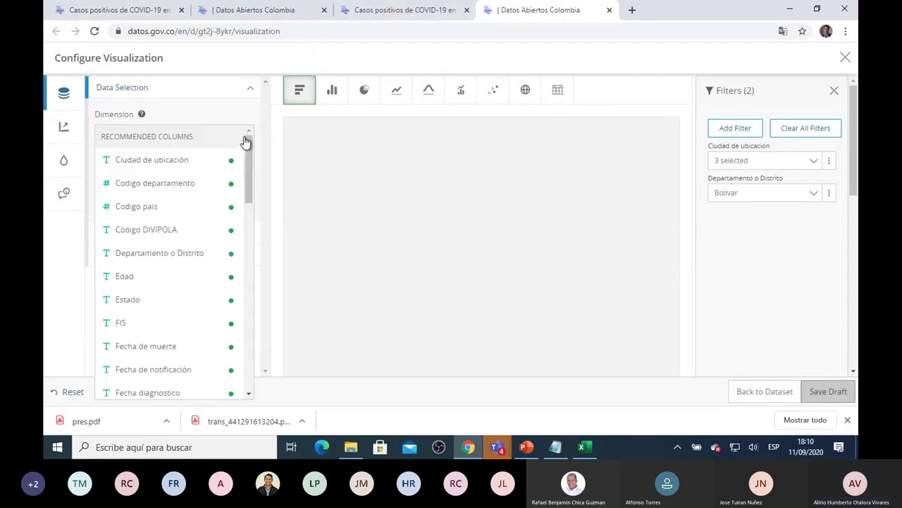
click(192, 159)
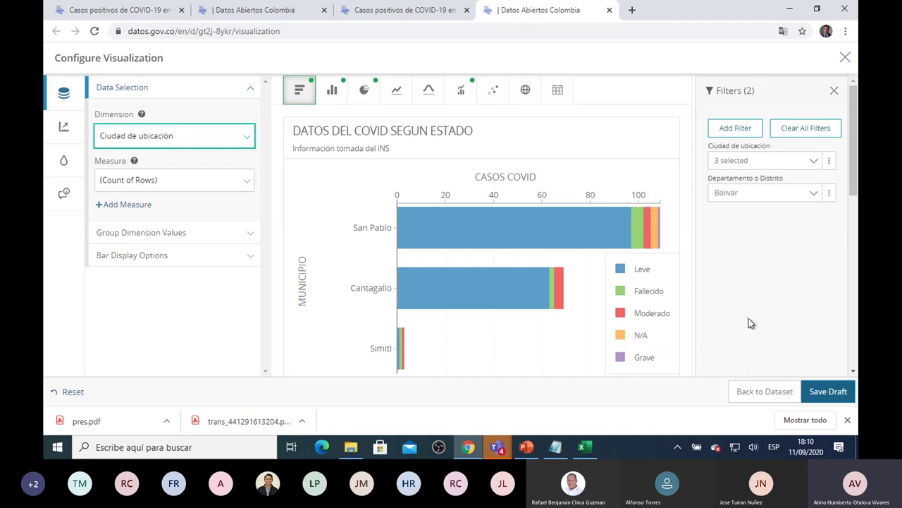
Save the bar chart as a draft named "Casos de Covid 19 San Pablo Bolivar"
scroll(751, 323, down, 1)
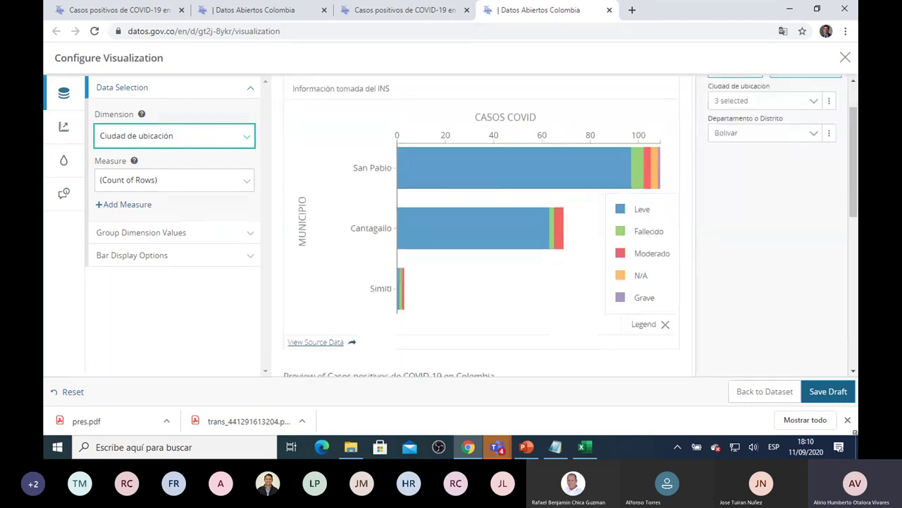
click(832, 395)
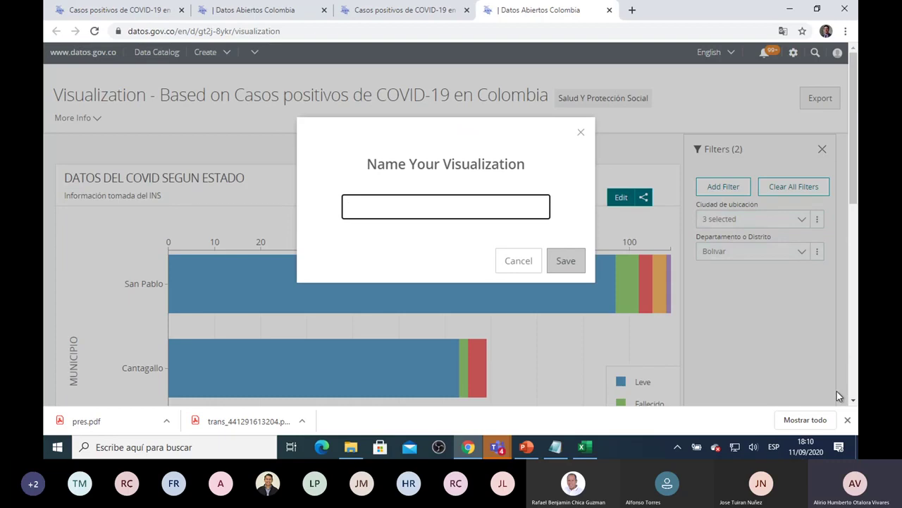
text(Cas)
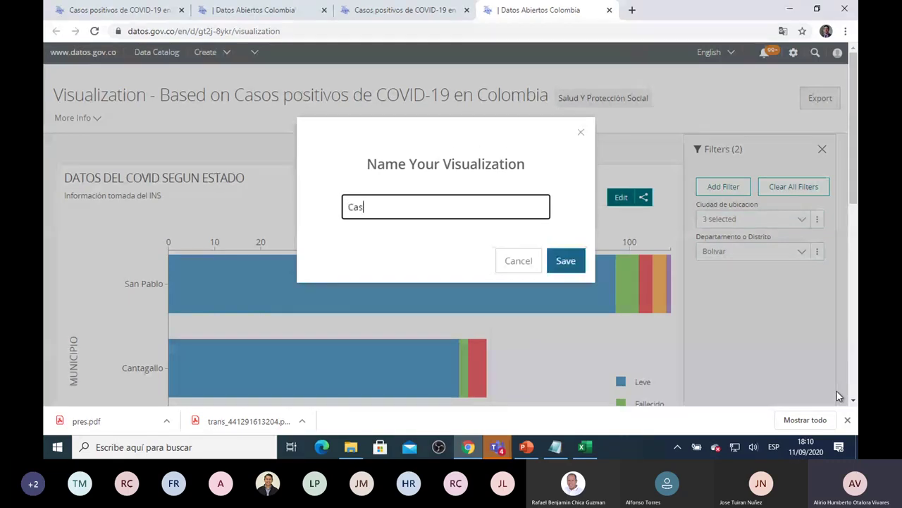
text(os de Covid 19)
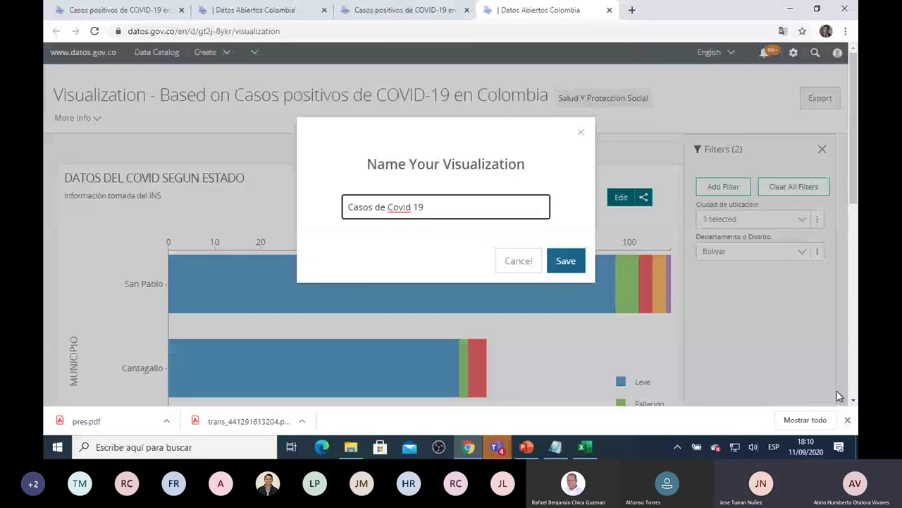
text( San )
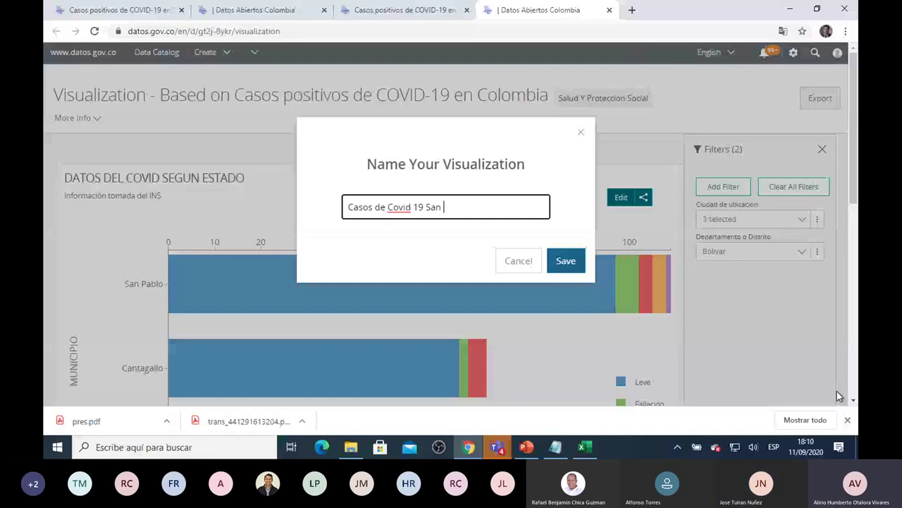
text(pablo Bolivar)
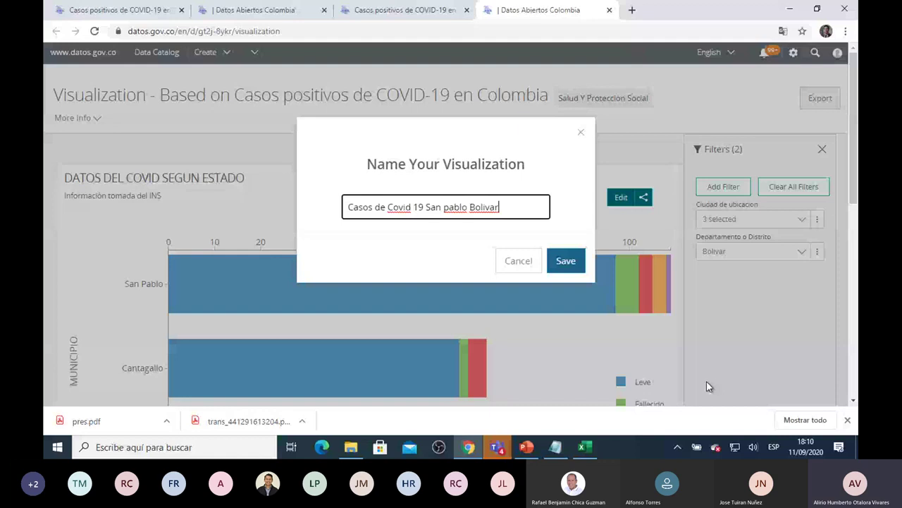
click(447, 206)
key(BackSpace)
text(P)
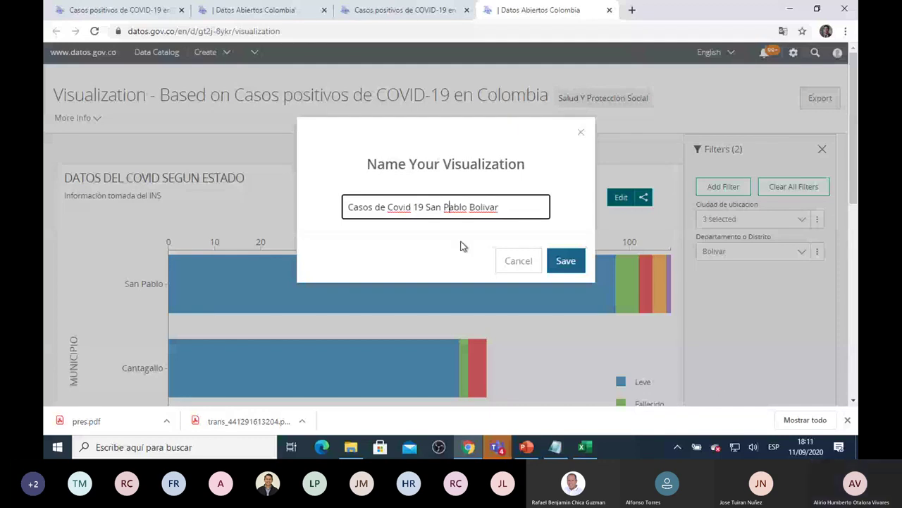
click(568, 263)
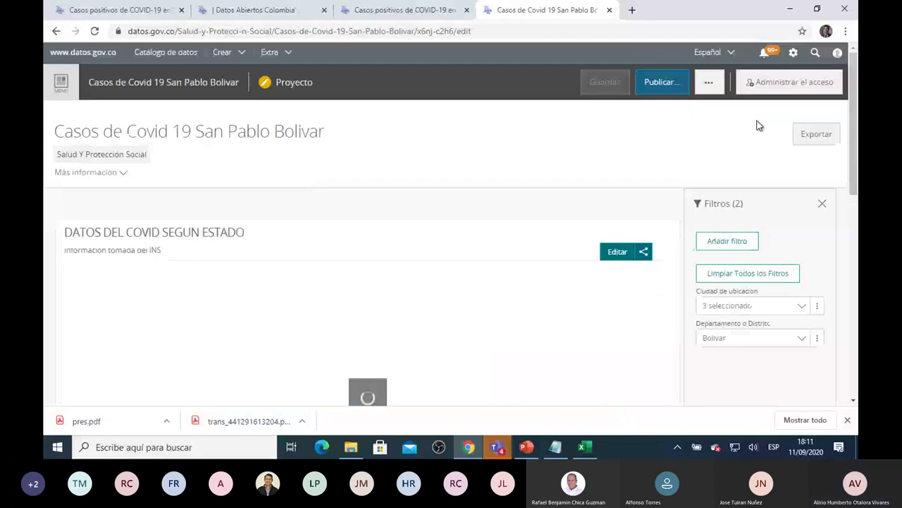
Review the saved chart, and open its publishing options with the Público audience selected
scroll(485, 260, down, 2)
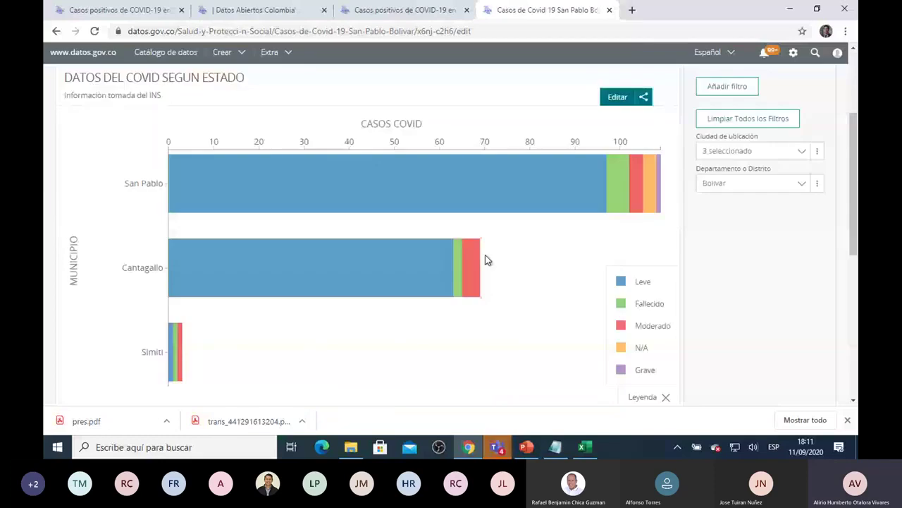
scroll(485, 256, up, 2)
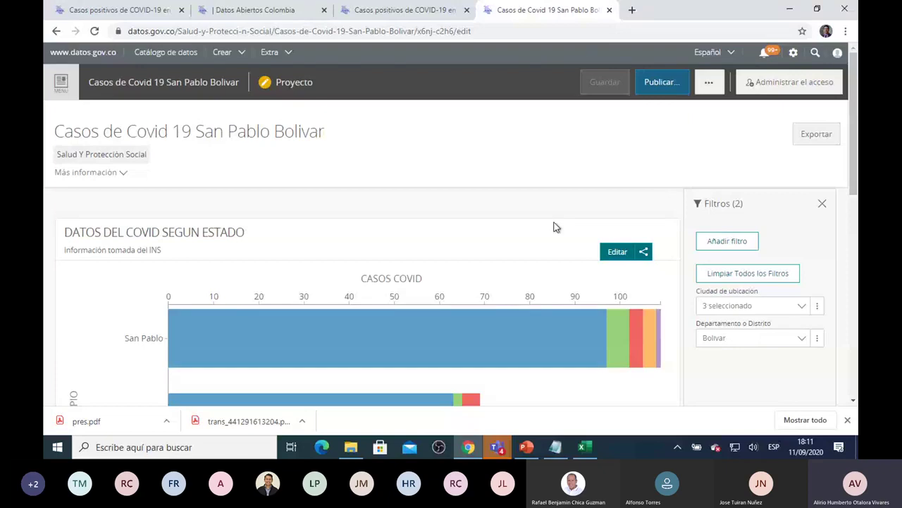
scroll(554, 226, down, 2)
scroll(557, 224, up, 2)
click(660, 86)
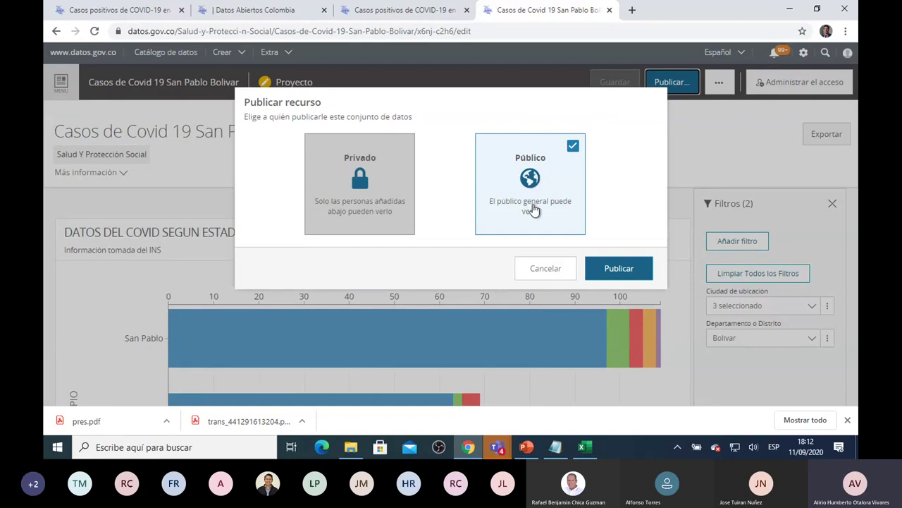
click(573, 151)
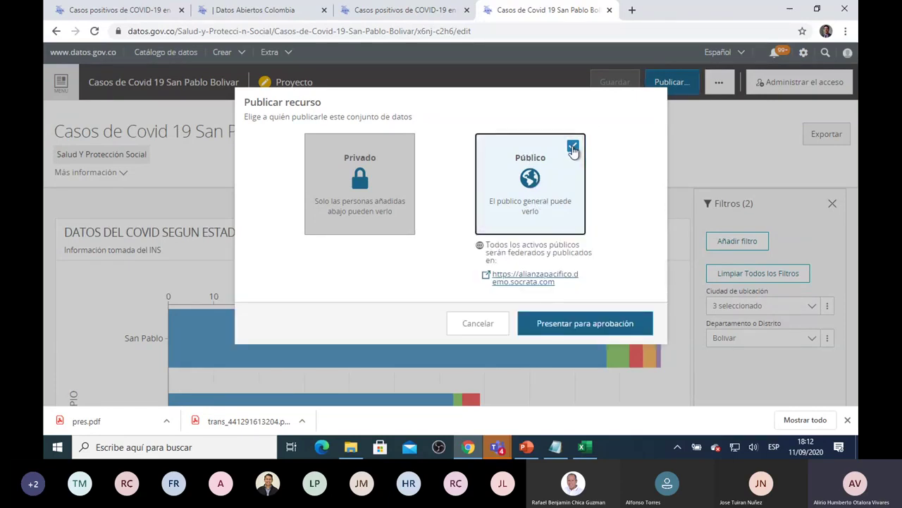
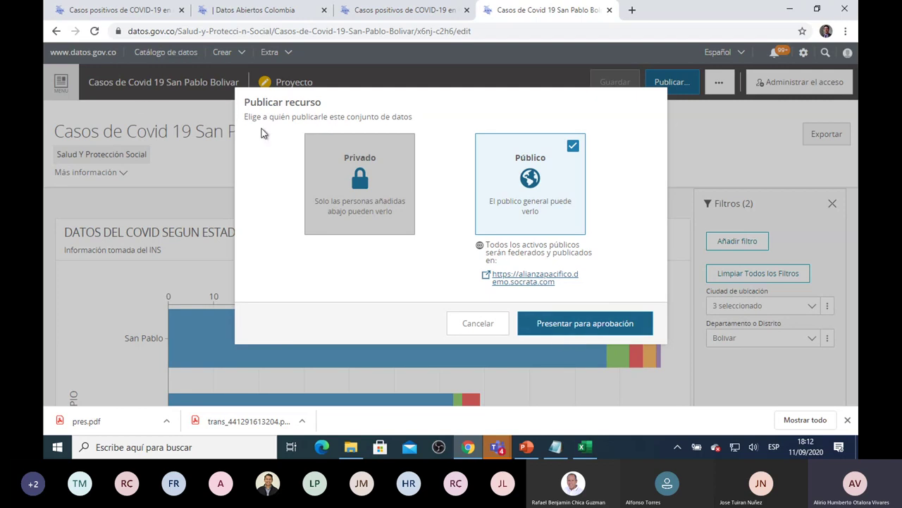
click(550, 155)
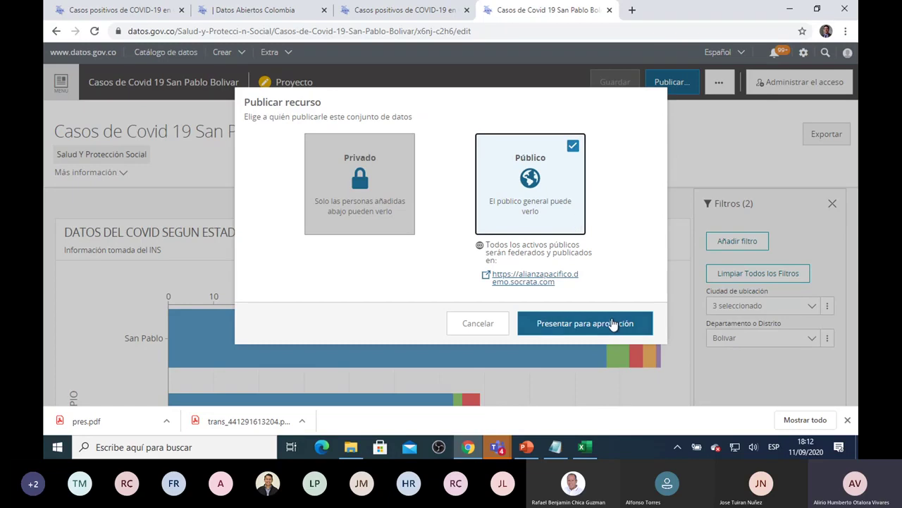
click(696, 119)
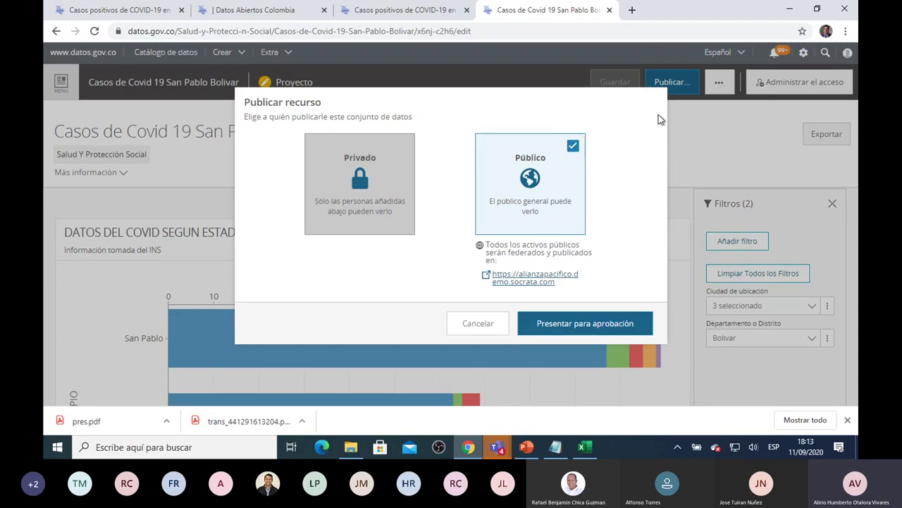
Return to the blank visualization configuration and build a bar chart with Ciudad de ubicación as the dimension
click(57, 31)
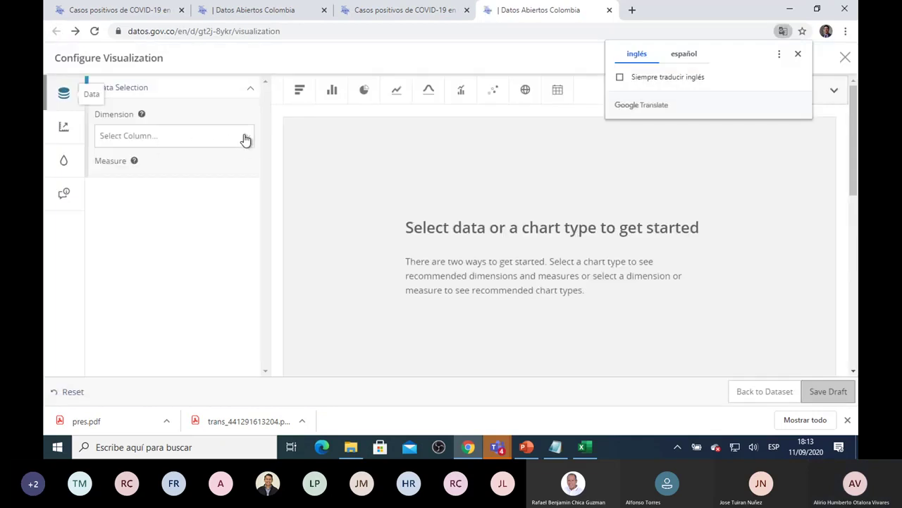
click(246, 139)
click(179, 160)
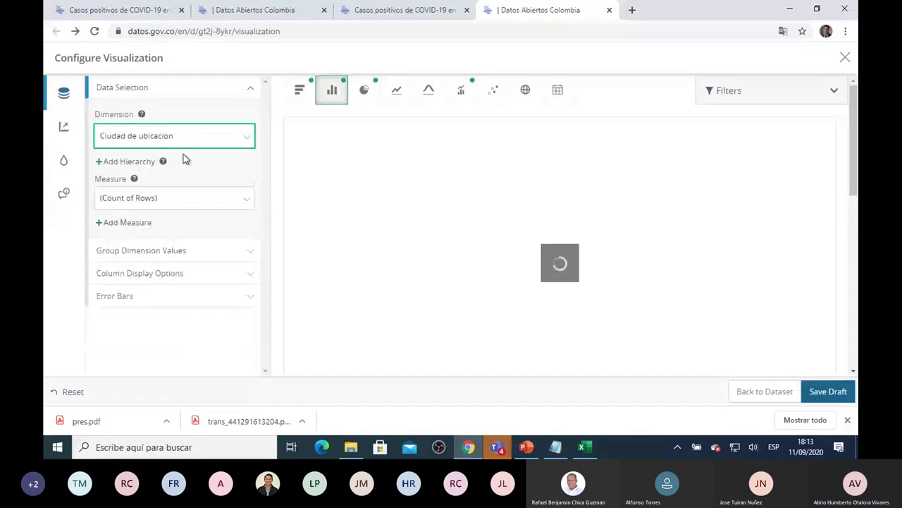
click(296, 97)
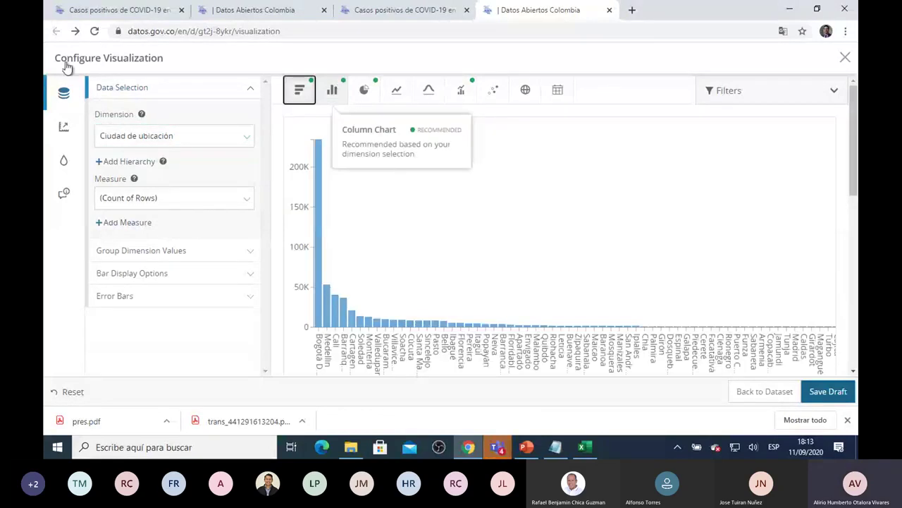
Add a filter on Departamento o Distrito to the bar chart and limit it to Bolivar
click(244, 94)
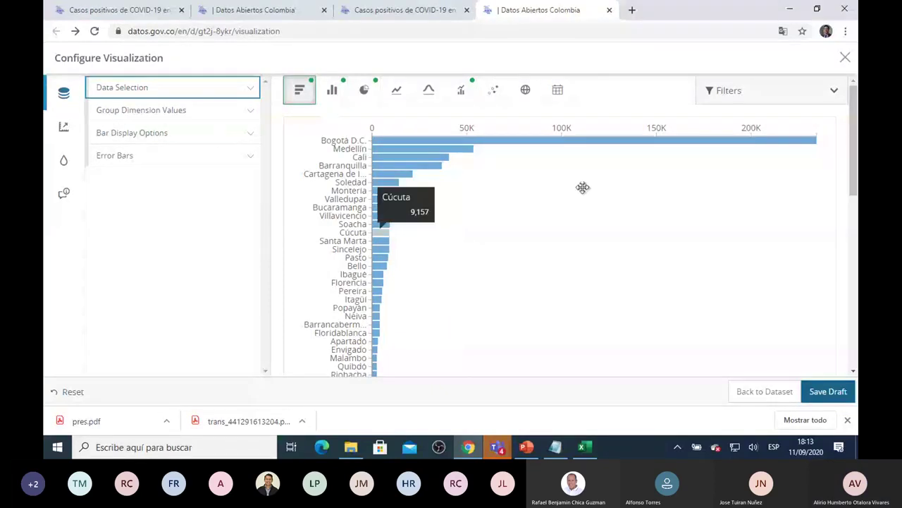
click(828, 92)
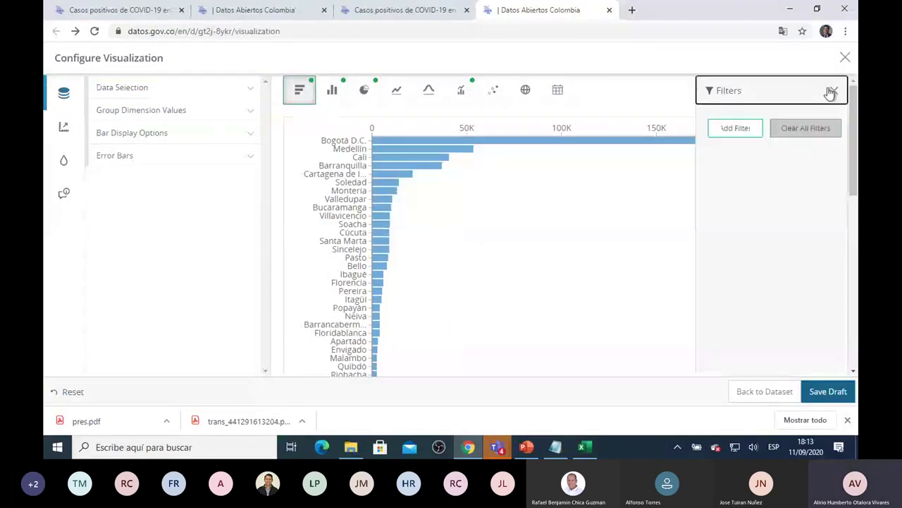
click(745, 130)
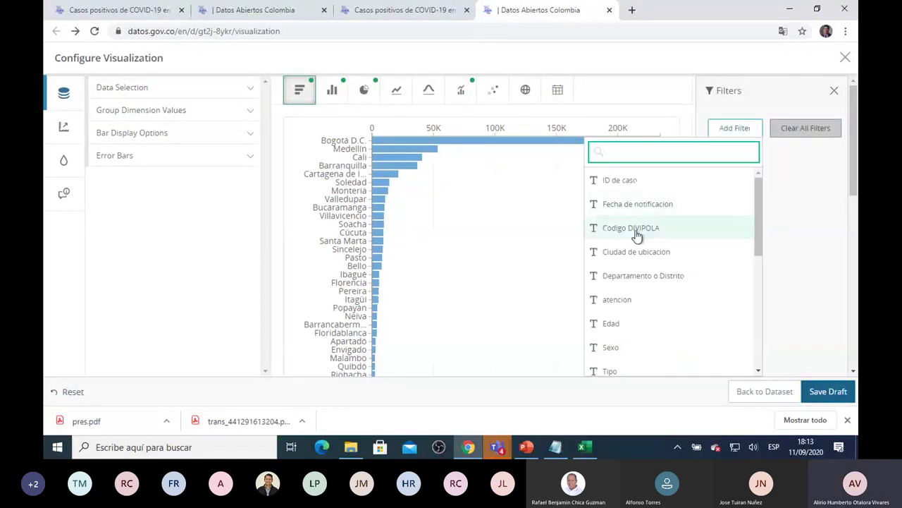
click(649, 280)
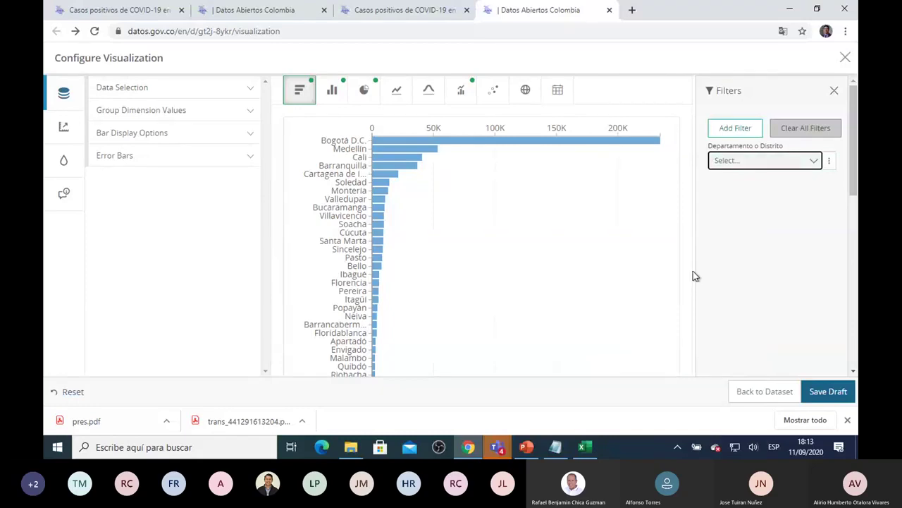
click(816, 160)
scroll(689, 345, down, 2)
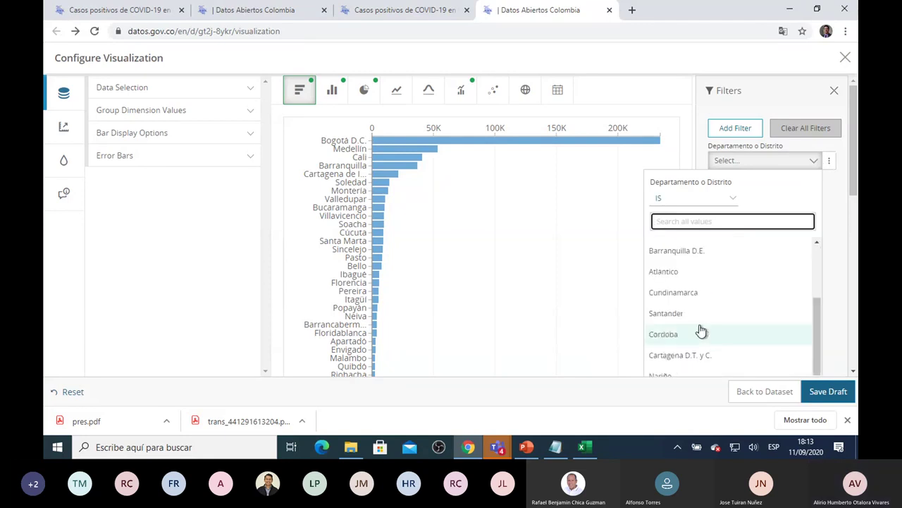
scroll(689, 317, down, 1)
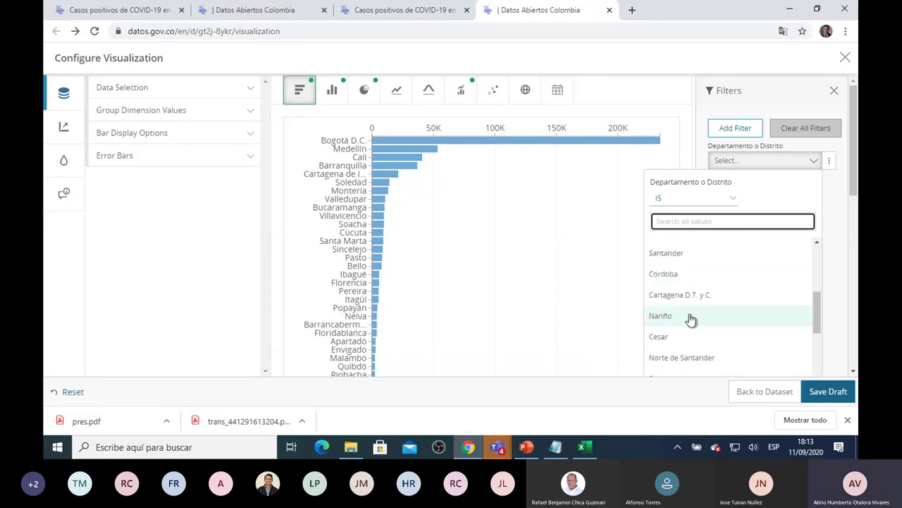
scroll(689, 319, down, 2)
scroll(689, 323, down, 3)
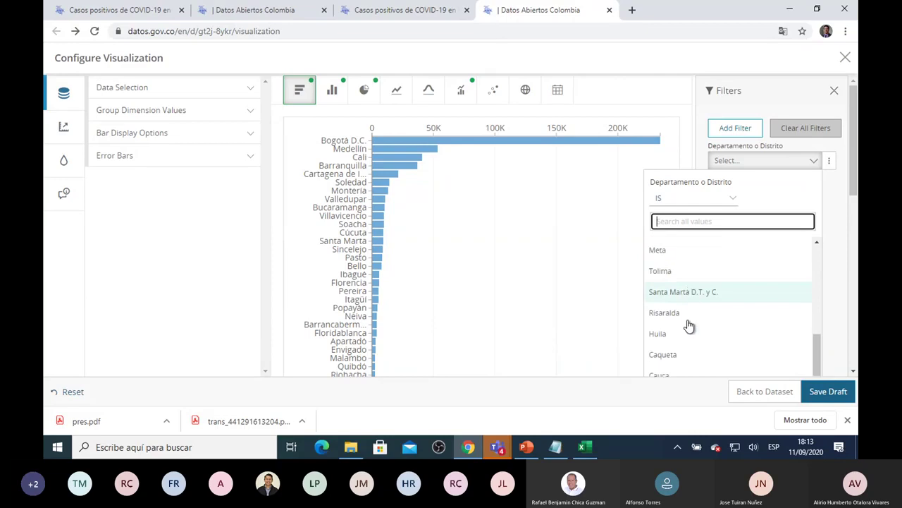
scroll(680, 218, down, 2)
scroll(680, 227, down, 1)
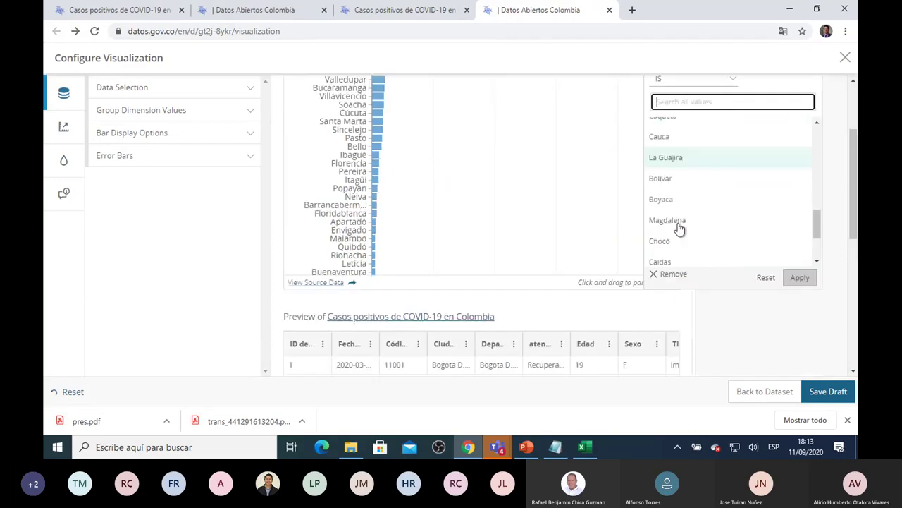
click(668, 179)
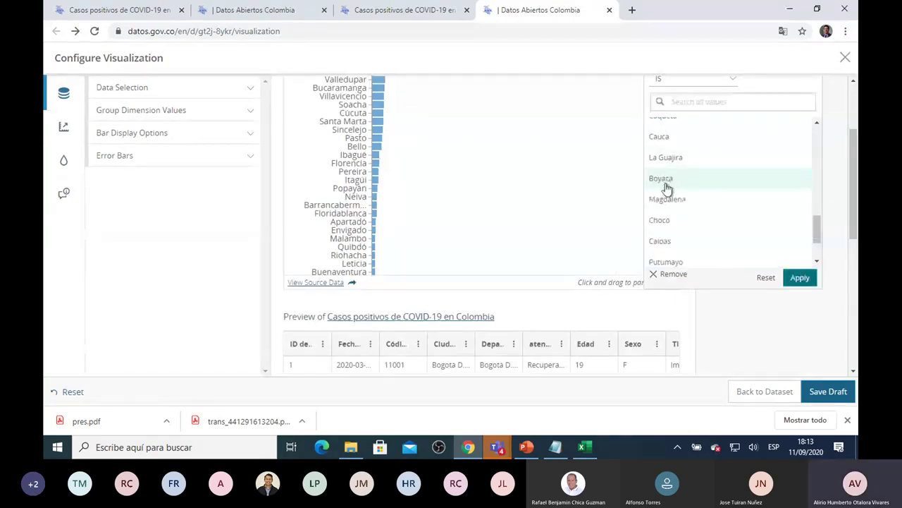
click(800, 278)
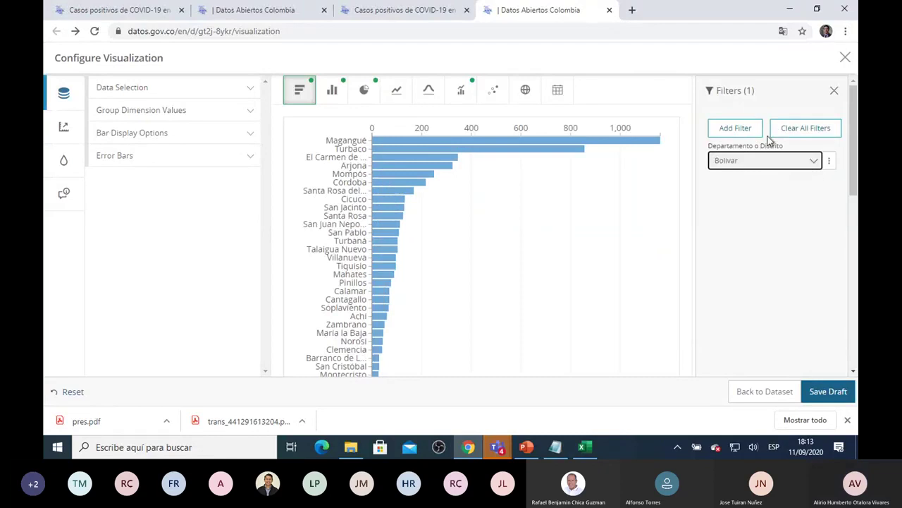
Add a Ciudad de ubicación filter limited to Mompos, Cordoba, Santa Rosa del Sur and Cicuco
click(735, 129)
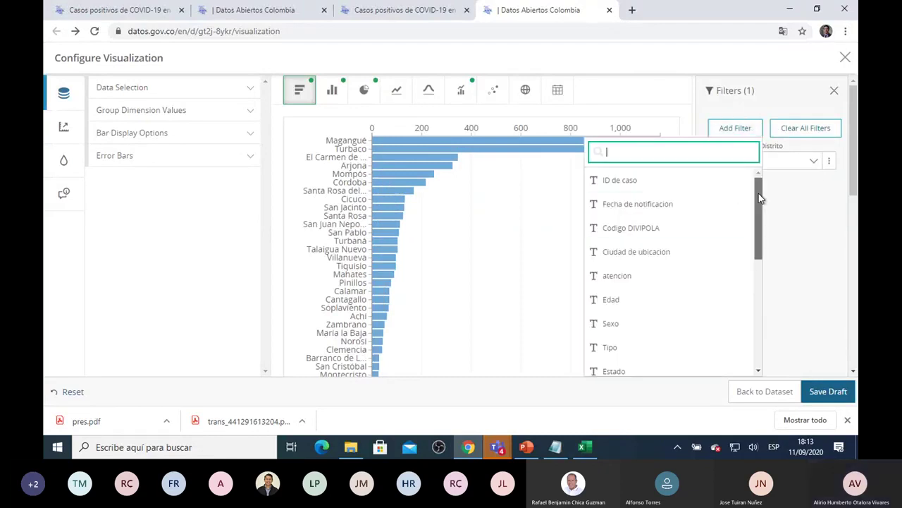
click(661, 252)
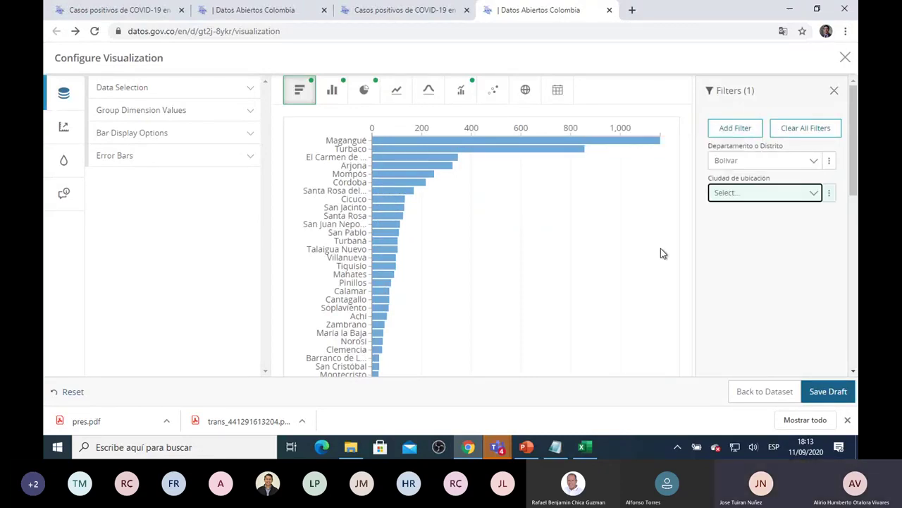
click(815, 193)
scroll(714, 288, down, 4)
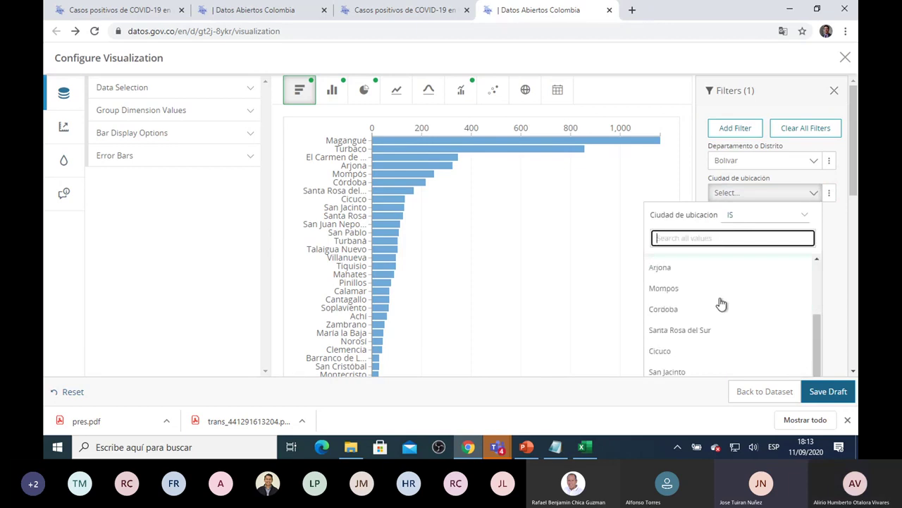
click(681, 329)
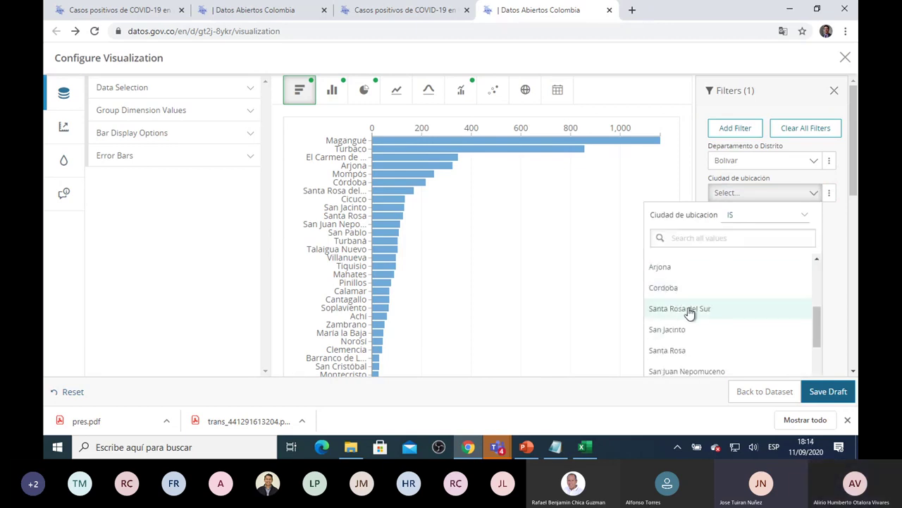
click(684, 308)
click(674, 289)
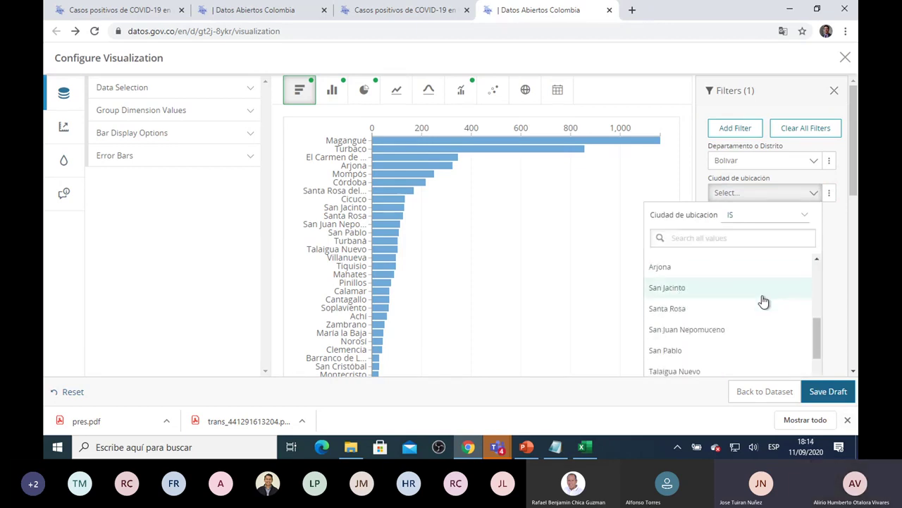
scroll(822, 282, down, 3)
scroll(832, 281, down, 4)
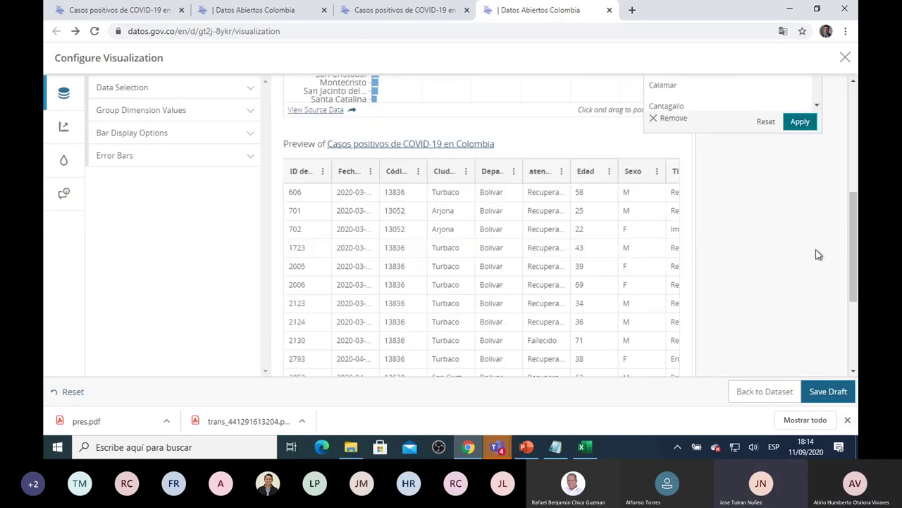
click(799, 117)
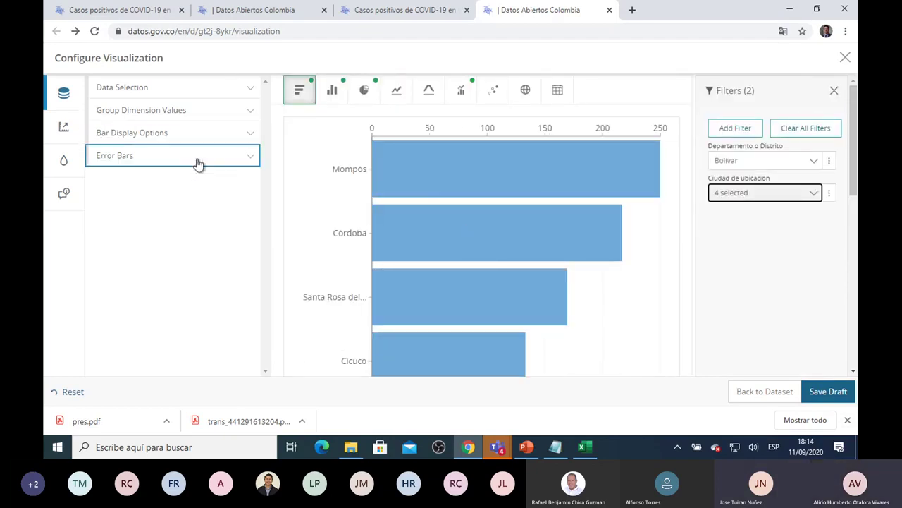
Title the chart "DATOS DEL COVID SEGUN ESTADO" in its presentation settings
click(246, 136)
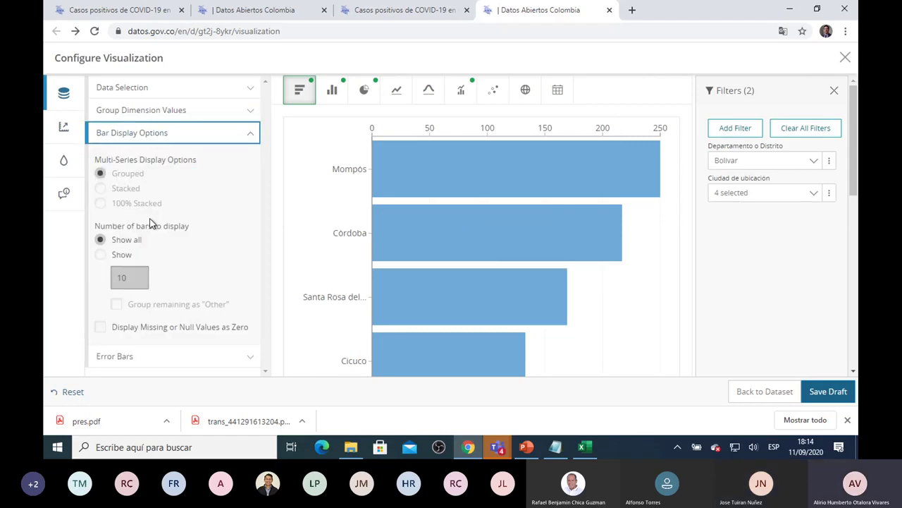
click(63, 163)
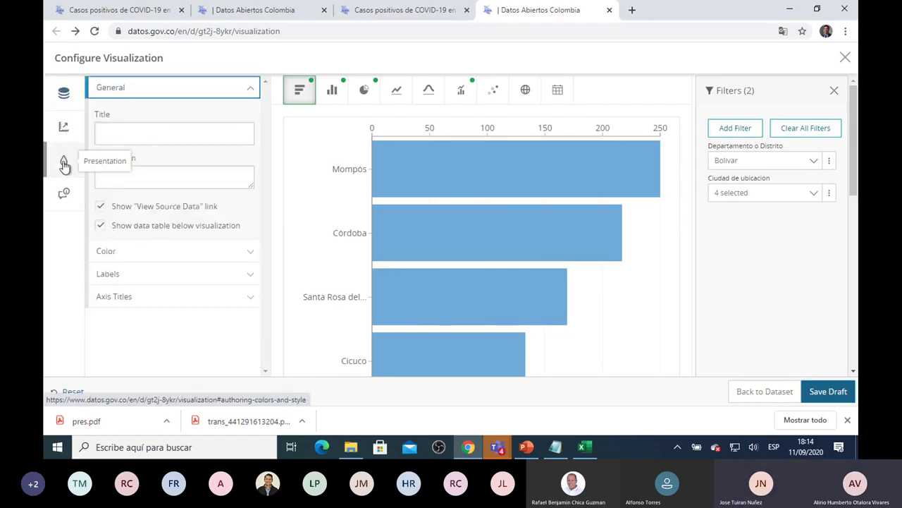
click(117, 134)
click(130, 161)
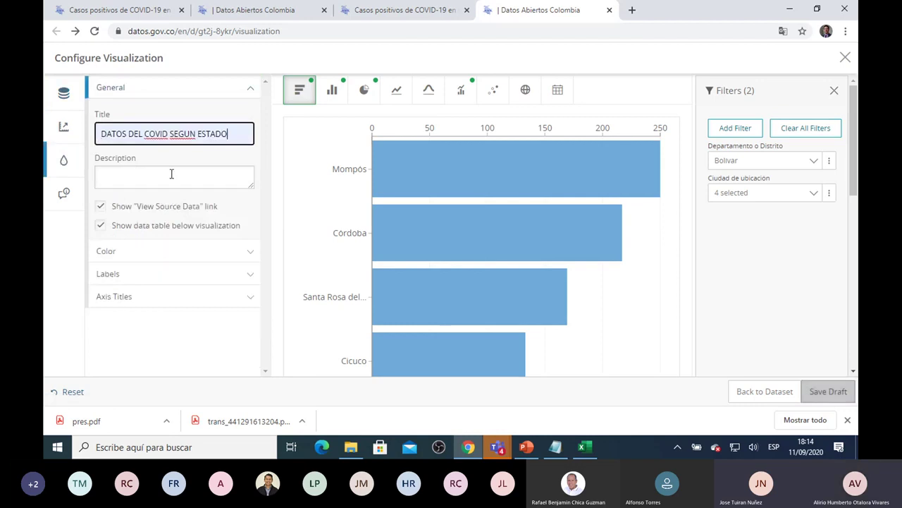
Enter "ins" as the chart's description
click(228, 177)
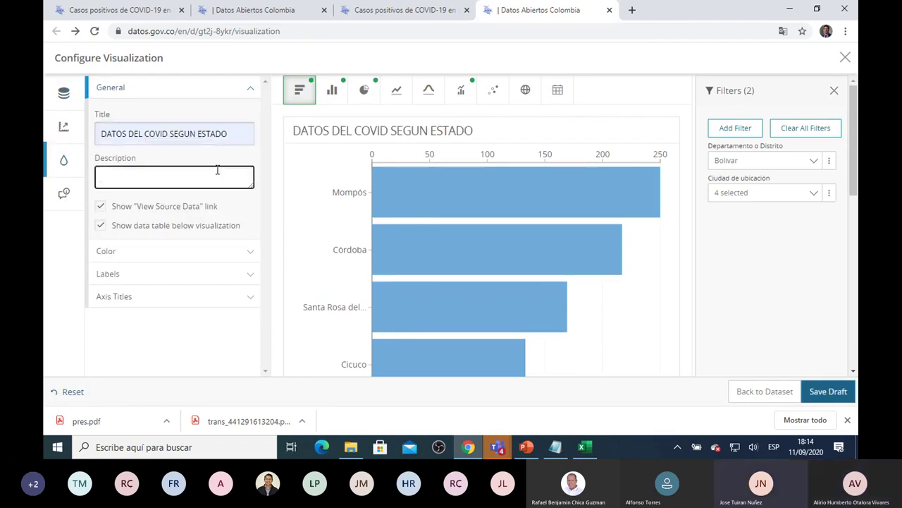
text(m)
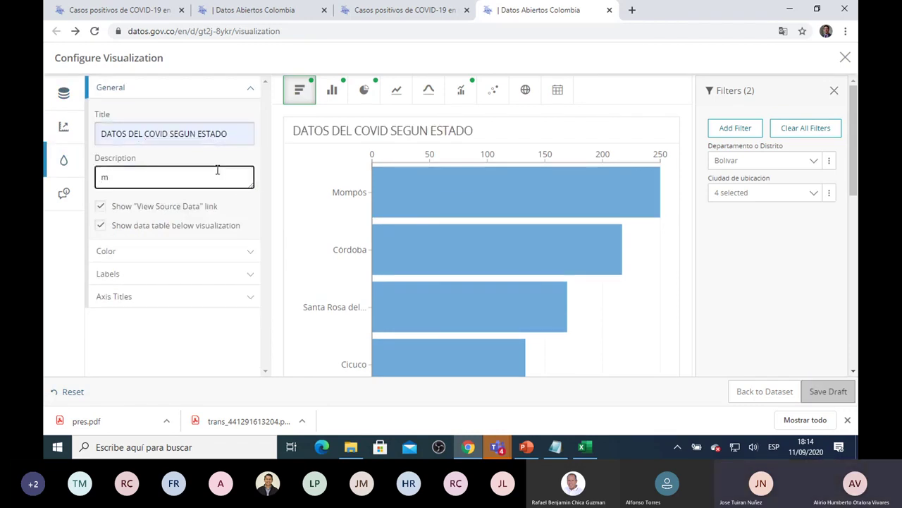
text(is)
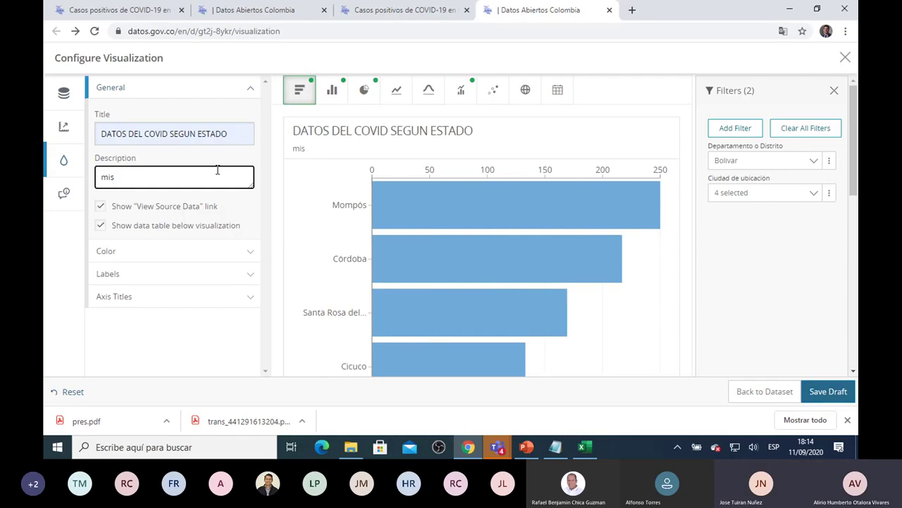
key(BackSpace)
key(BackSpace)
key(BackSpace)
text(ins)
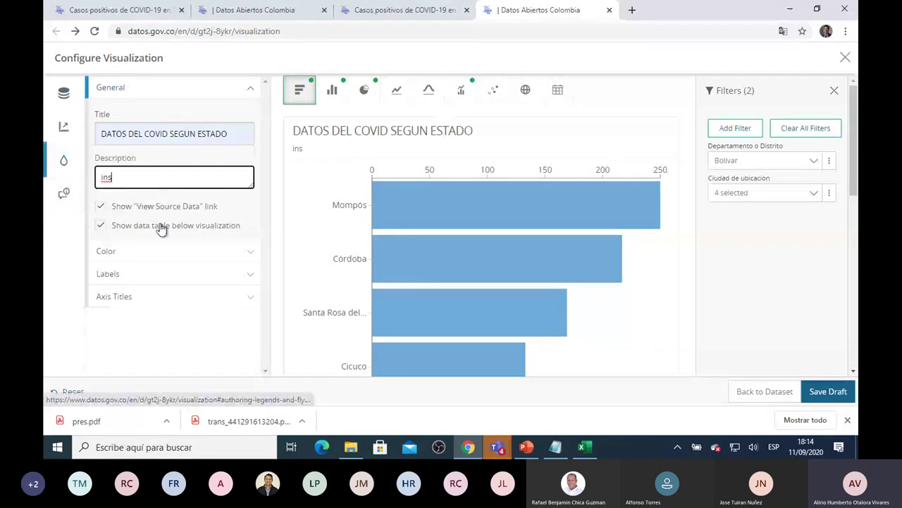
Set the chart's left axis title to MUNICIPIO and its top axis title to CASOS COVID
click(144, 255)
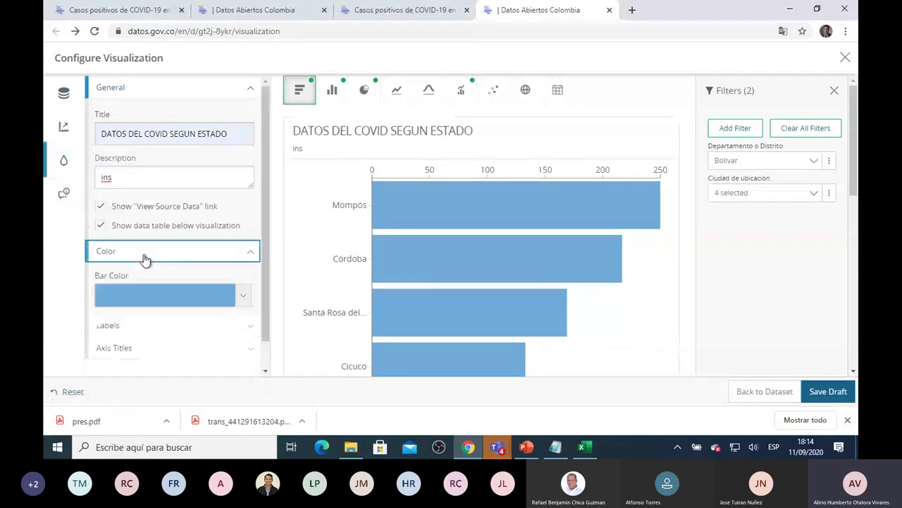
click(107, 326)
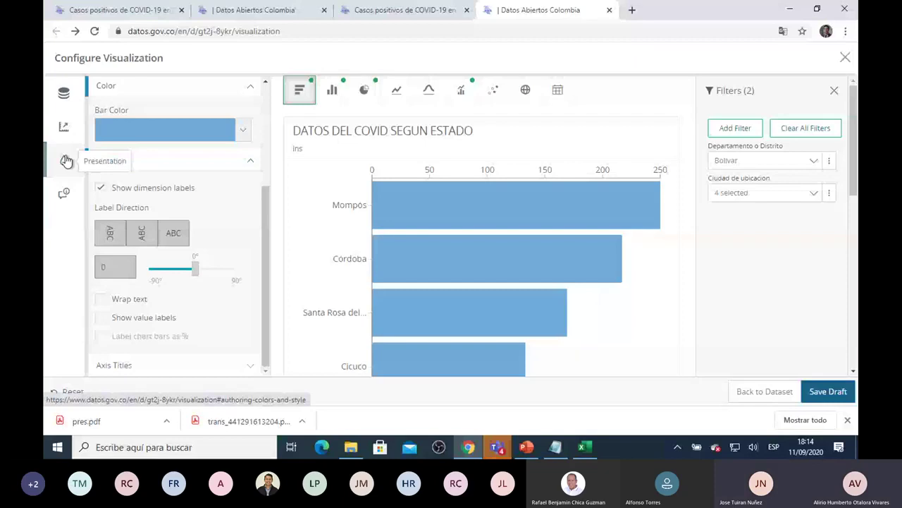
click(113, 364)
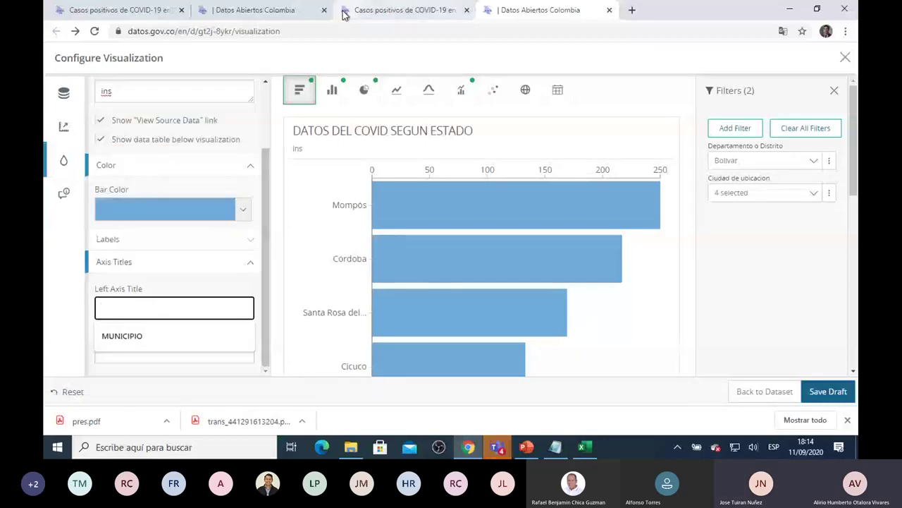
click(110, 337)
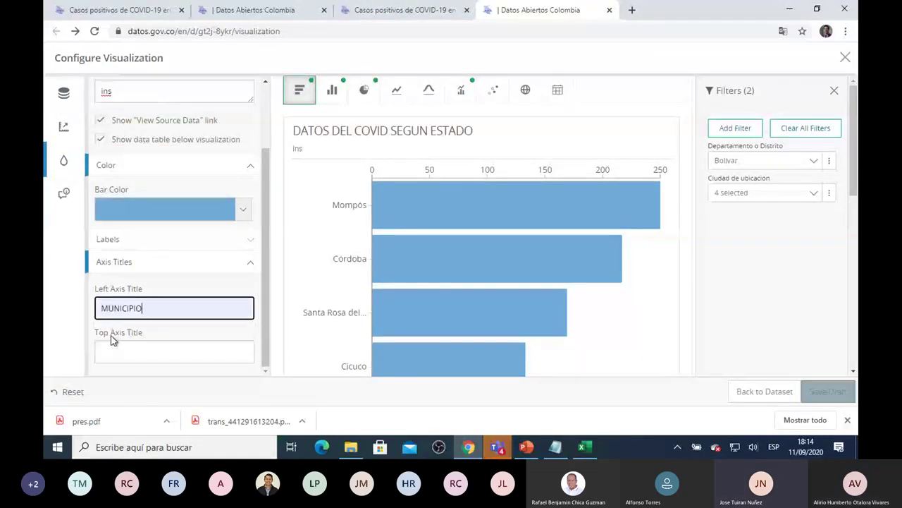
click(197, 349)
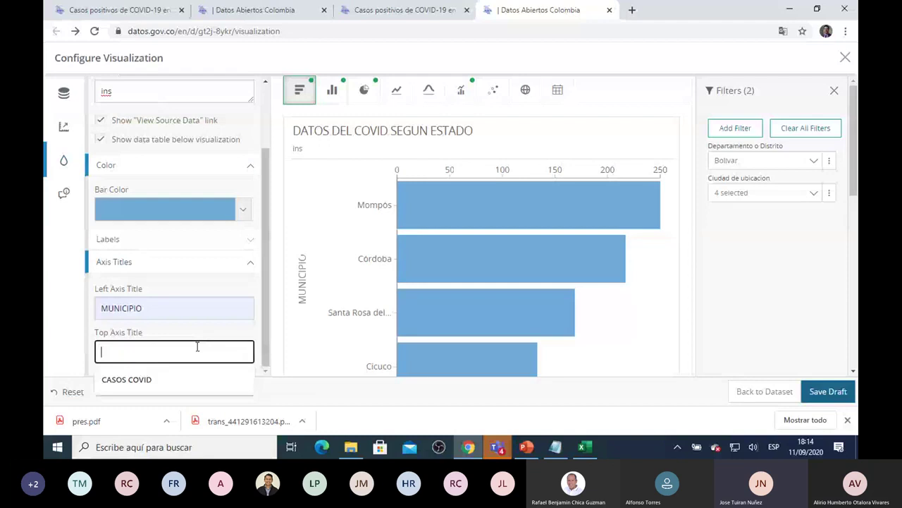
click(118, 381)
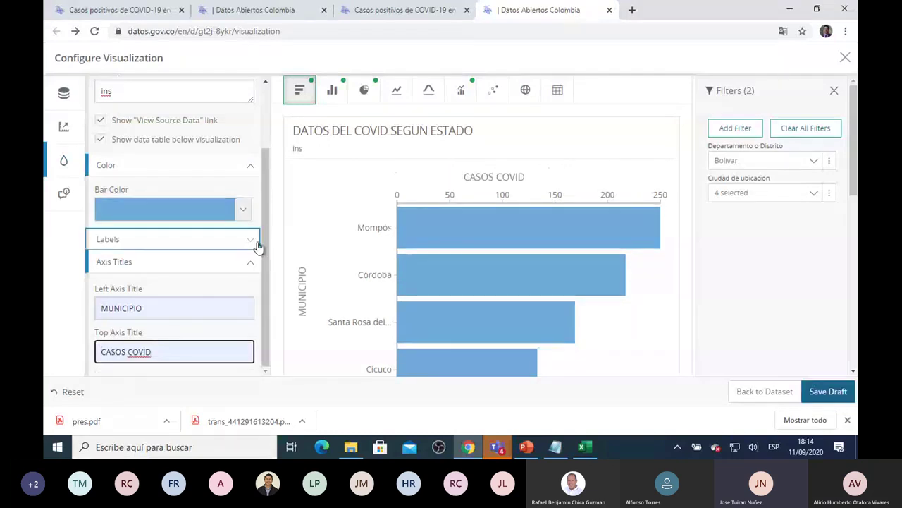
click(242, 209)
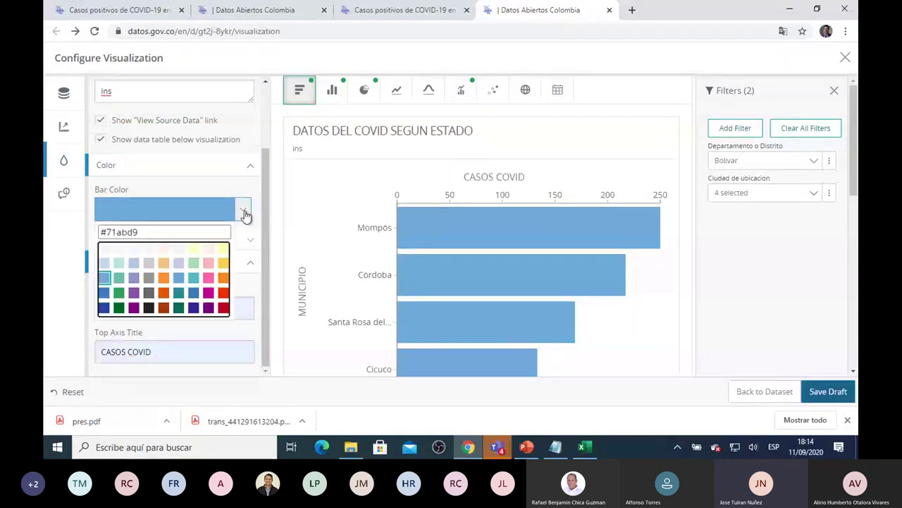
click(261, 265)
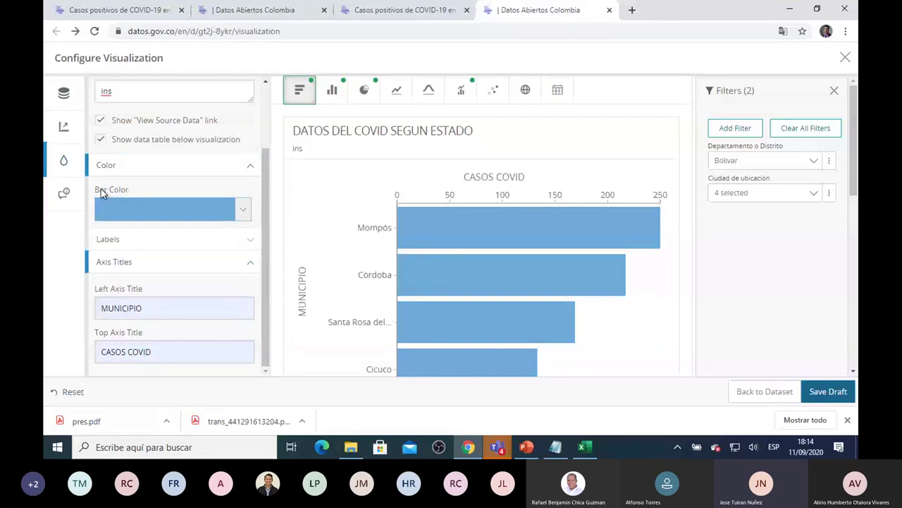
click(64, 192)
click(64, 129)
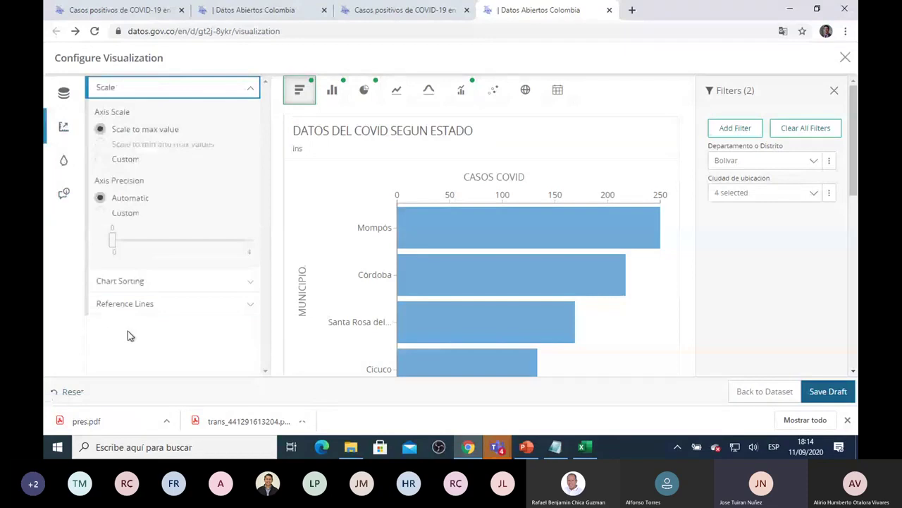
Review the chart's presentation, axis and flyout settings, including the label direction options and the axis titles
click(64, 161)
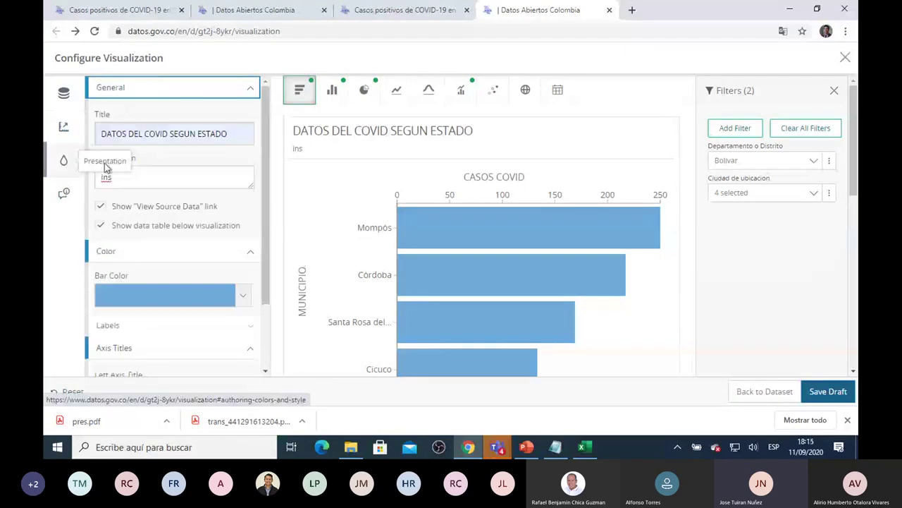
scroll(257, 209, down, 1)
scroll(262, 225, down, 2)
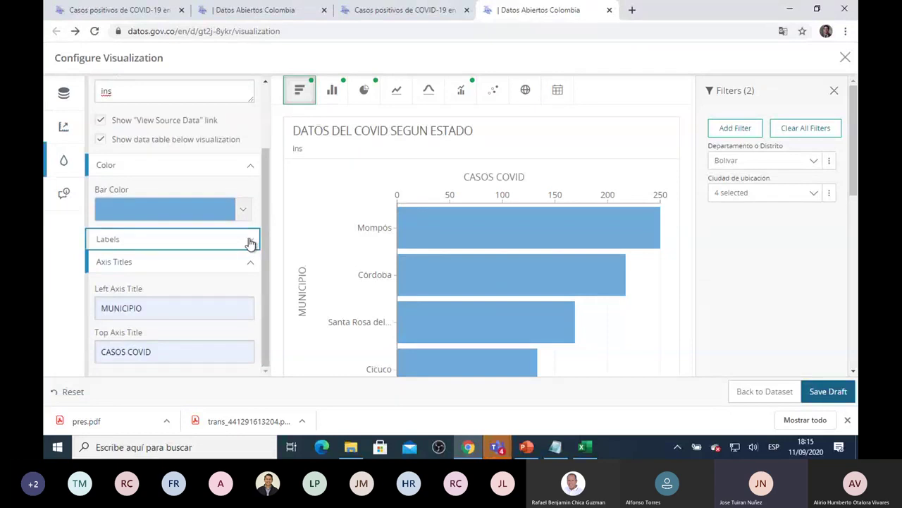
click(250, 243)
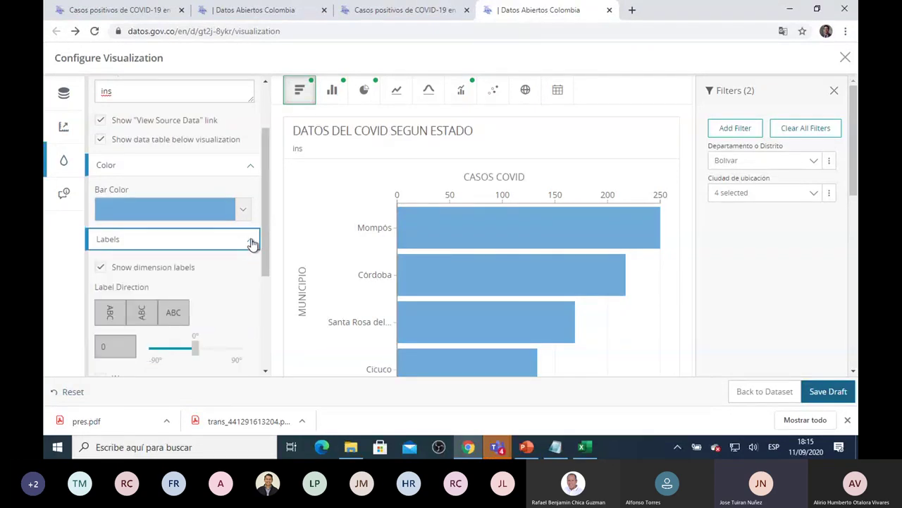
click(250, 242)
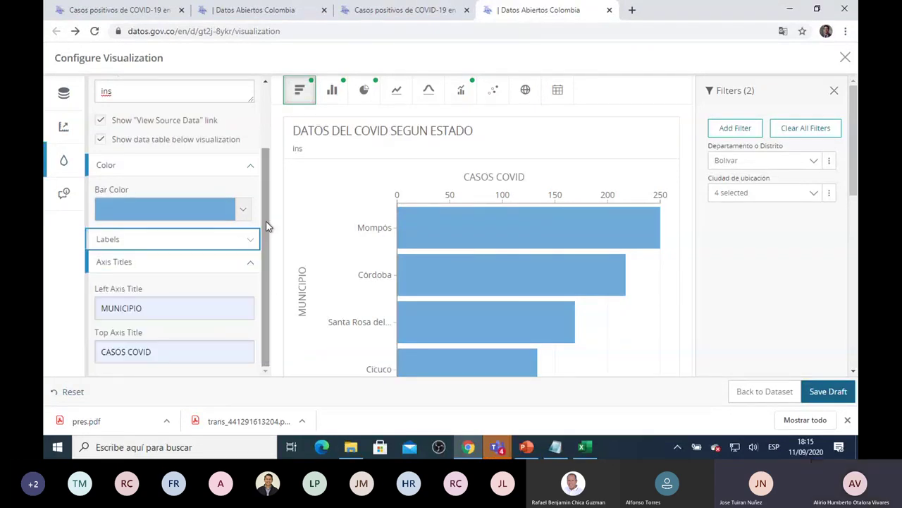
drag(263, 198, 261, 134)
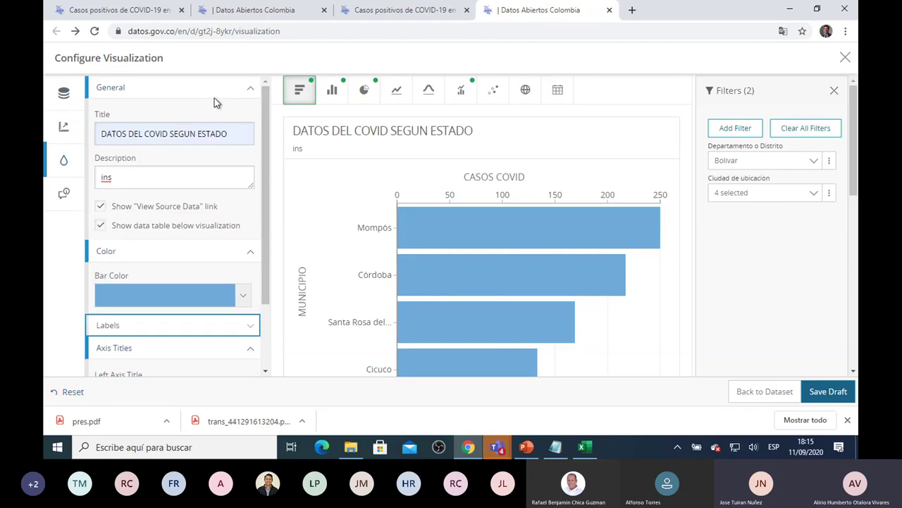
click(64, 194)
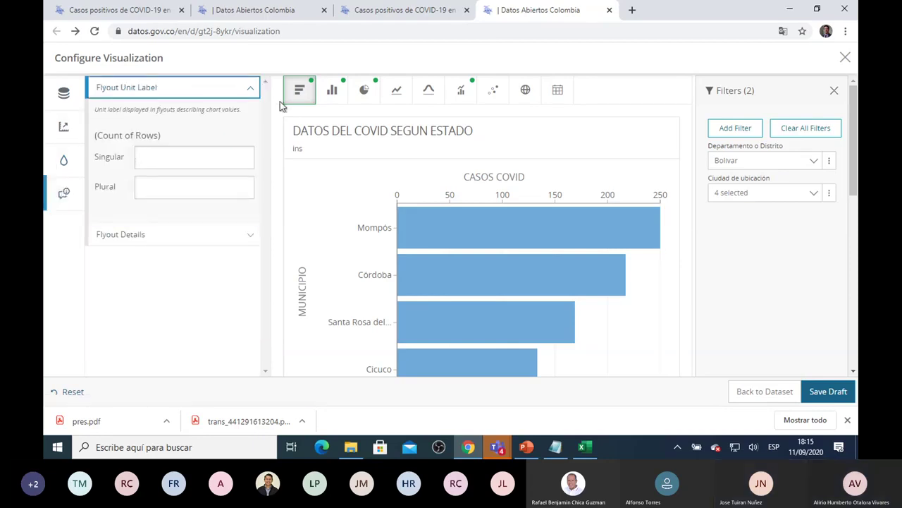
click(61, 124)
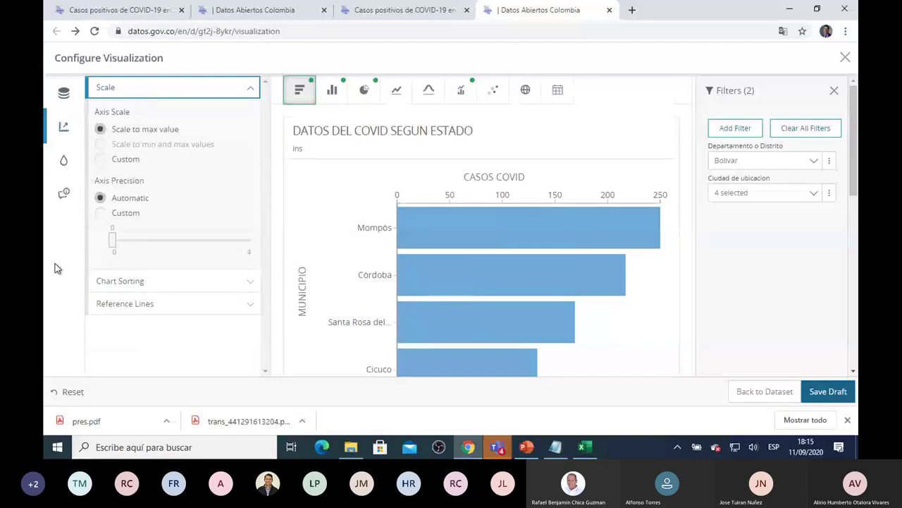
click(62, 161)
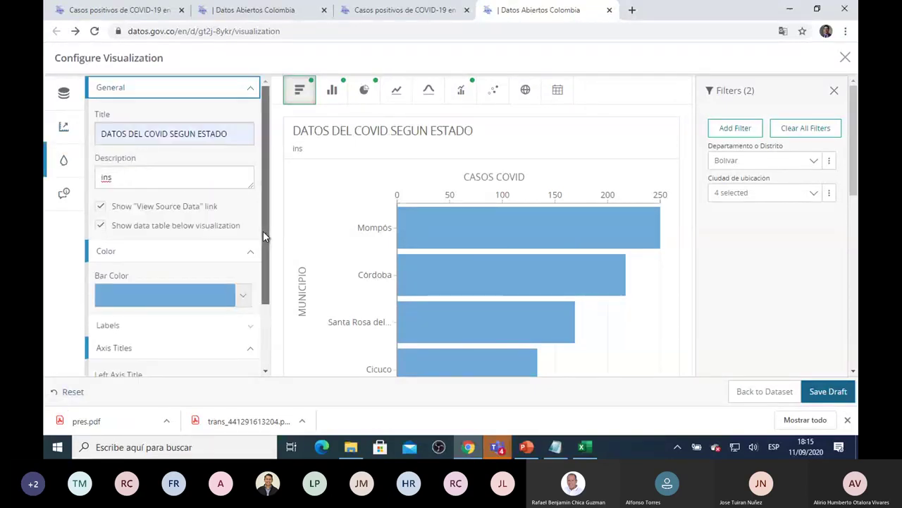
scroll(263, 230, down, 2)
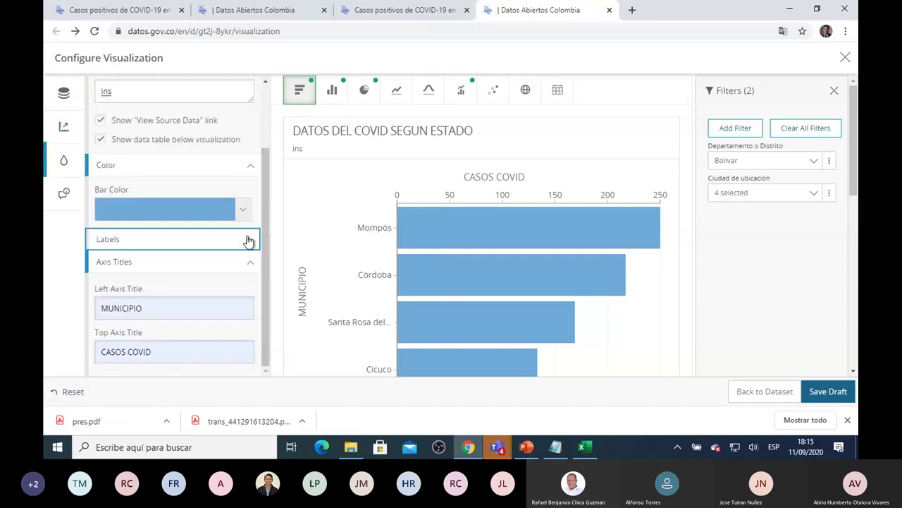
click(249, 239)
drag(265, 260, 288, 332)
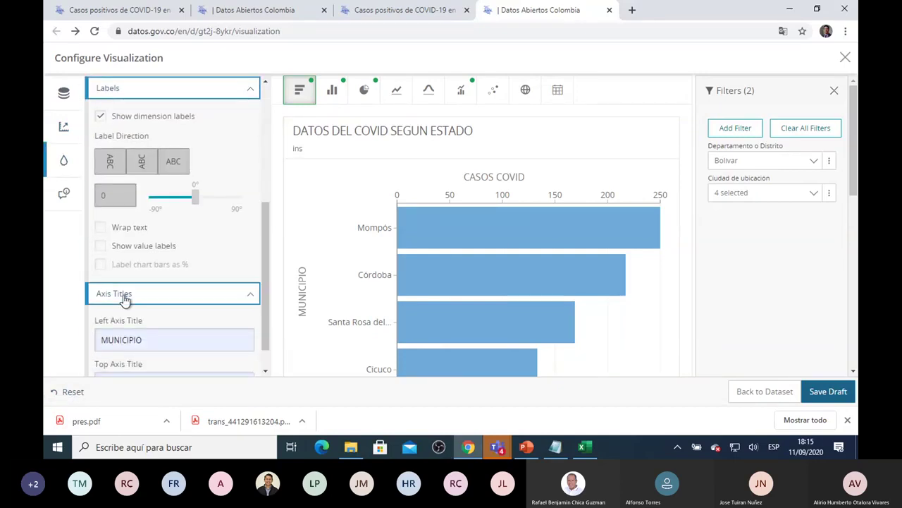
scroll(266, 257, down, 1)
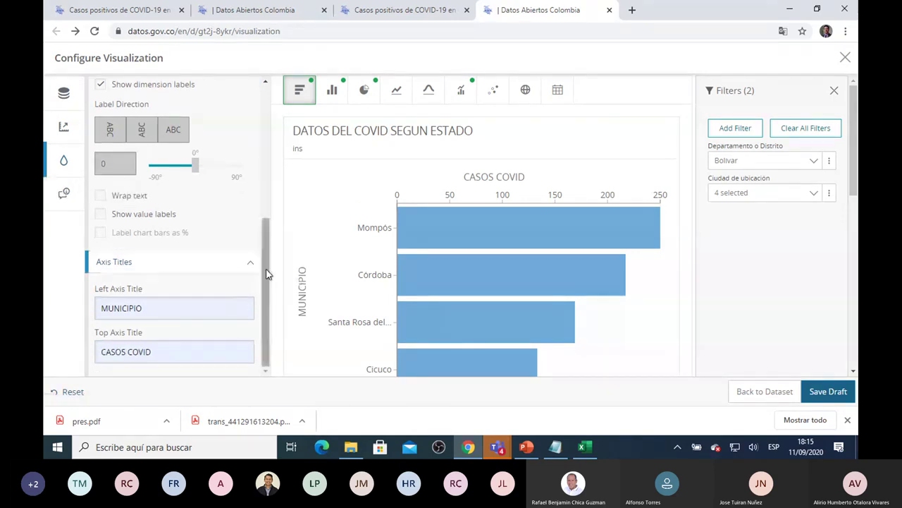
drag(266, 273, 254, 144)
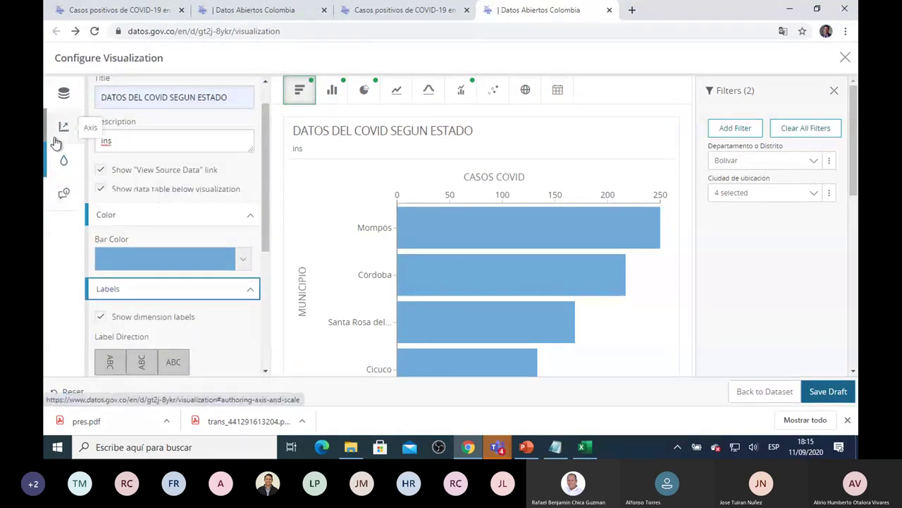
click(66, 197)
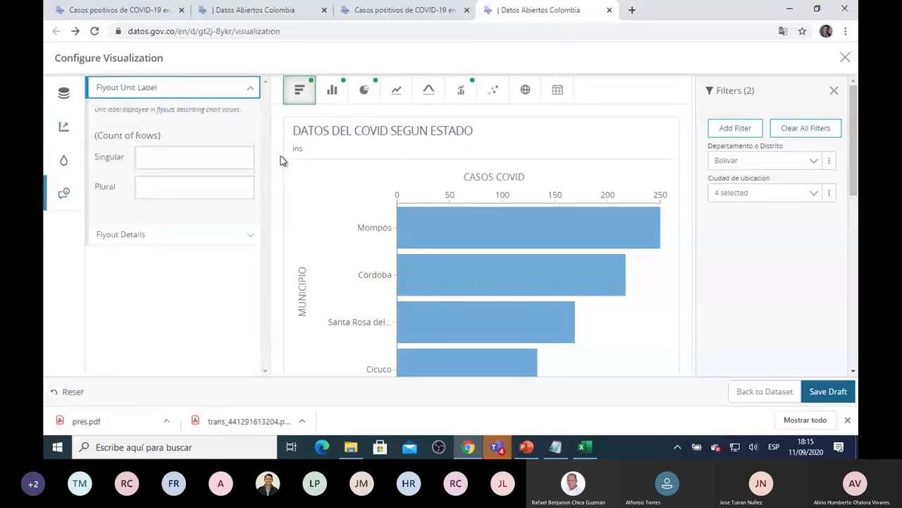
Collapse the Color, Labels and Axis Titles sections in the chart's presentation settings
click(64, 161)
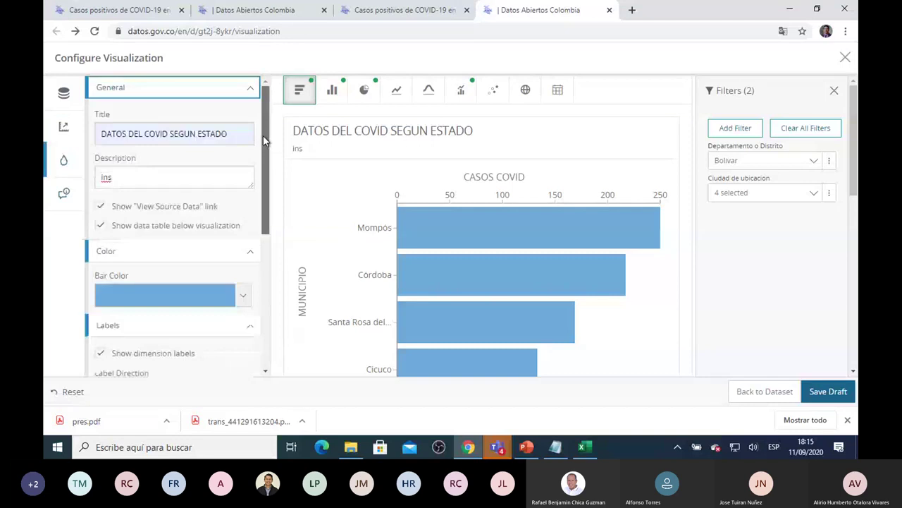
drag(264, 141, 242, 197)
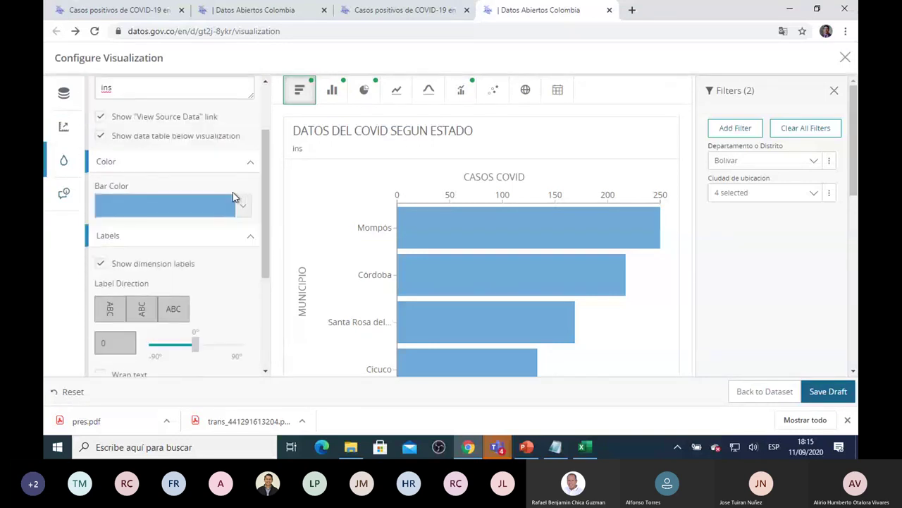
click(248, 161)
click(248, 184)
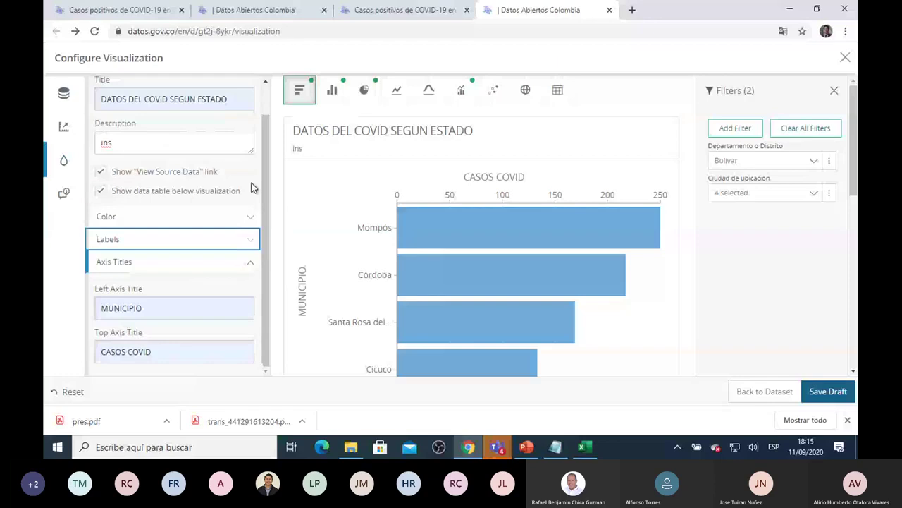
click(252, 265)
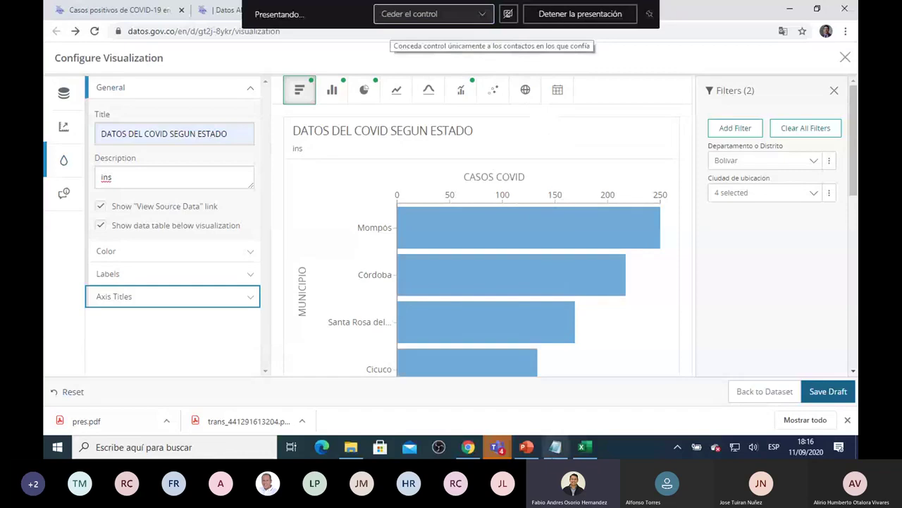
Switch to the Teams meeting to unmute the microphone, and return to the chart in Chrome
click(498, 448)
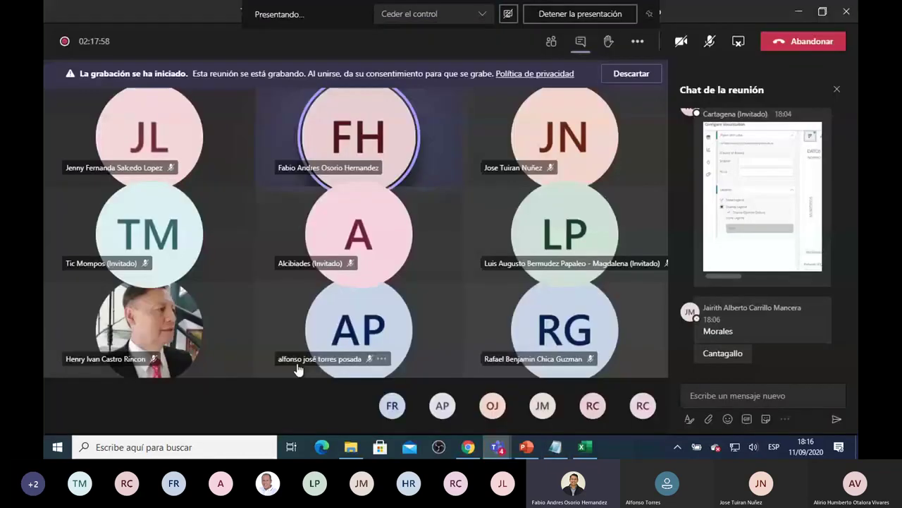
click(709, 44)
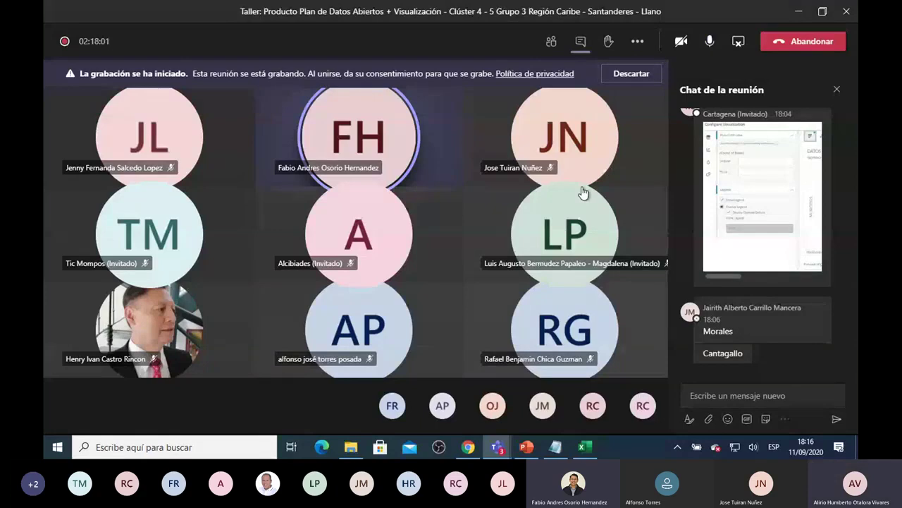
mouse_move(583, 193)
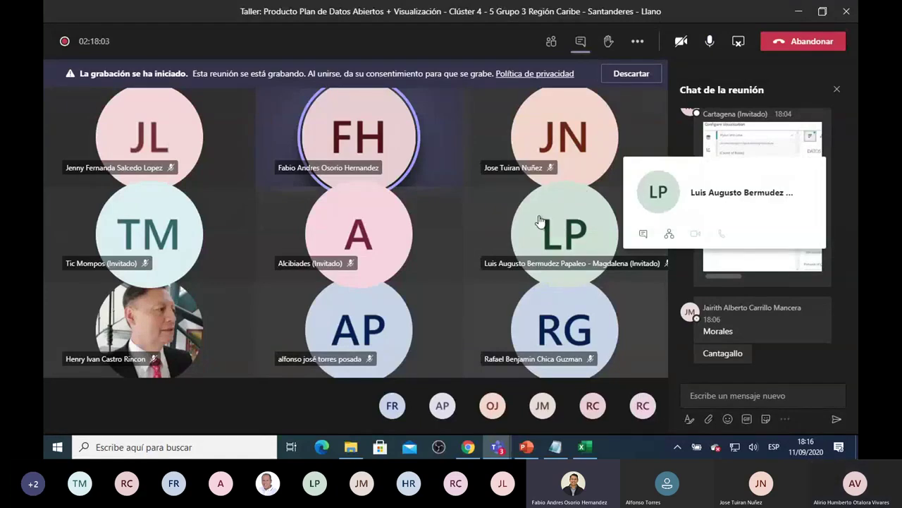
click(468, 447)
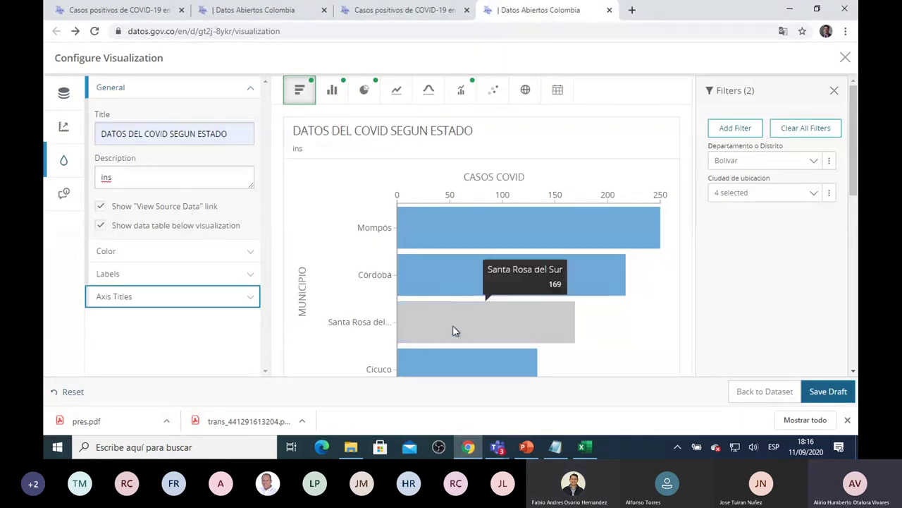
Save the visualization as a draft named DATOS CONSULTADOS COVID
click(833, 393)
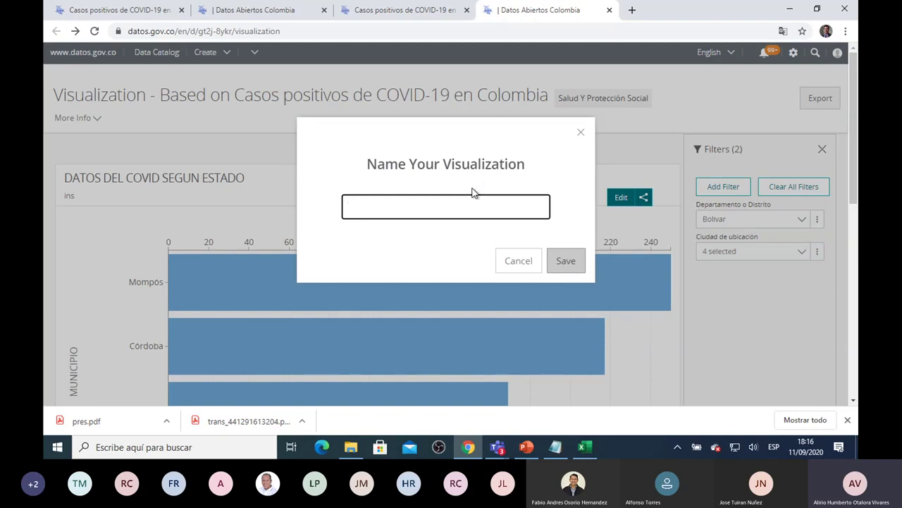
text(DA)
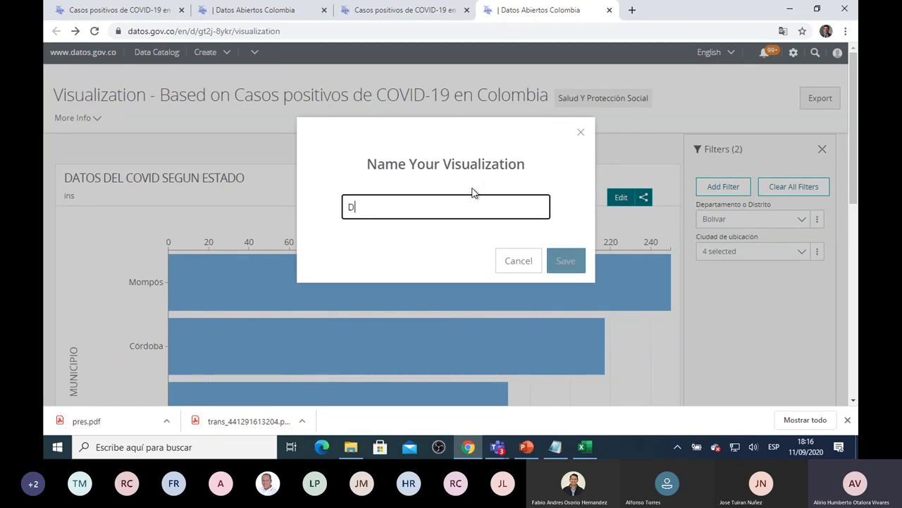
key(BackSpace)
key(BackSpace)
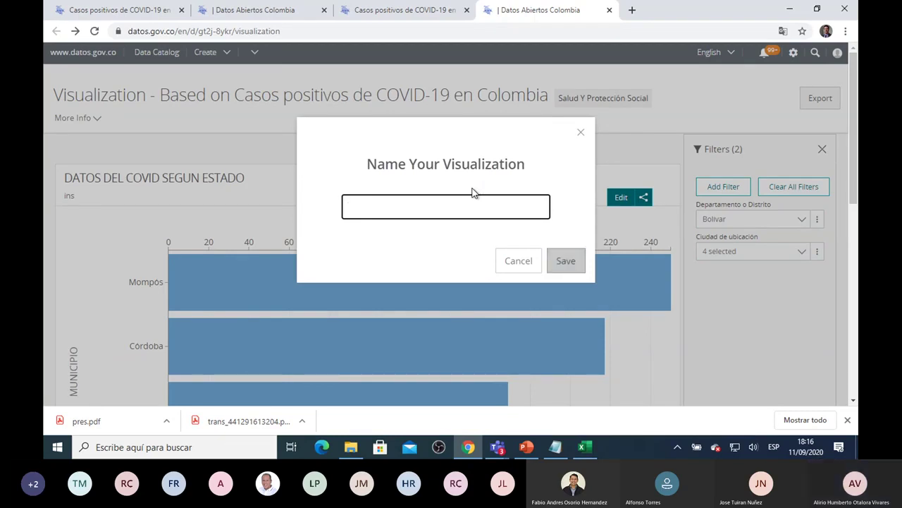
text(DATOS CO)
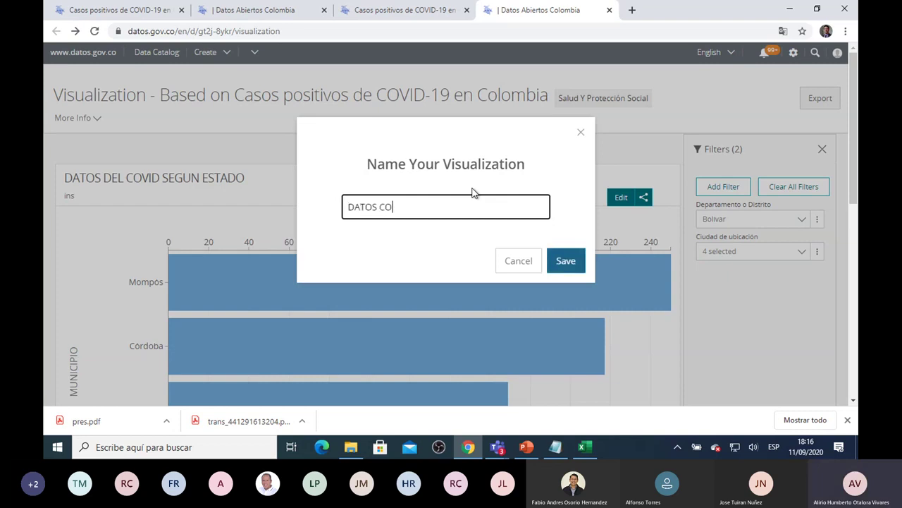
text(NSULTADOS COVID)
click(577, 262)
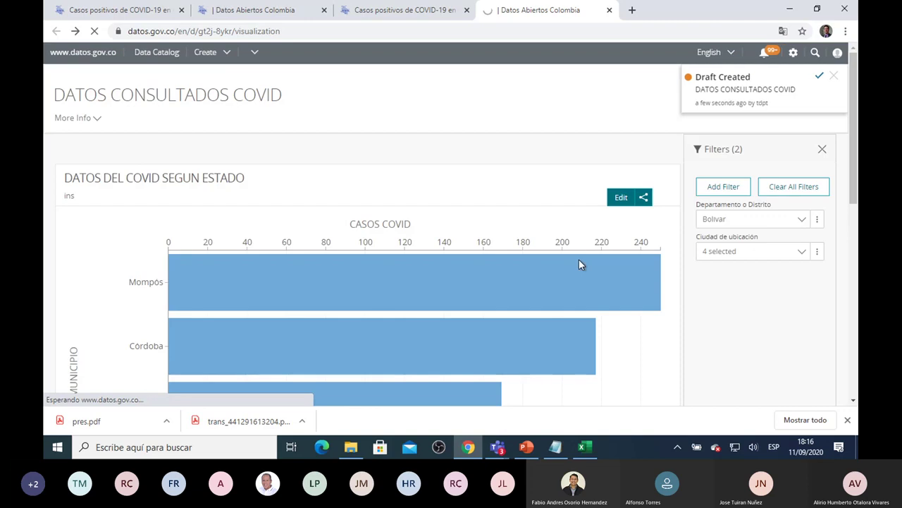
Publish the DATOS CONSULTADOS COVID draft with its audience set to Público
scroll(490, 223, down, 4)
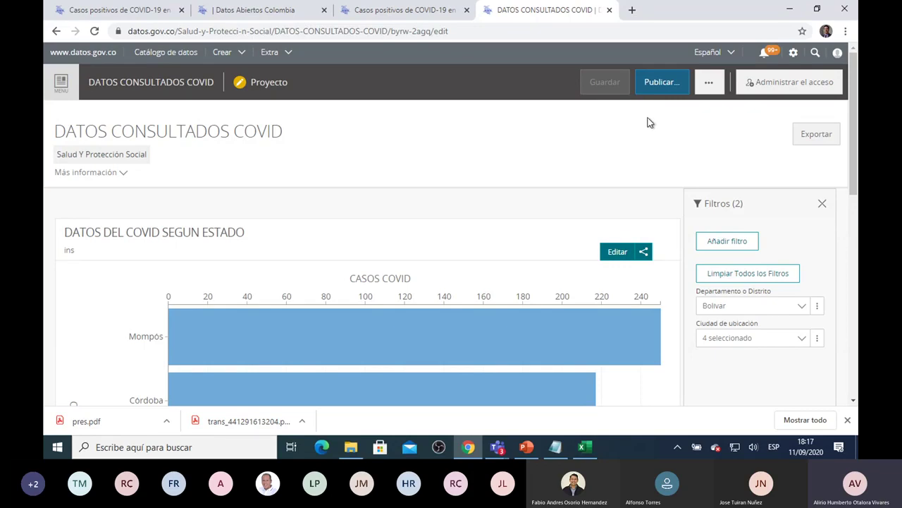
click(664, 83)
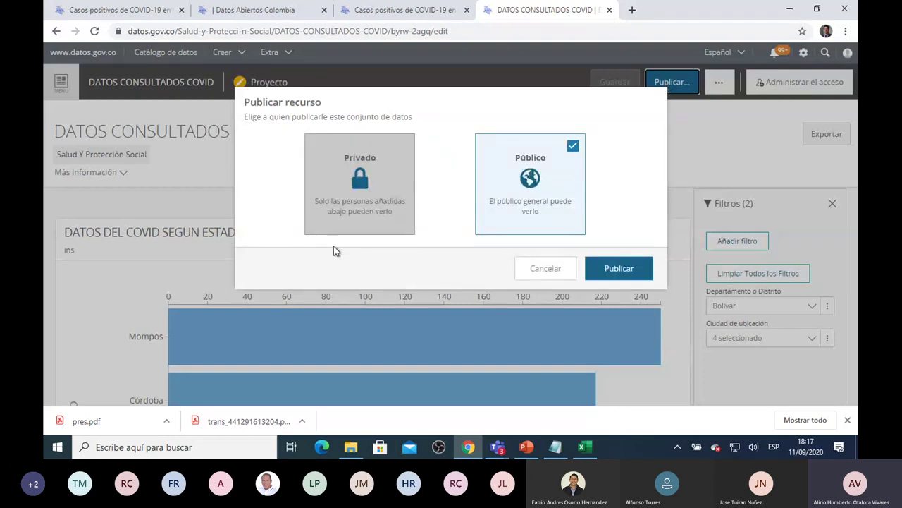
click(621, 267)
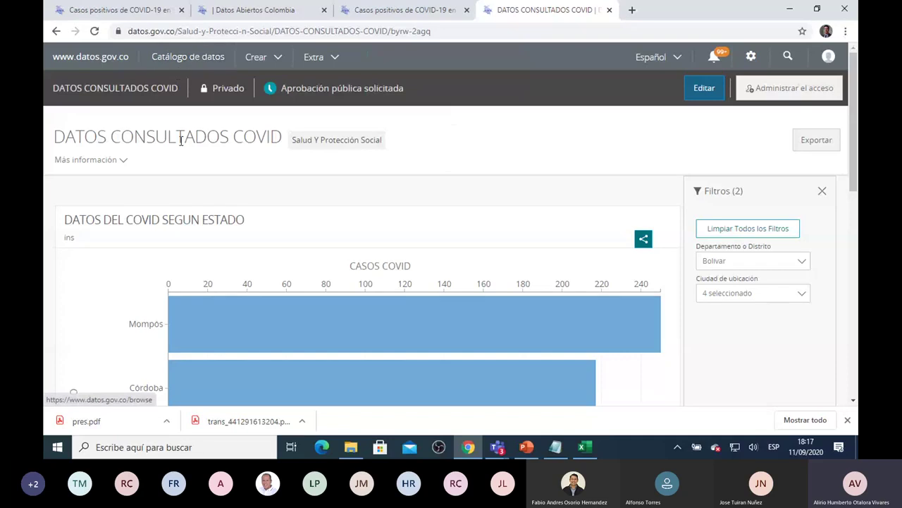
Open the datos.gov.co home page in a new browser tab
click(127, 9)
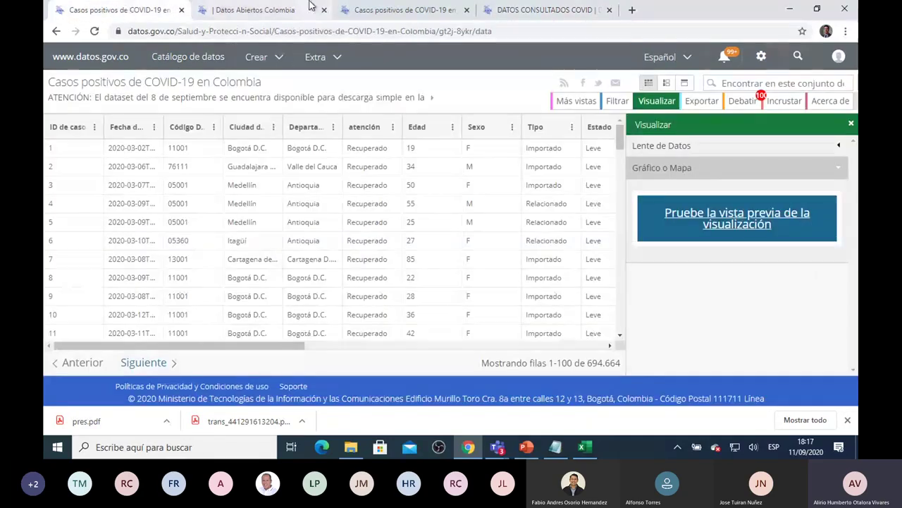
click(268, 7)
click(631, 10)
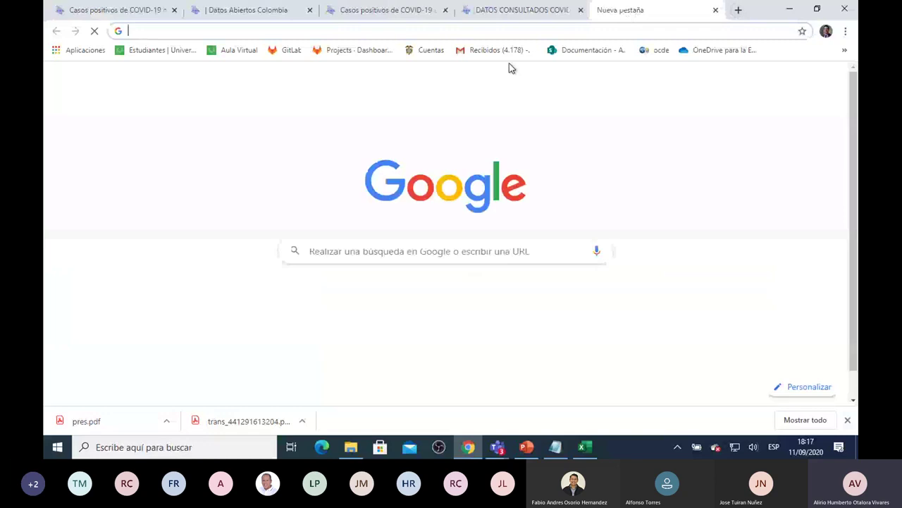
text(DATOS)
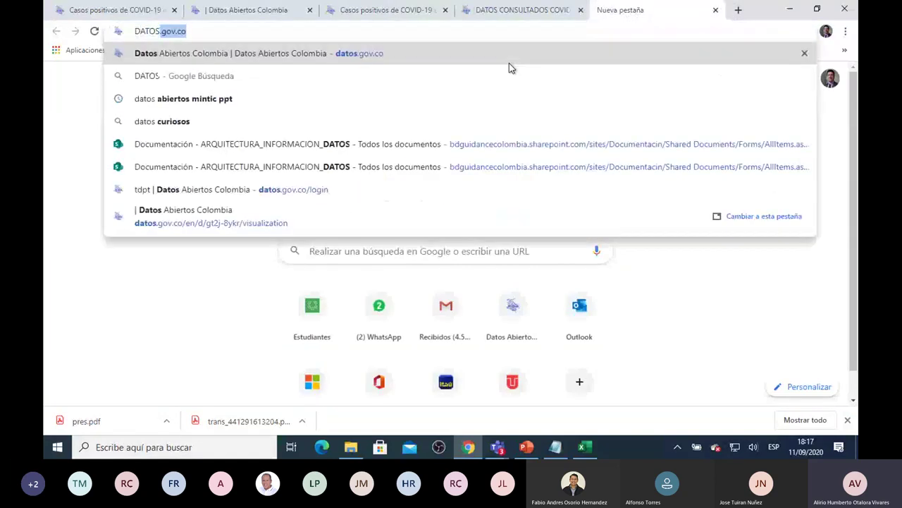
key(Return)
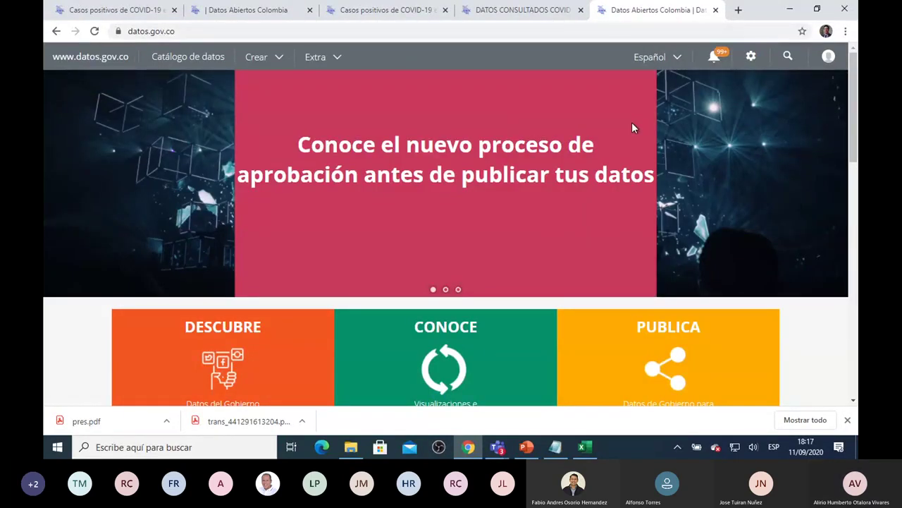
scroll(613, 140, down, 3)
scroll(611, 147, up, 3)
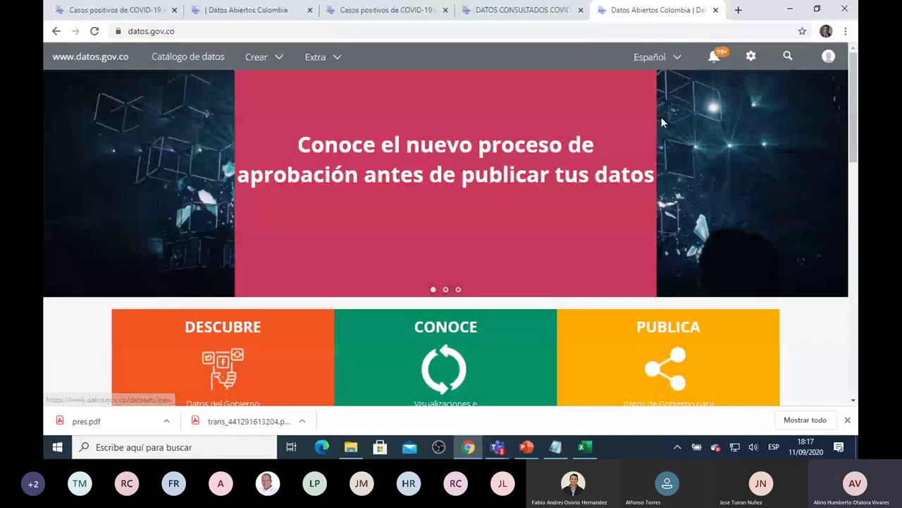
click(830, 59)
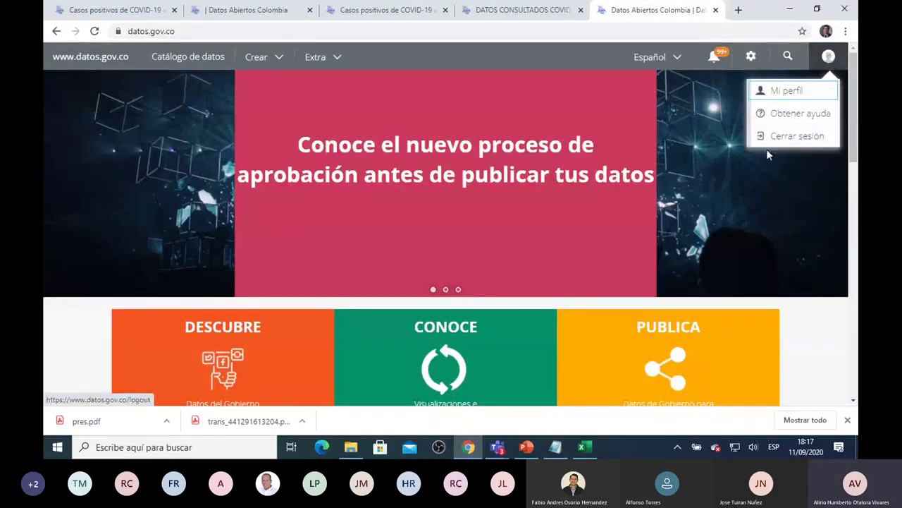
click(701, 129)
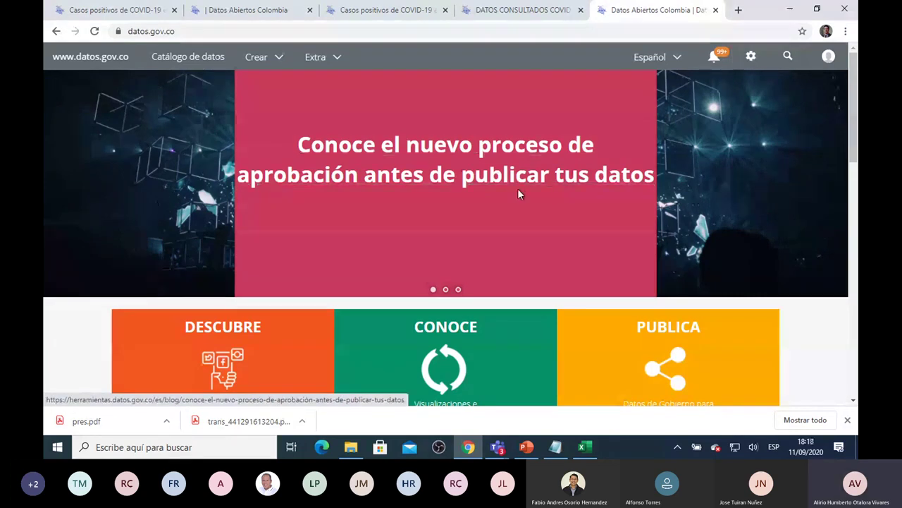
click(88, 9)
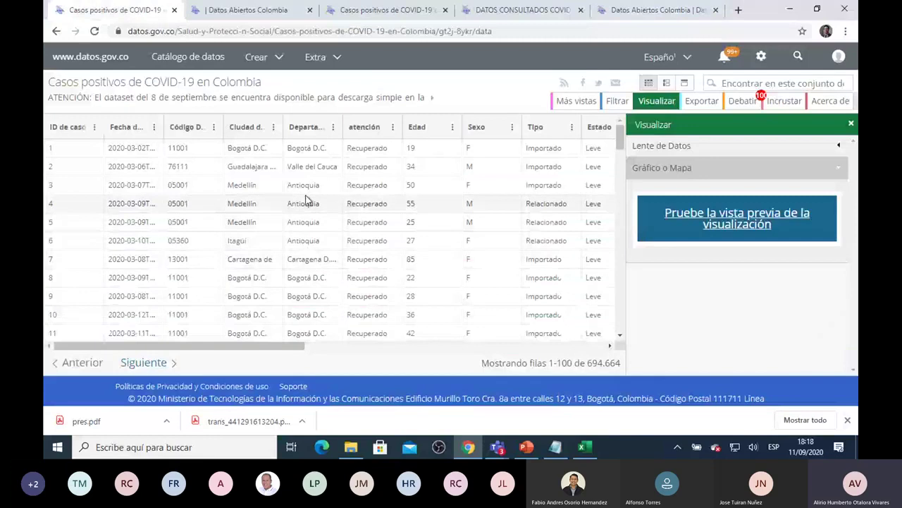
click(277, 8)
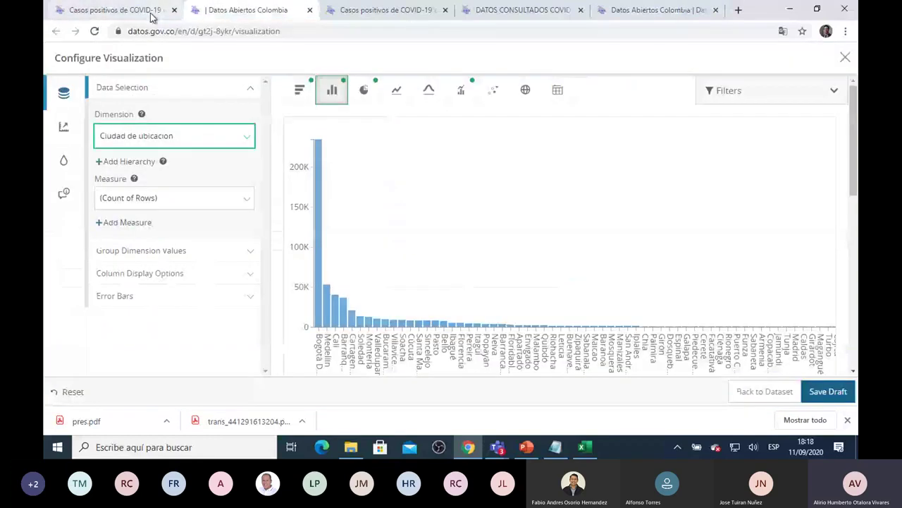
click(388, 9)
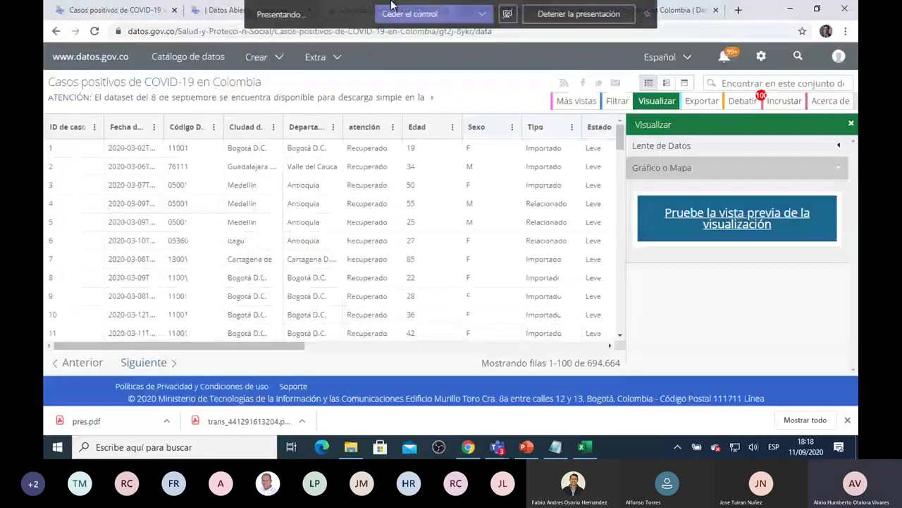
Return to the datos.gov.co home page and log out of the current account
click(669, 10)
click(829, 55)
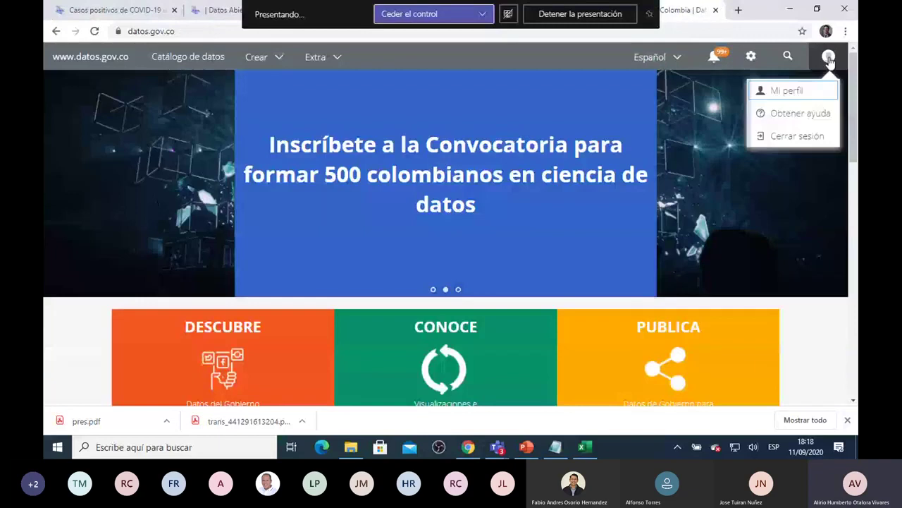
click(804, 138)
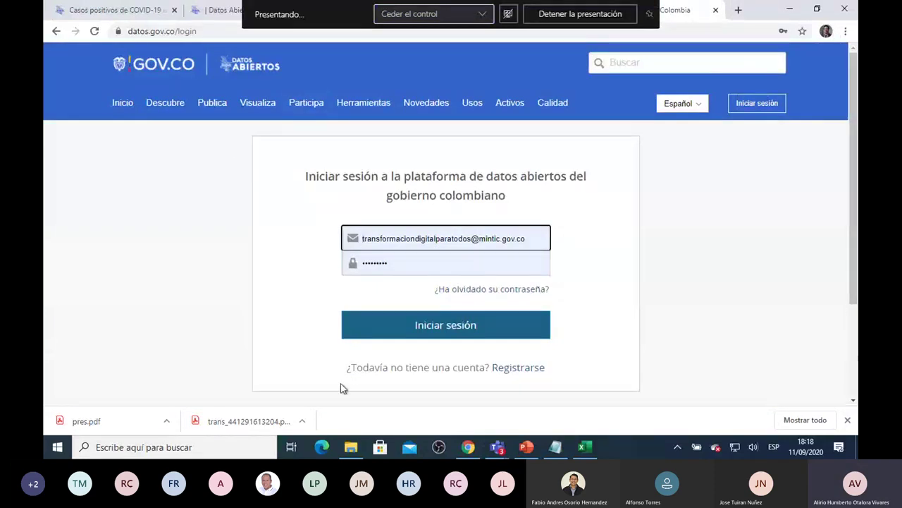
Sign in to the open data platform with the saved account e-mail and password
click(362, 240)
drag(362, 239, 549, 238)
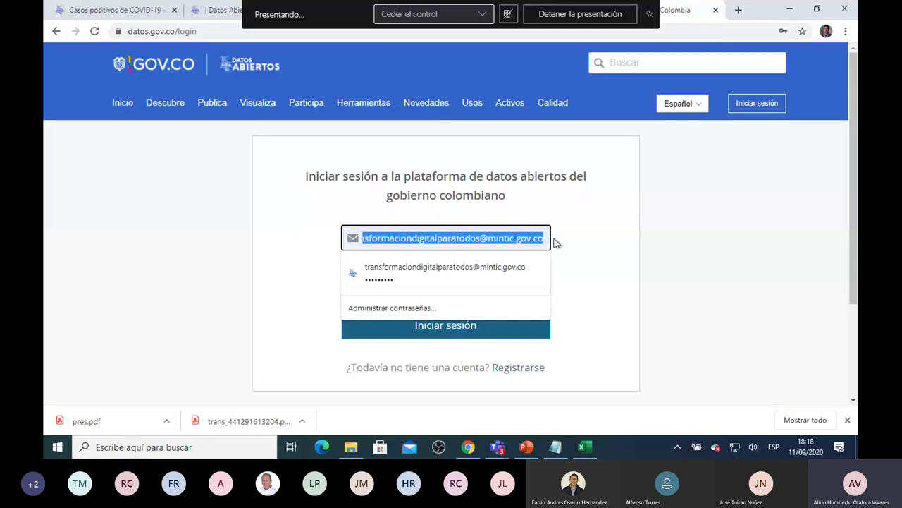
click(576, 239)
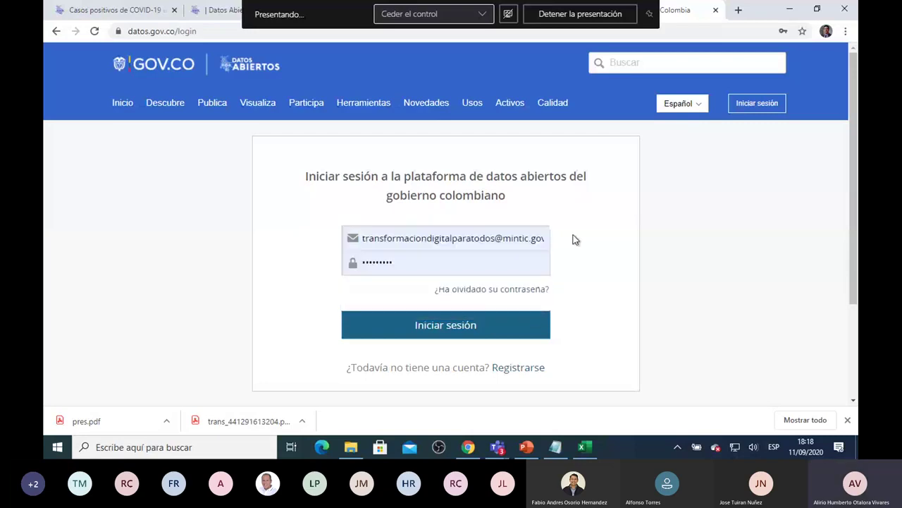
click(399, 266)
drag(399, 266, 336, 268)
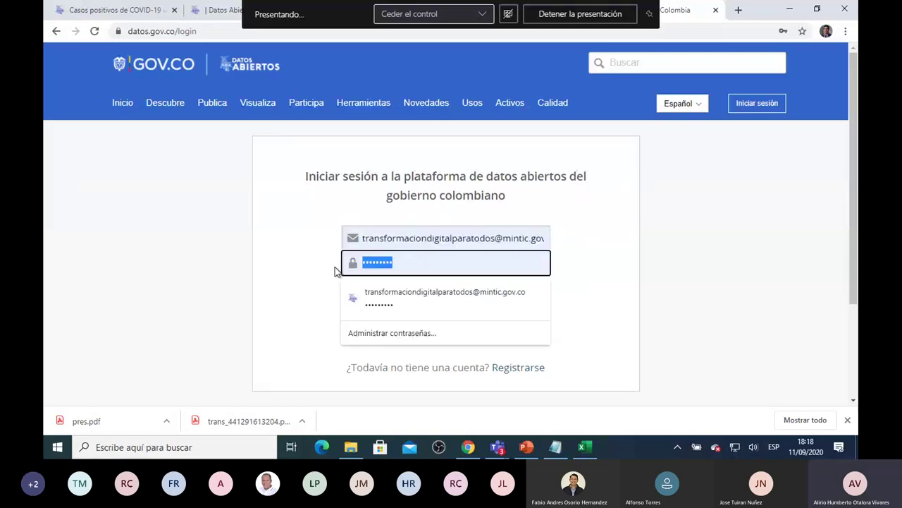
click(597, 247)
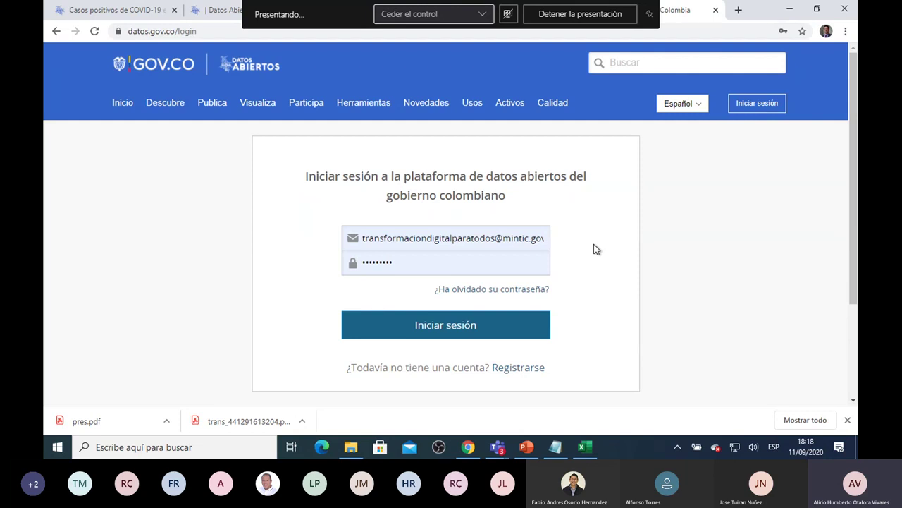
click(444, 327)
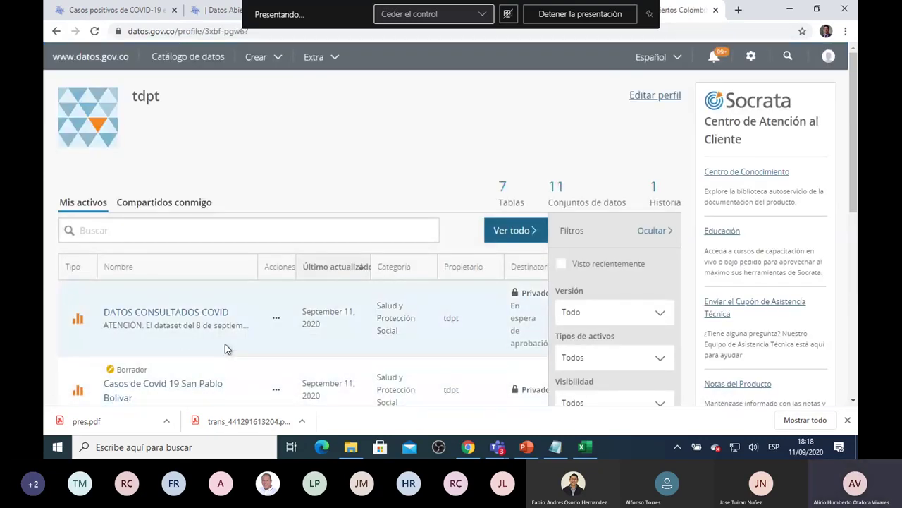
Hide the filters beside the profile's asset list and open the draft Casos de Covid 19 San Pablo Bolivar
scroll(225, 349, down, 3)
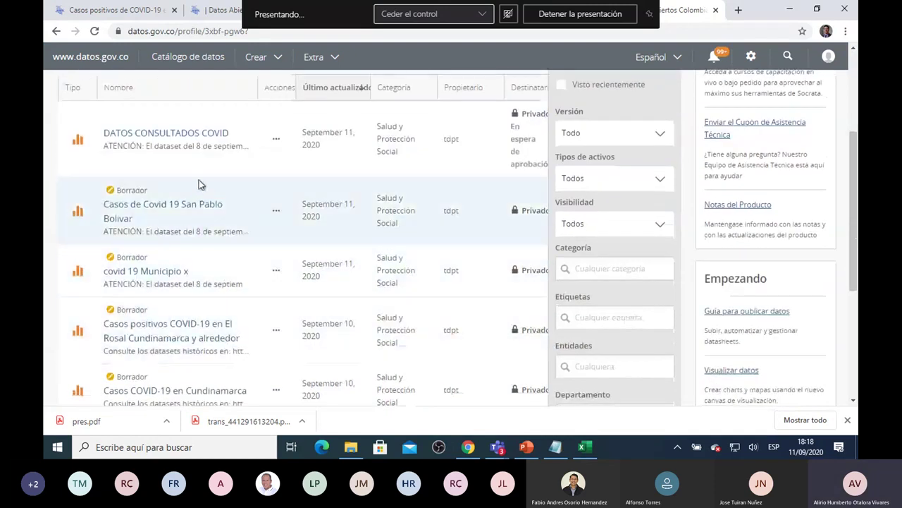
scroll(200, 195, down, 2)
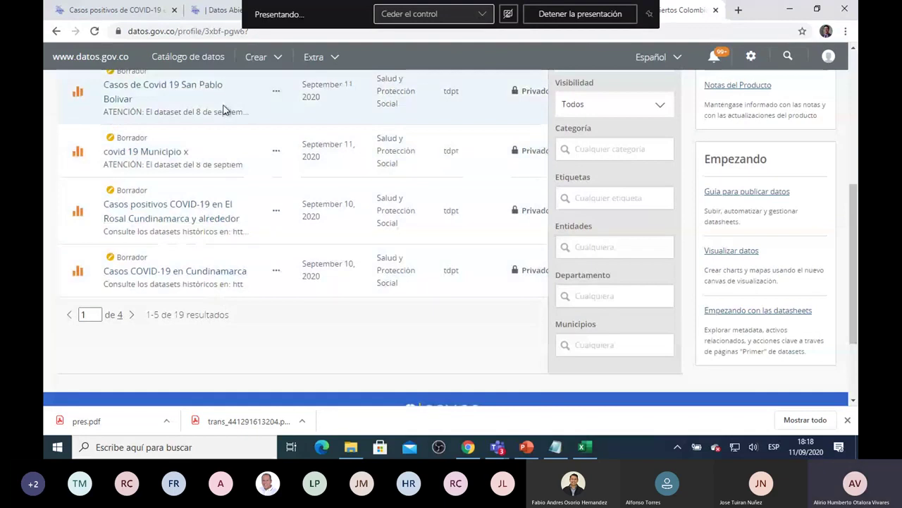
scroll(223, 110, up, 2)
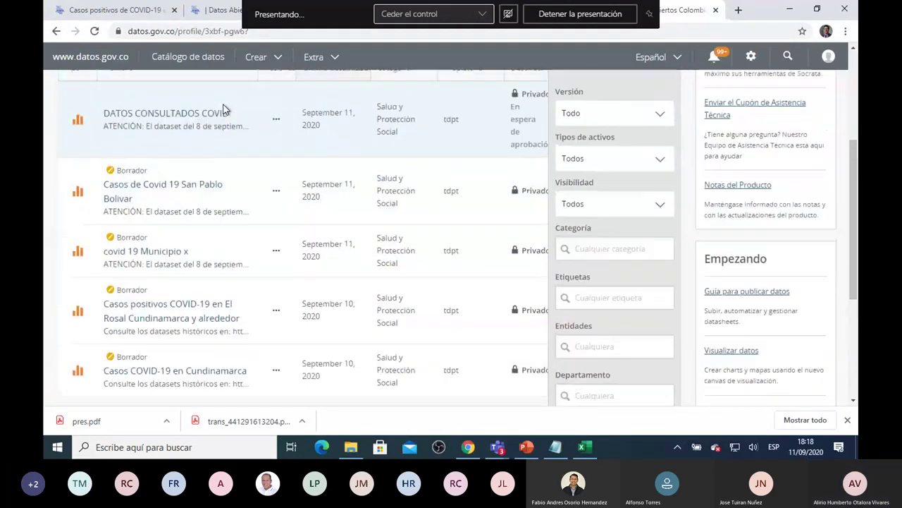
scroll(220, 156, down, 1)
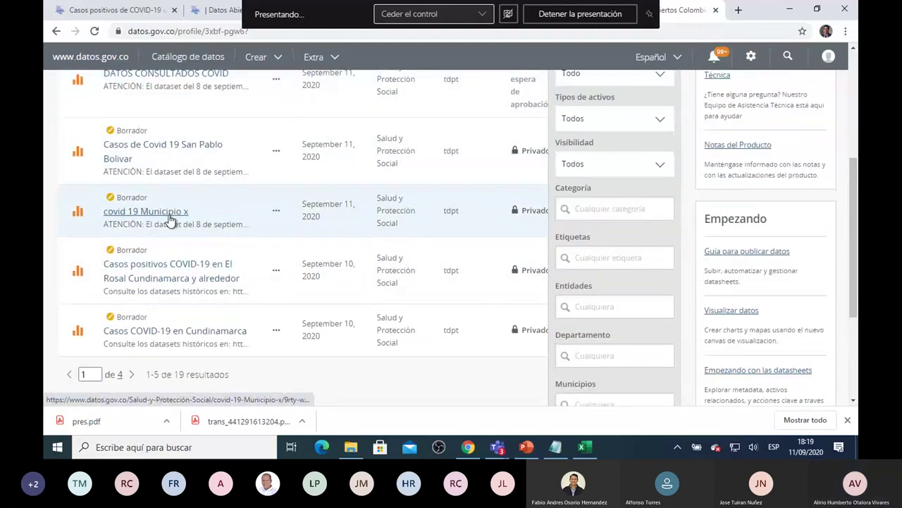
scroll(241, 215, up, 1)
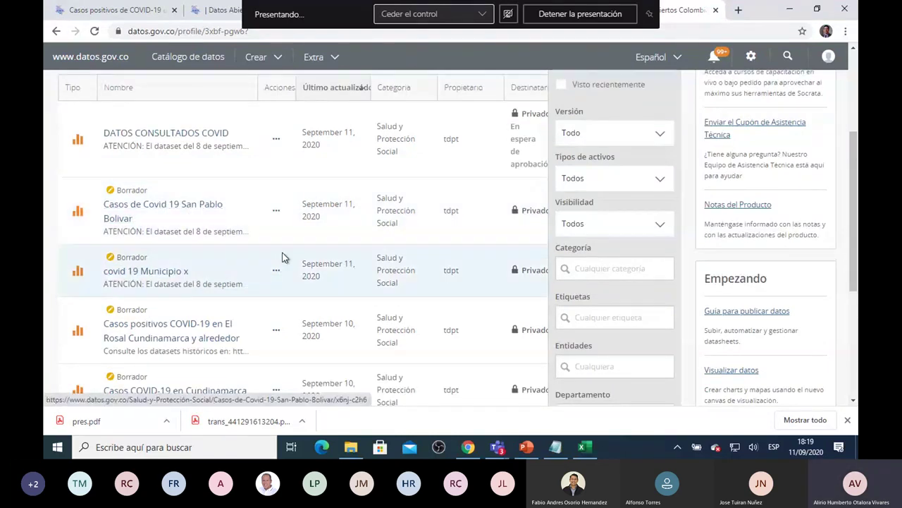
scroll(296, 261, up, 1)
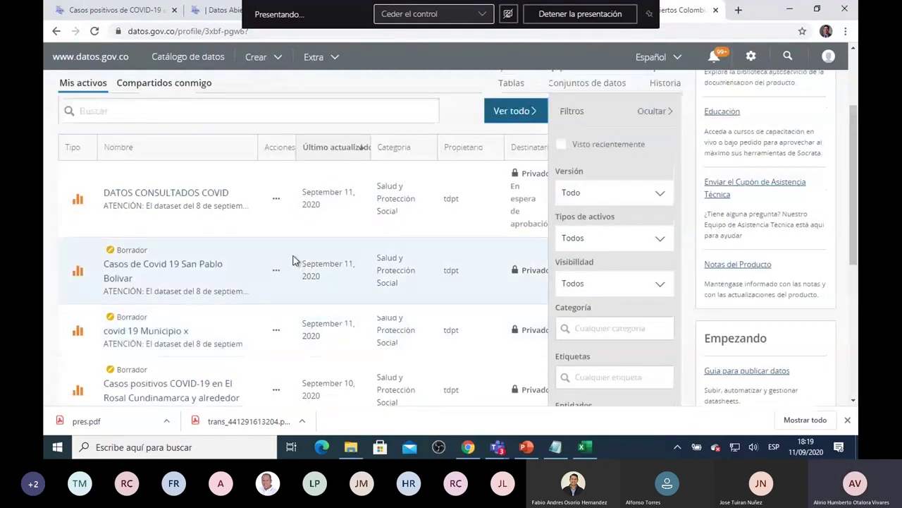
click(667, 113)
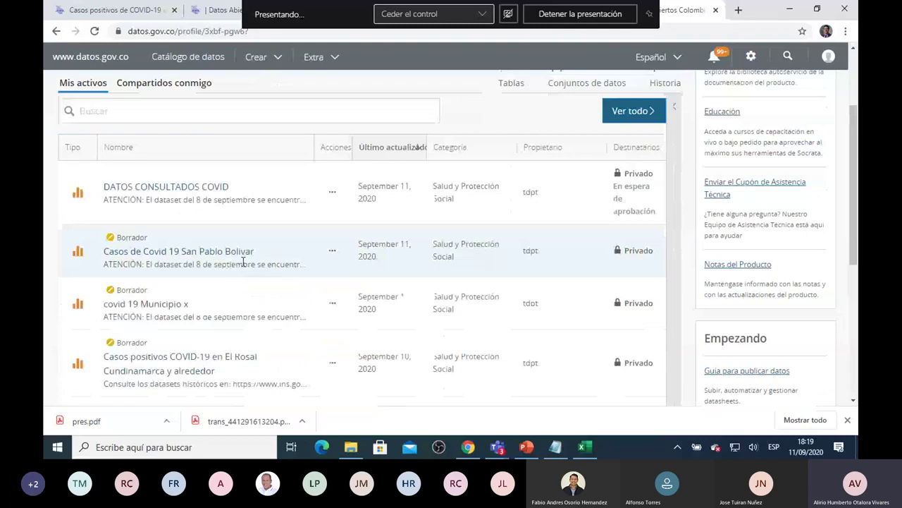
scroll(243, 262, down, 1)
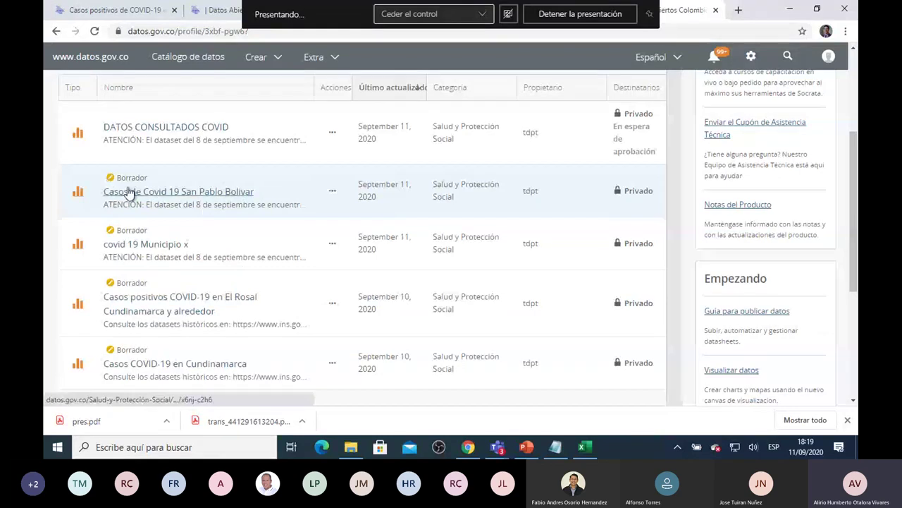
click(189, 198)
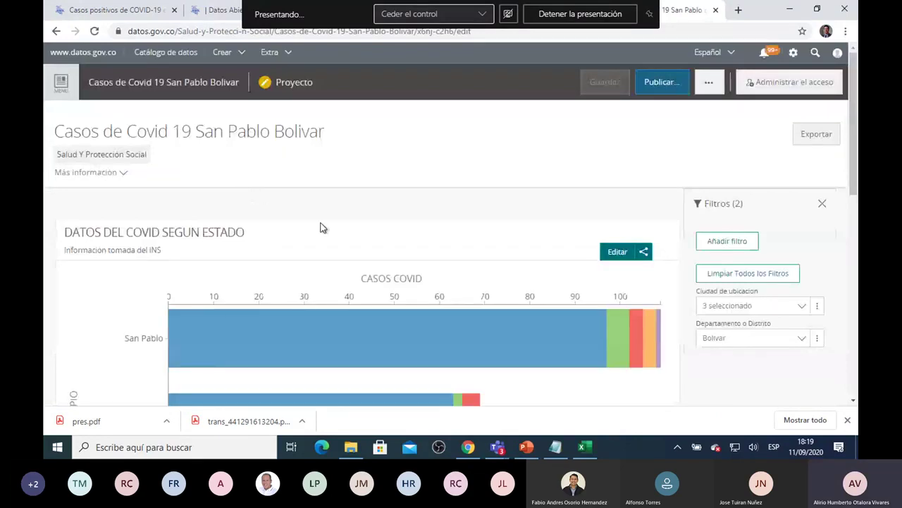
Examine the DATOS DEL COVID SEGUN ESTADO chart by municipality, its legend and the data table beneath it
scroll(322, 229, down, 5)
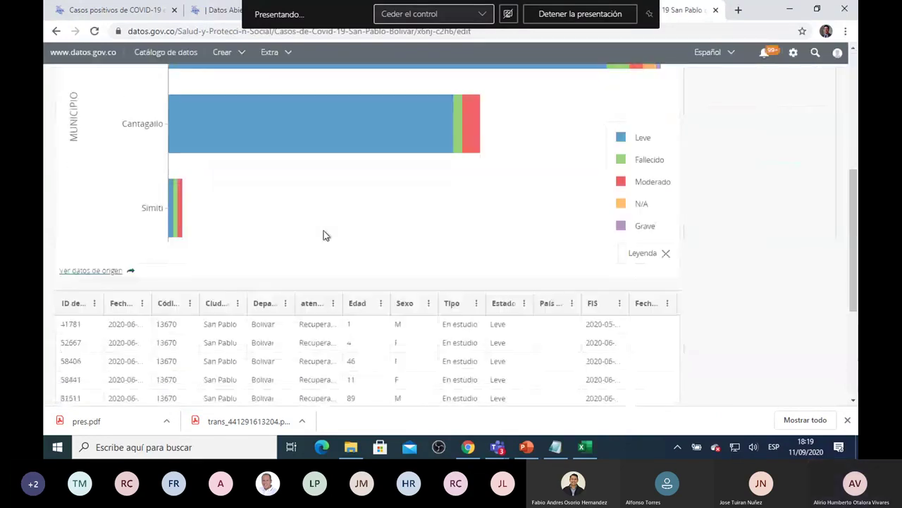
scroll(323, 236, down, 3)
scroll(369, 262, up, 3)
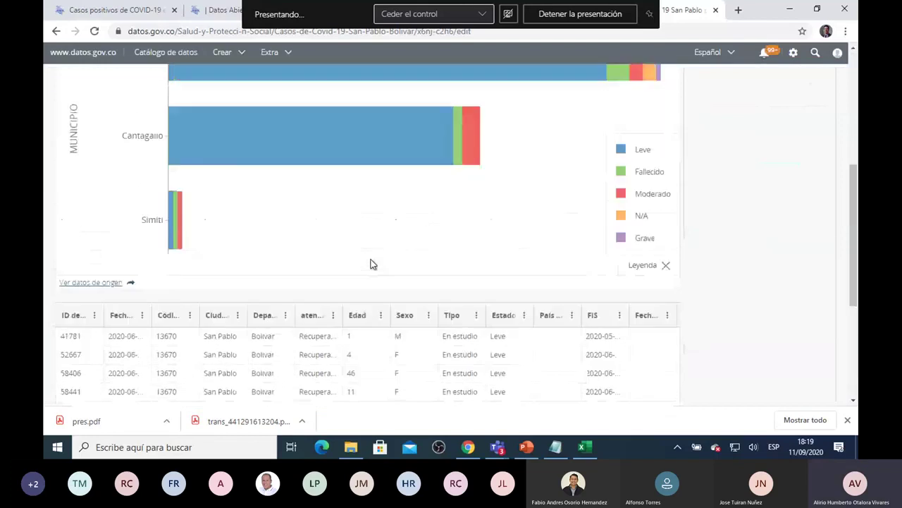
scroll(371, 261, up, 5)
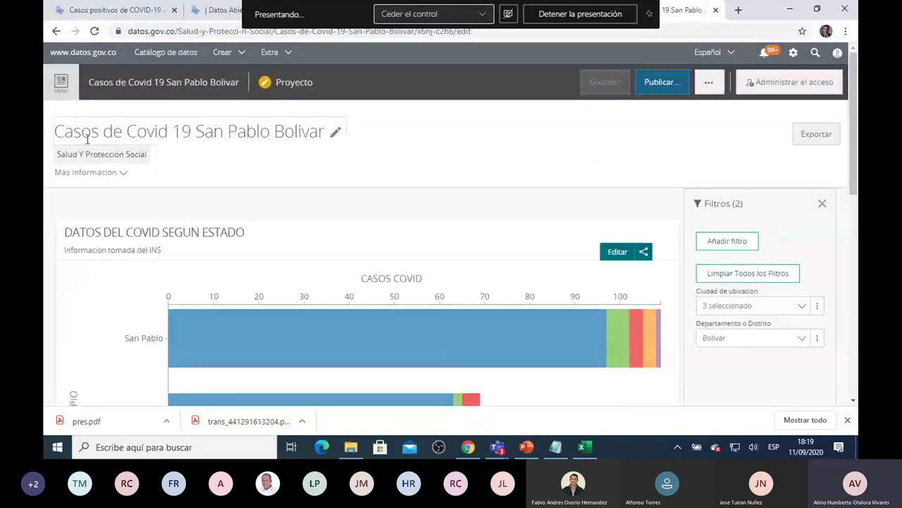
scroll(409, 201, down, 8)
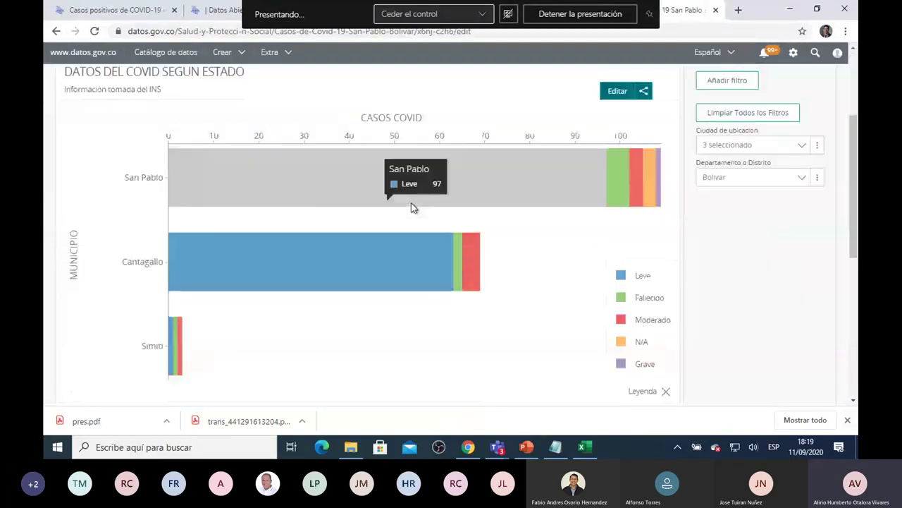
scroll(414, 213, up, 8)
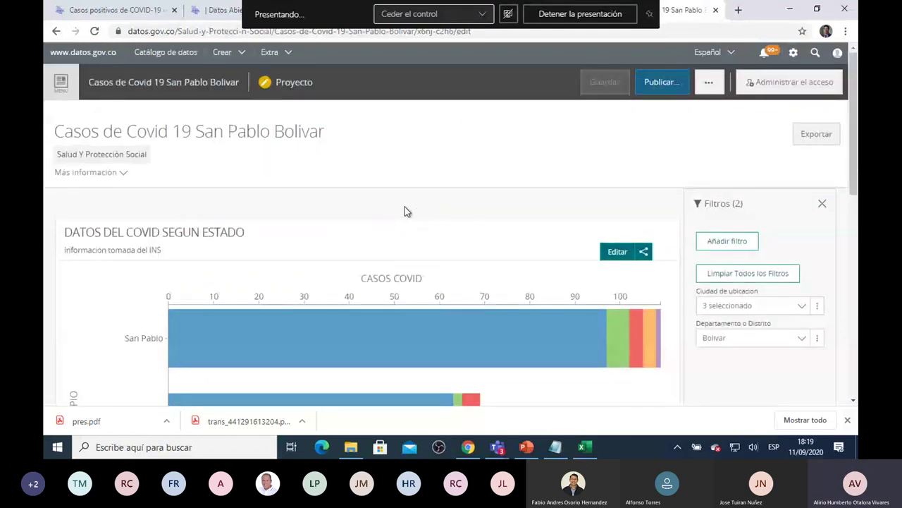
scroll(407, 209, down, 4)
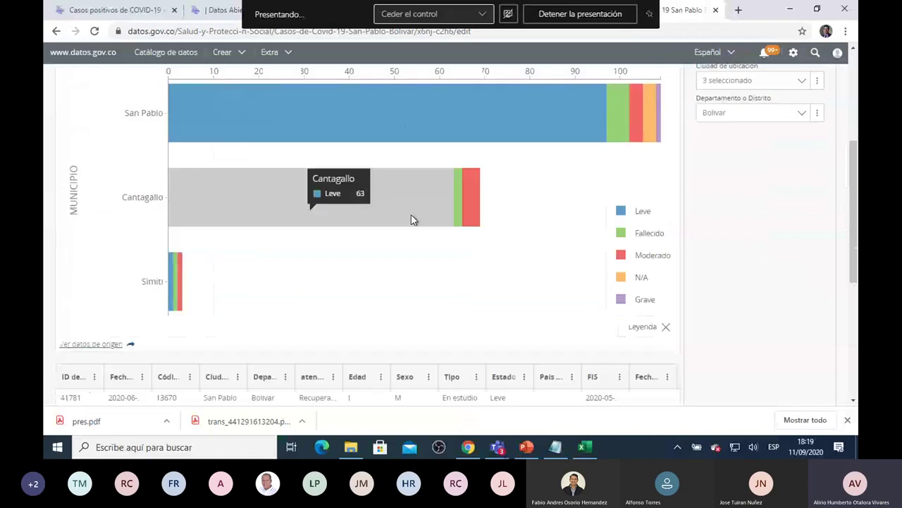
scroll(413, 218, up, 4)
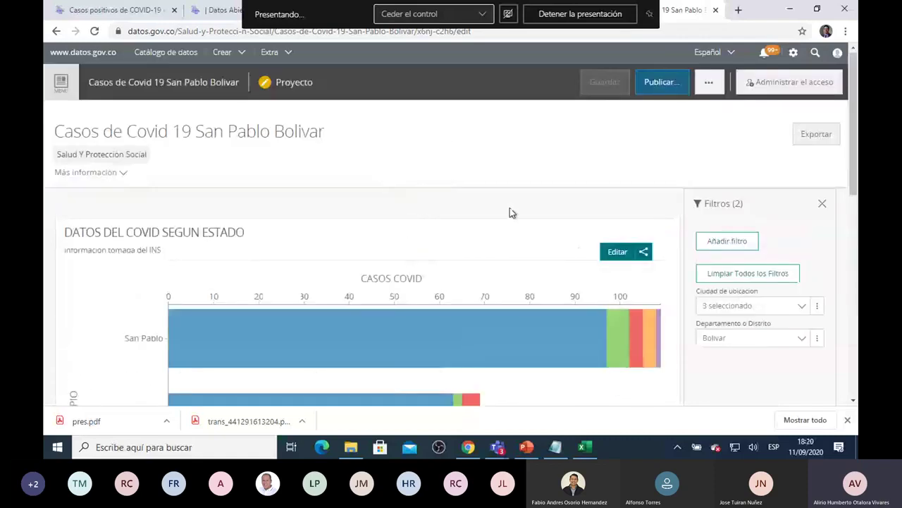
Publish the Casos de Covid 19 San Pablo Bolivar draft with its audience set to Público
click(662, 83)
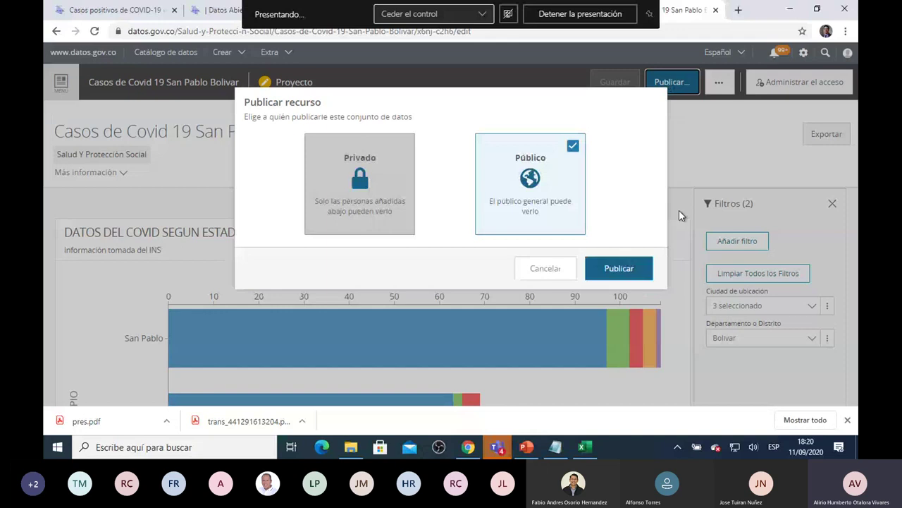
click(626, 269)
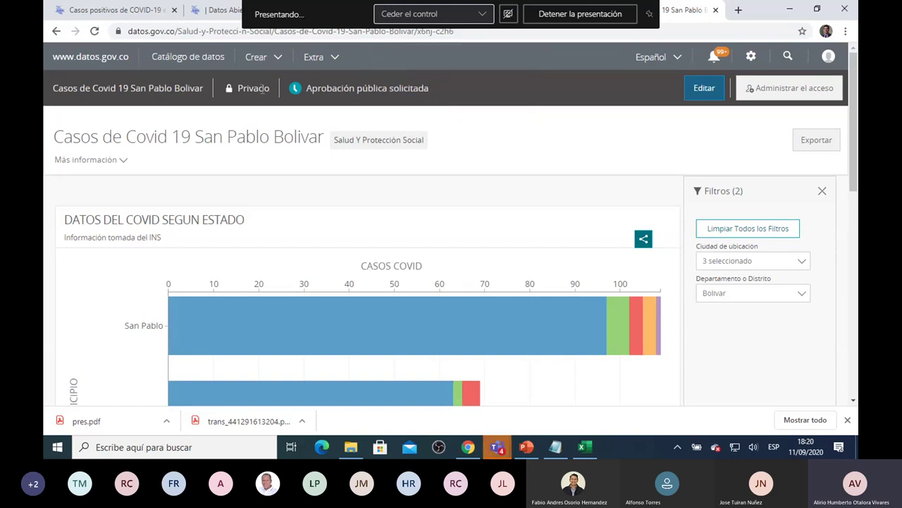
Open datos.gov.co in a new browser tab and sign out of the account
click(92, 10)
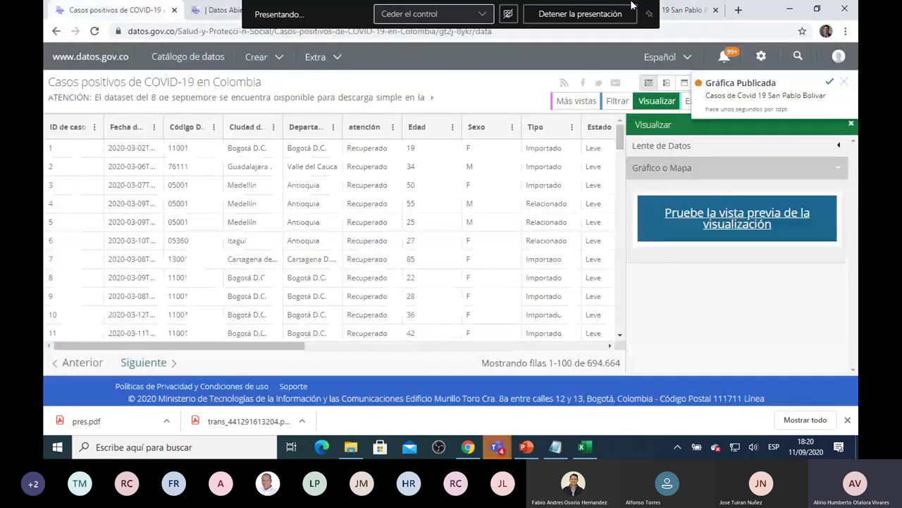
click(693, 11)
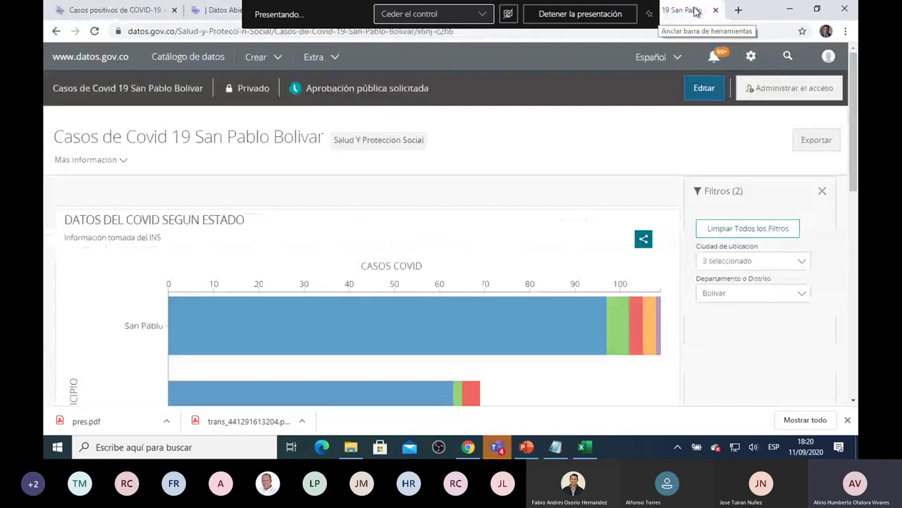
click(738, 10)
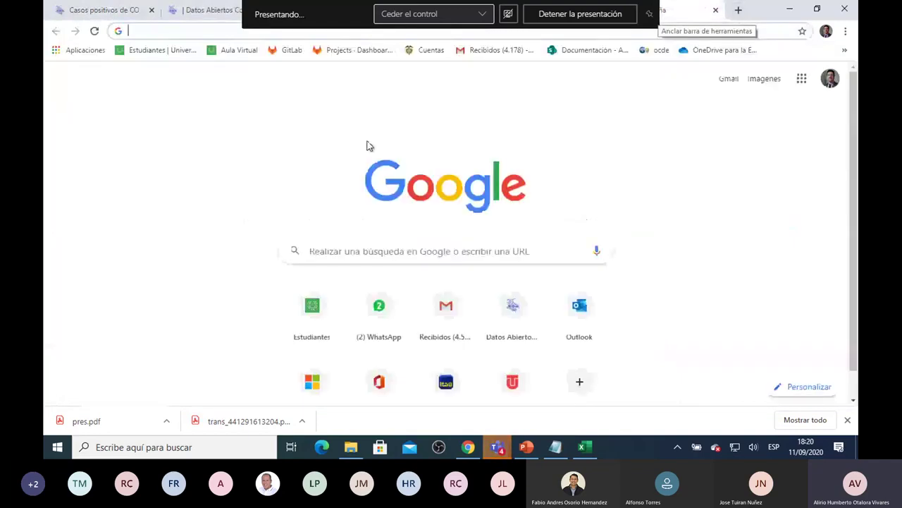
text(DAT)
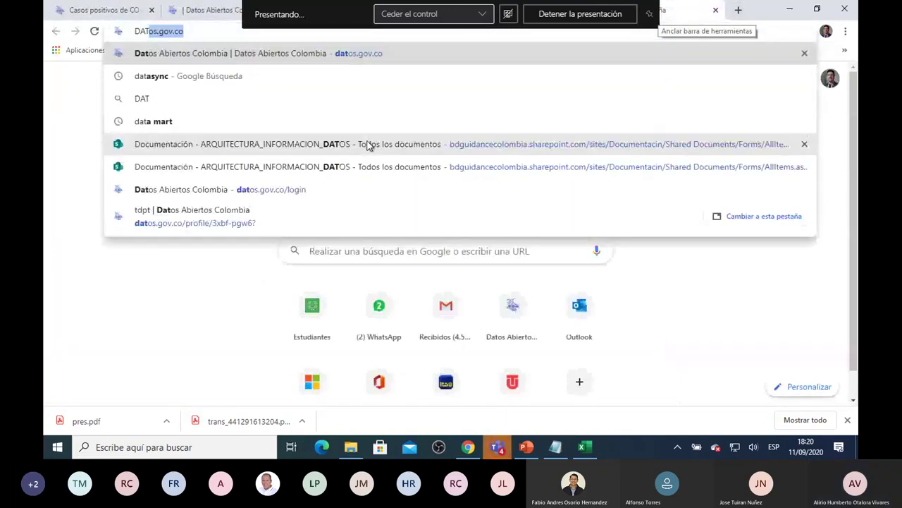
key(Return)
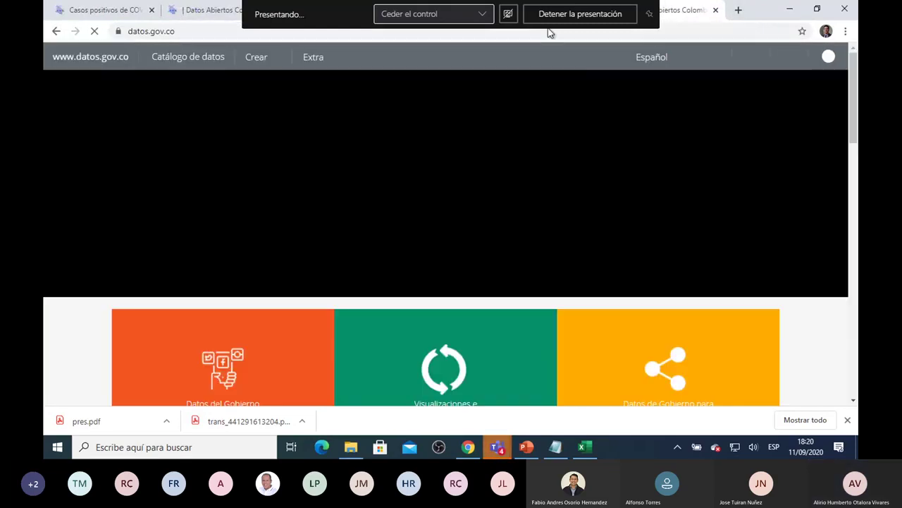
click(829, 56)
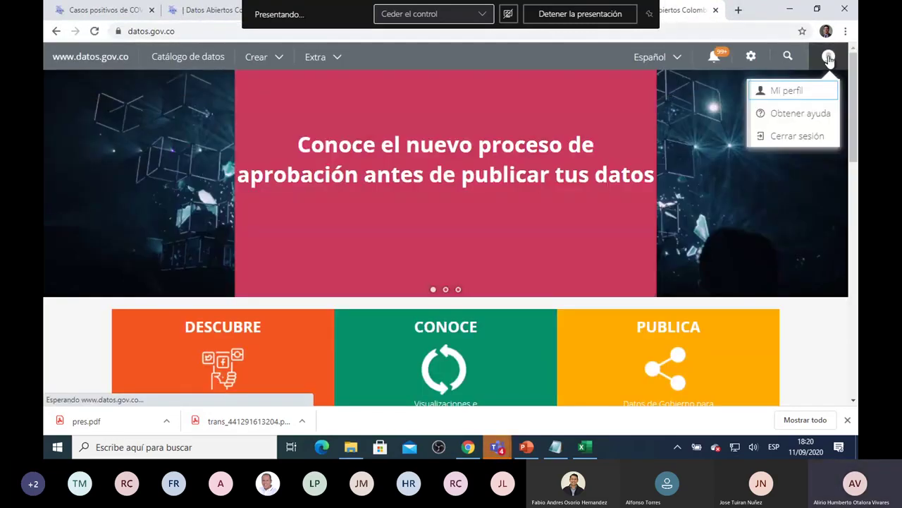
click(781, 137)
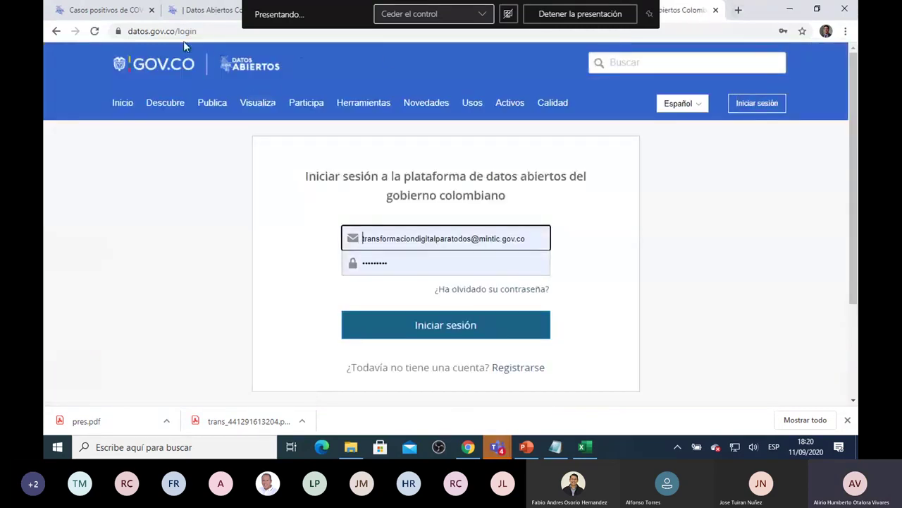
Open datos.gov.co in another new browser tab and sign in with the saved account e-mail and password
click(738, 10)
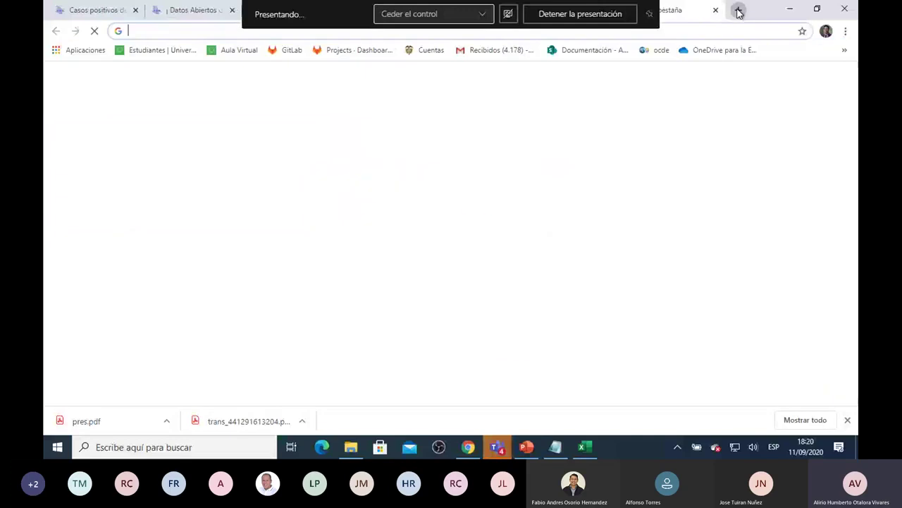
text(DATOS)
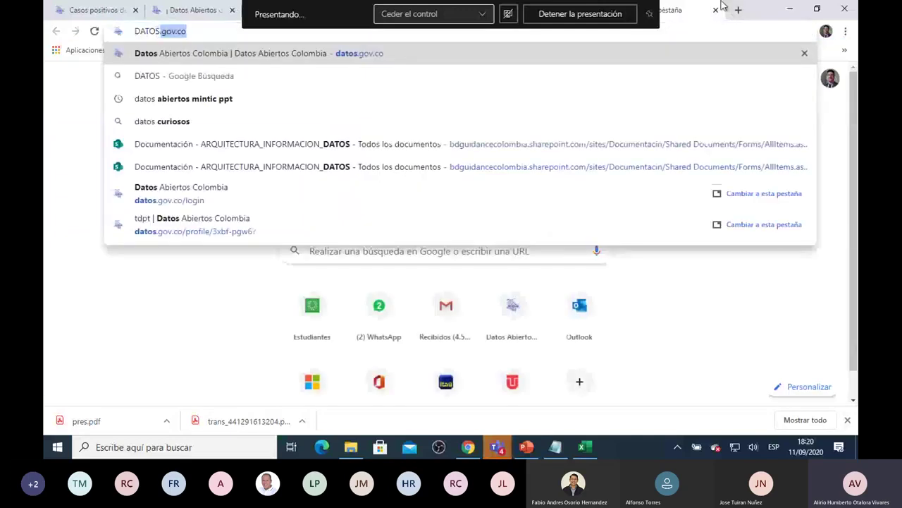
key(Return)
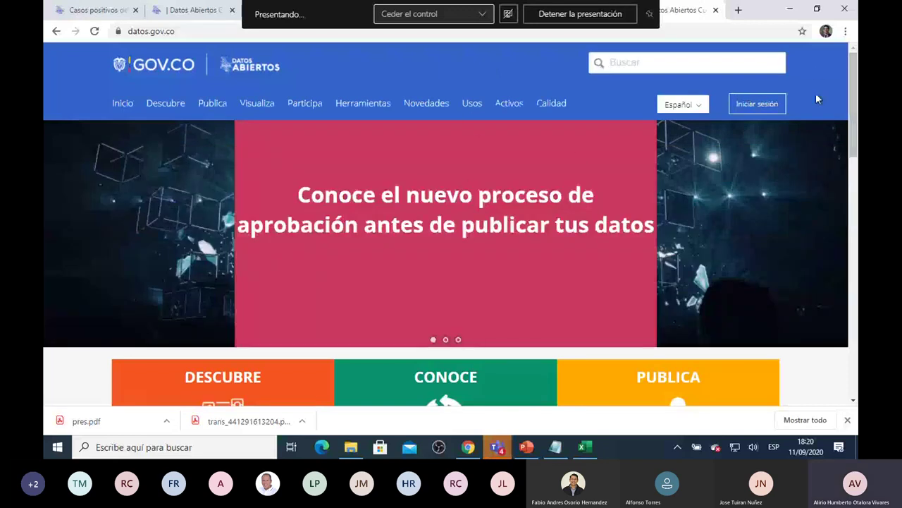
click(752, 110)
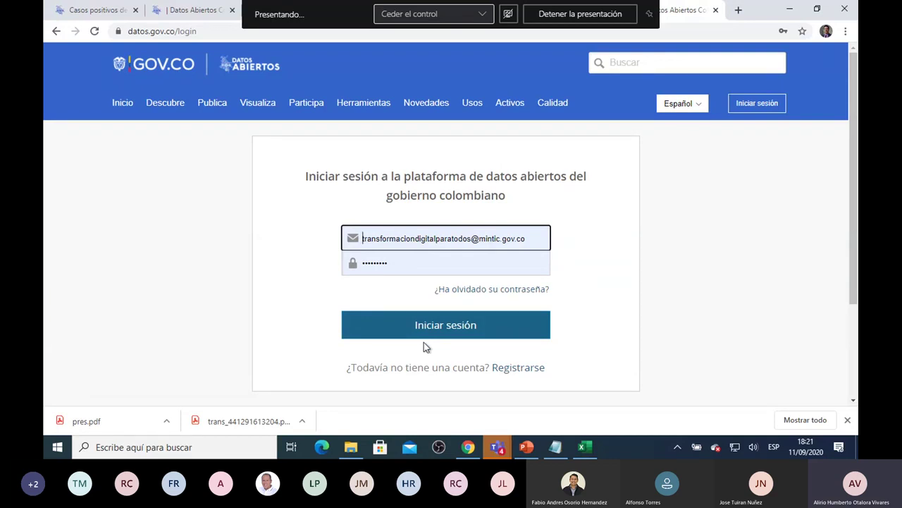
click(454, 322)
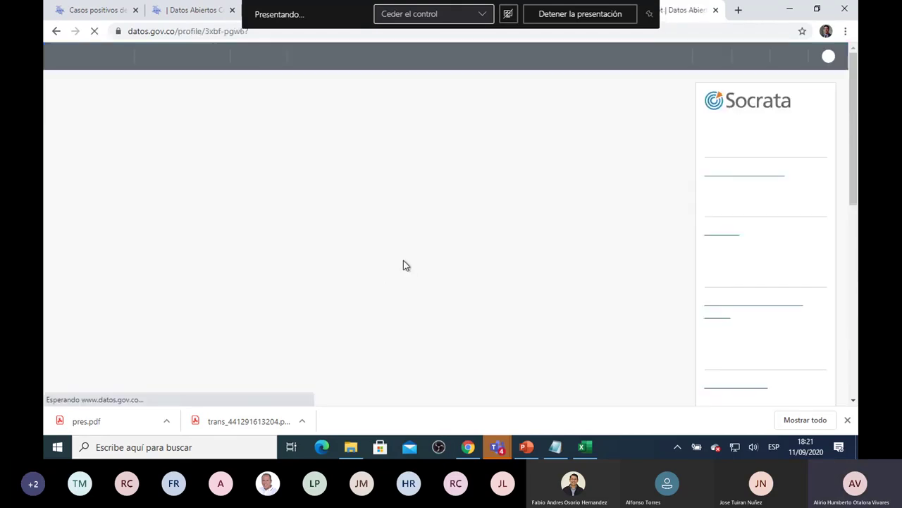
Hide the filters beside Mis activos and review the audience and draft status of the listed charts
scroll(202, 331, down, 6)
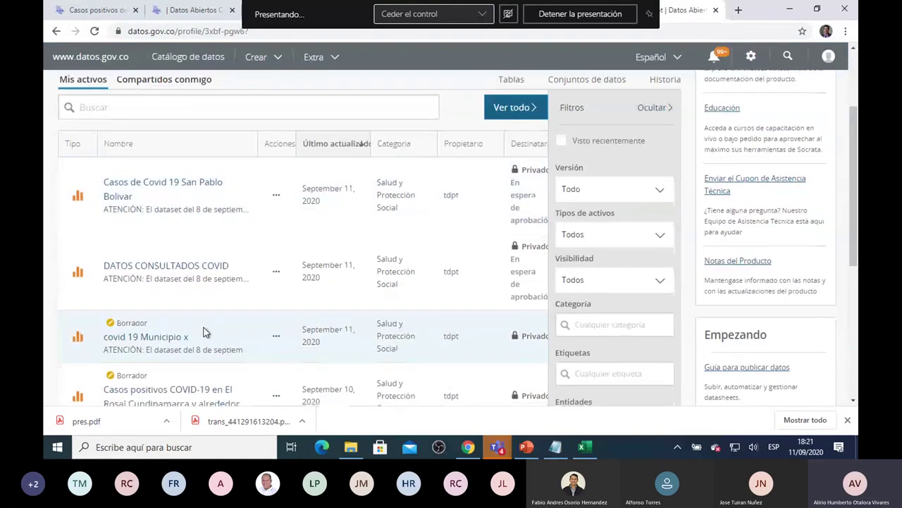
scroll(192, 246, up, 1)
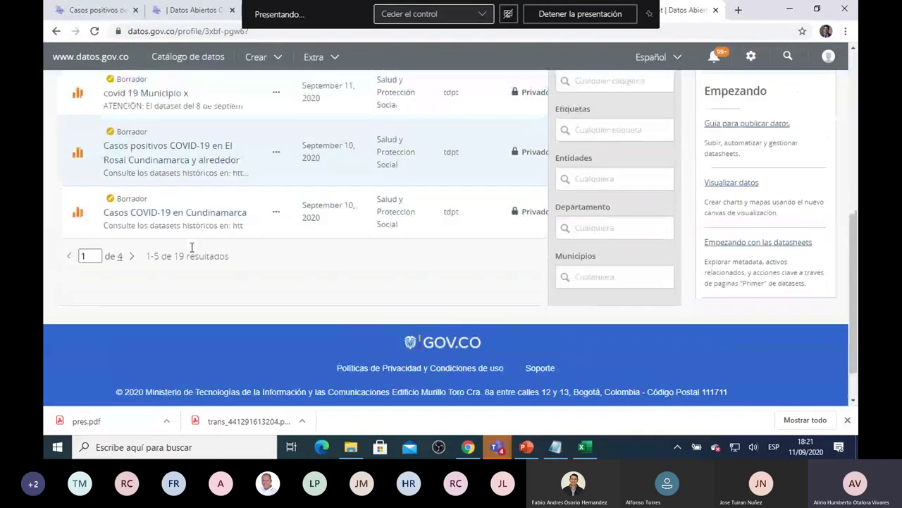
scroll(192, 247, up, 4)
scroll(192, 247, down, 1)
scroll(194, 252, up, 1)
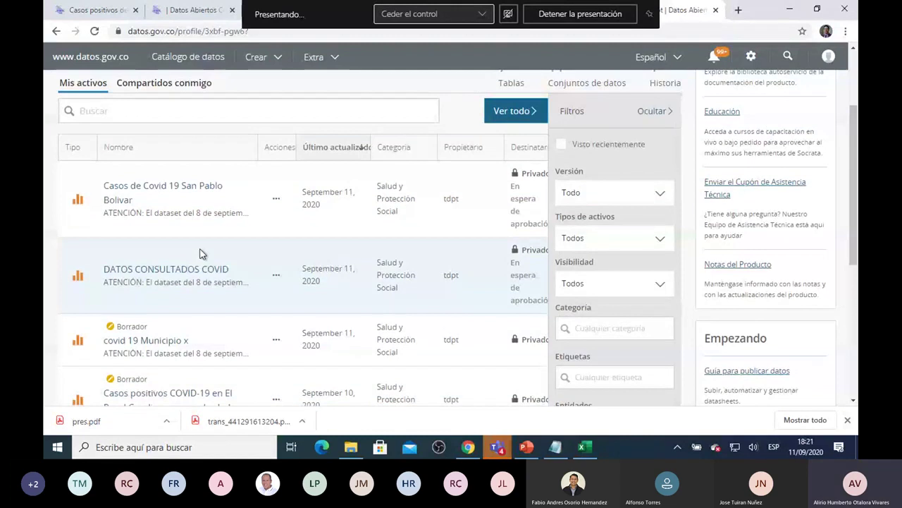
click(656, 111)
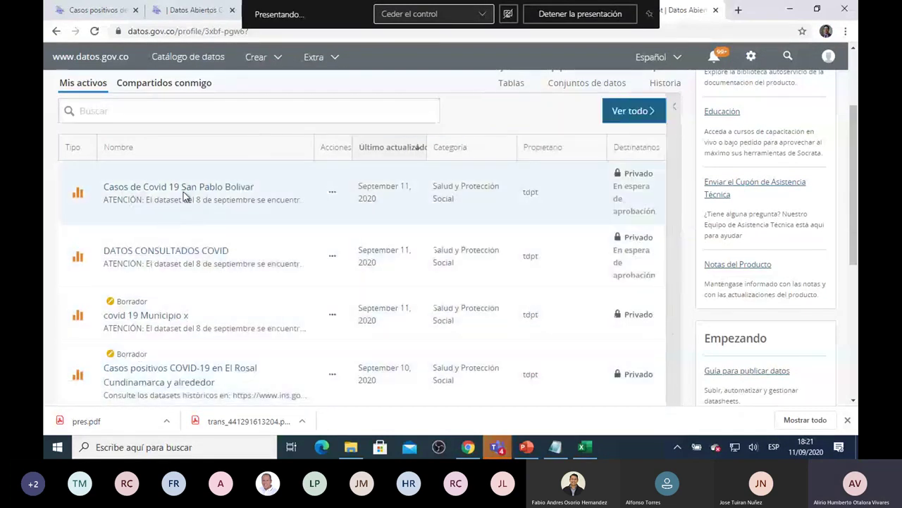
scroll(193, 250, down, 1)
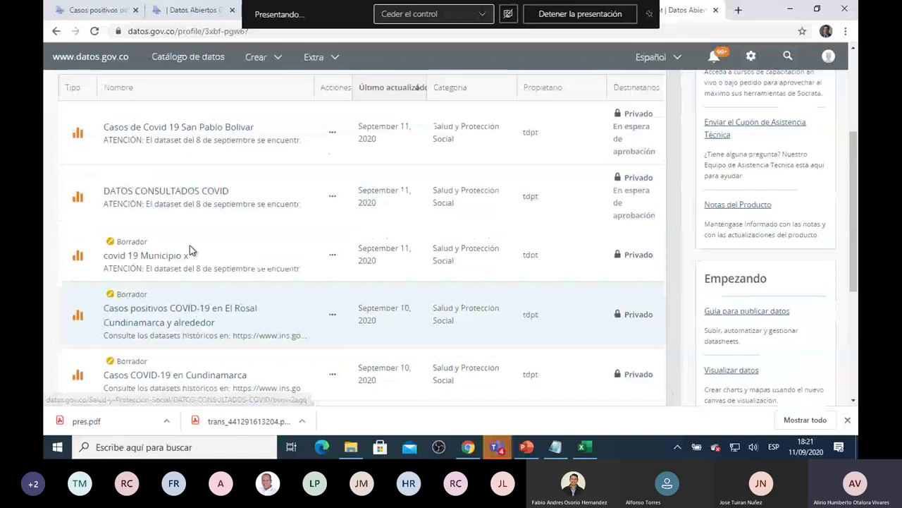
scroll(243, 199, up, 1)
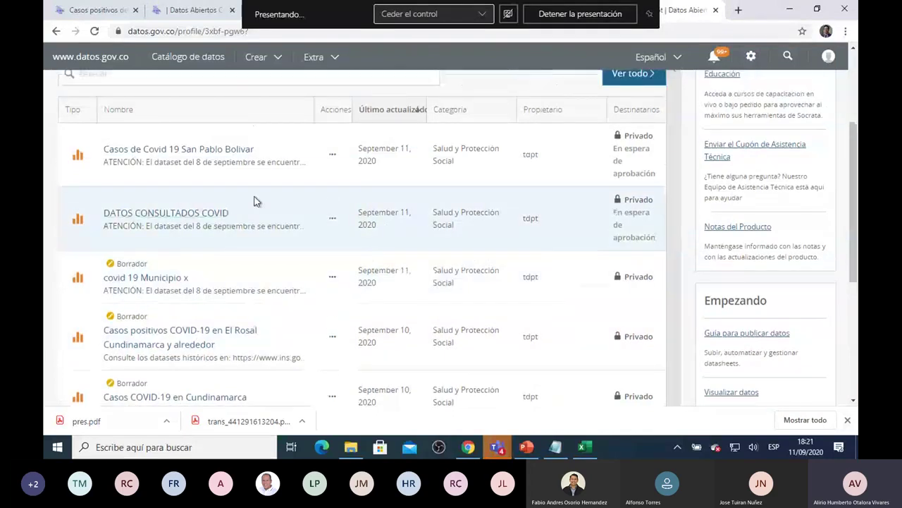
scroll(256, 202, up, 1)
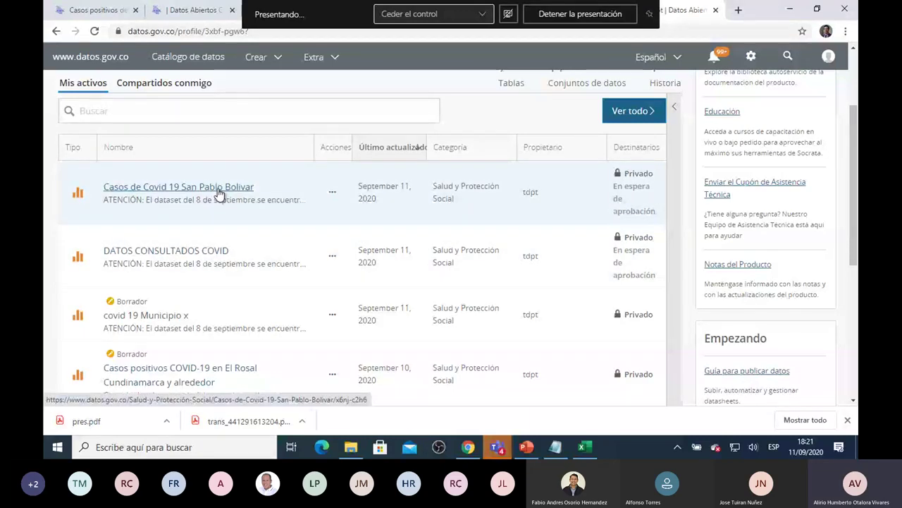
Open Casos de Covid 19 San Pablo Bolivar from the asset list and withdraw its pending approval request to edit it
click(219, 193)
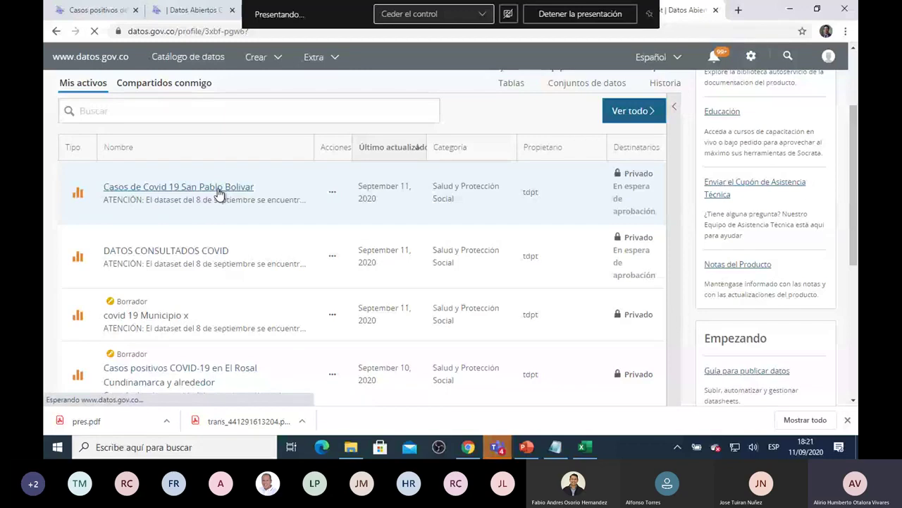
click(141, 192)
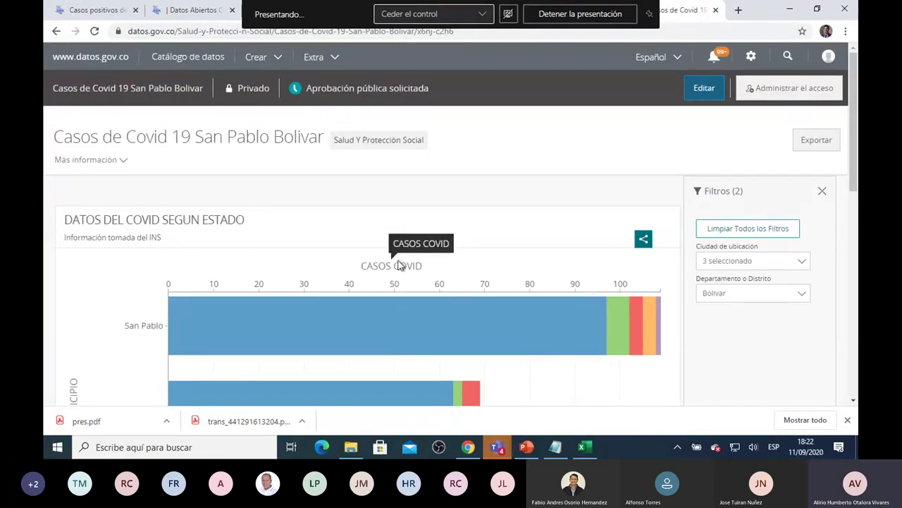
scroll(424, 228, down, 5)
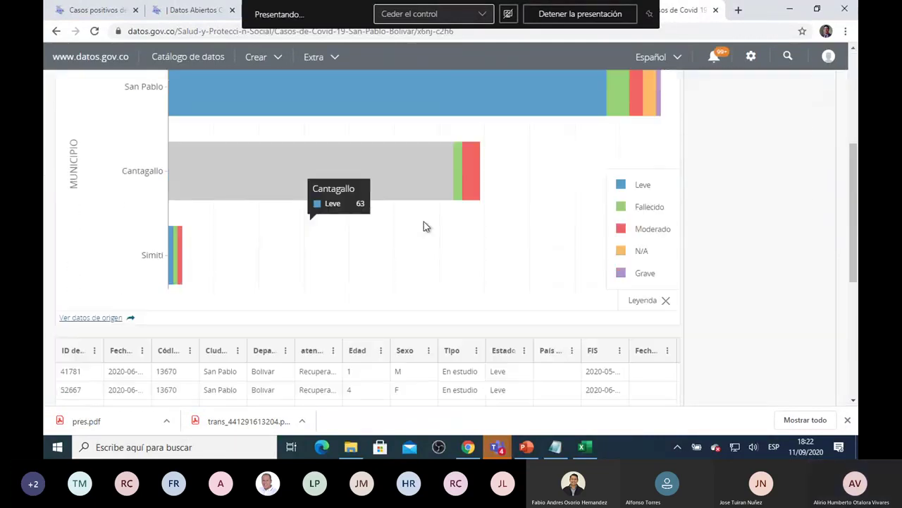
scroll(423, 232, down, 1)
scroll(423, 232, up, 6)
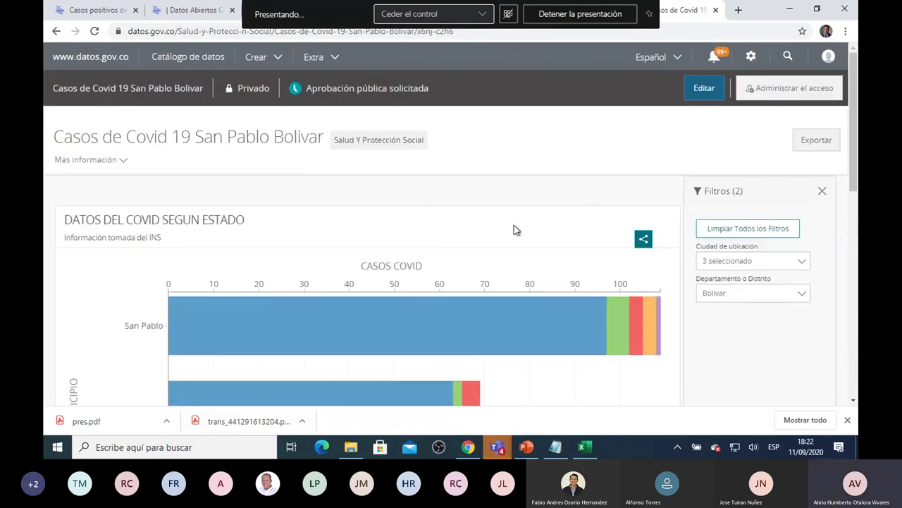
click(704, 92)
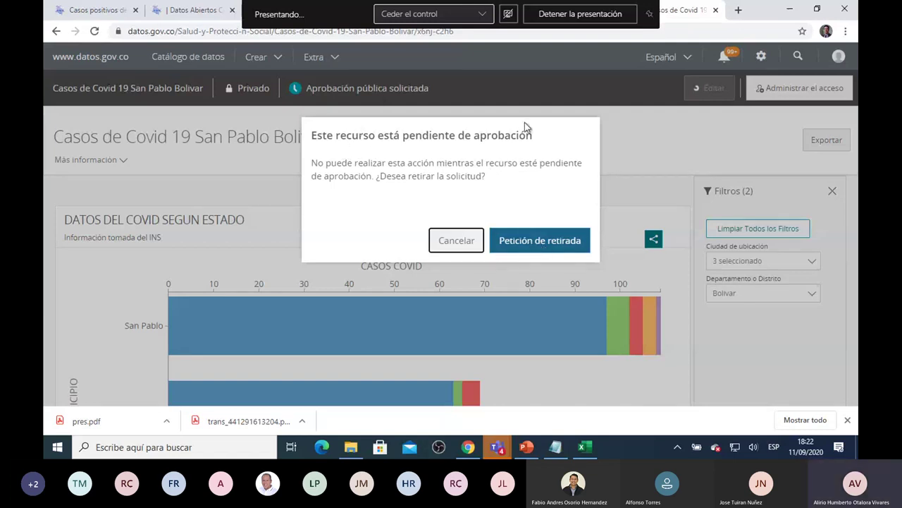
click(545, 244)
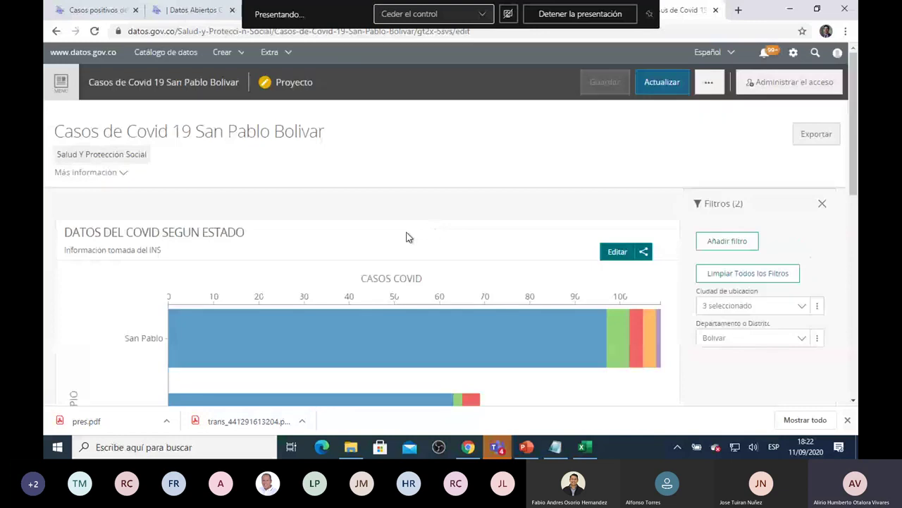
Examine the editable project's DATOS DEL COVID SEGUN ESTADO chart, its filters, legend and the data table beneath it
scroll(422, 233, down, 3)
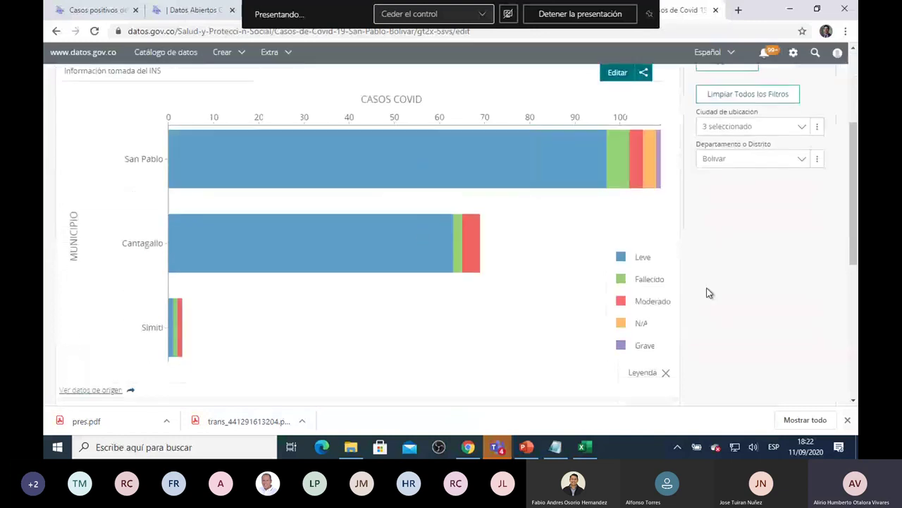
scroll(764, 185, up, 3)
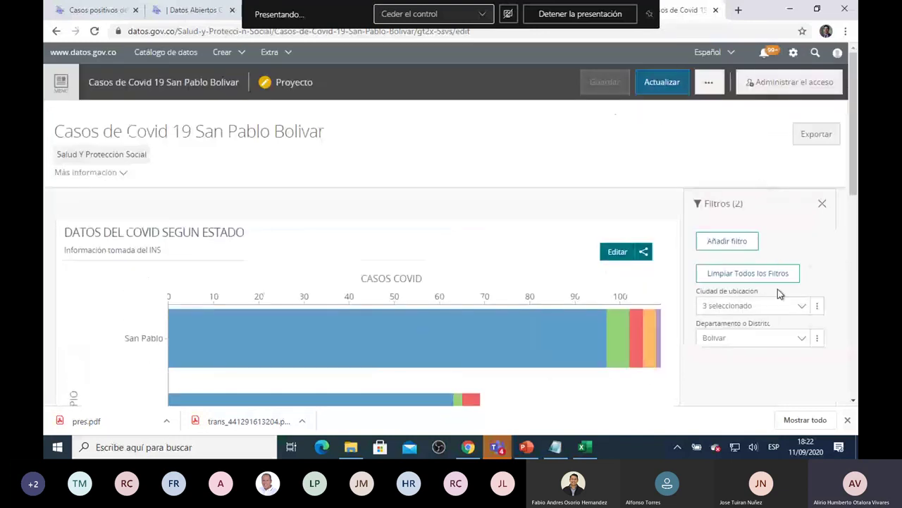
scroll(760, 280, down, 2)
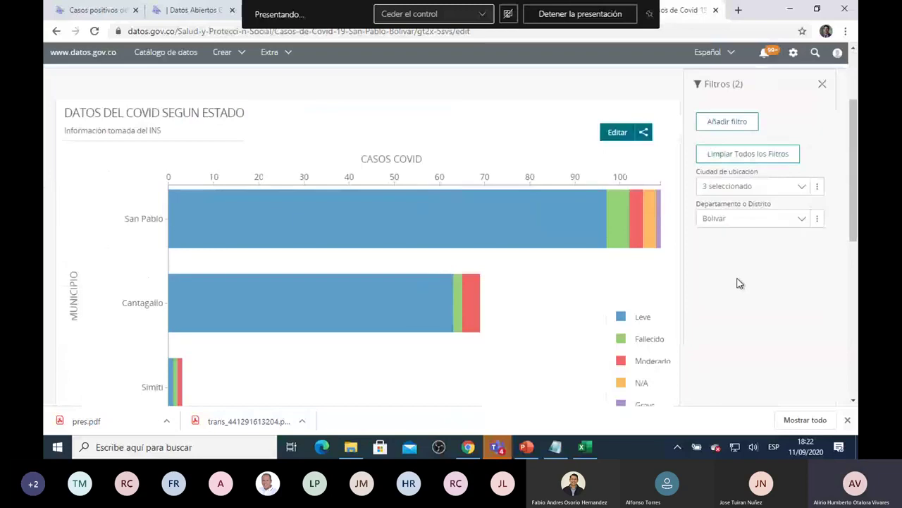
scroll(737, 282, down, 4)
scroll(734, 284, up, 3)
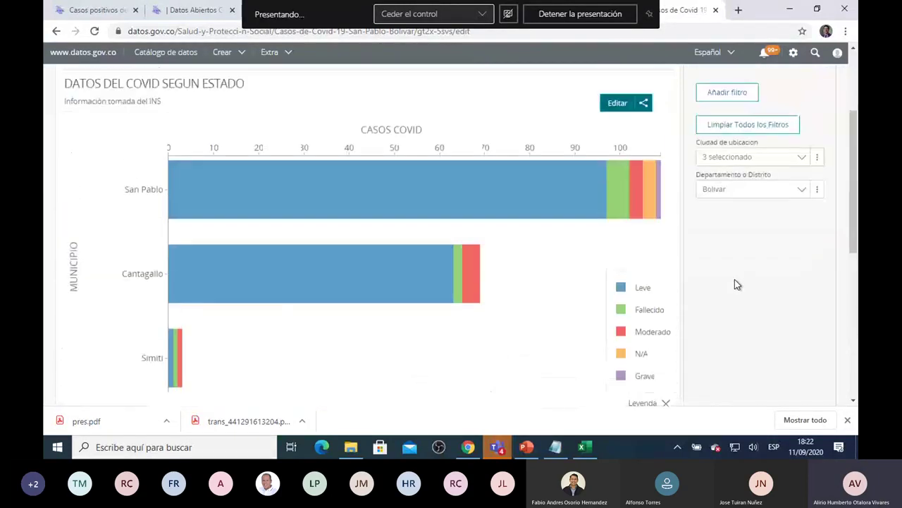
scroll(734, 279, up, 3)
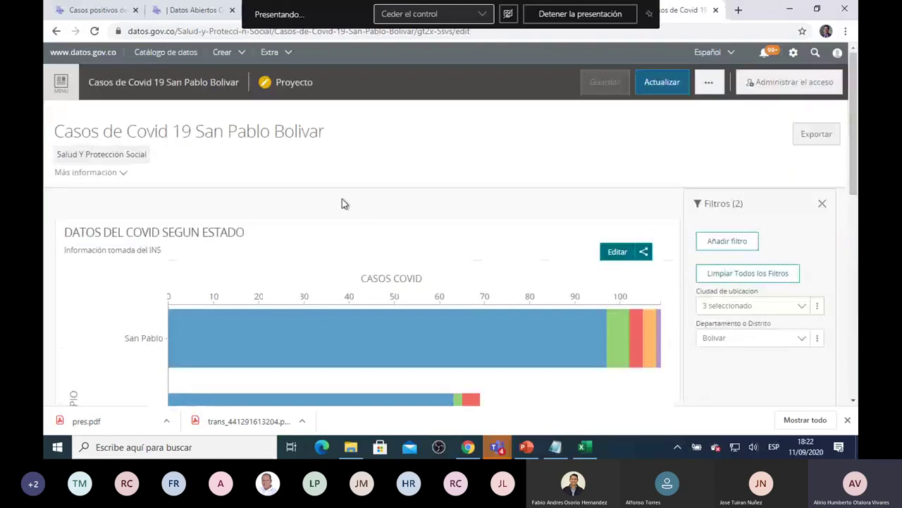
scroll(540, 261, down, 2)
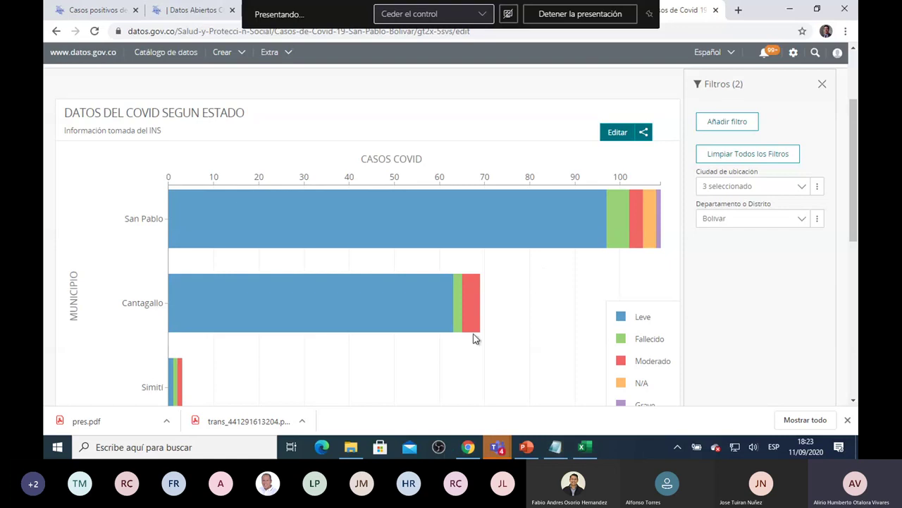
scroll(494, 270, down, 10)
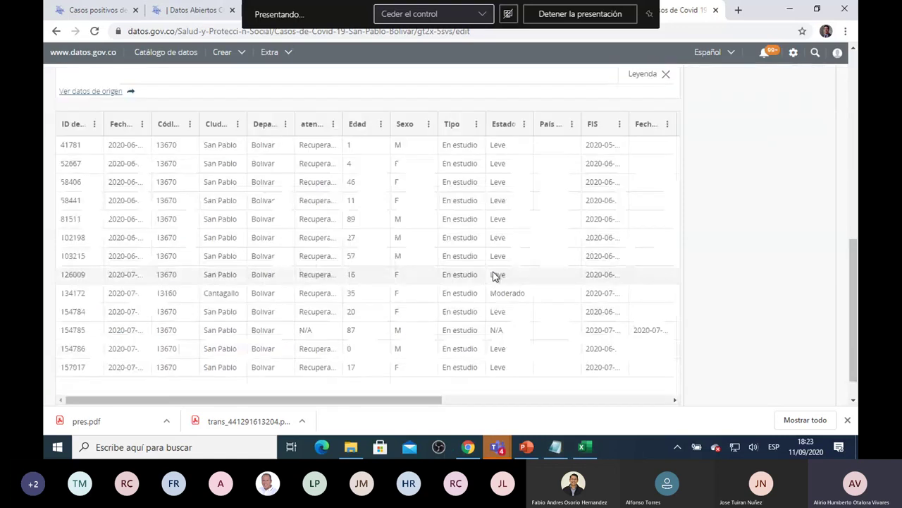
scroll(495, 276, up, 15)
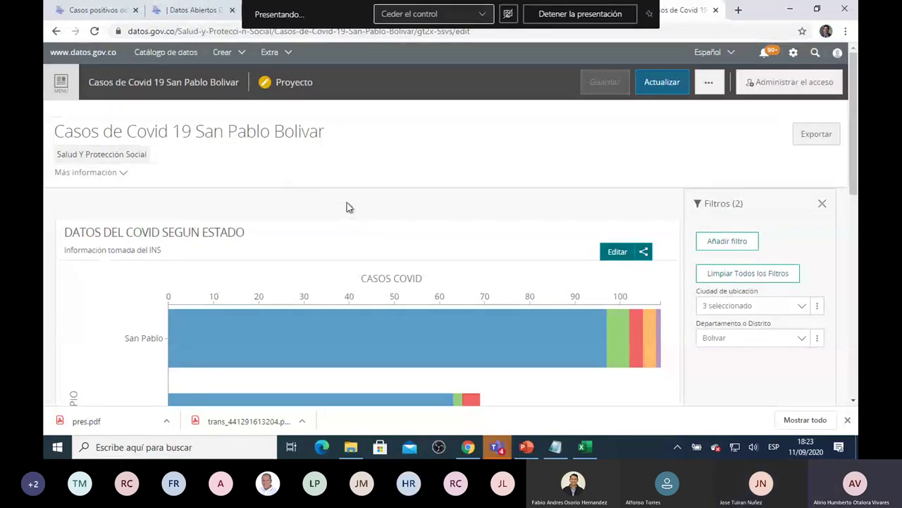
scroll(365, 206, down, 2)
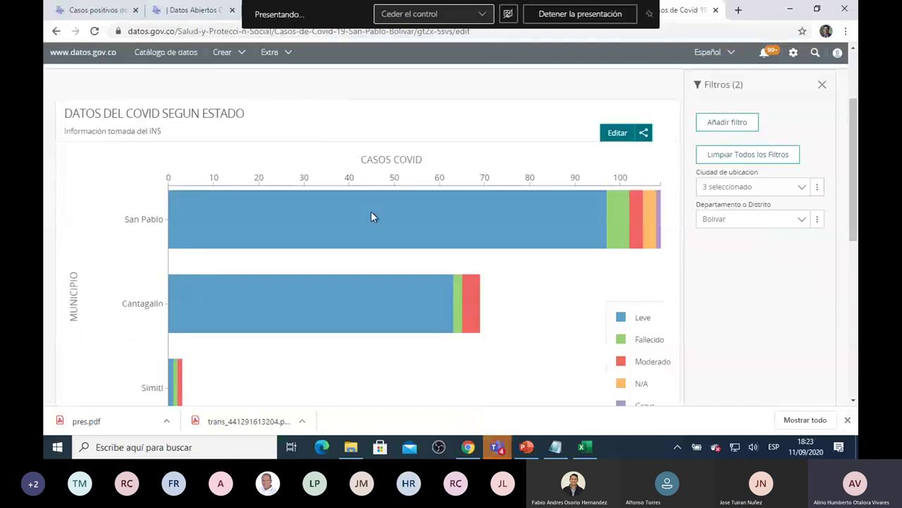
scroll(385, 231, down, 3)
scroll(390, 239, up, 1)
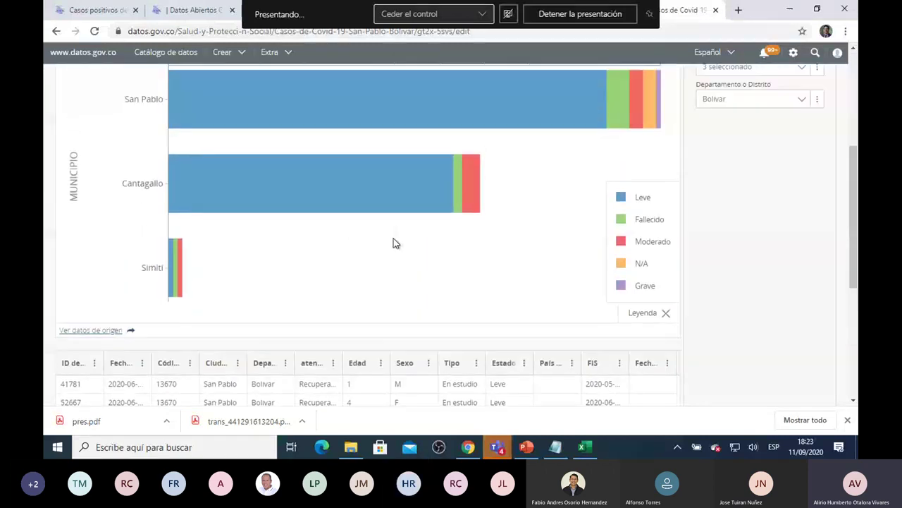
Compare the San Pablo, Cantagallo and Simití bars and their case states with the records in the data table below
scroll(409, 206, up, 1)
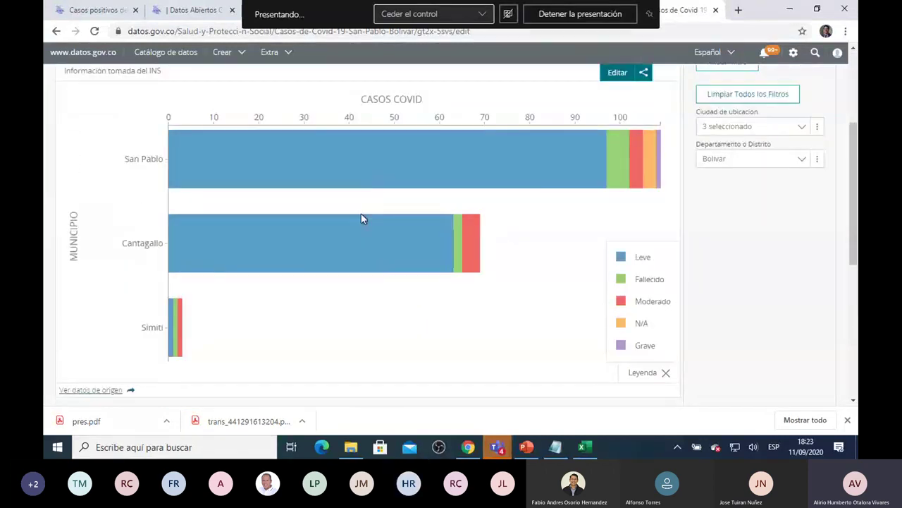
scroll(431, 270, down, 1)
scroll(431, 270, down, 5)
scroll(190, 186, up, 2)
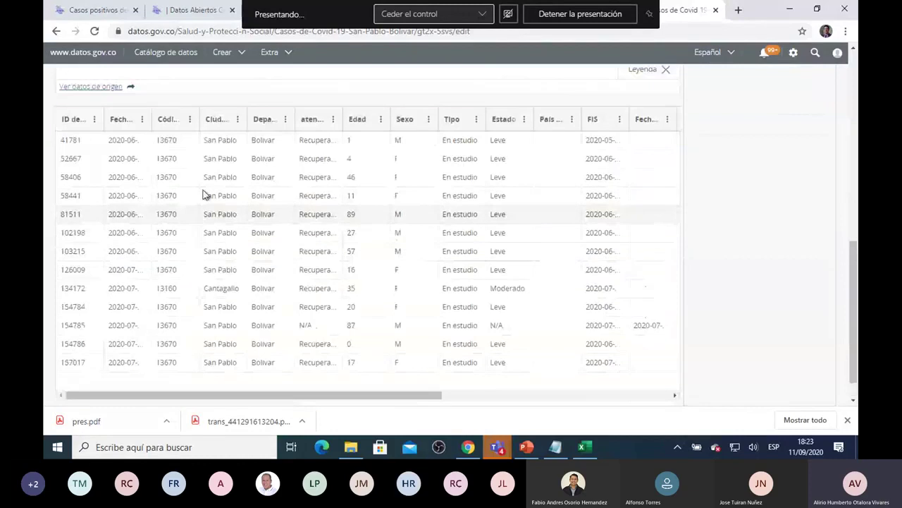
scroll(217, 194, up, 3)
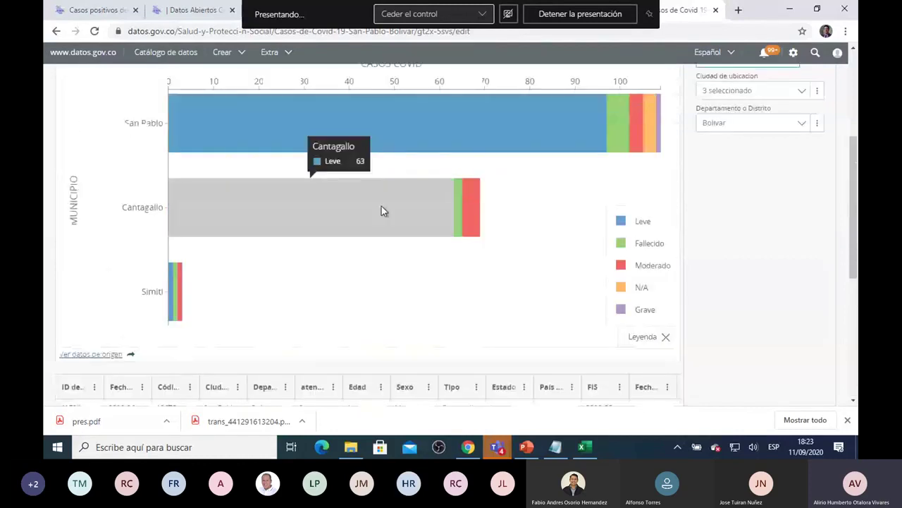
scroll(416, 196, up, 3)
scroll(423, 313, down, 3)
scroll(418, 308, down, 5)
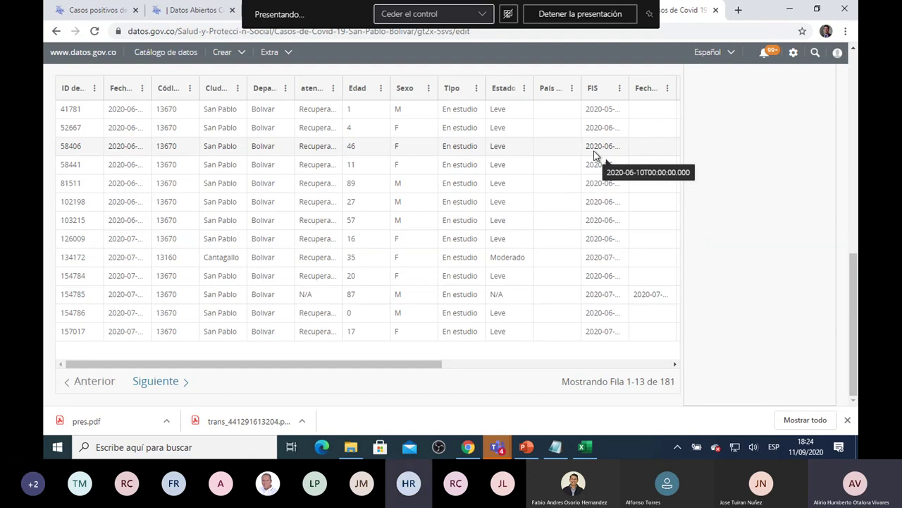
scroll(238, 179, up, 3)
scroll(248, 208, up, 6)
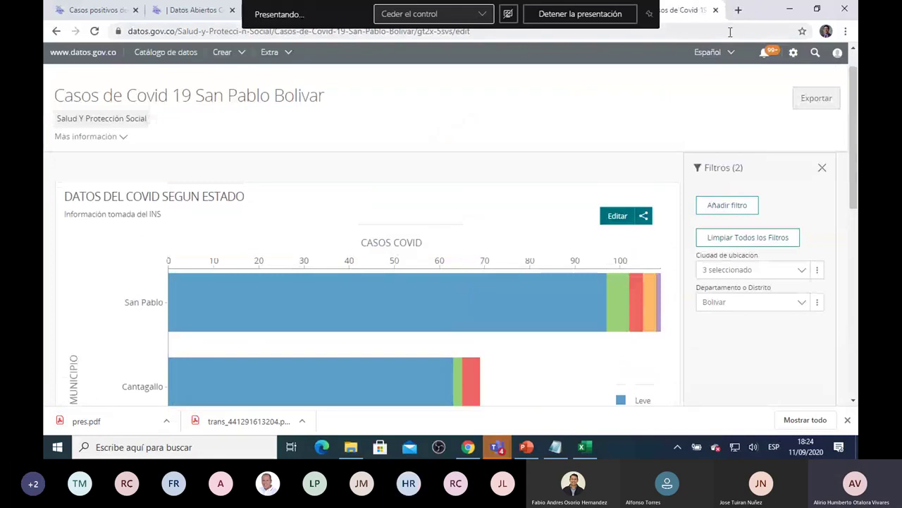
Sign out of the datos.gov.co account and load the datos.gov.co home page in a new browser tab
click(837, 53)
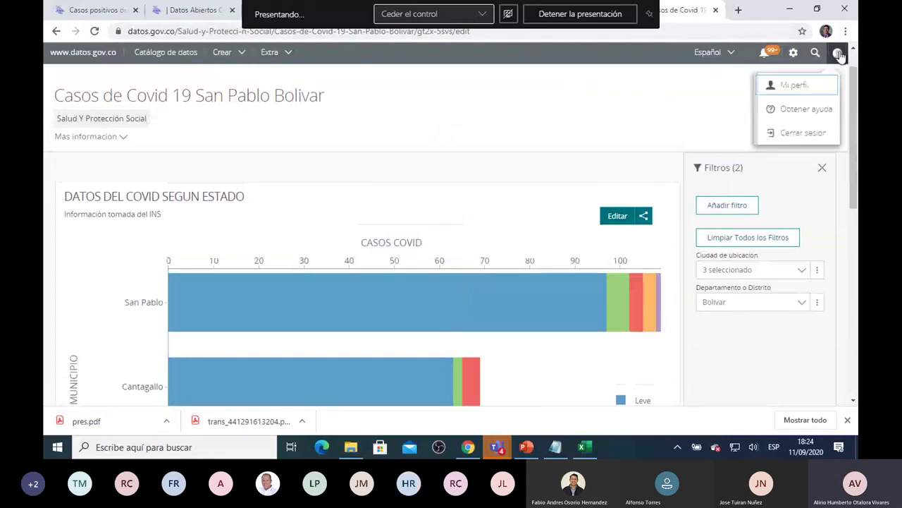
click(803, 133)
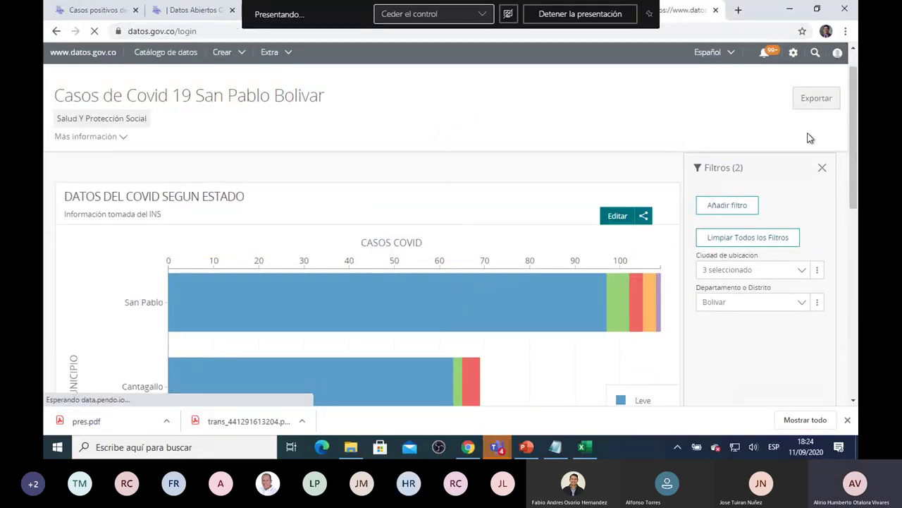
click(738, 8)
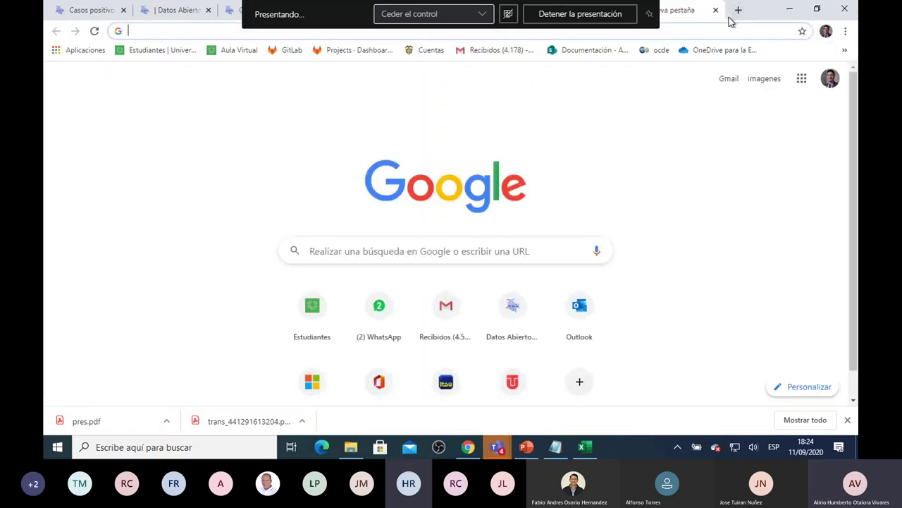
text(DATOS)
key(Return)
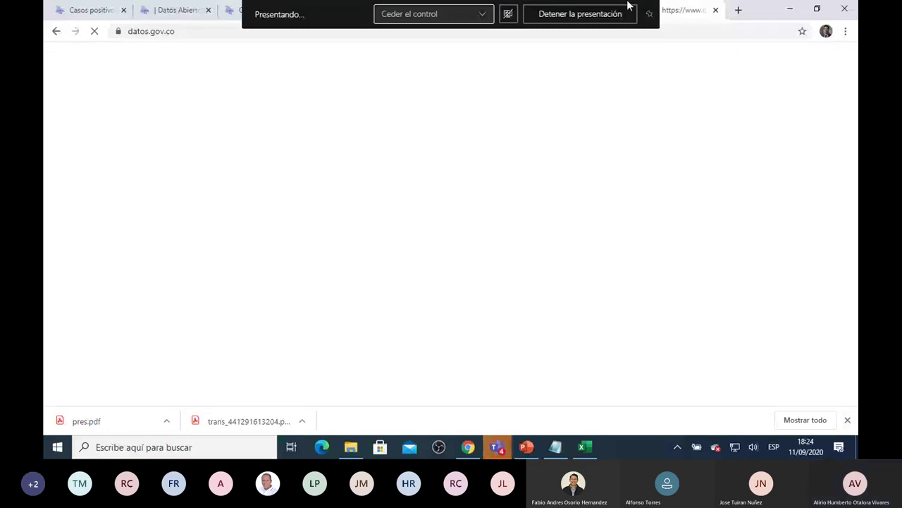
Look through the datos.gov.co home page, including the banner, the Descubre, Conoce and Publica blocks and the Novedades articles
scroll(458, 176, down, 3)
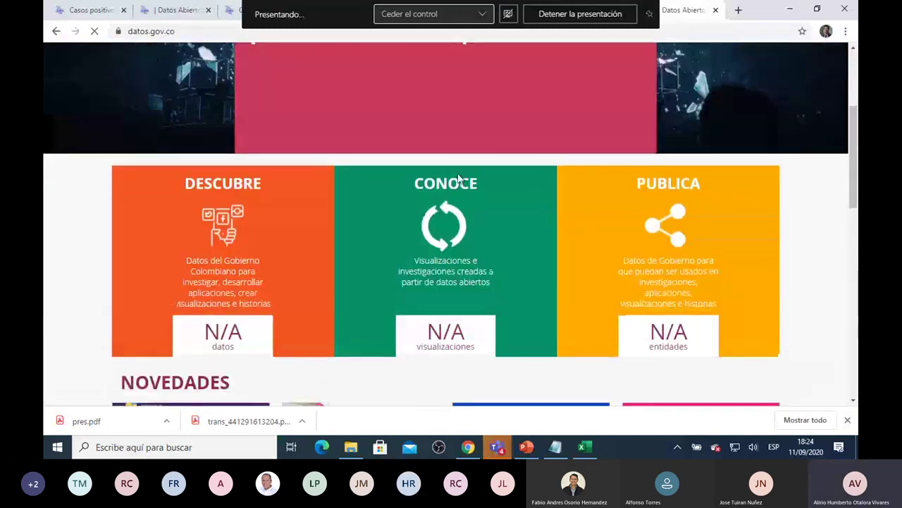
scroll(458, 178, down, 2)
scroll(474, 166, up, 5)
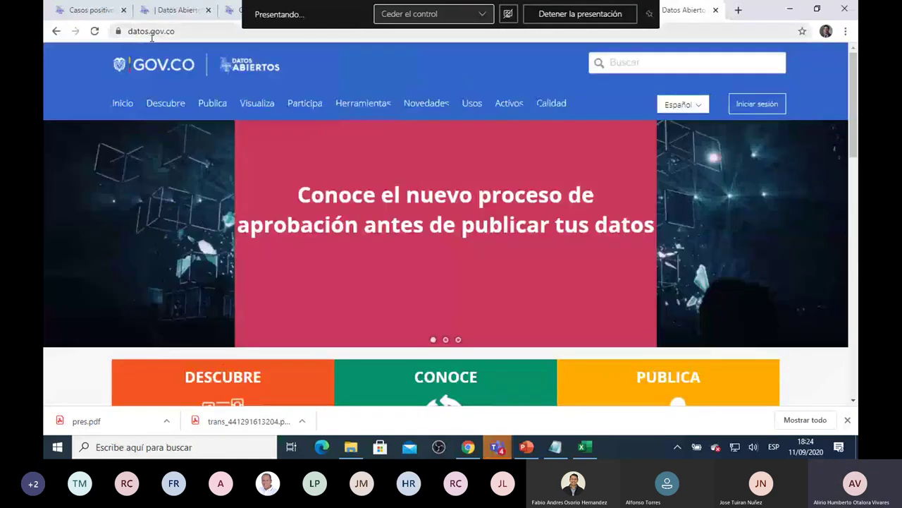
scroll(451, 162, down, 1)
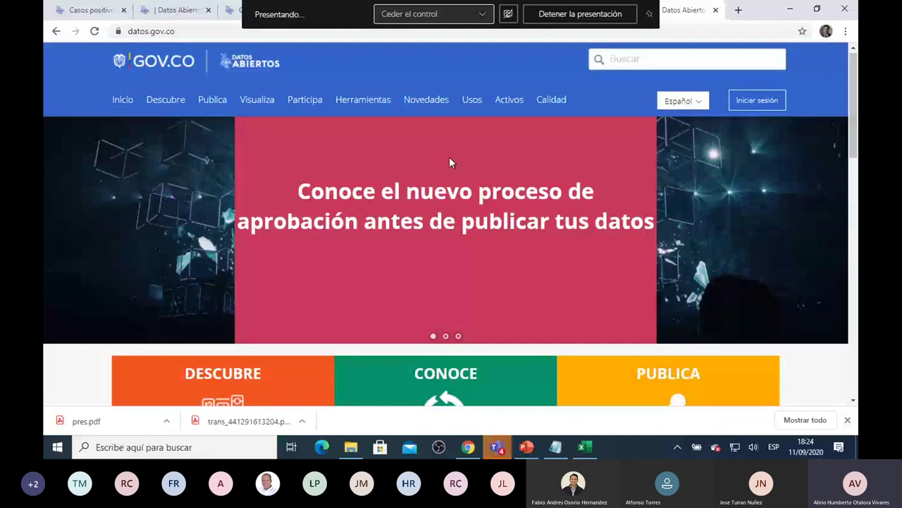
scroll(688, 151, down, 10)
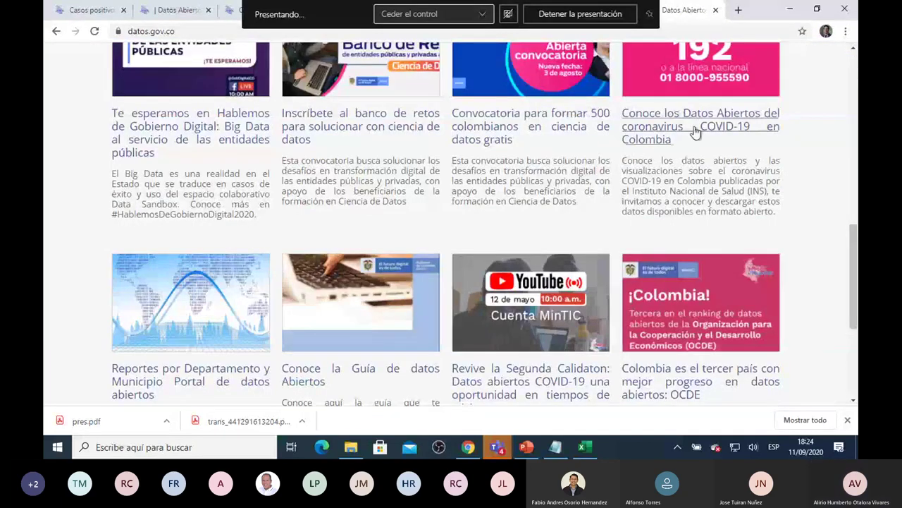
scroll(275, 200, down, 5)
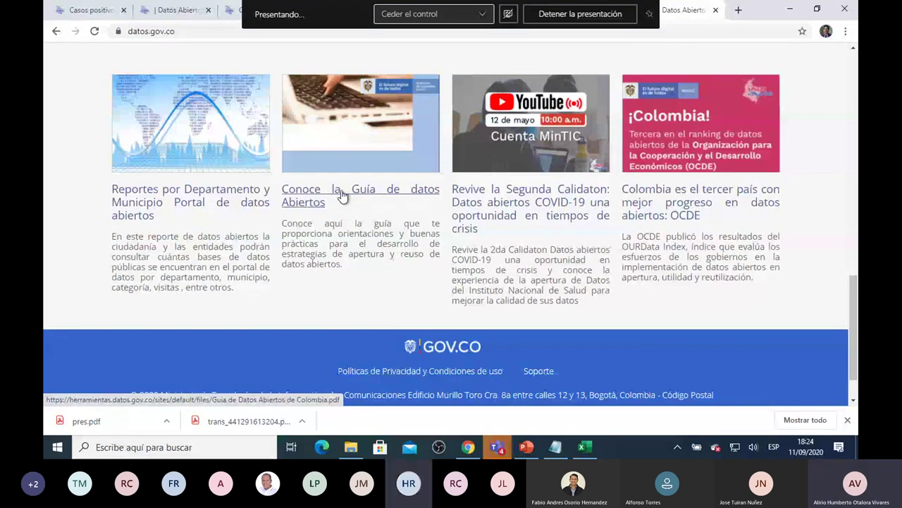
scroll(342, 196, up, 5)
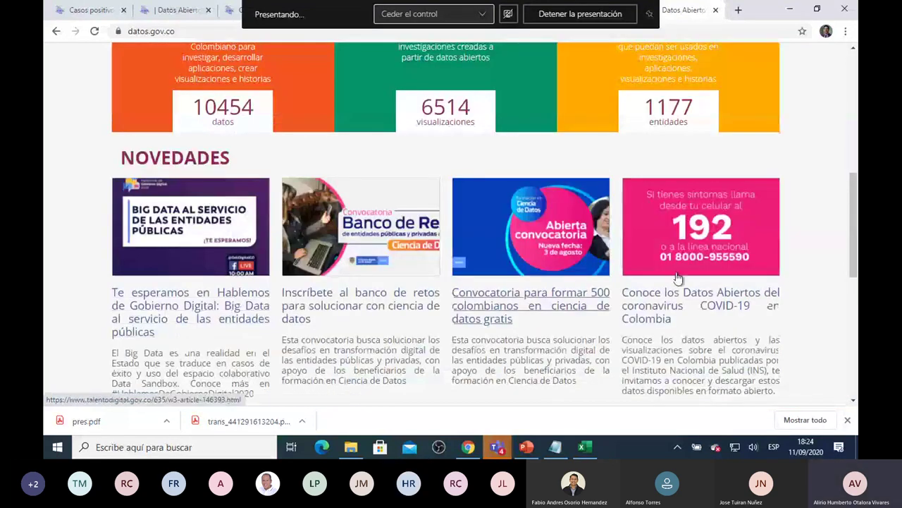
scroll(485, 204, down, 1)
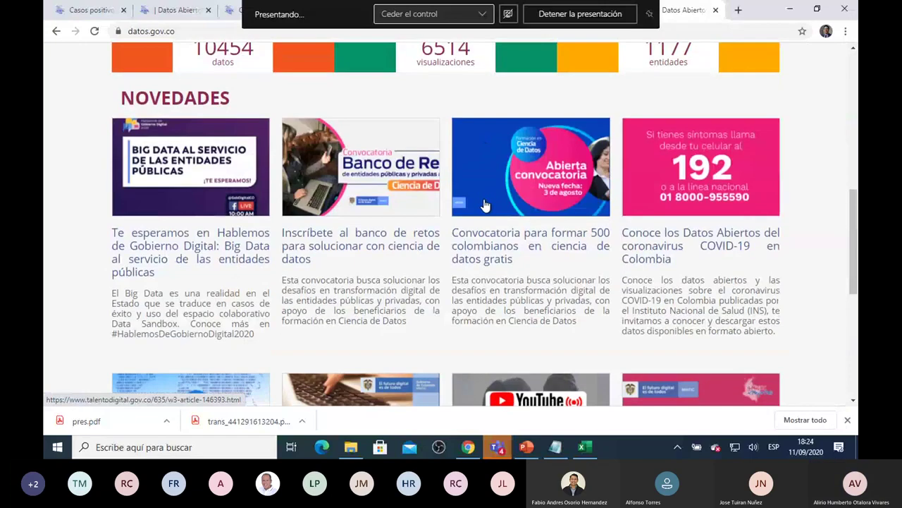
scroll(484, 205, down, 2)
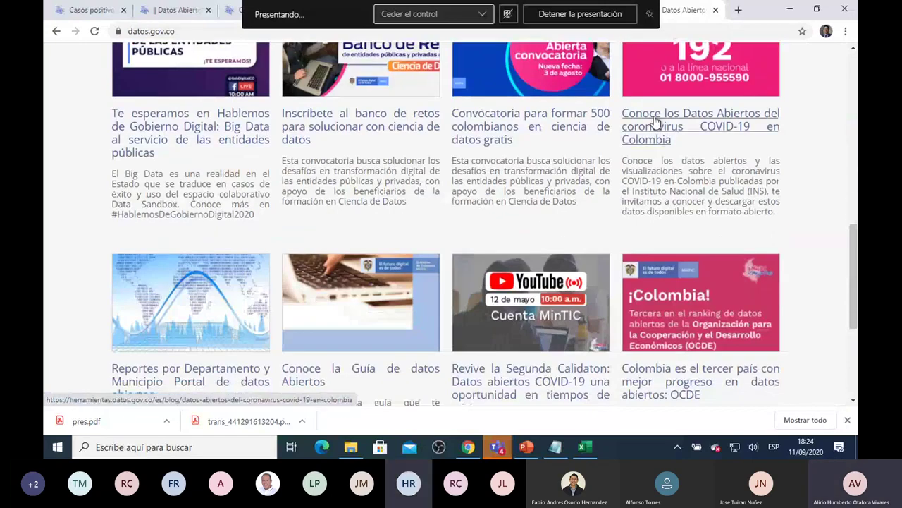
scroll(564, 173, down, 4)
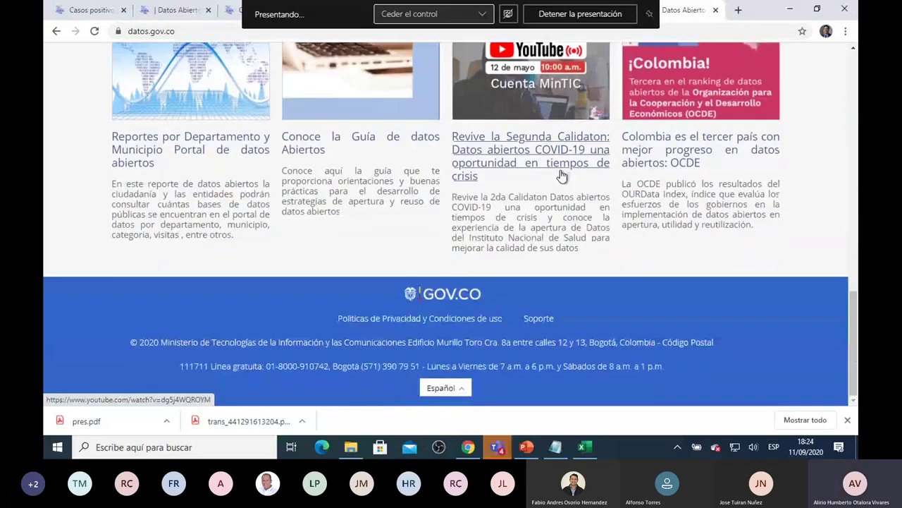
scroll(583, 182, up, 4)
scroll(582, 181, up, 10)
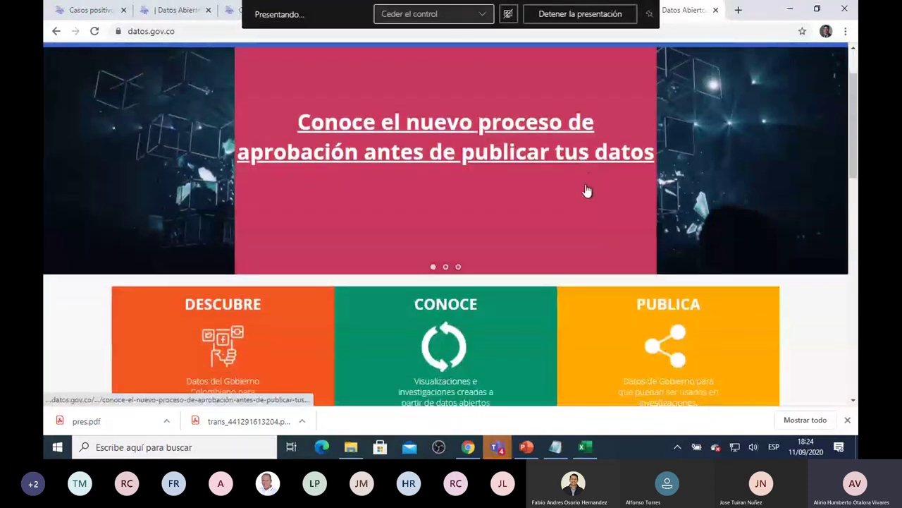
scroll(699, 258, down, 9)
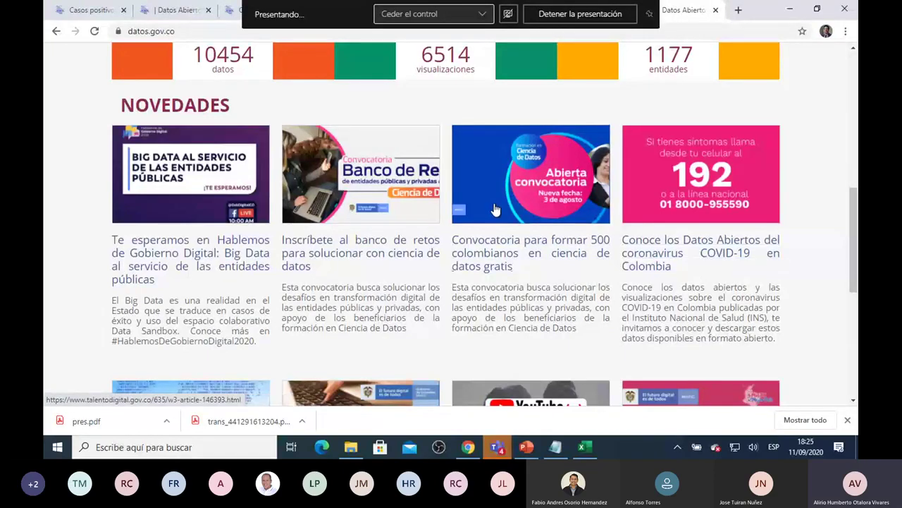
scroll(502, 209, up, 6)
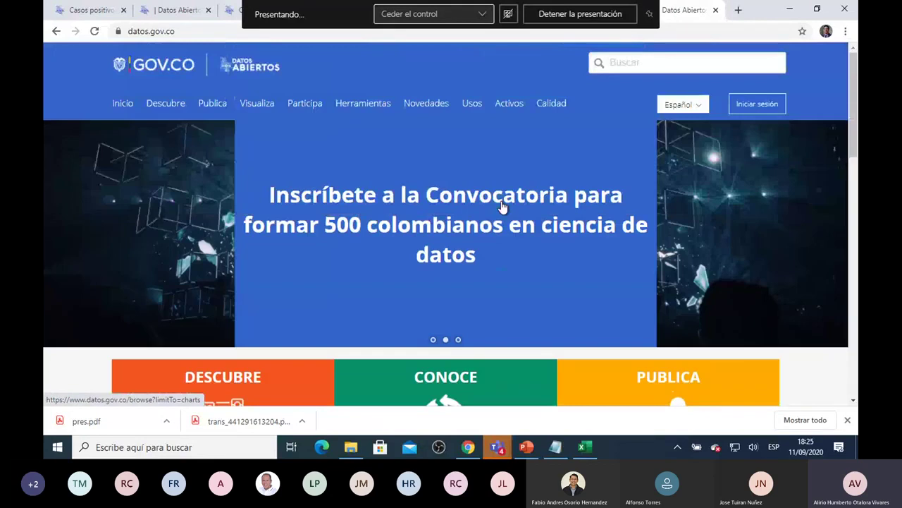
Switch to the Teams meeting window and check the participants and the meeting chat
mouse_move(493, 451)
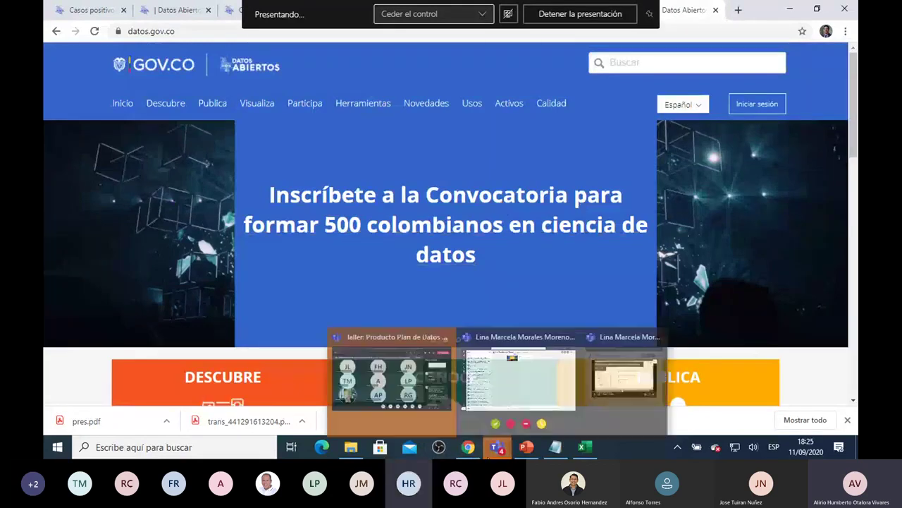
key(alt+Tab)
key(alt+Tab)
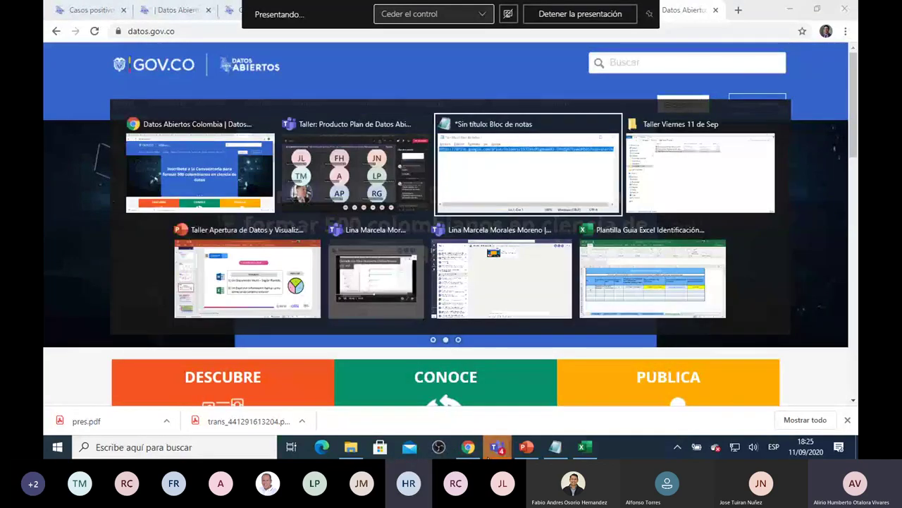
key(alt+shift+Tab)
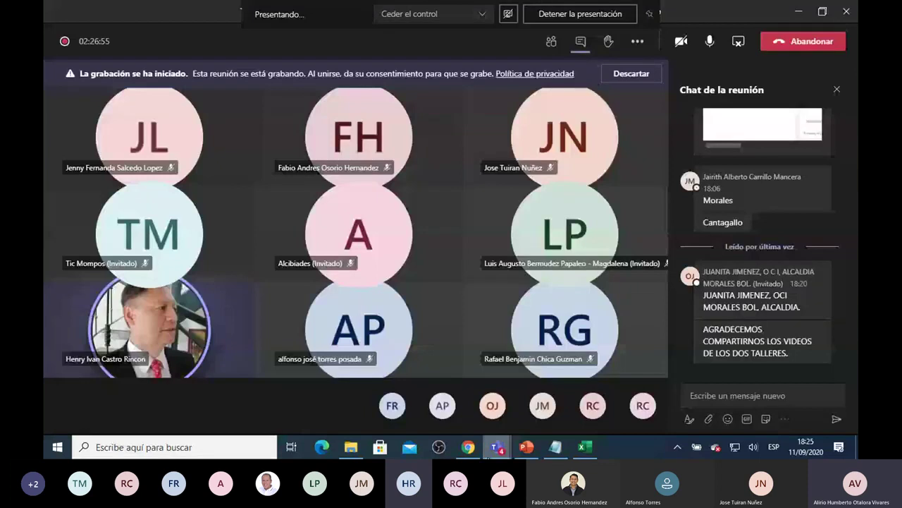
click(738, 43)
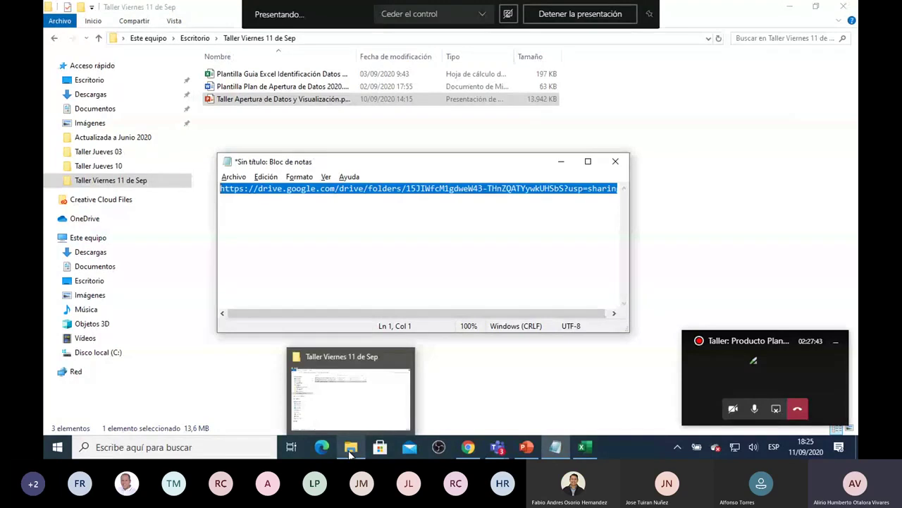
Switch to File Explorer, open the Taller Jueves 03 folder, widen its Nombre column and open 2020-09-03 Presentación taller 2 datos abiertos.pptx
click(350, 454)
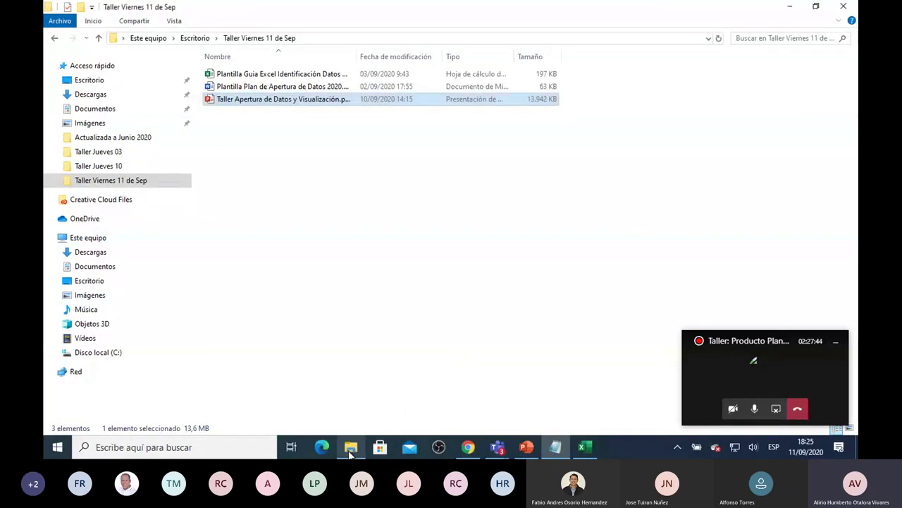
click(114, 153)
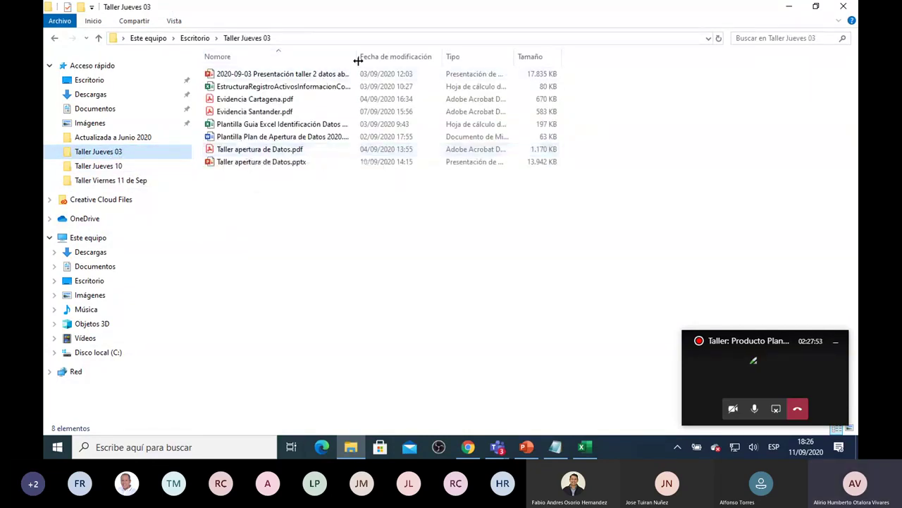
drag(358, 61, 480, 69)
click(280, 76)
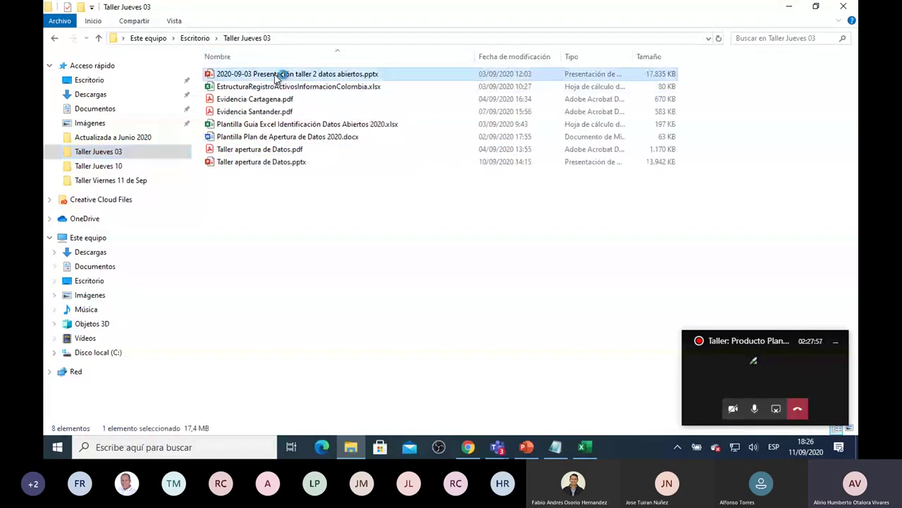
key(alt+Tab)
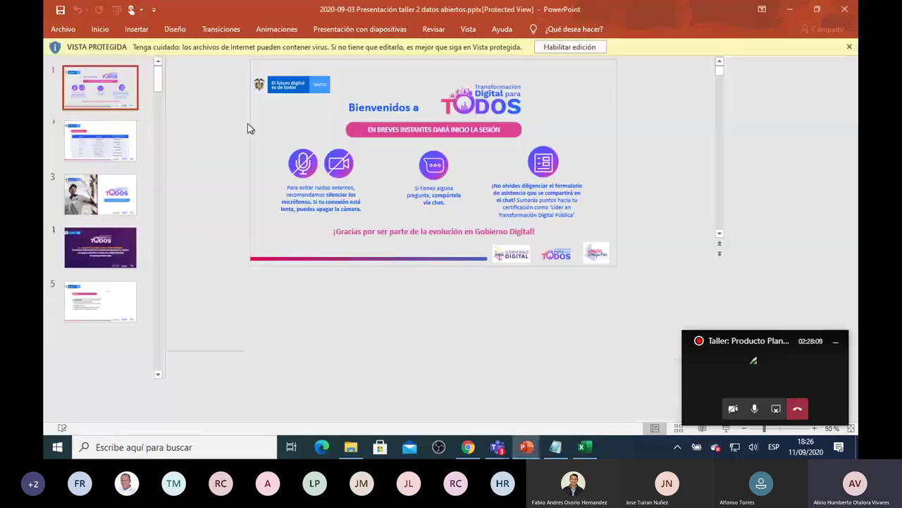
Review the Introducción slide 6 and Agenda slide 5 of the taller 2 presentation and close that file
scroll(74, 337, down, 5)
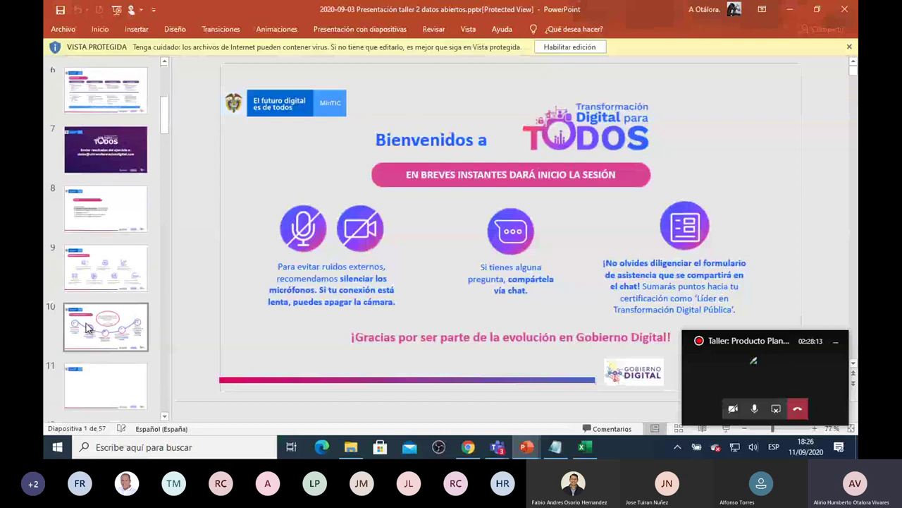
scroll(86, 323, down, 3)
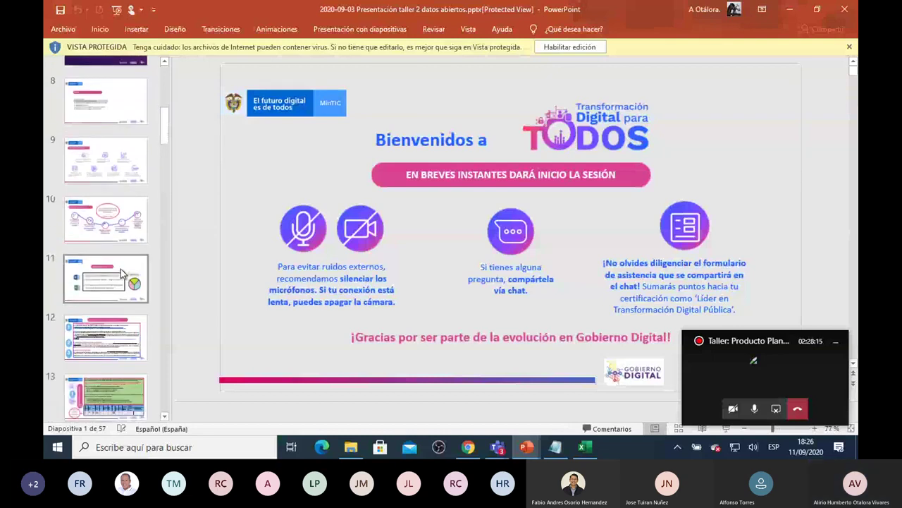
scroll(108, 264, up, 1)
scroll(108, 264, up, 2)
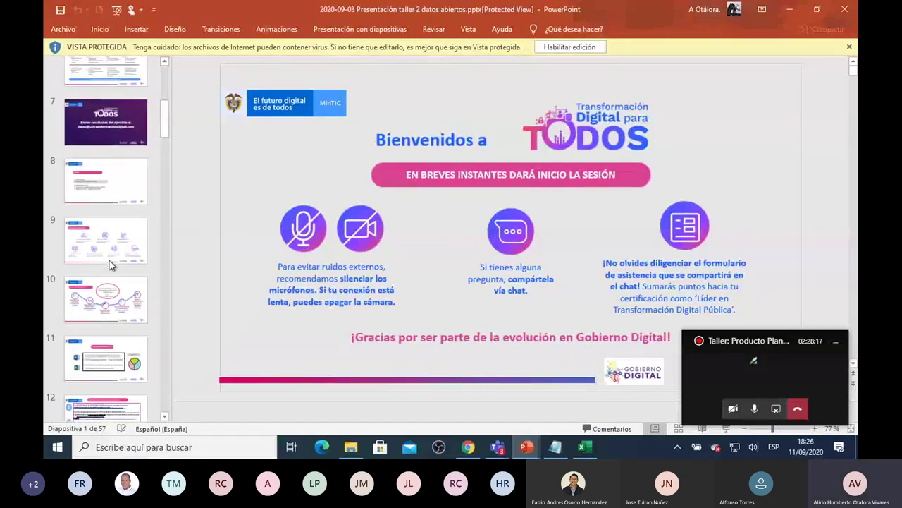
scroll(102, 231, up, 1)
click(102, 200)
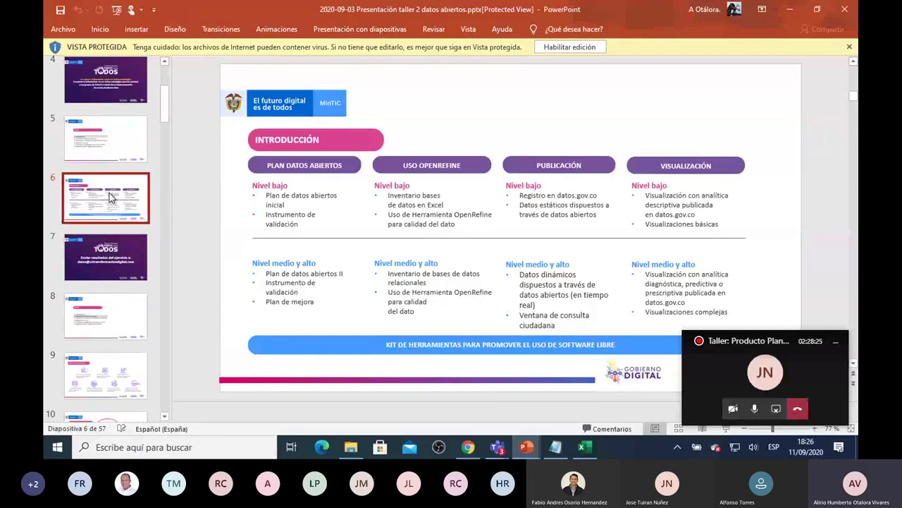
click(109, 138)
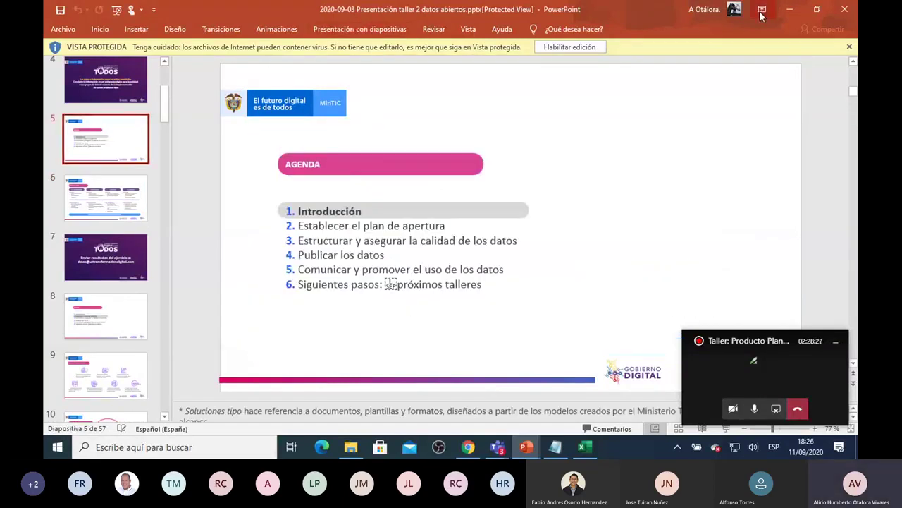
click(845, 10)
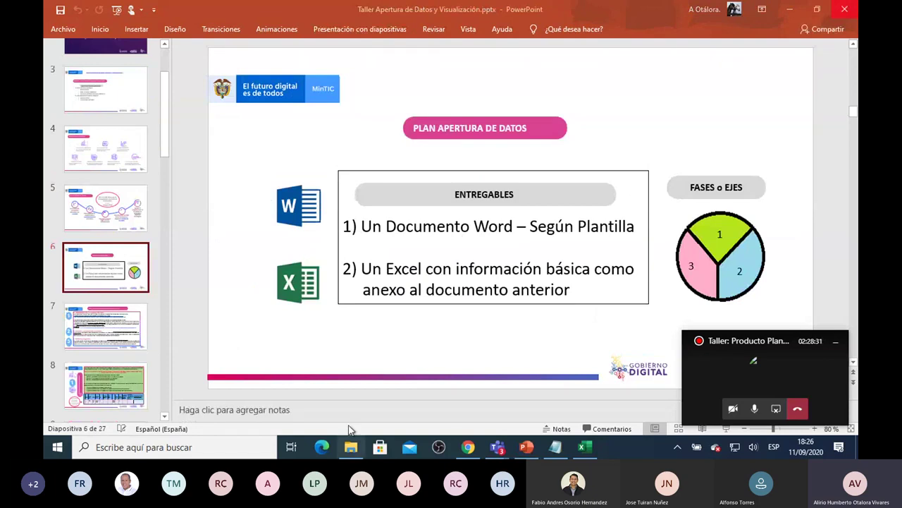
Switch to File Explorer, return to the Taller Viernes 11 de Sep folder to check its files, and minimise the window
click(351, 446)
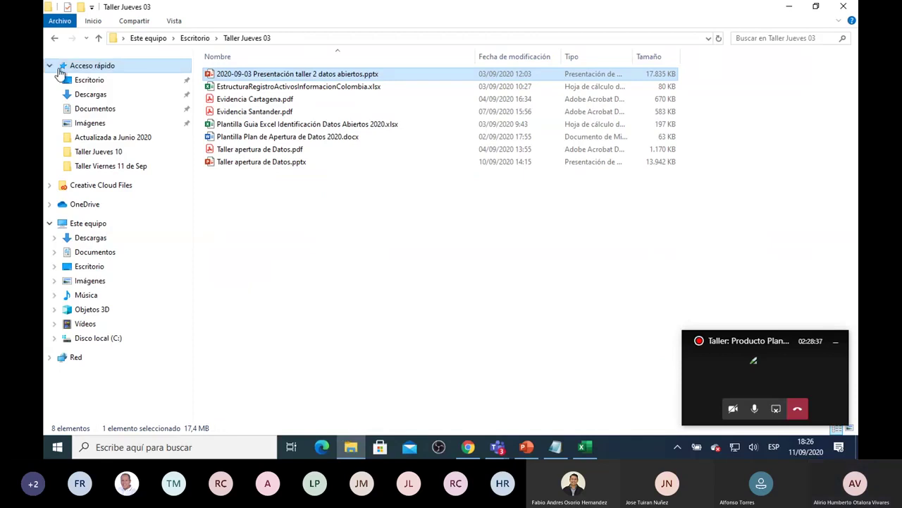
click(53, 41)
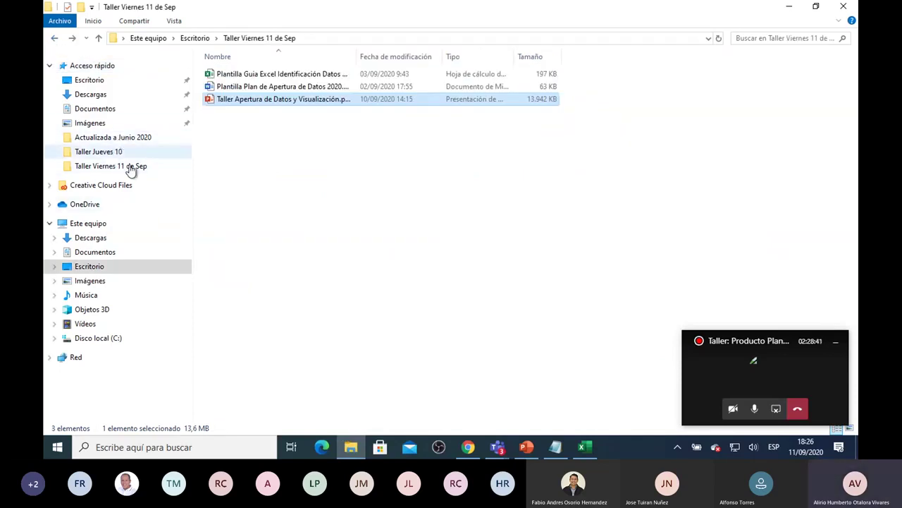
click(787, 7)
Clear the desktop by minimising the presentation, the notepad and the meeting window, and closing the recorded call with its chat window
click(787, 9)
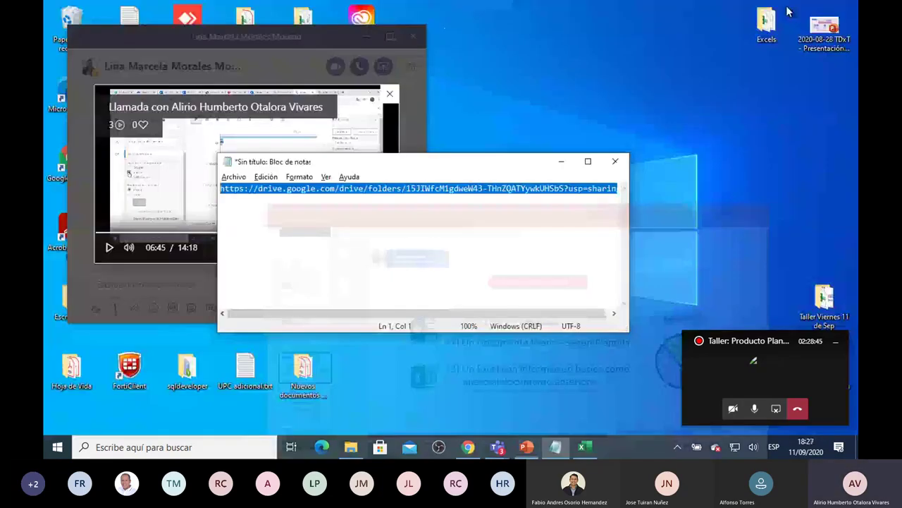
click(561, 162)
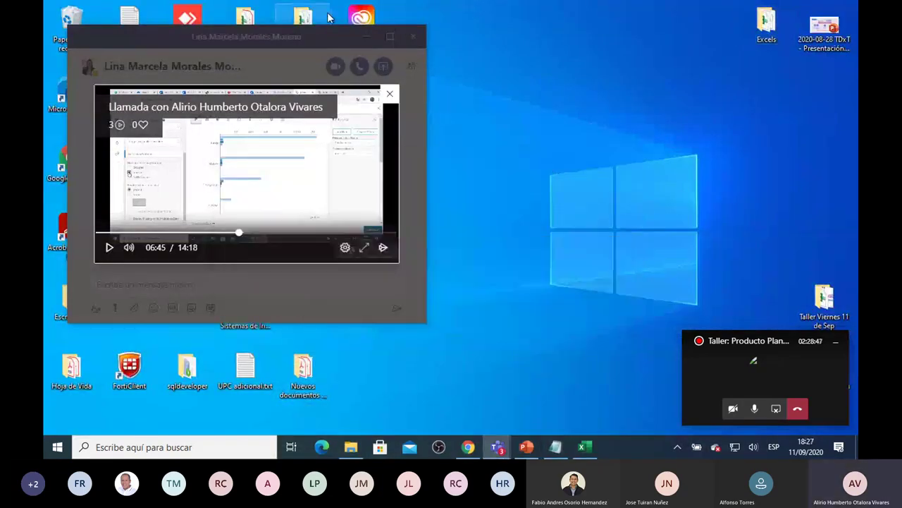
click(413, 35)
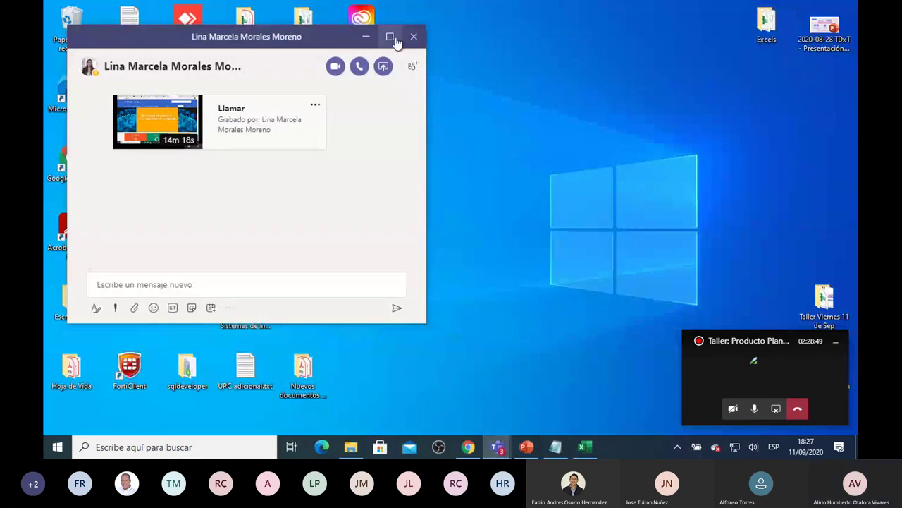
click(413, 37)
click(835, 341)
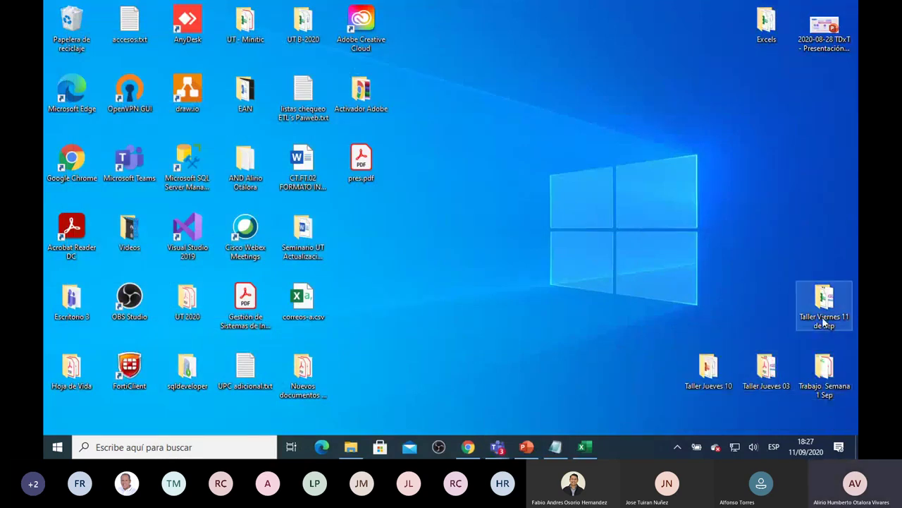
Open the Taller Jueves 03 folder from the desktop and select 2020-09-03 Presentación taller 2 datos abiertos.pptx
click(790, 362)
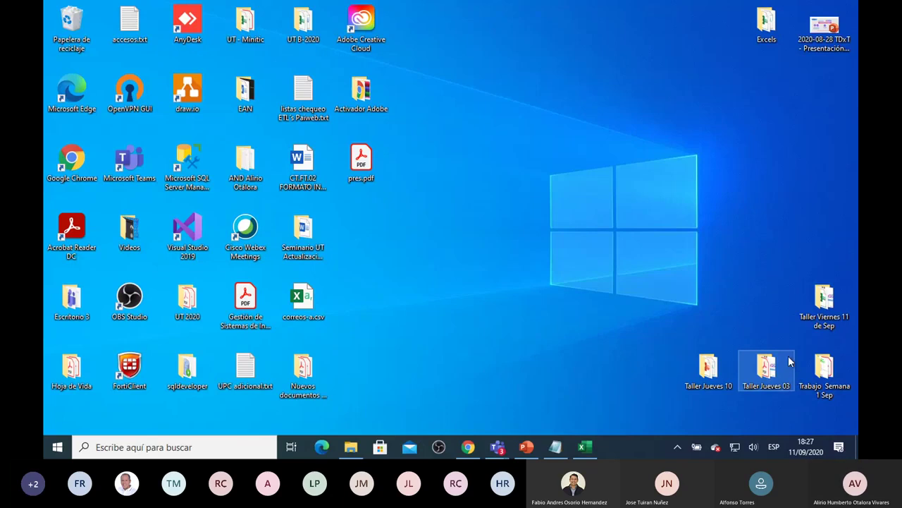
double_click(790, 362)
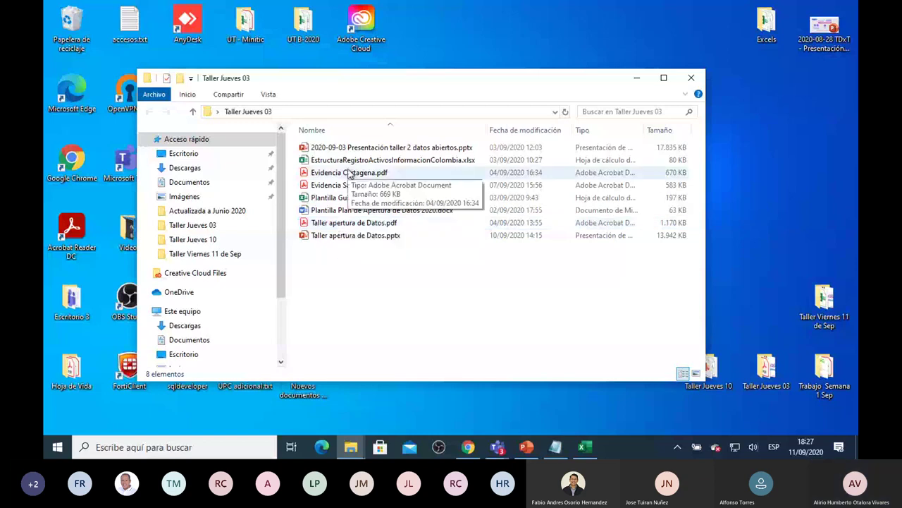
click(382, 150)
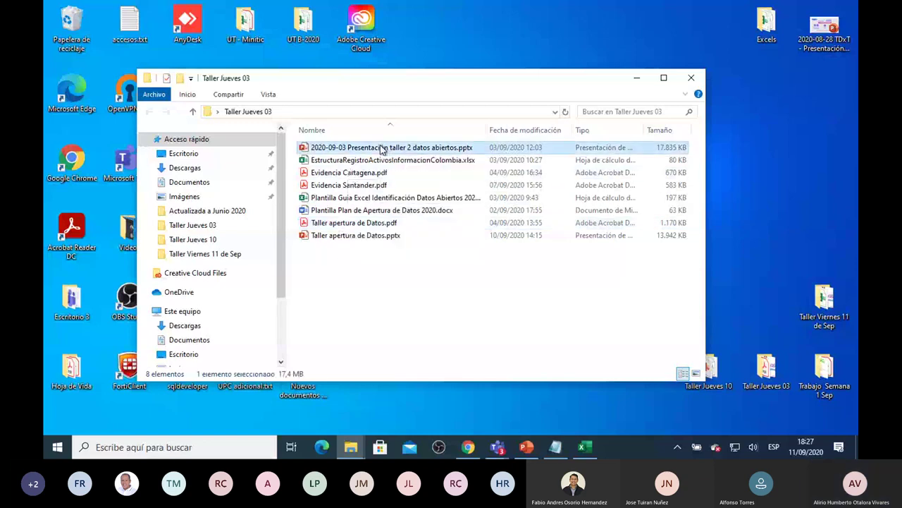
Look over Guia de Datos Abiertos de Colombia (1).pdf from the desktop's Trabajo Semana 1 Sep folder, and close the PDF and that folder
click(814, 373)
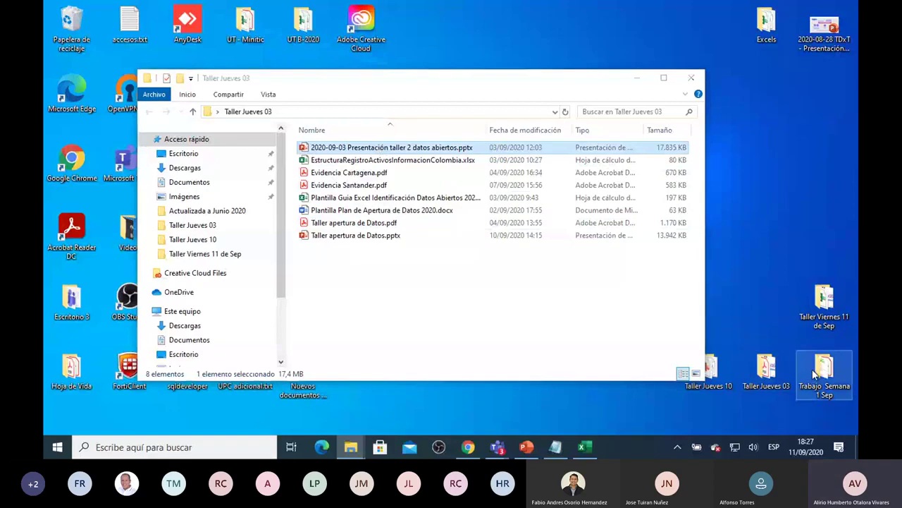
double_click(814, 373)
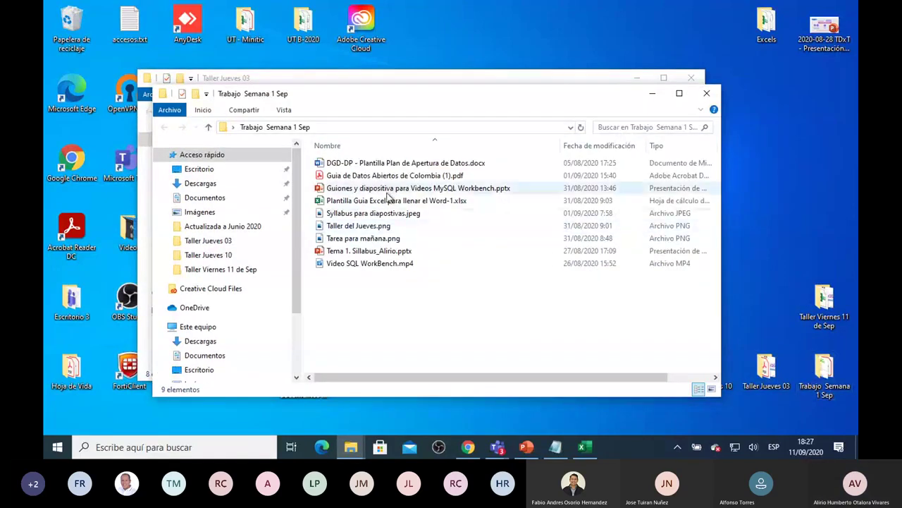
click(376, 177)
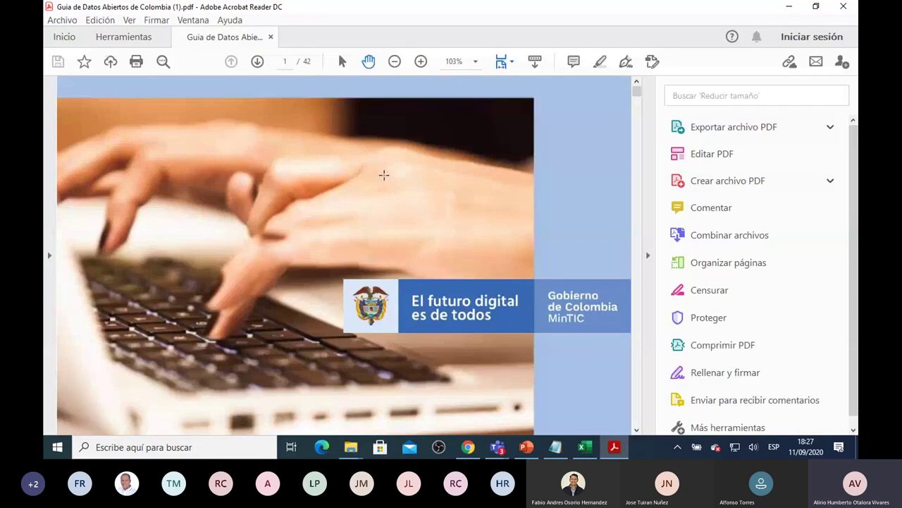
scroll(428, 222, down, 3)
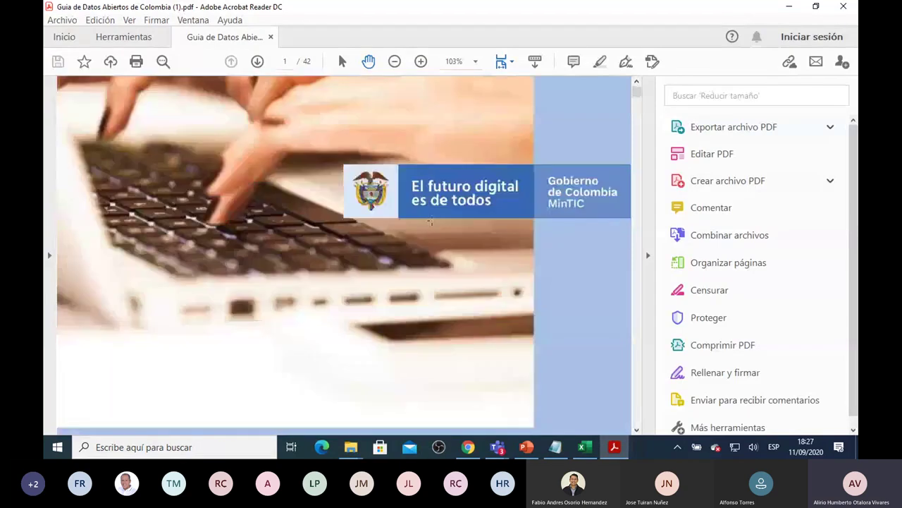
click(852, 5)
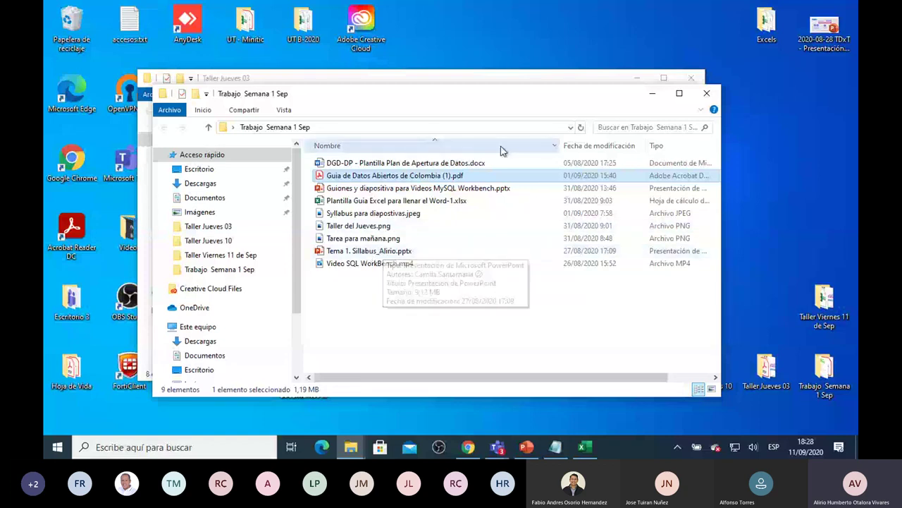
click(707, 95)
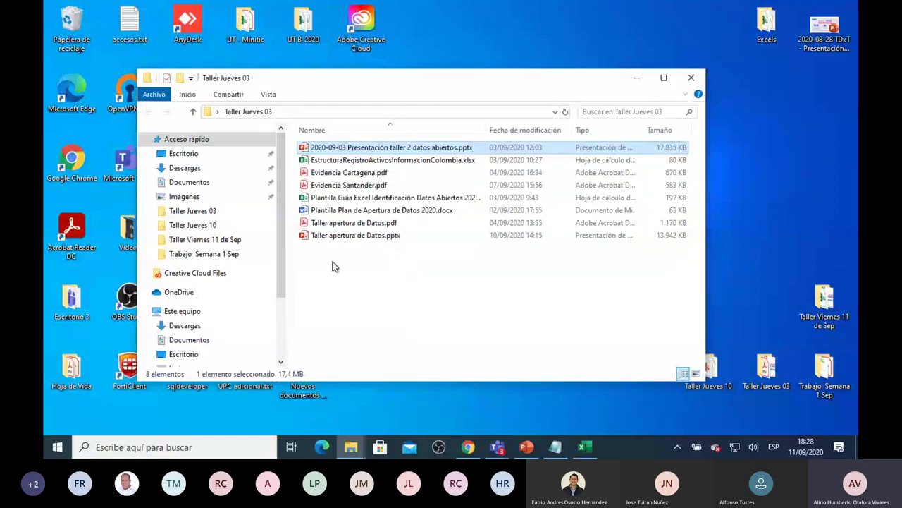
View the Introducción: Beneficios slide 4 of Taller apertura de Datos.pptx, and close the presentation and the Taller Jueves 03 folder
double_click(334, 235)
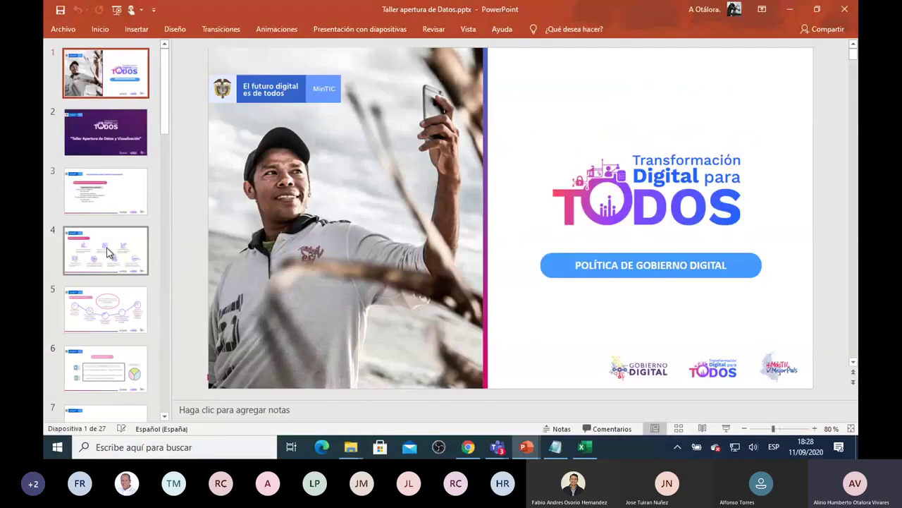
click(107, 252)
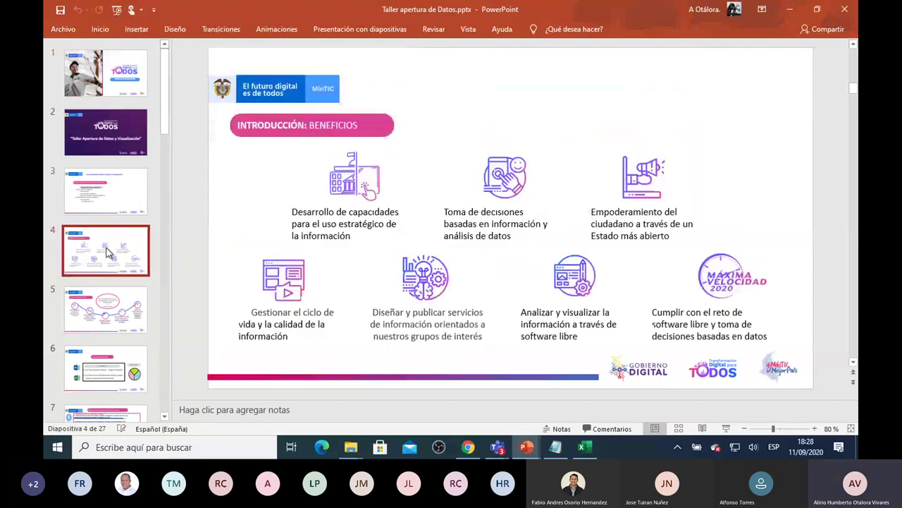
click(104, 311)
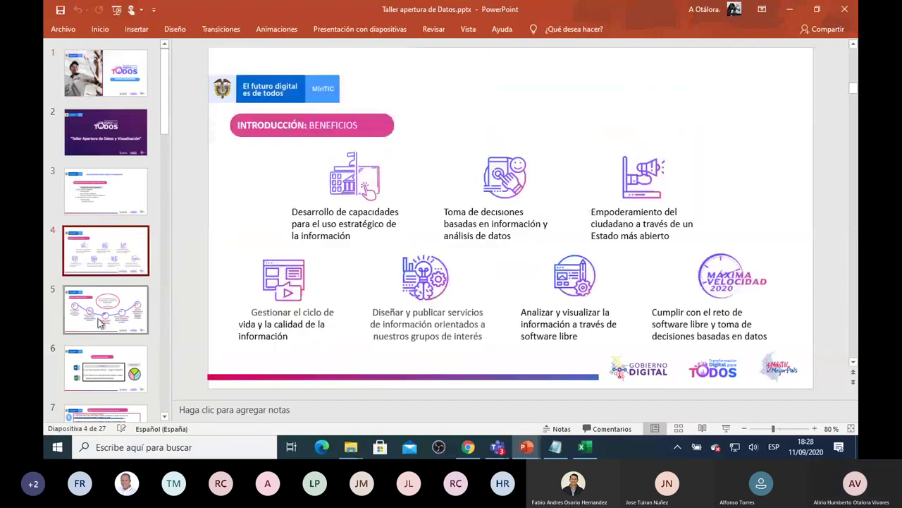
click(848, 10)
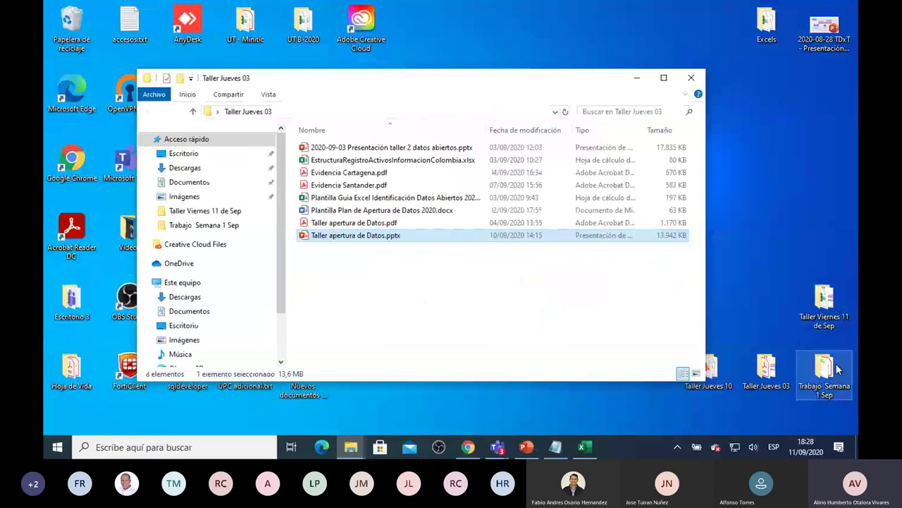
click(691, 77)
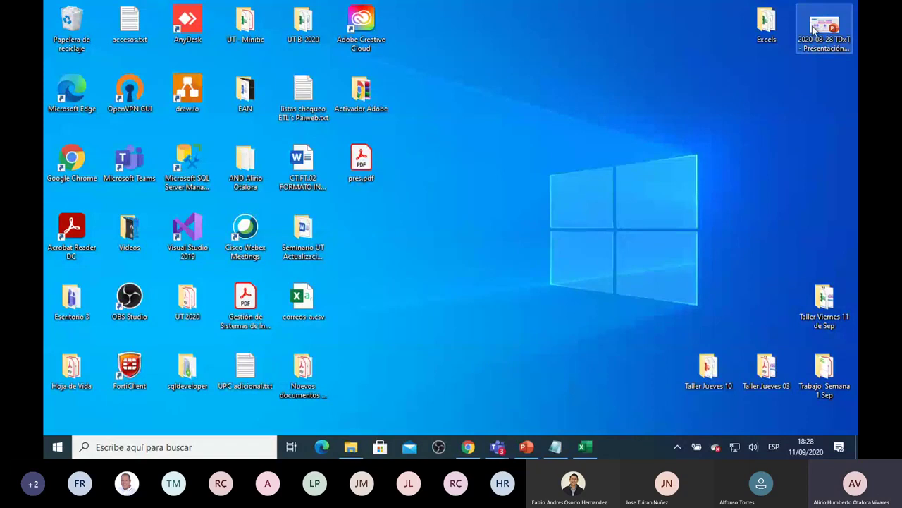
Open 2020-08-28 TDxT - Presentación datos abiertos.pptx from the desktop and review the Equipo de trabajo, Agenda and Niveles de madurez slides
double_click(829, 32)
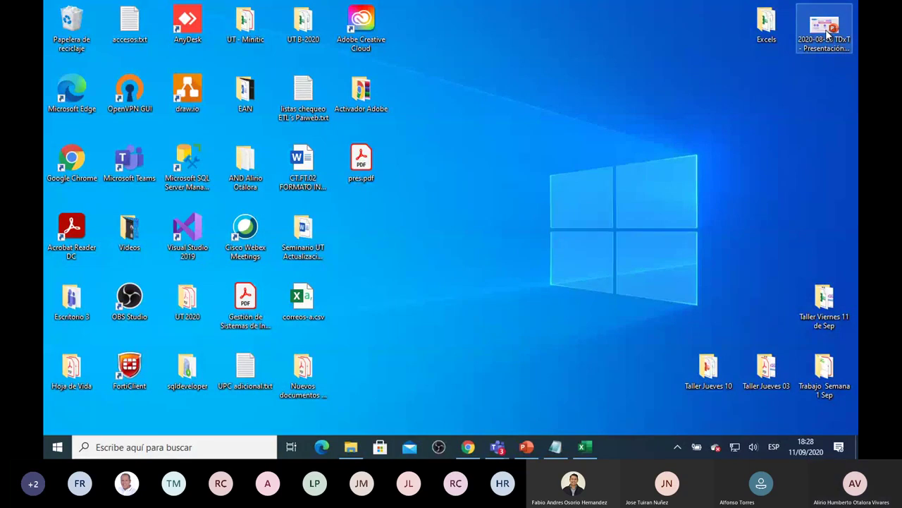
double_click(830, 28)
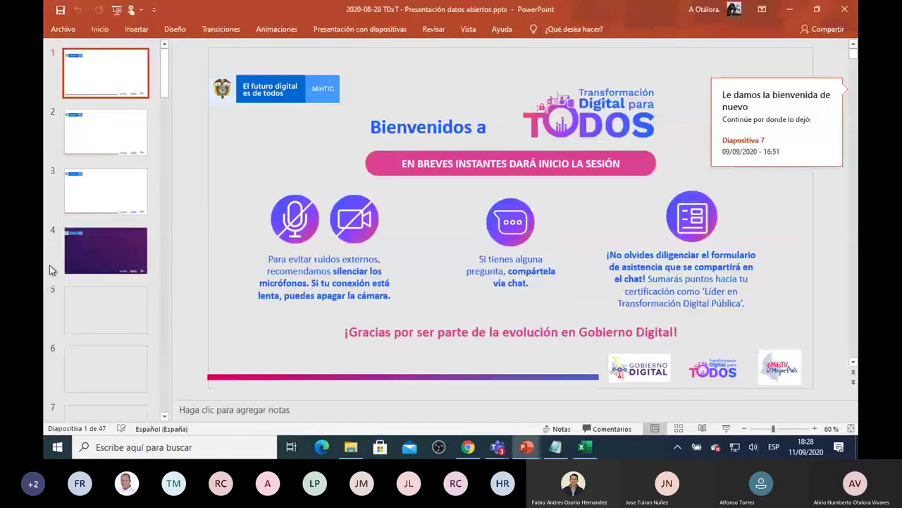
click(79, 288)
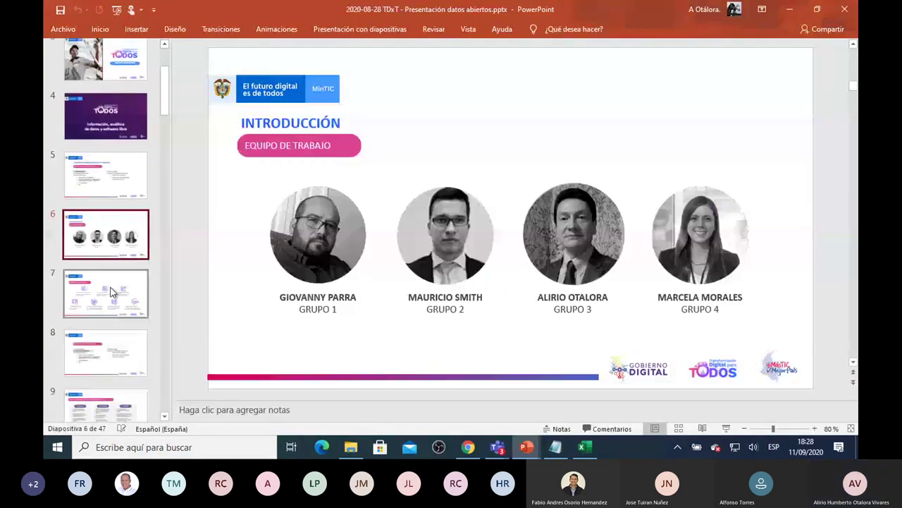
click(114, 346)
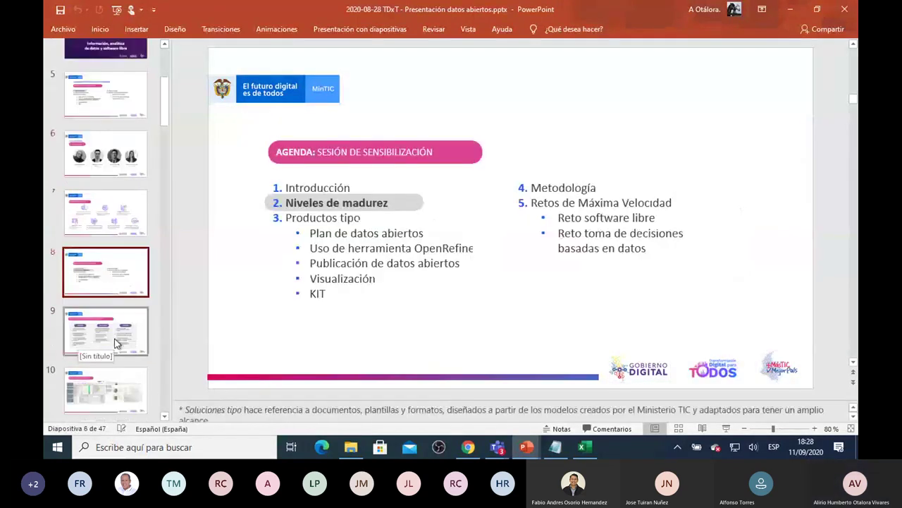
click(117, 343)
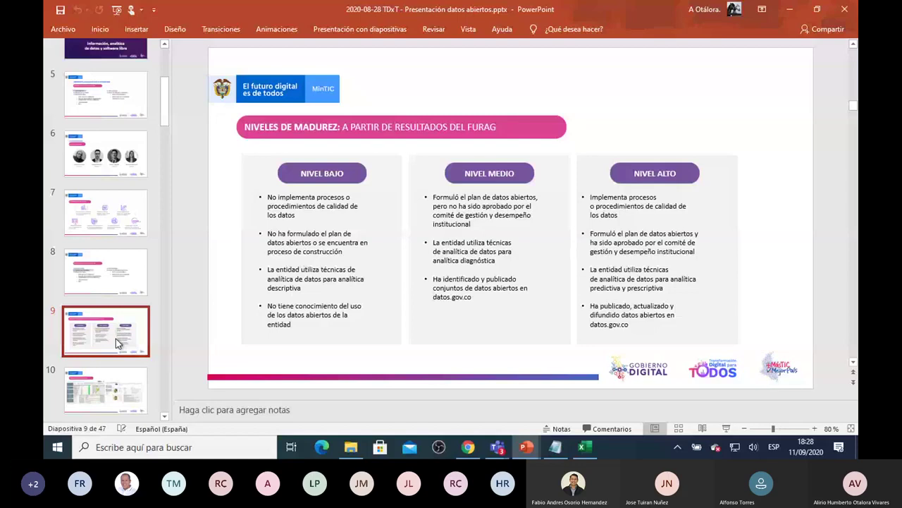
Review slide 14, Características de los datos abiertos, and slide 15, Diferenciar los datos abiertos
scroll(116, 339, down, 5)
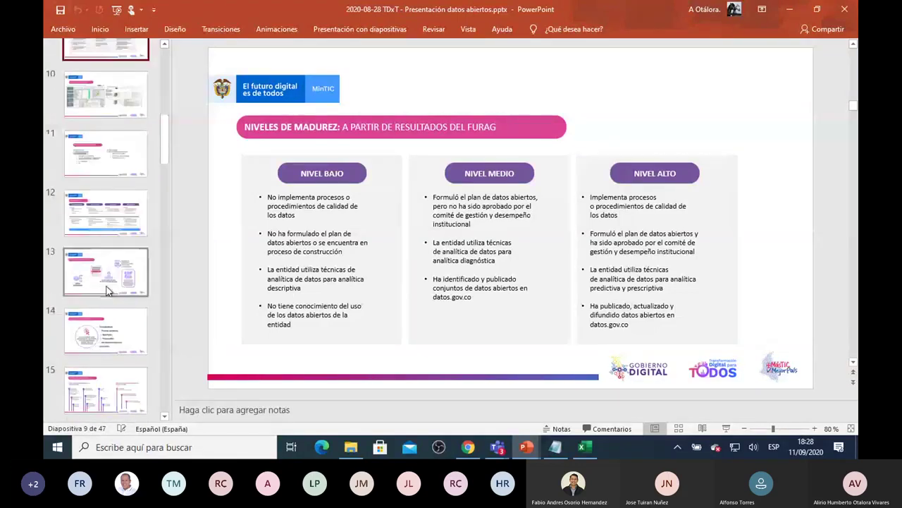
click(115, 314)
scroll(116, 310, down, 1)
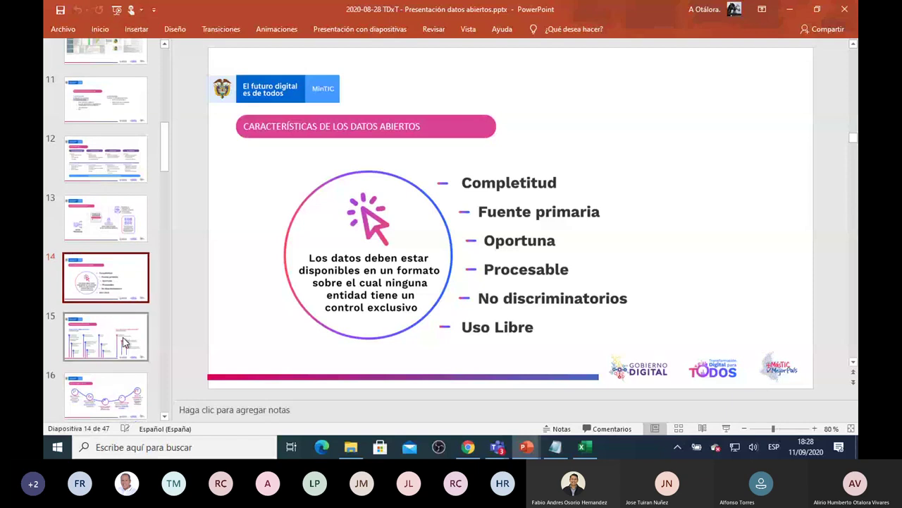
click(124, 342)
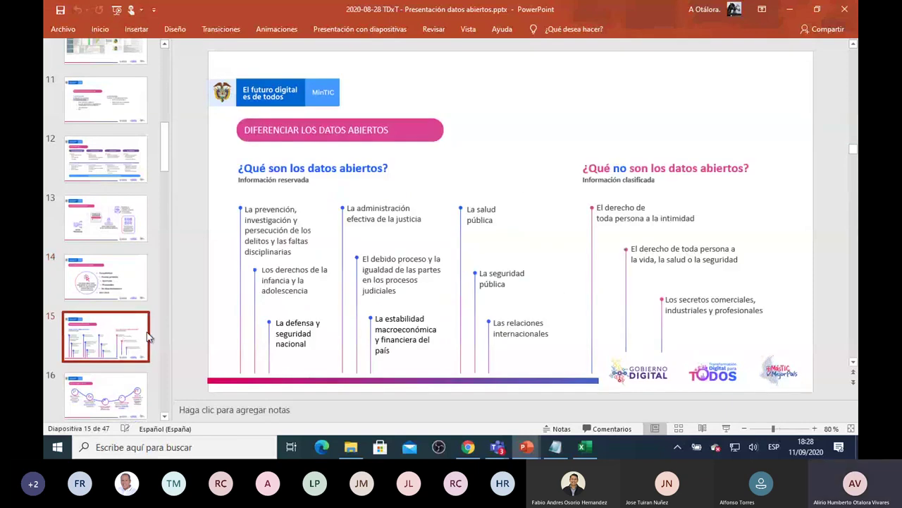